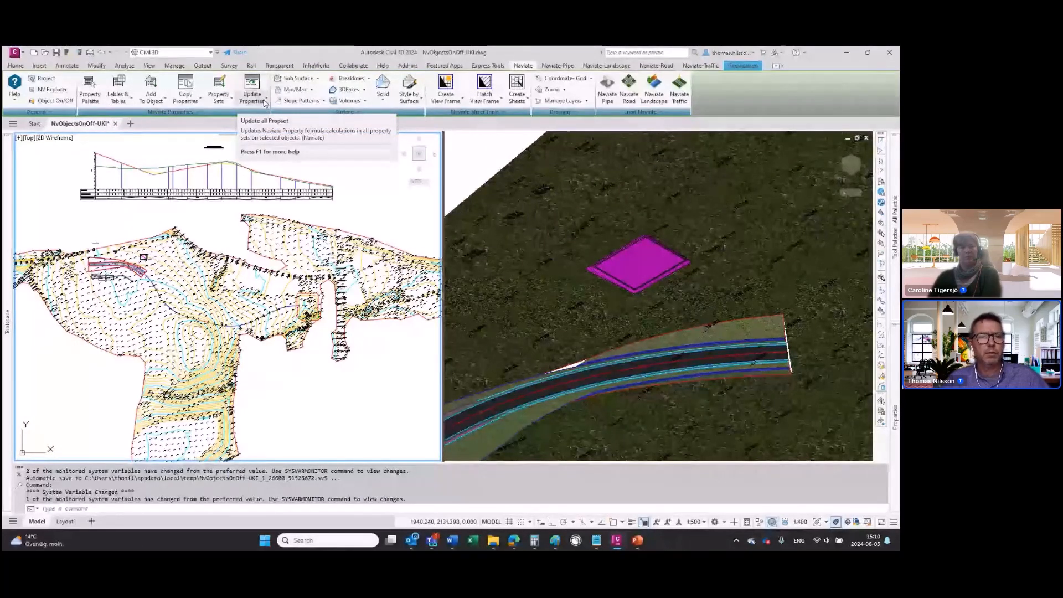
Step: Review the Naviate property commands for tables, adding to objects, copying properties, property sets and updating properties
click(132, 102)
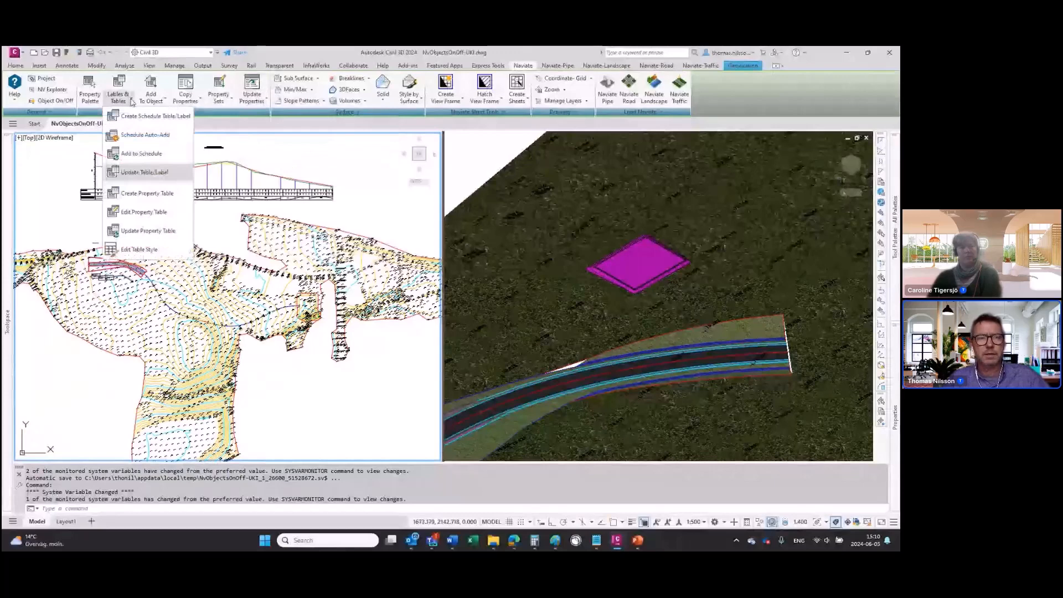
click(160, 99)
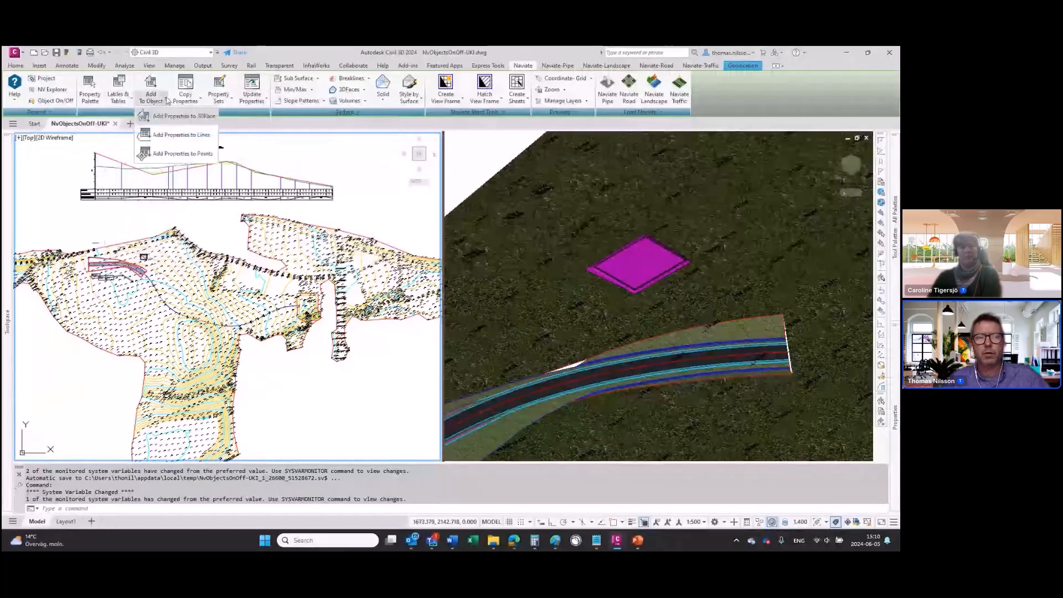
click(201, 102)
click(233, 101)
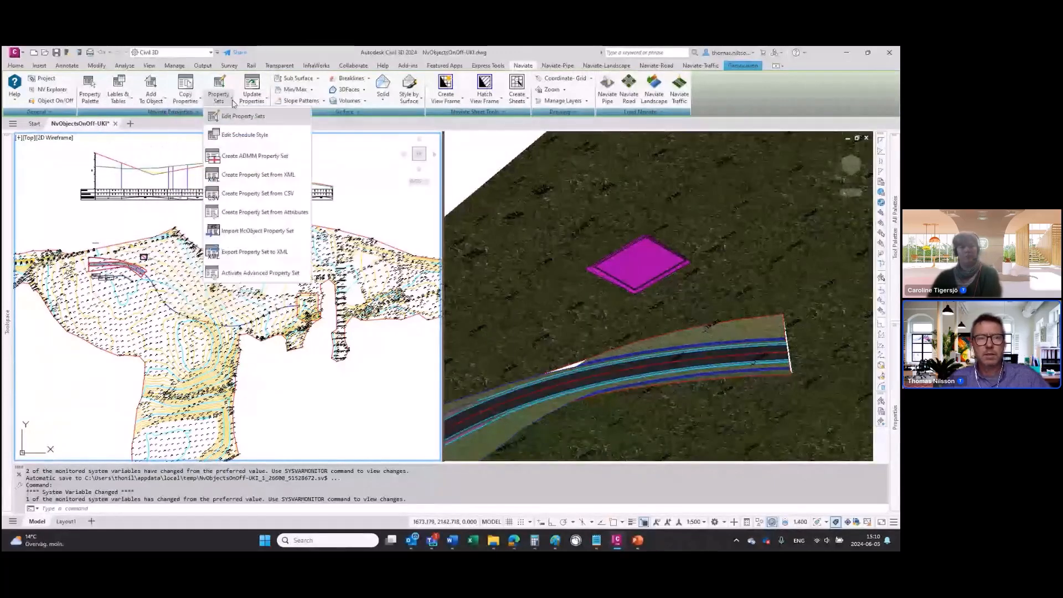
click(266, 102)
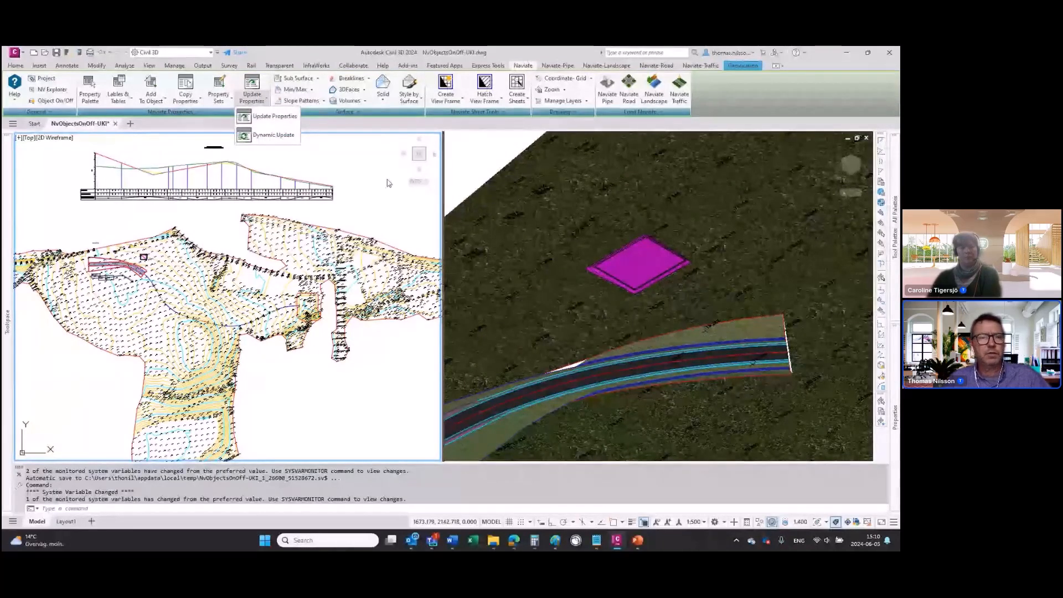
click(352, 126)
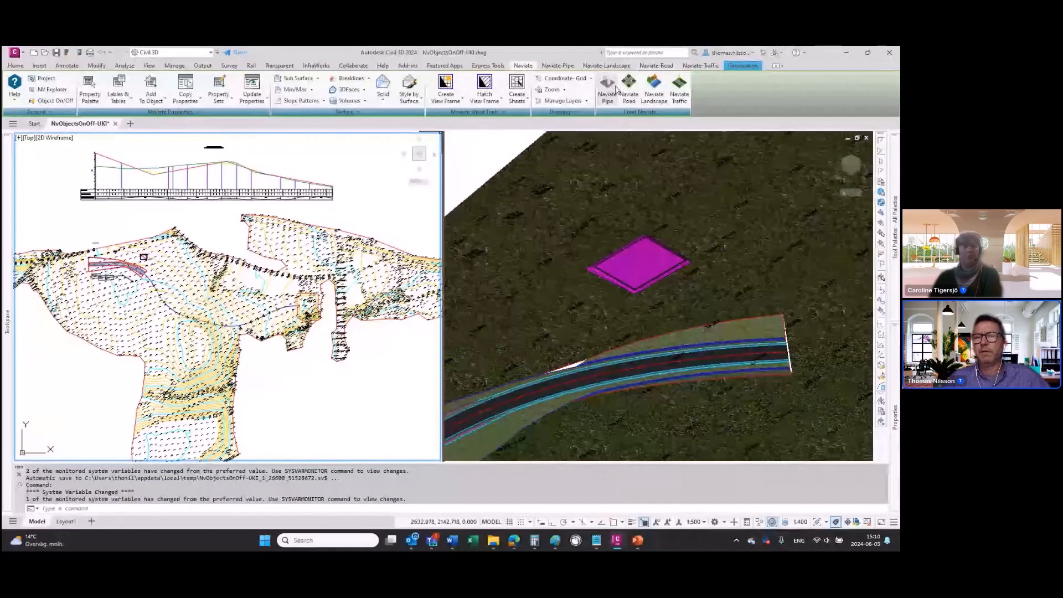
Step: Review the restructured command sets of the Naviate Pipe, Landscape, Road and Traffic modules, ending on the base Naviate commands
click(558, 66)
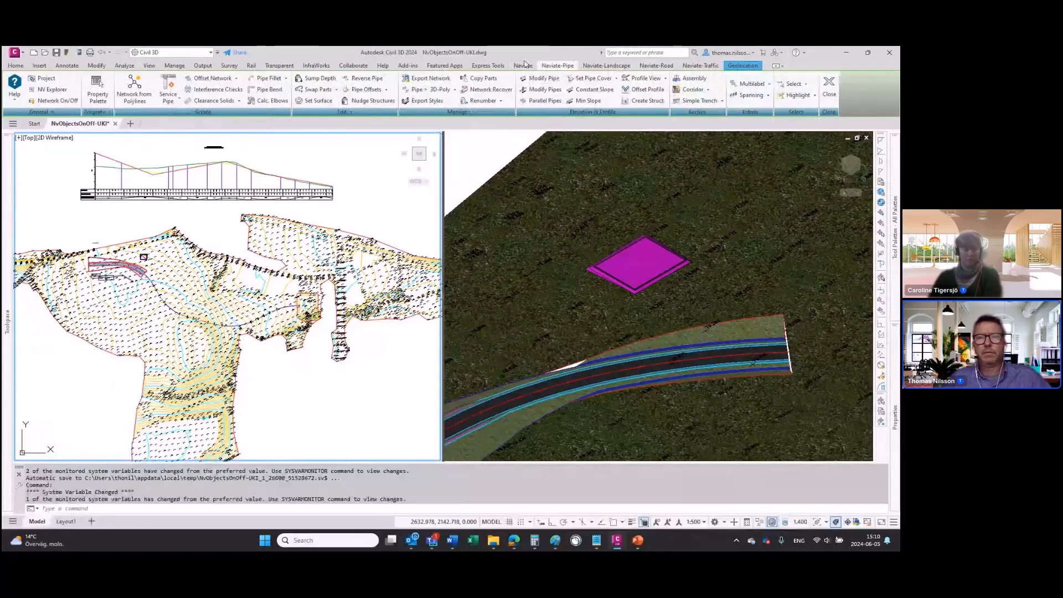
click(524, 65)
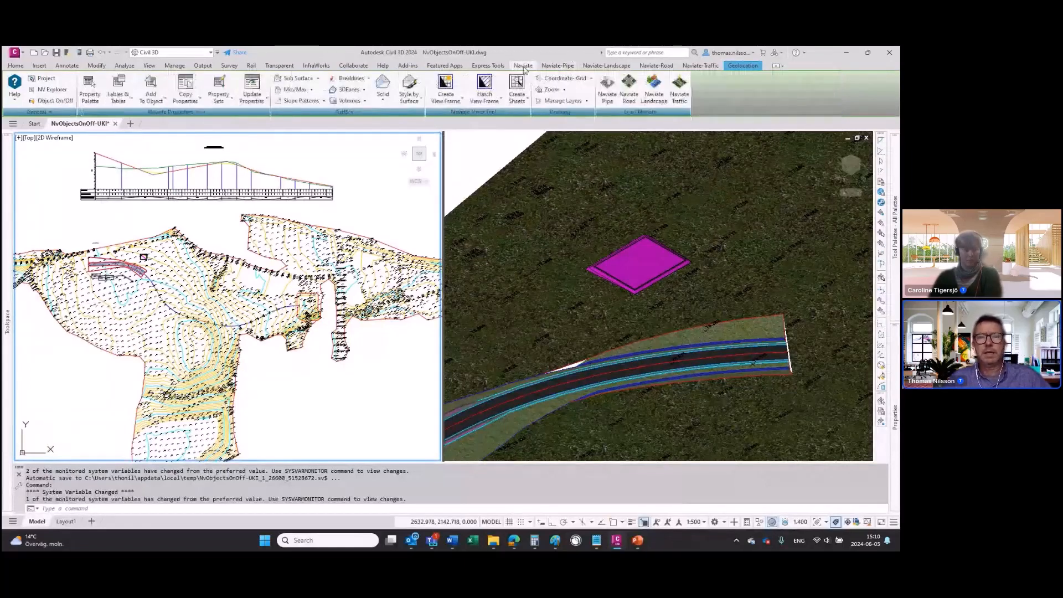
click(556, 65)
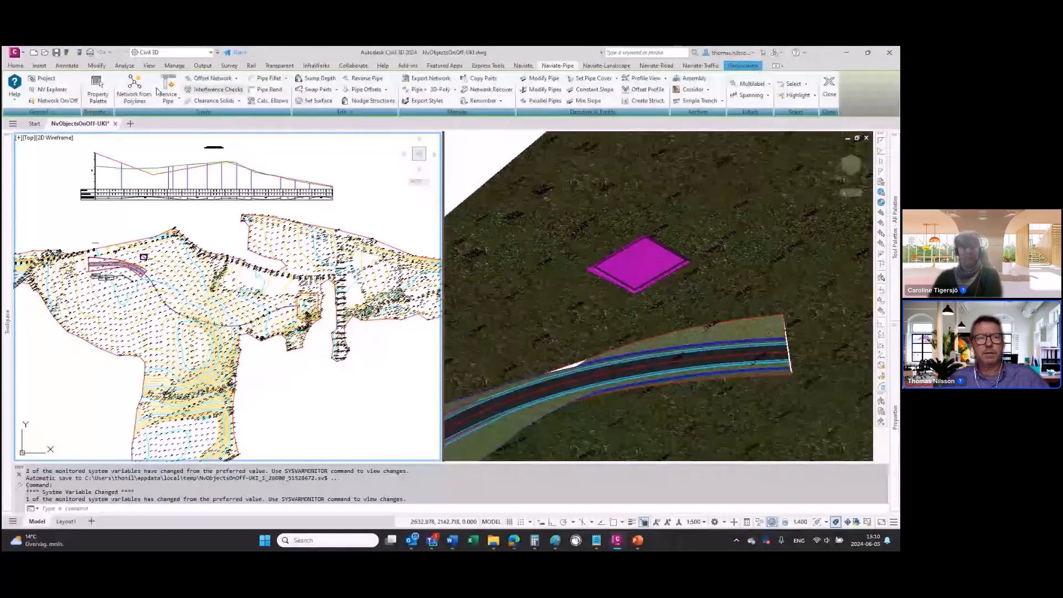
click(110, 113)
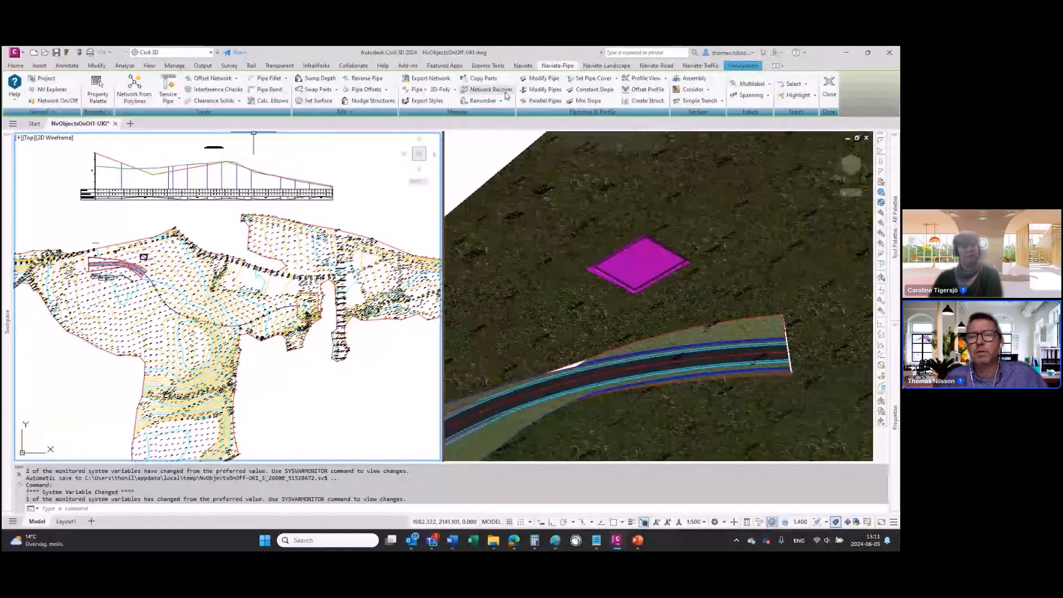
click(602, 67)
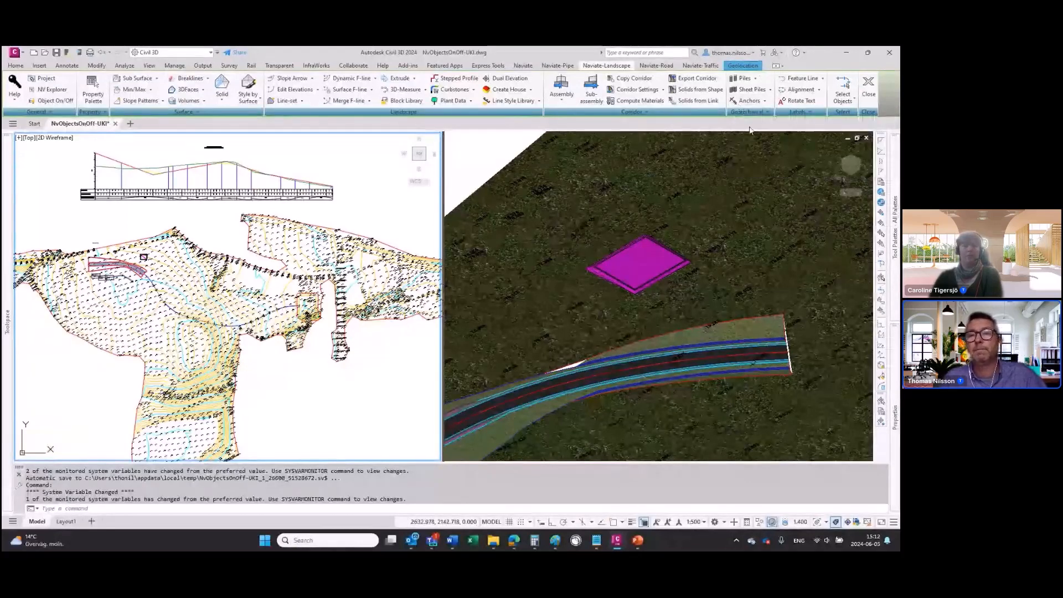
click(657, 66)
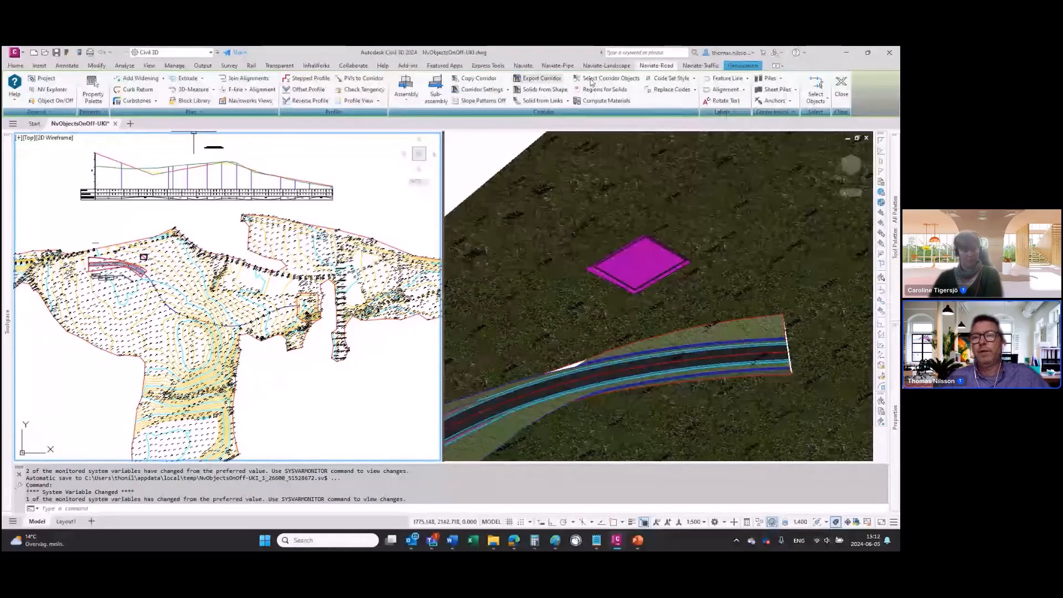
click(689, 66)
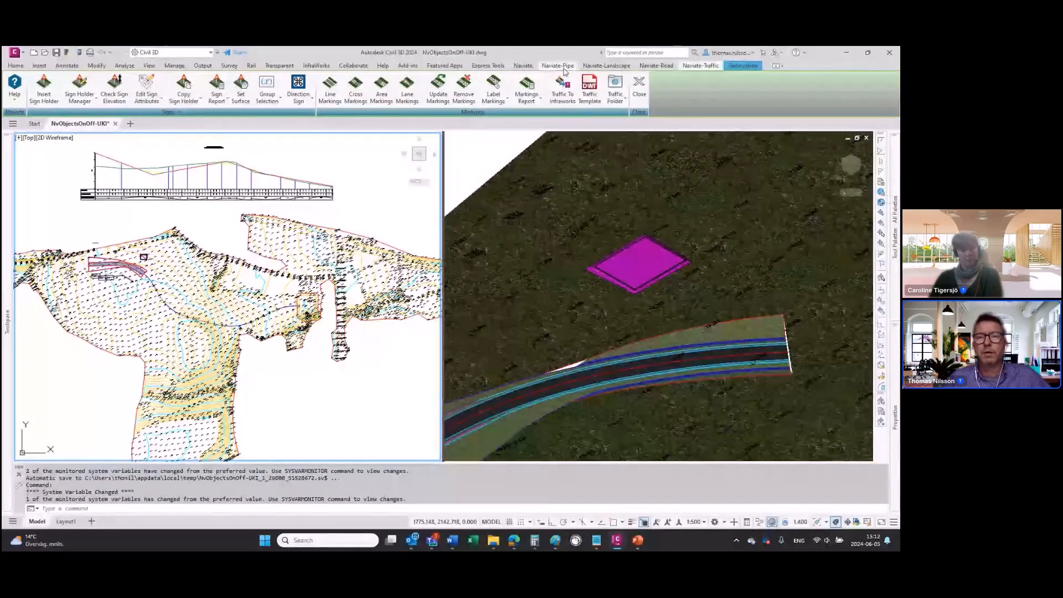
click(522, 66)
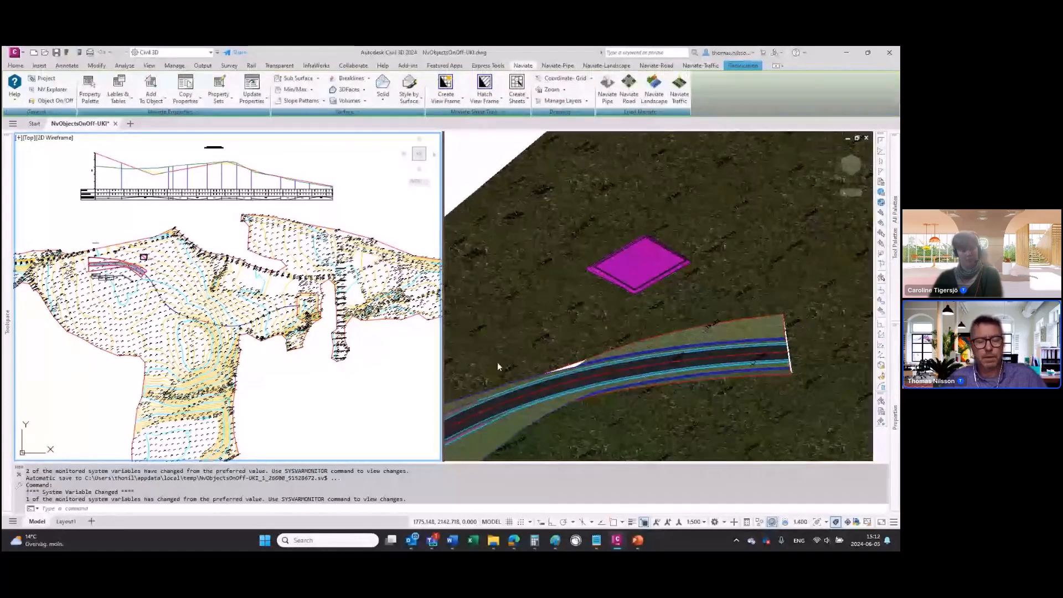
Step: Switch to the PowerPoint slide show and reveal the Objects On/Off bullet on the Naviate C3D 24.3 - Base slide
key(alt+Tab)
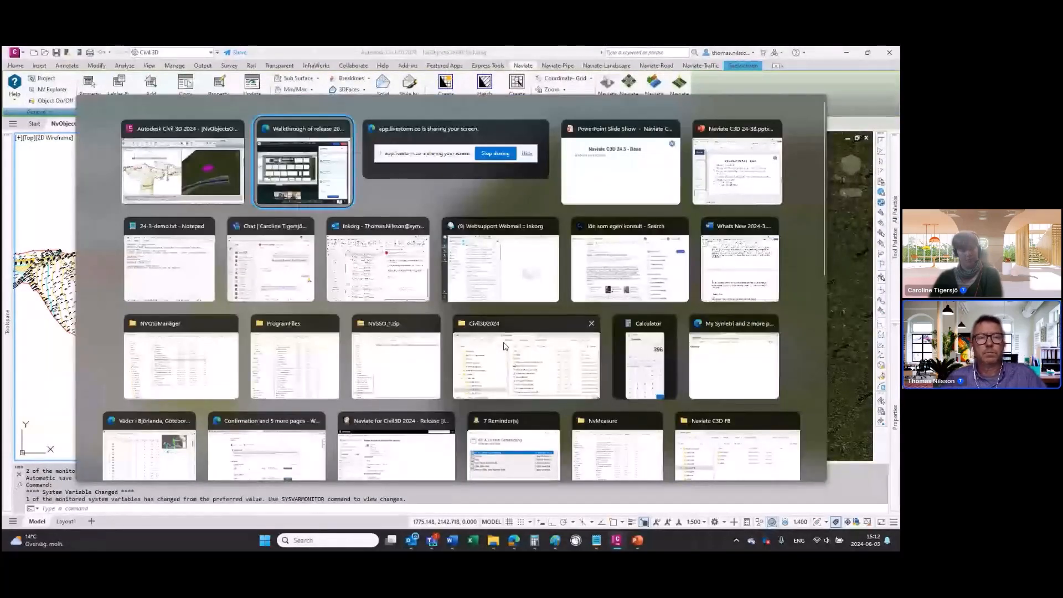
key(Escape)
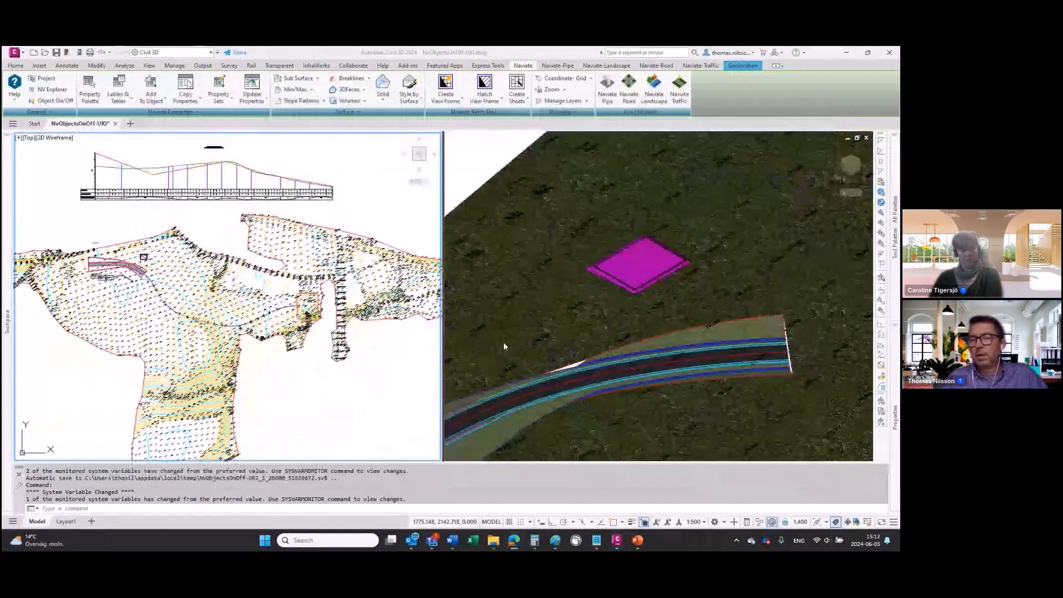
key(alt+Tab)
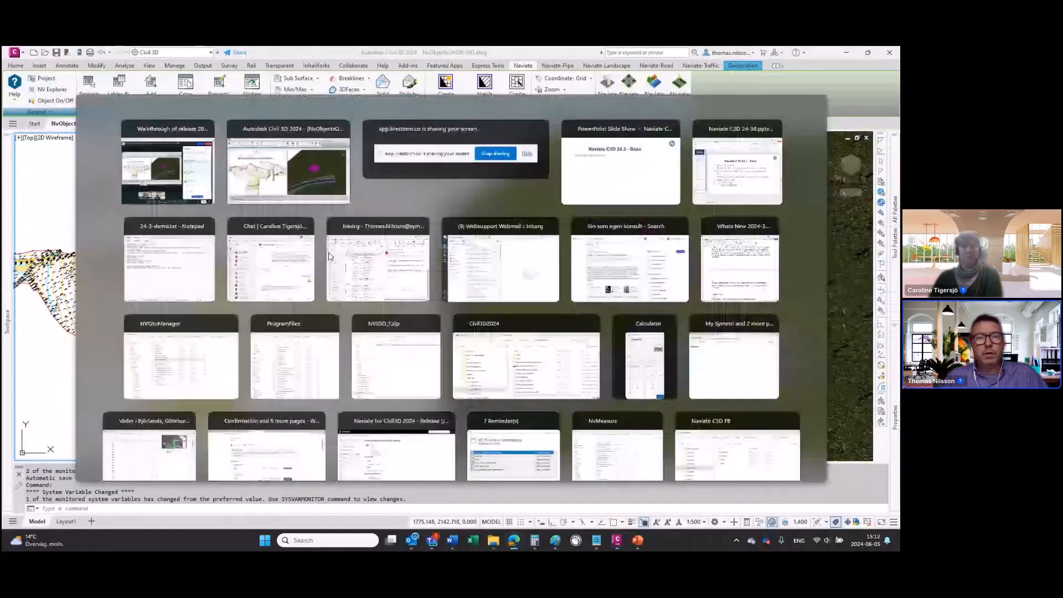
key(Tab)
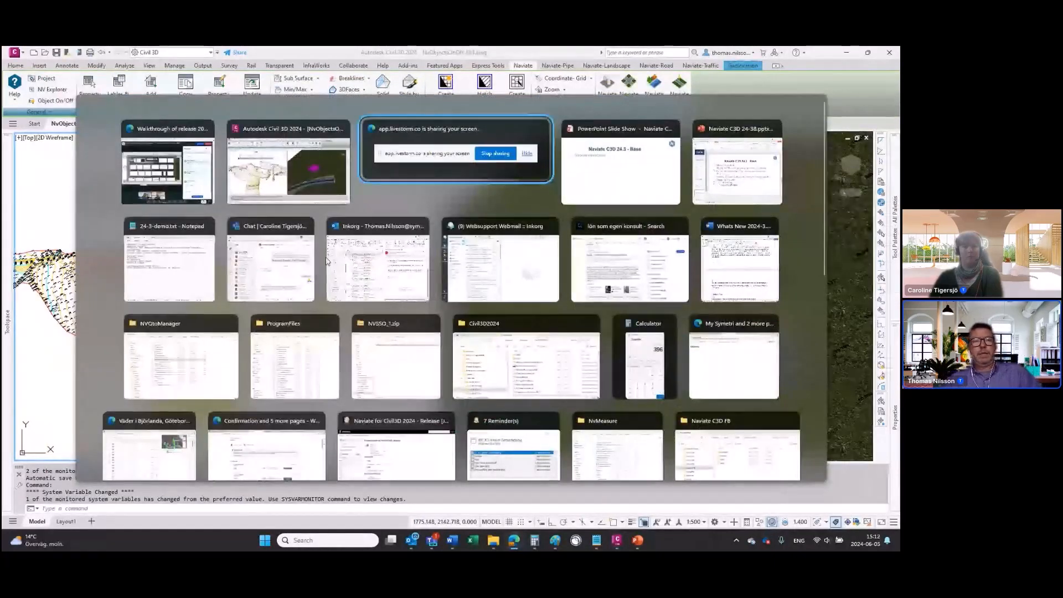
key(alt+Tab)
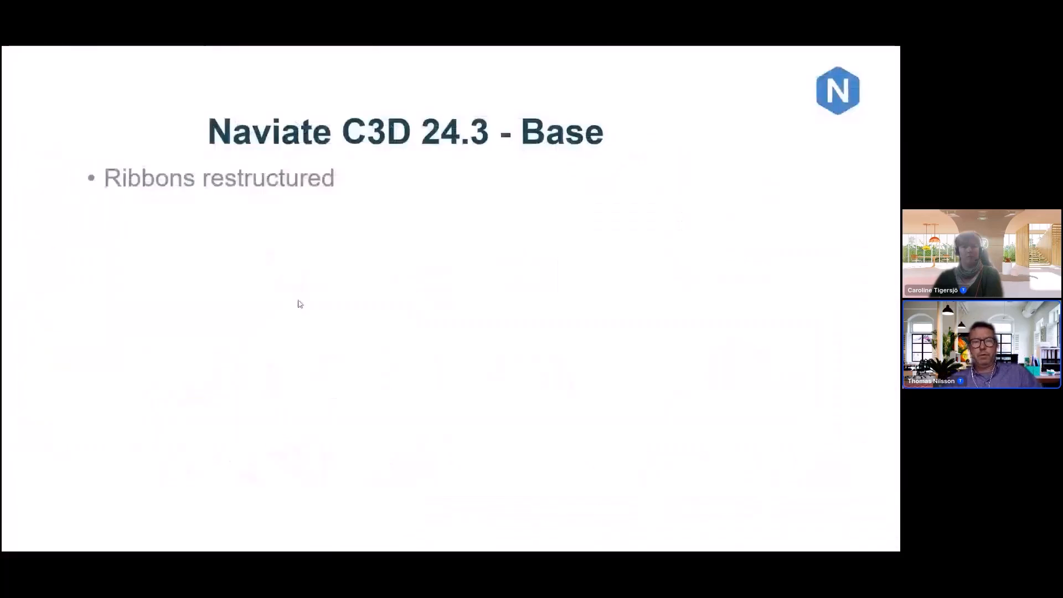
click(298, 301)
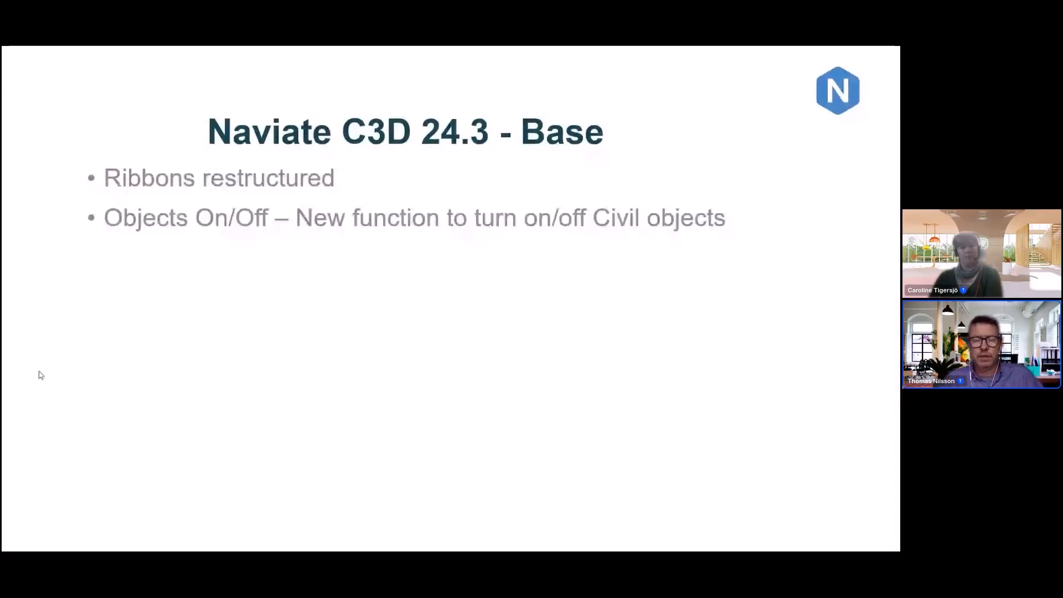
Step: Switch back to Civil 3D and open the Naviate Object On/Off palette from the Landscape module
key(alt+Tab)
key(alt+Tab)
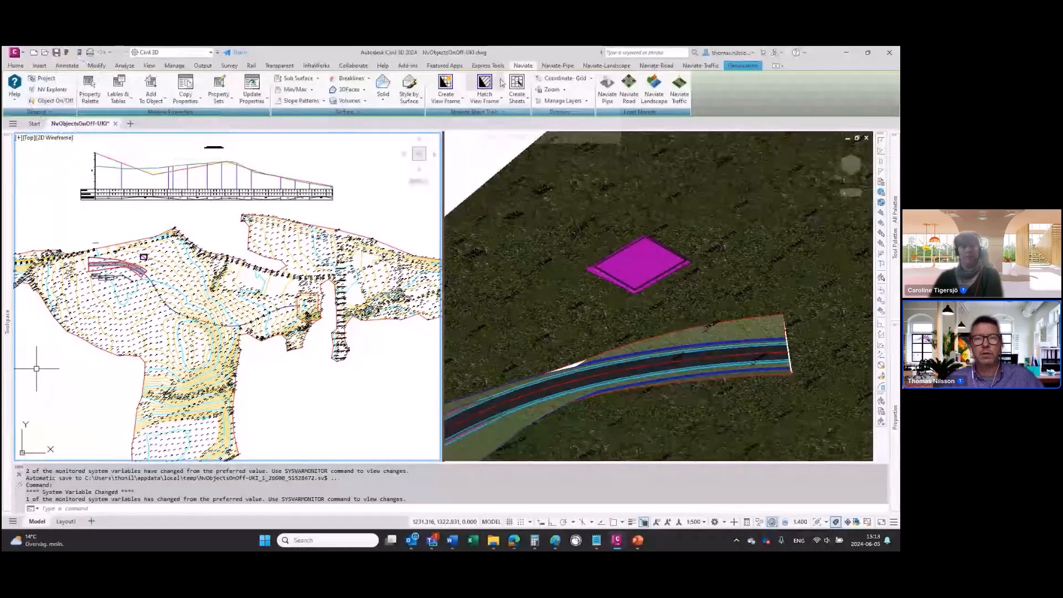
click(556, 65)
click(606, 65)
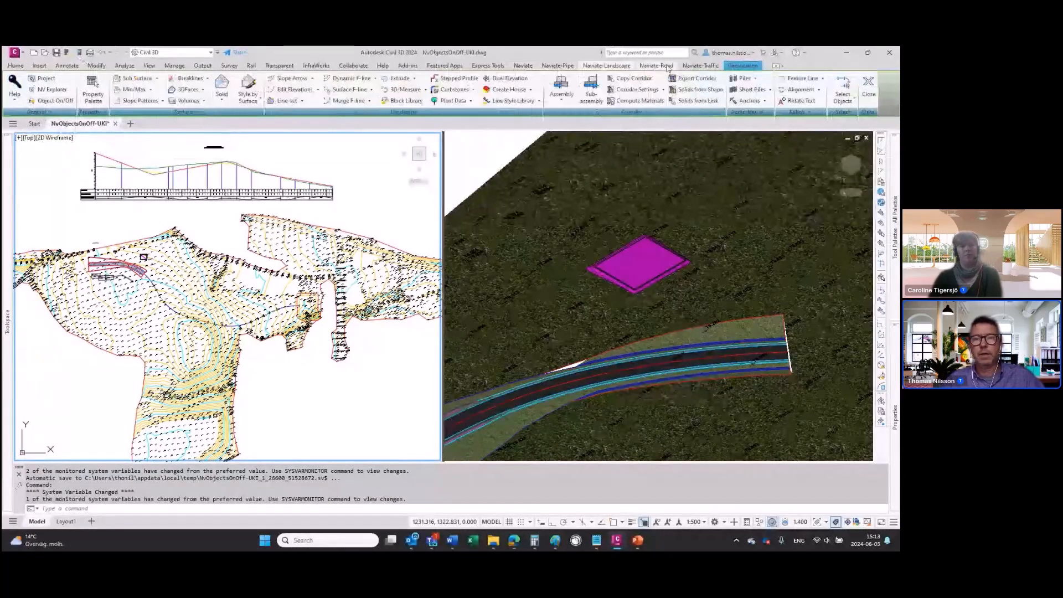
click(48, 101)
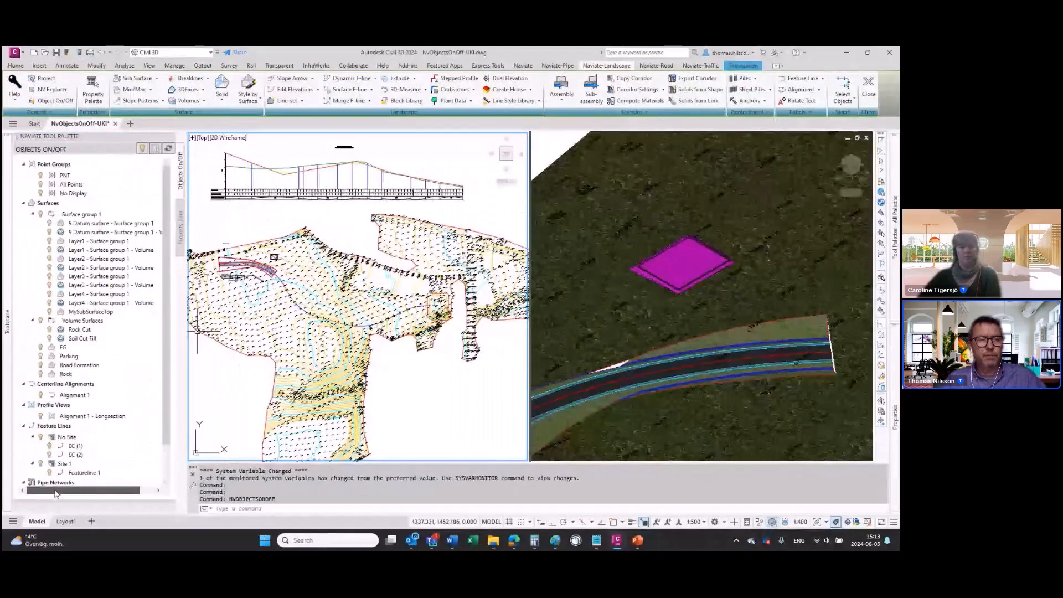
Step: Examine the drawing's surfaces, Surface group 1, alignments, feature lines, corridors and pipe networks in the Toolspace Prospector
mouse_move(7, 322)
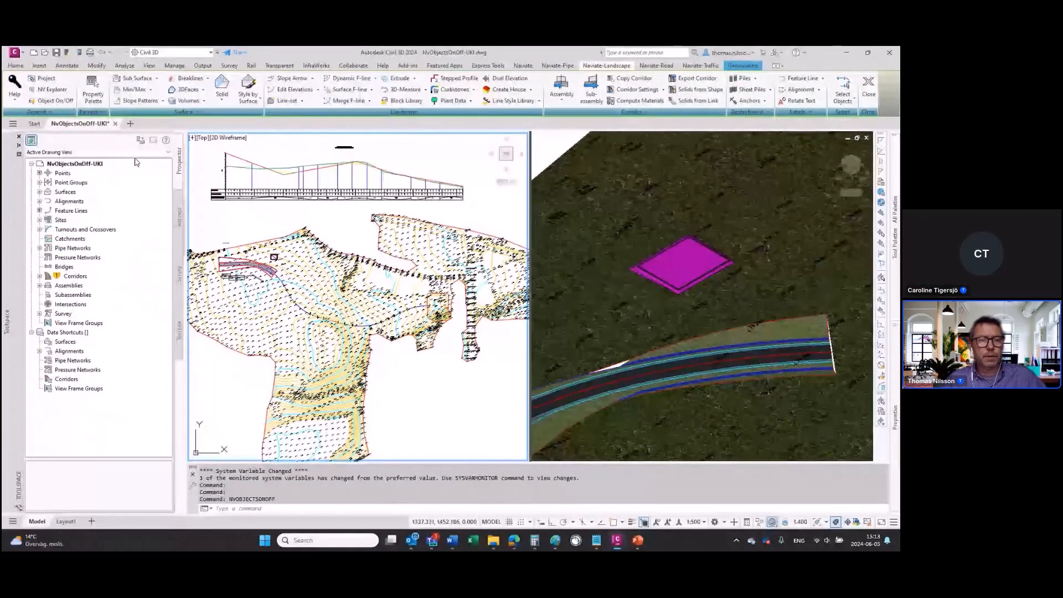
click(39, 192)
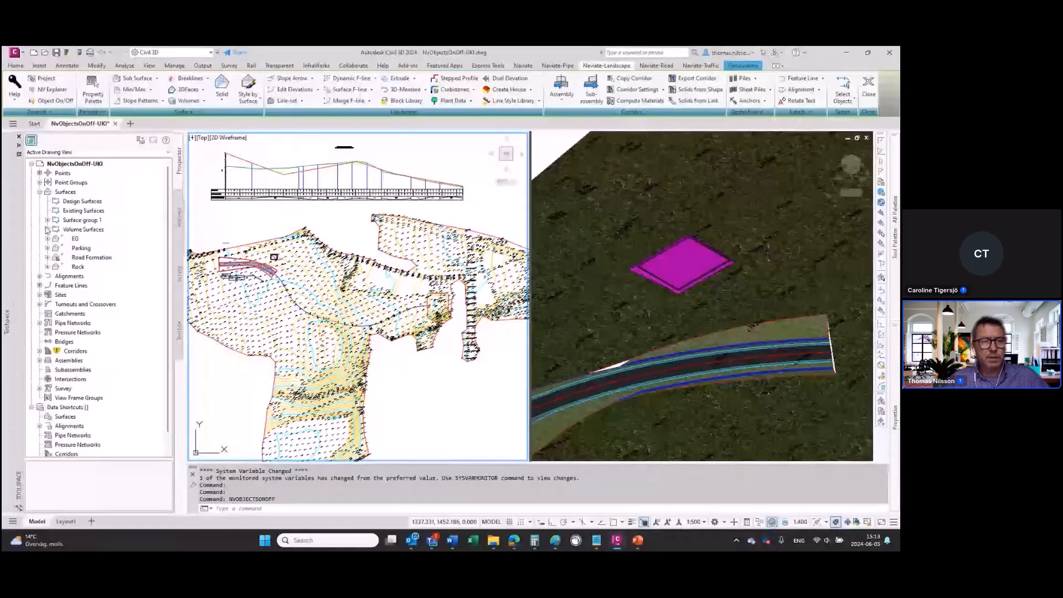
click(47, 220)
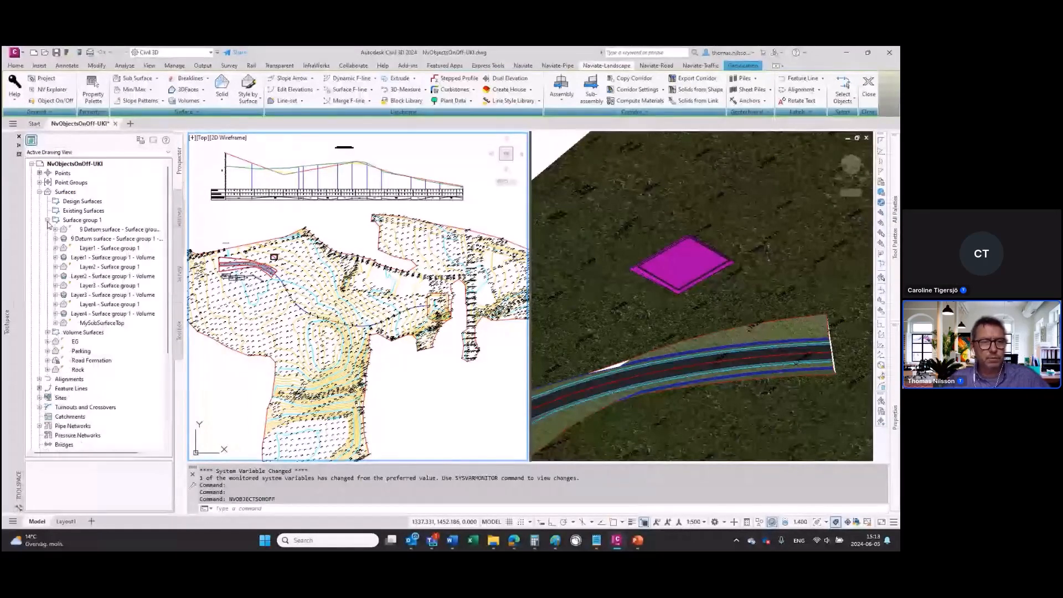
click(47, 220)
click(40, 275)
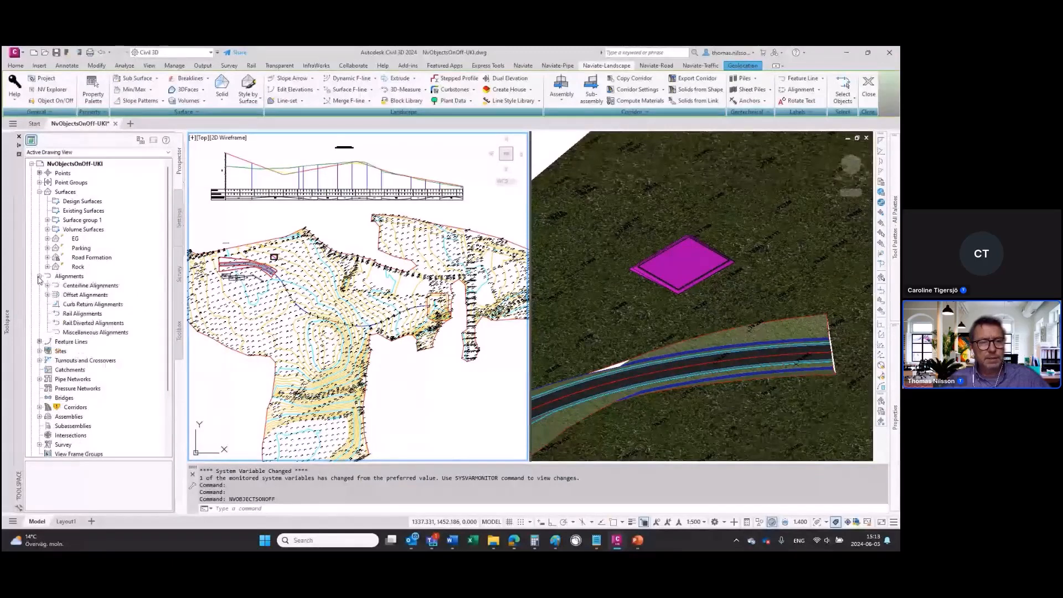
click(40, 276)
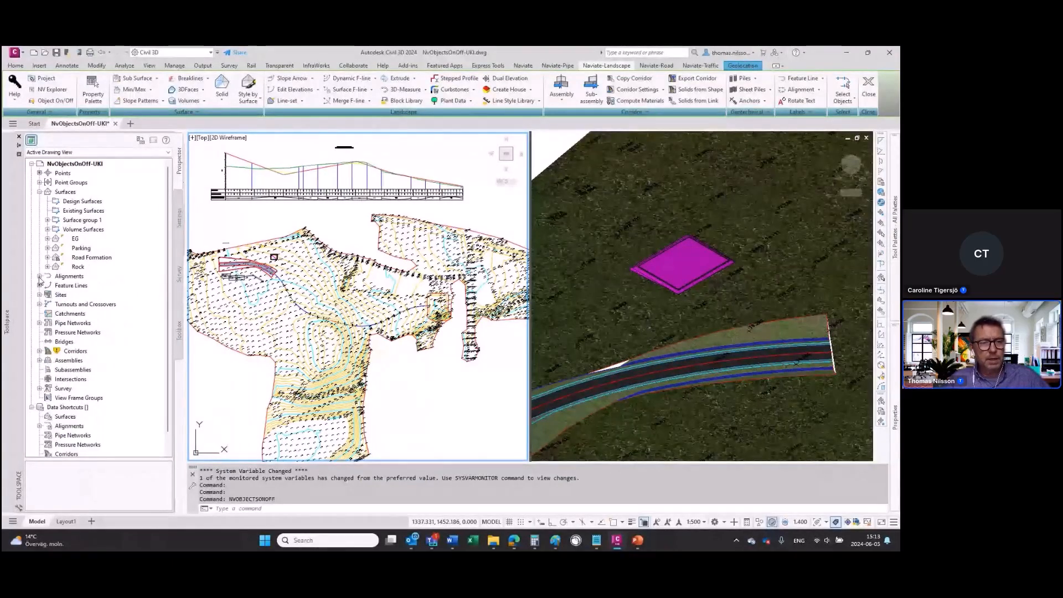
click(70, 285)
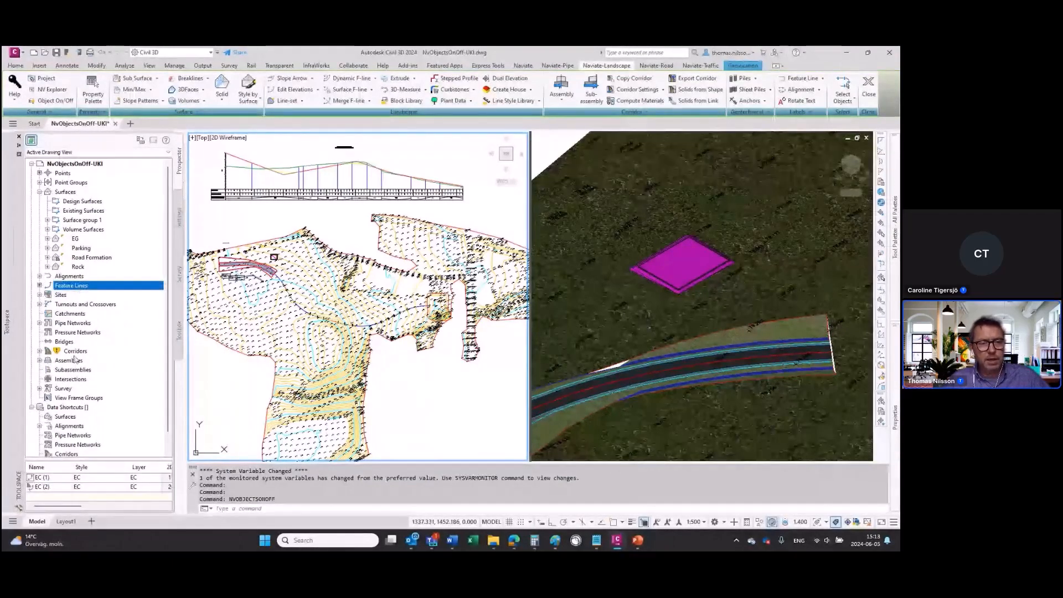
click(40, 351)
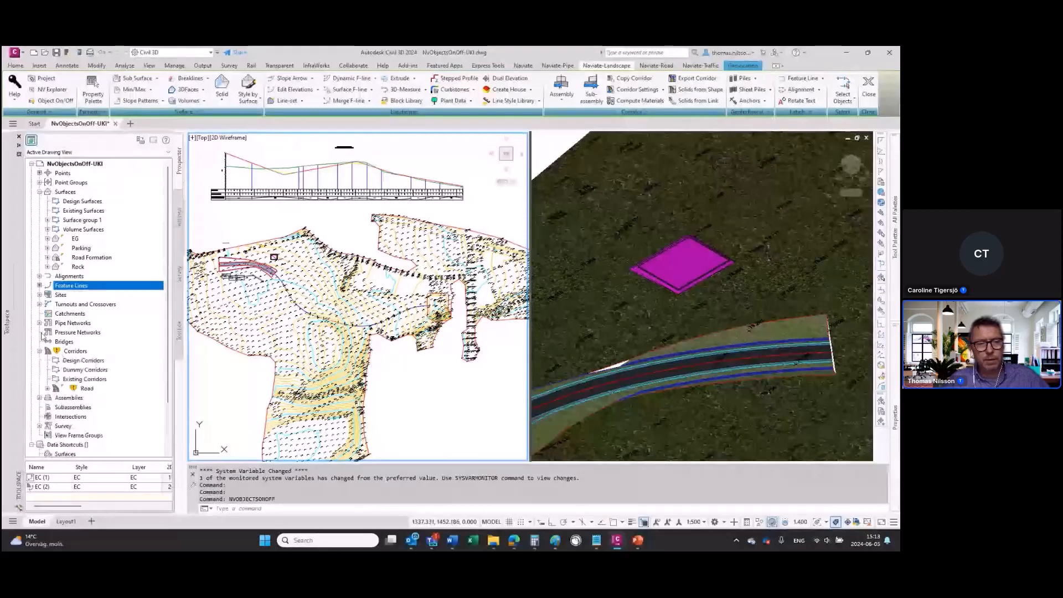
click(39, 322)
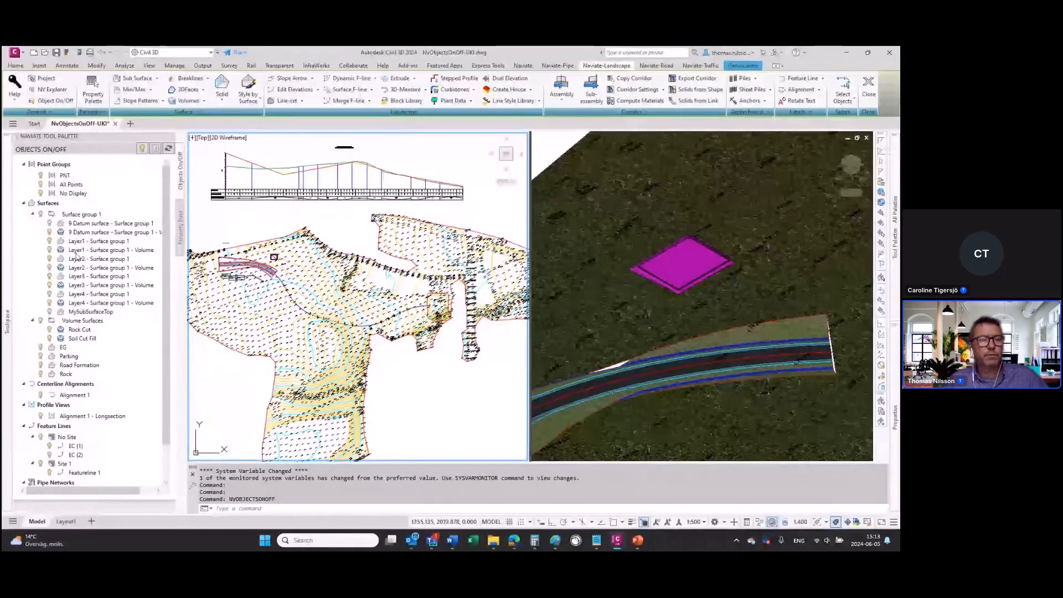
Step: Look through the object categories listed for switching on and off, and examine the road and parking area in the plan view
scroll(60, 427, down, 2)
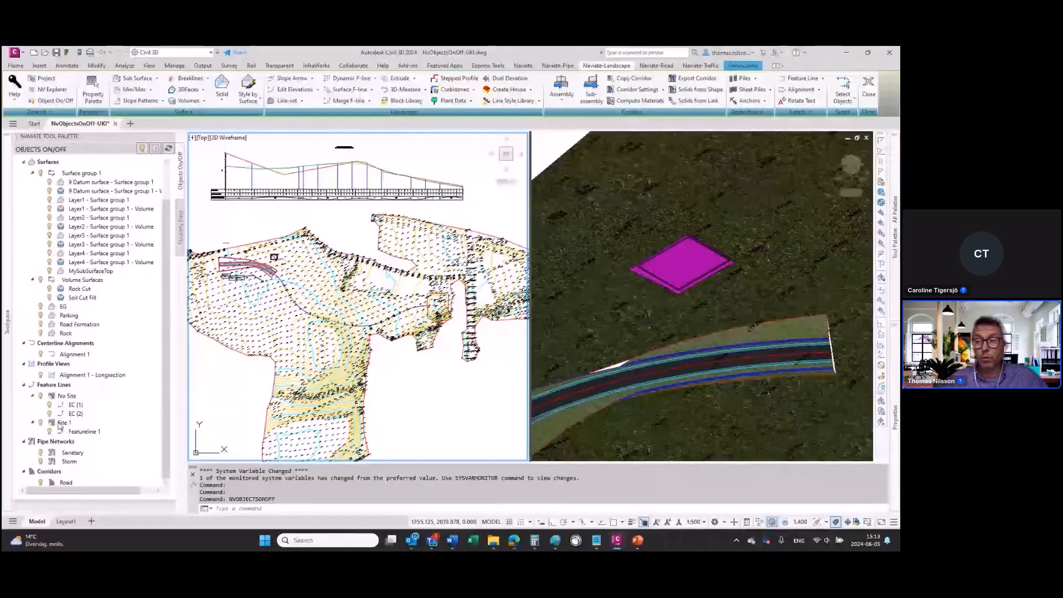
scroll(57, 348, up, 2)
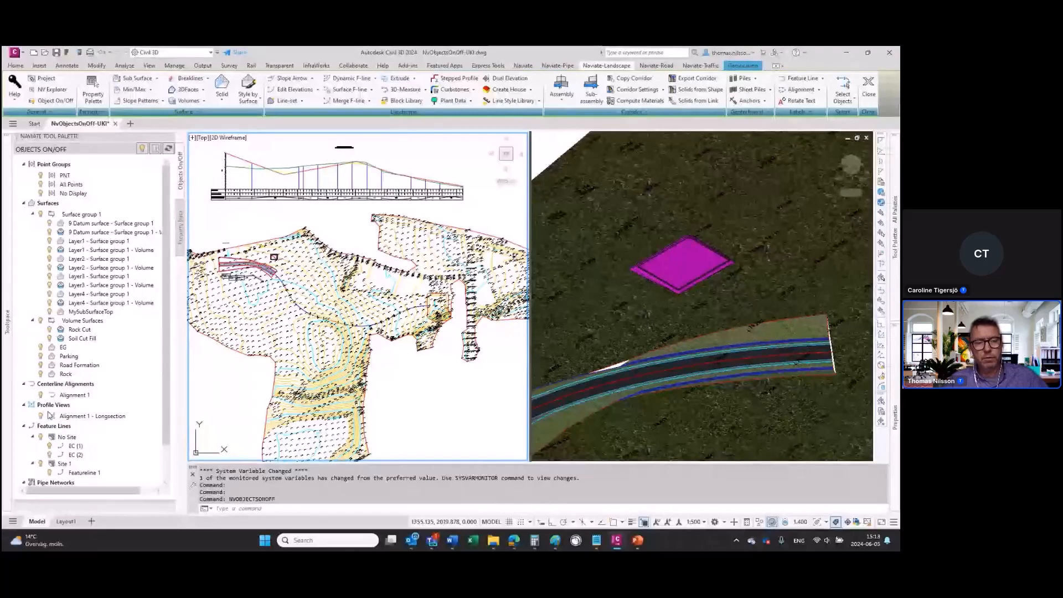
scroll(49, 415, down, 2)
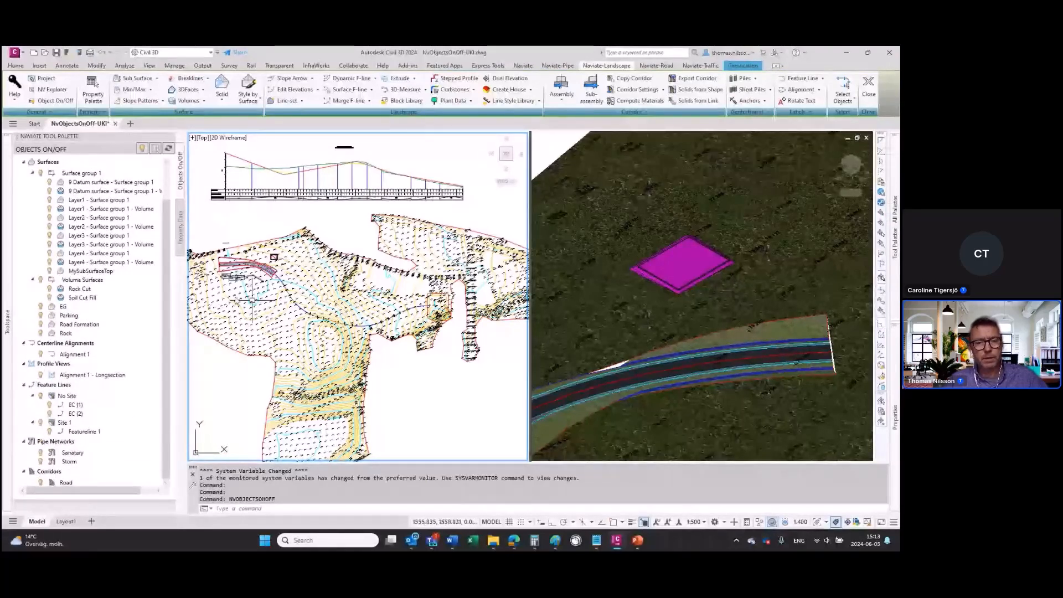
scroll(235, 261, up, 4)
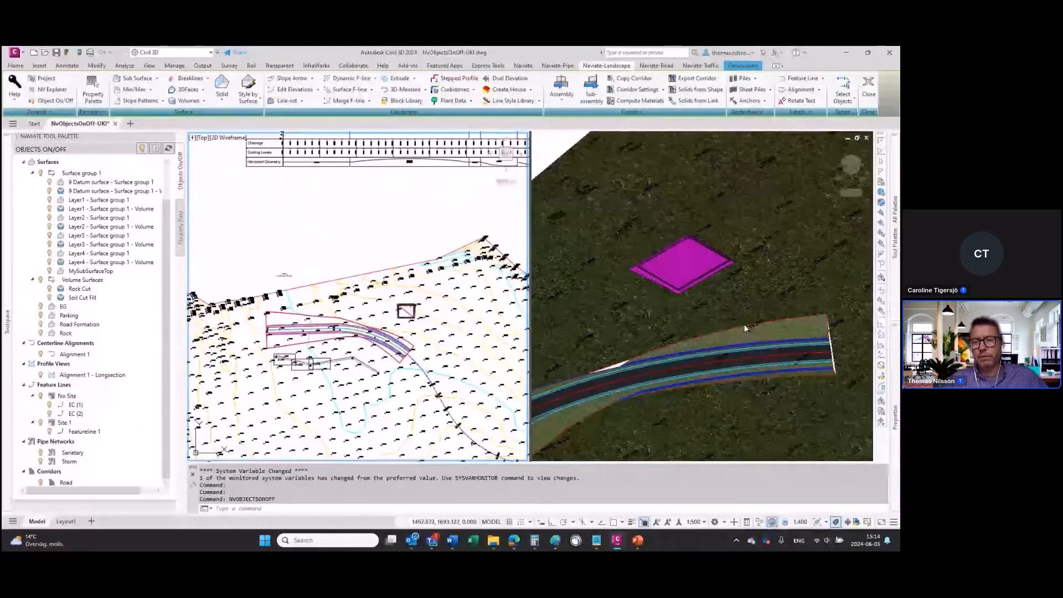
middle_drag(244, 390, 249, 340)
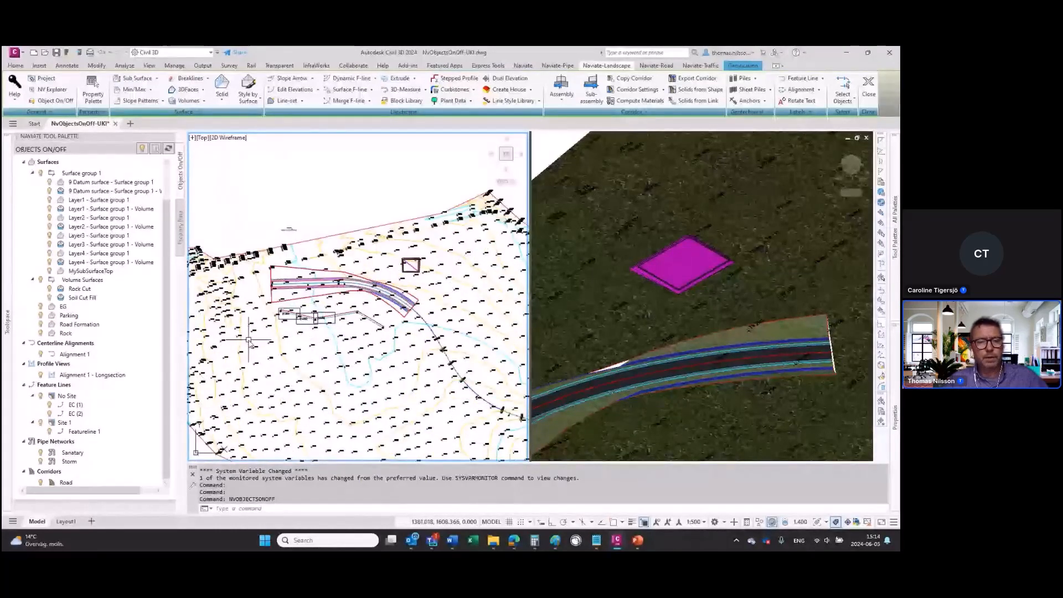
Step: Hide the Road corridor and the EC (1) and EC (2) feature lines under No Site in the drawing
click(41, 483)
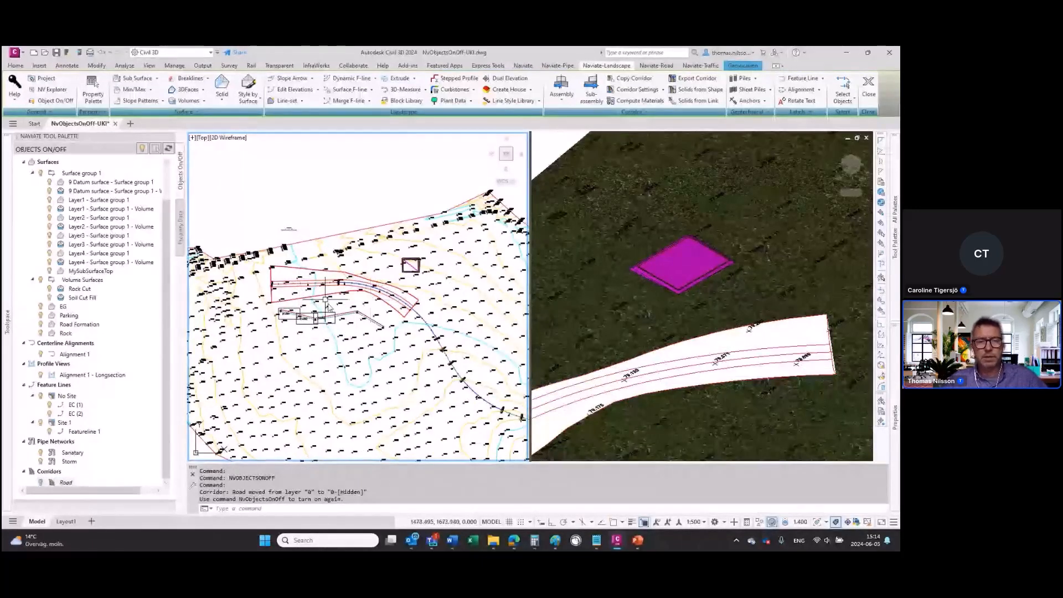
scroll(321, 273, up, 4)
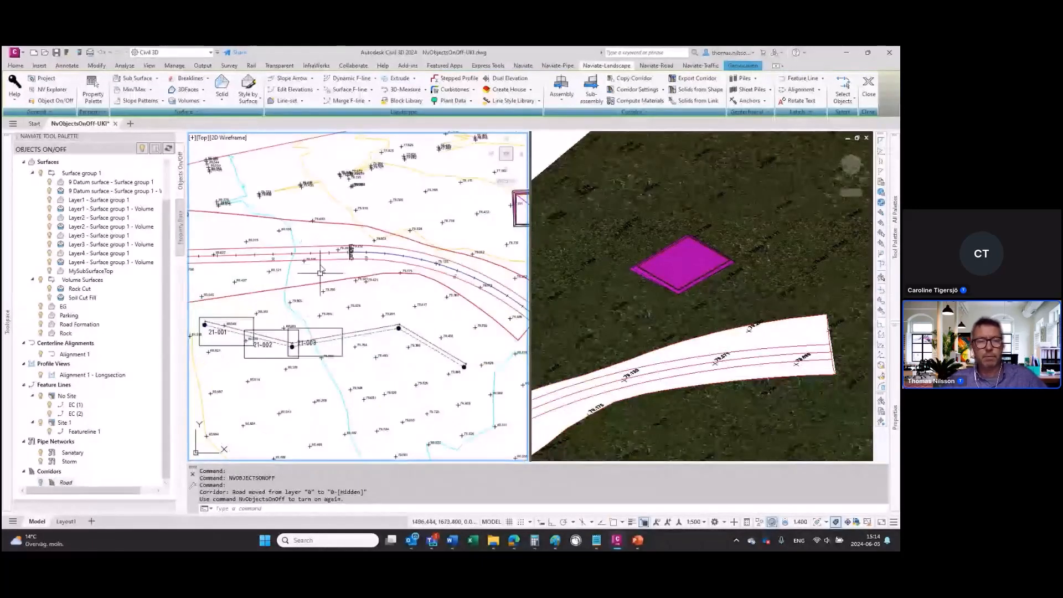
click(49, 406)
click(49, 406)
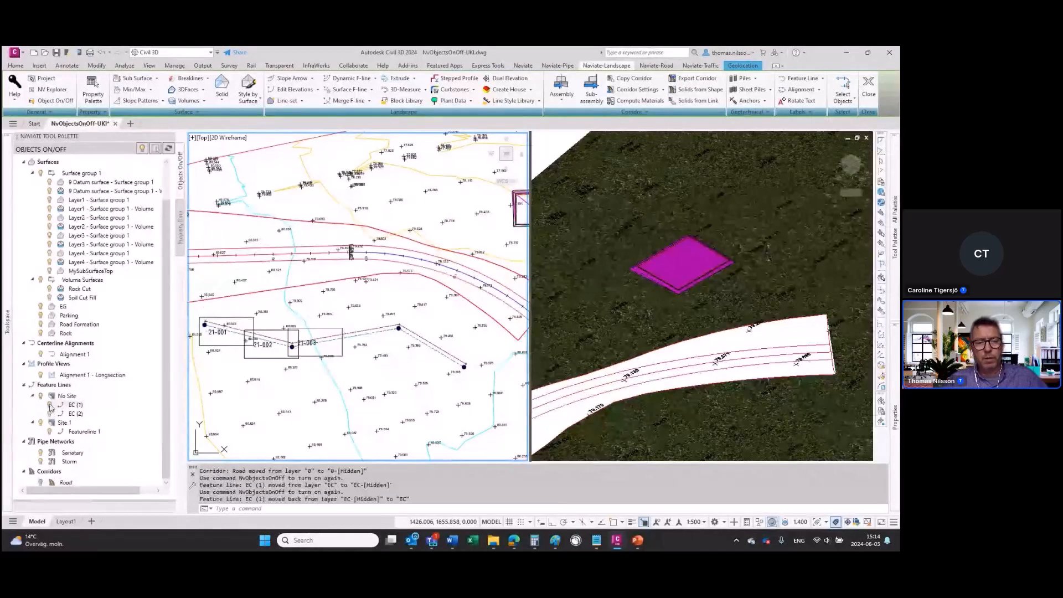
click(41, 397)
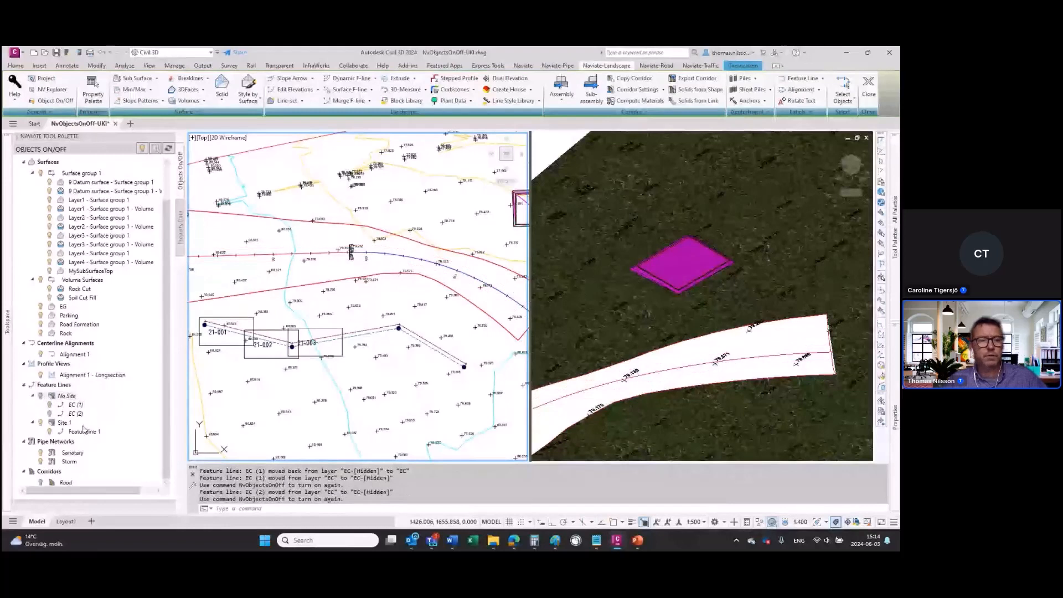
Step: Hide the Road Formation surface, and hide the Rock Cut and Soil Cut Fill surfaces by selecting their outlines in the plan view
click(40, 325)
click(40, 325)
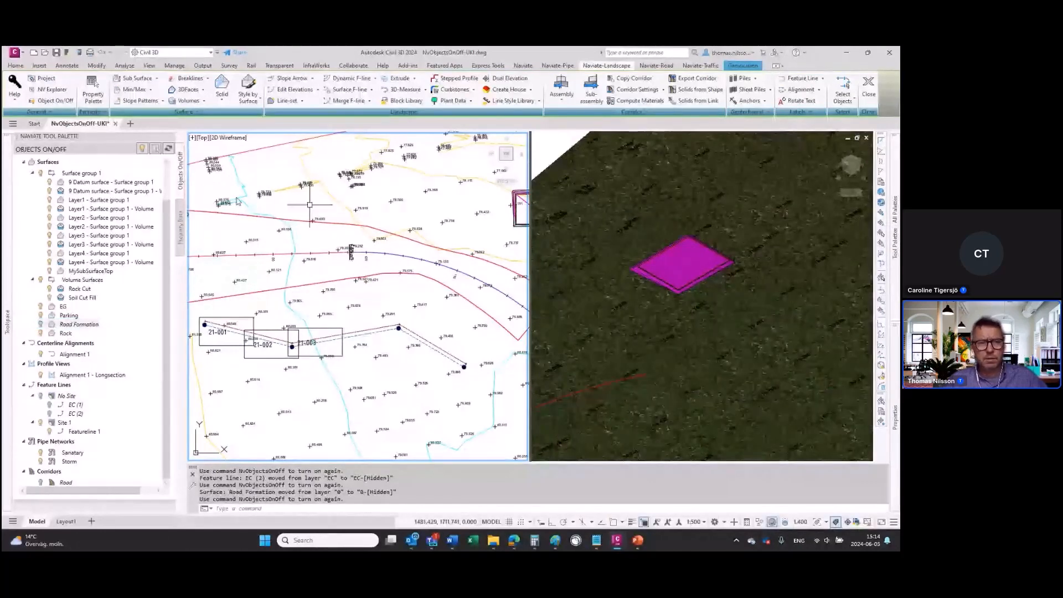
click(157, 149)
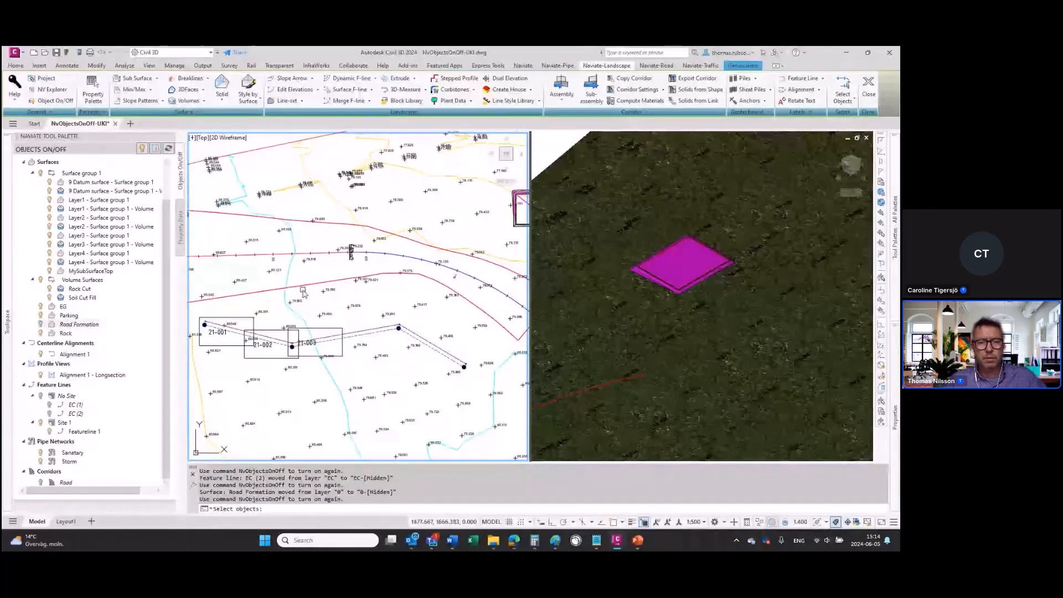
click(304, 289)
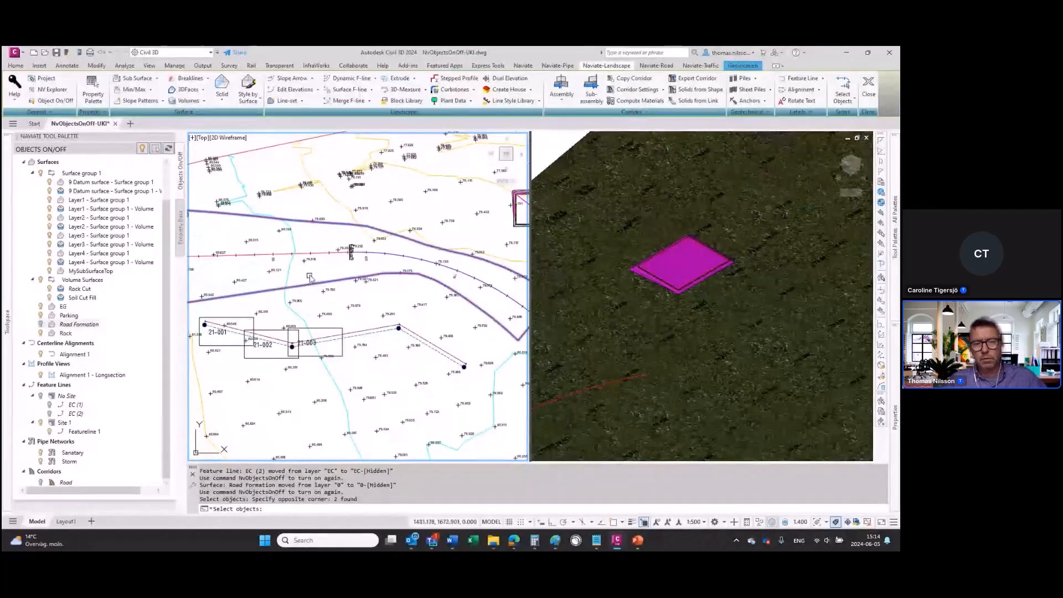
click(312, 279)
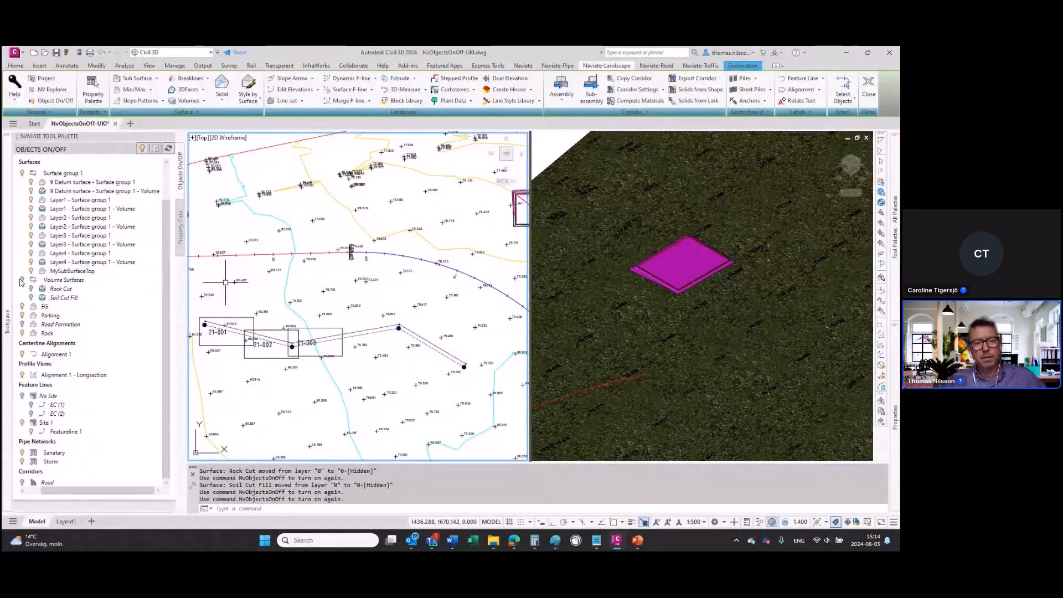
Step: Switch the whole Volume Surfaces group on and off again
click(58, 293)
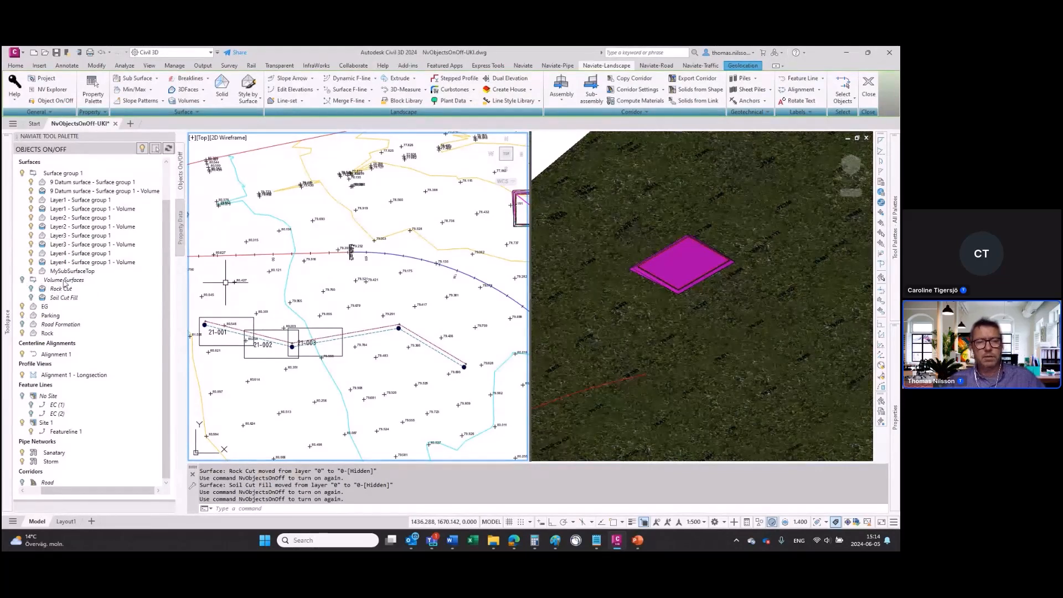
click(23, 279)
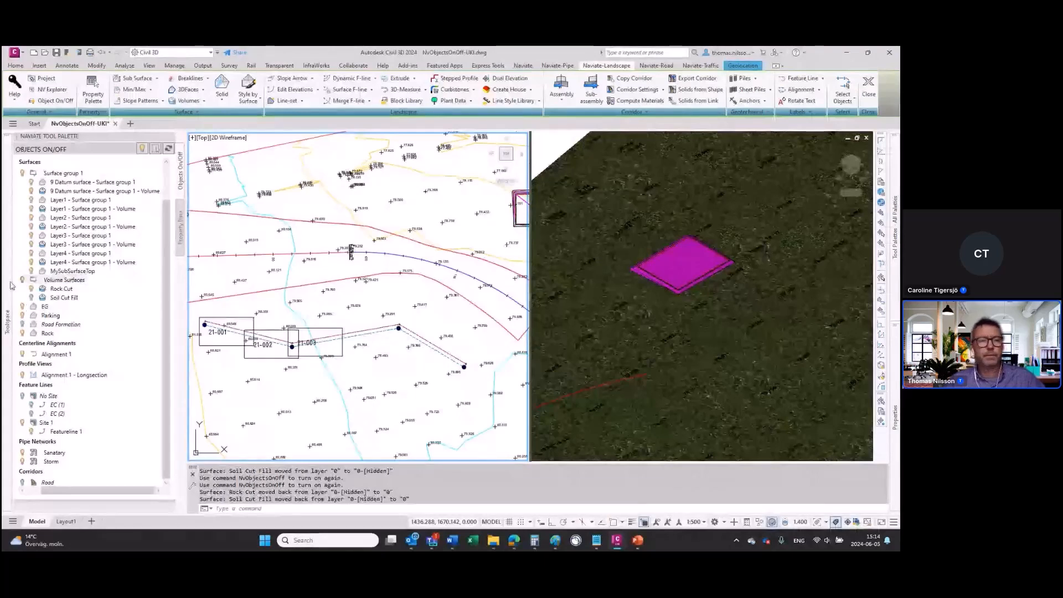
mouse_move(8, 313)
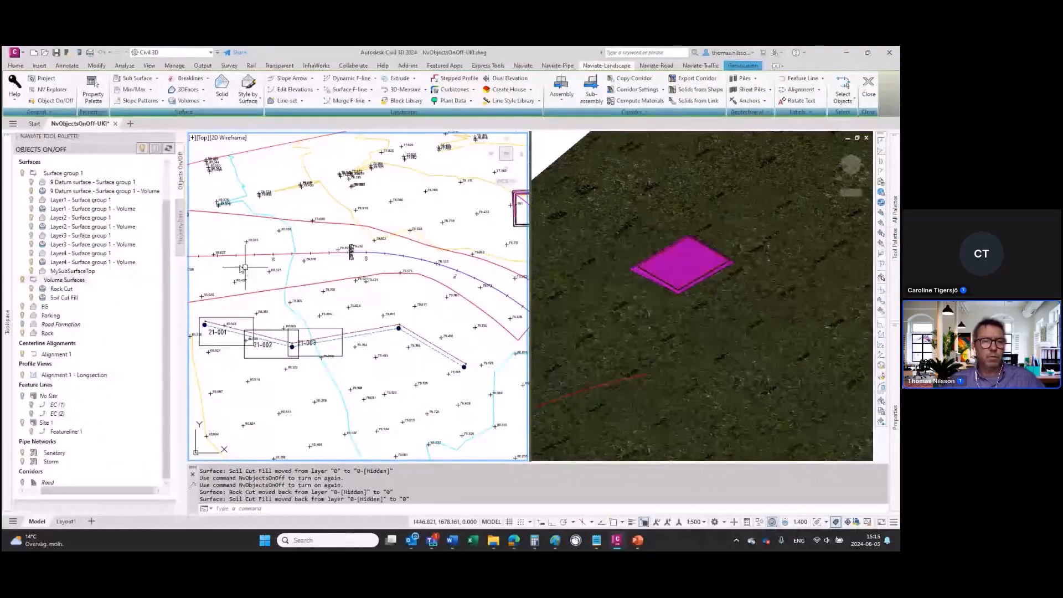
click(22, 279)
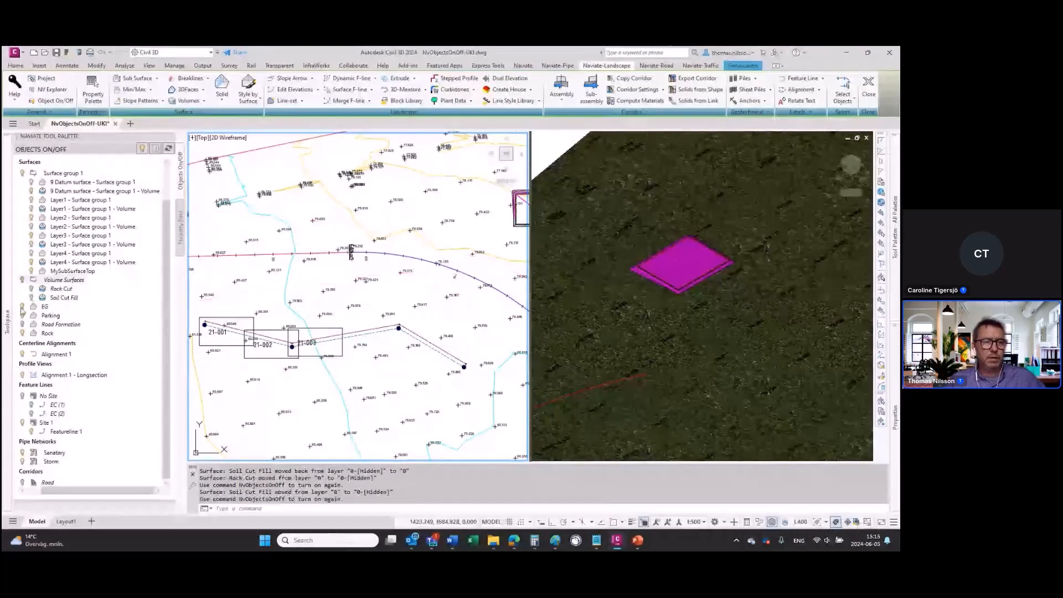
Step: Hide the EG surface and the Alignment 1 - Longsection profile view
click(23, 307)
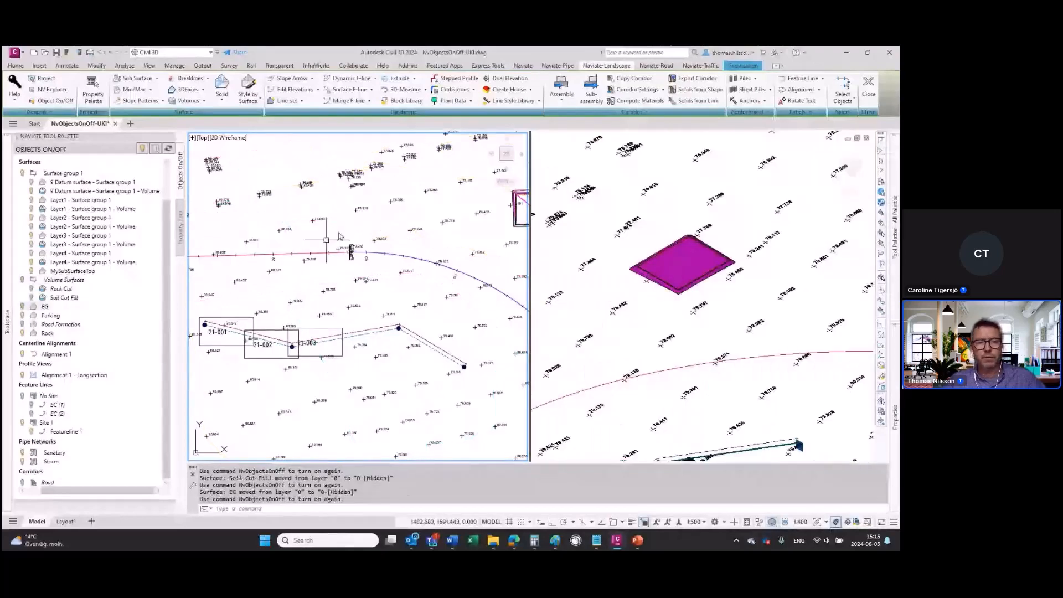
scroll(338, 305, down, 3)
scroll(337, 305, down, 2)
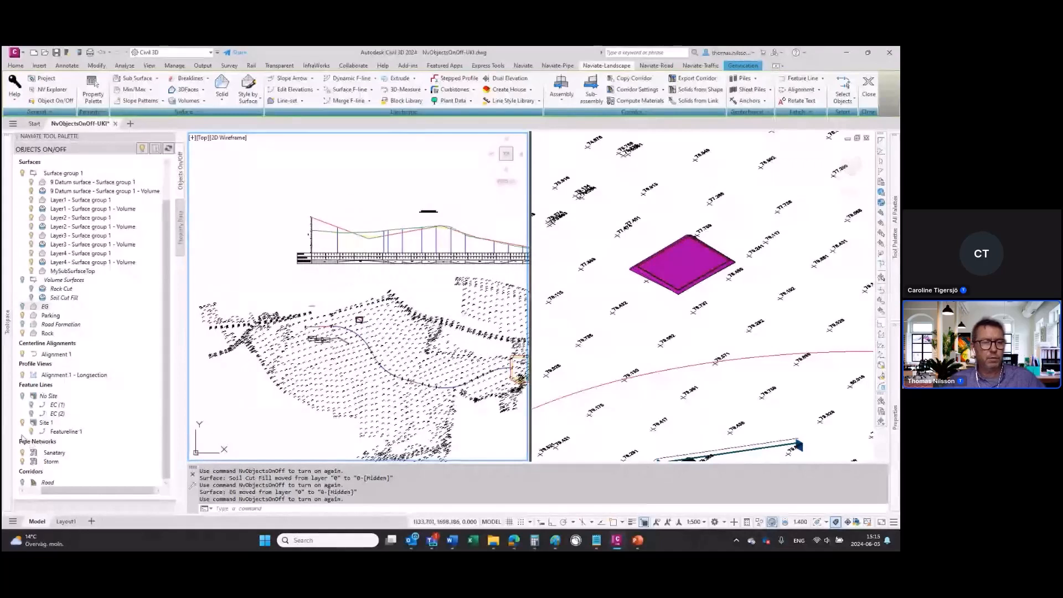
click(23, 375)
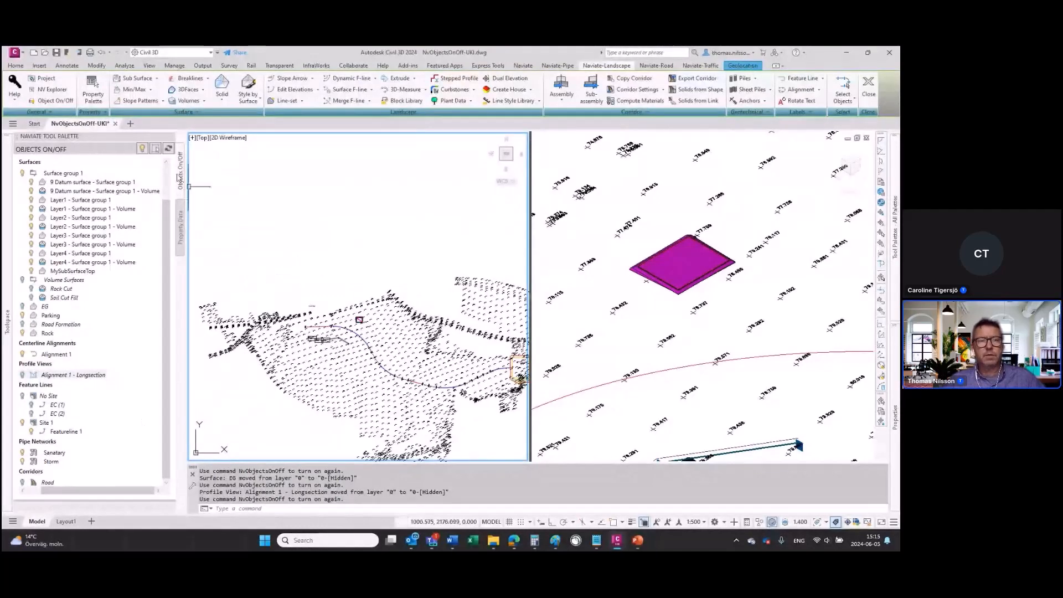
Step: Turn all Naviate-hidden objects back on at once and examine the road and pipe area in plan
click(142, 149)
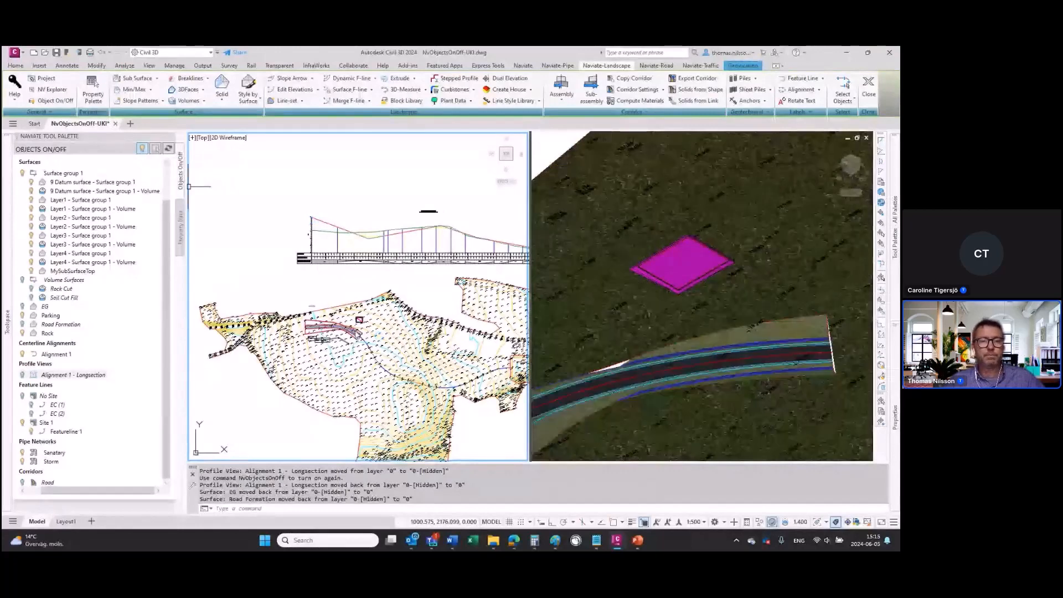
scroll(340, 350, up, 5)
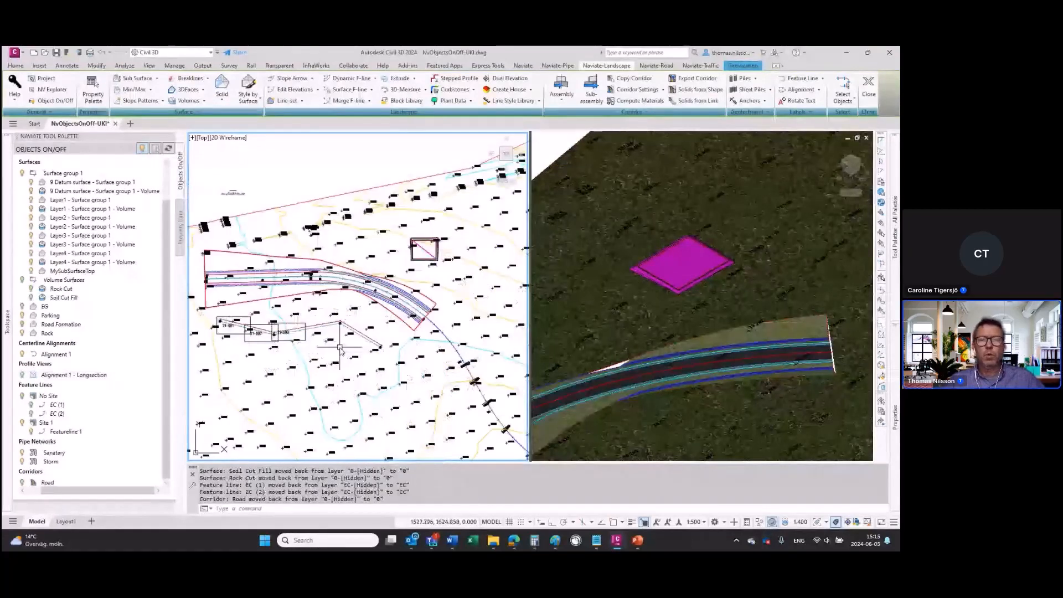
scroll(340, 350, up, 2)
mouse_move(381, 288)
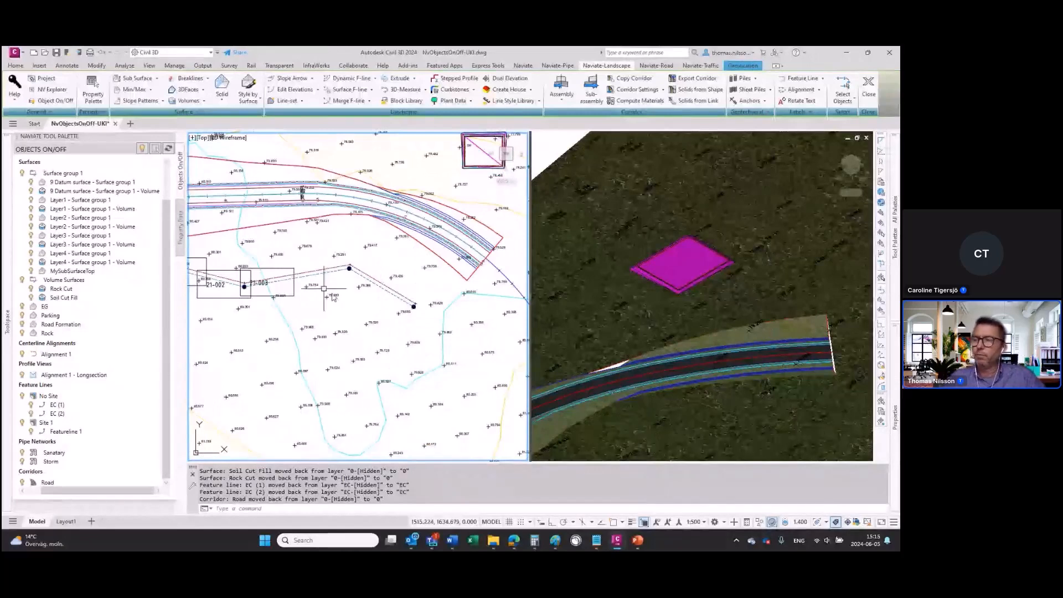
mouse_move(332, 294)
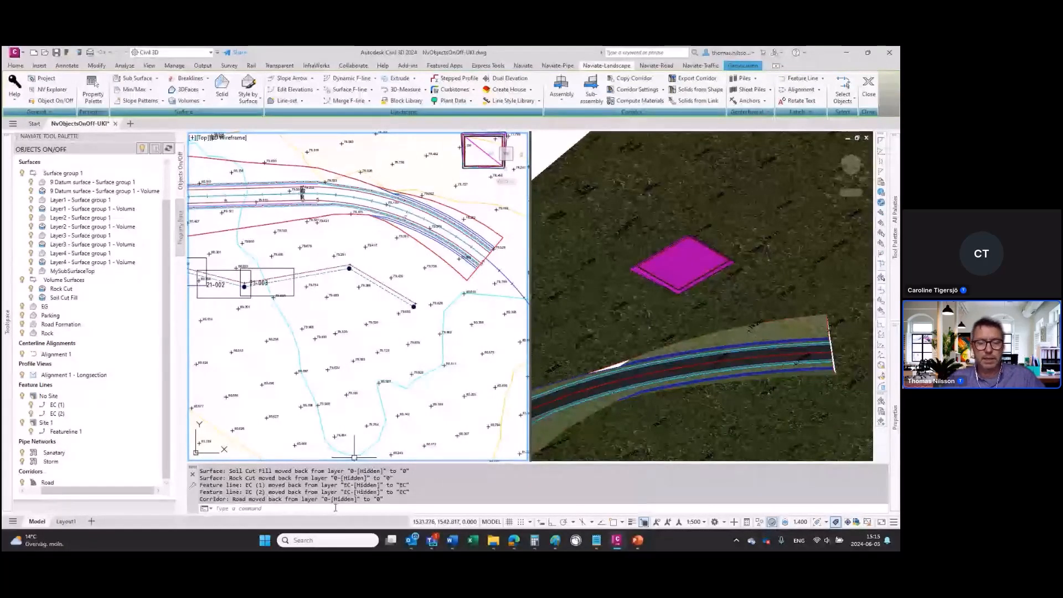
Step: Hide the PNT point group in the drawing
drag(415, 489, 172, 487)
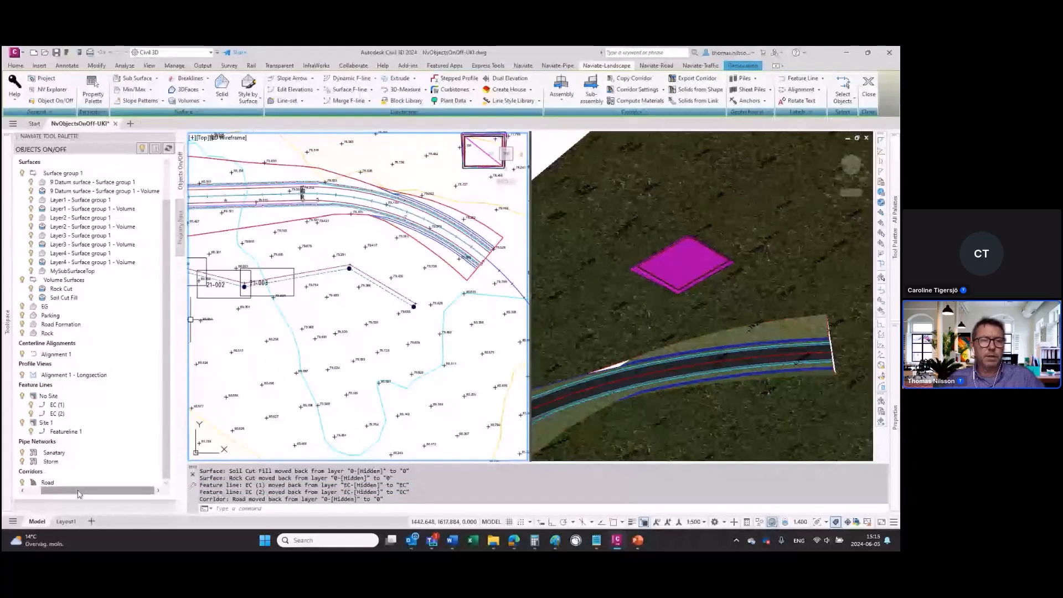
drag(80, 494, 58, 493)
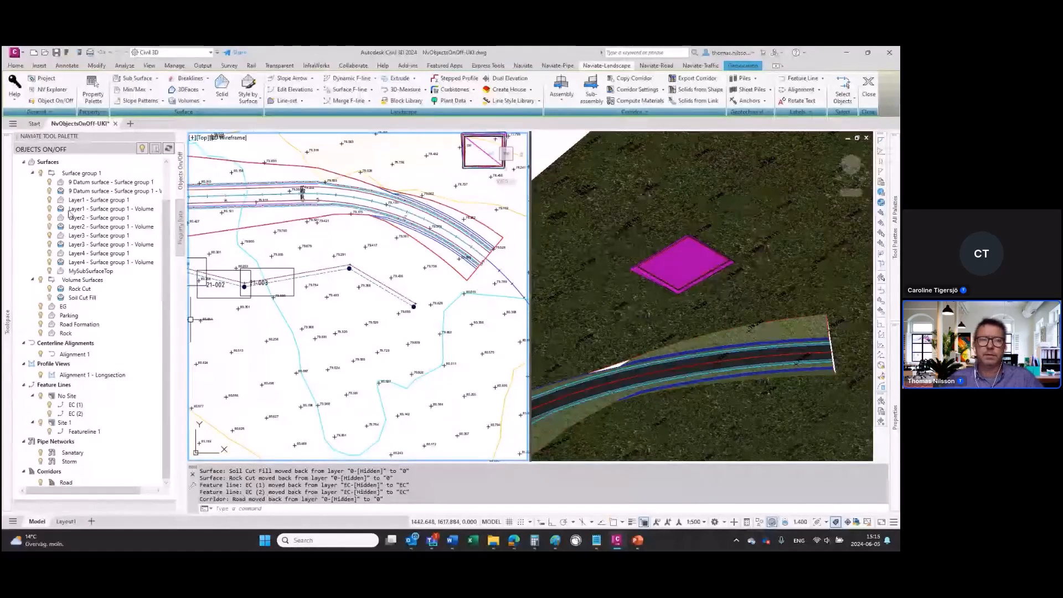
scroll(69, 214, up, 2)
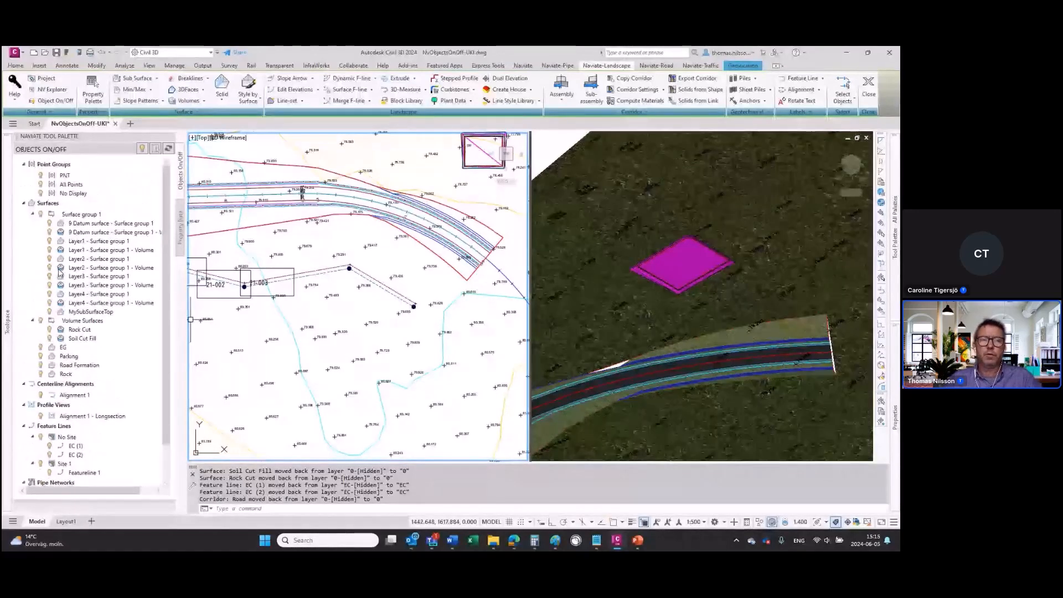
click(41, 177)
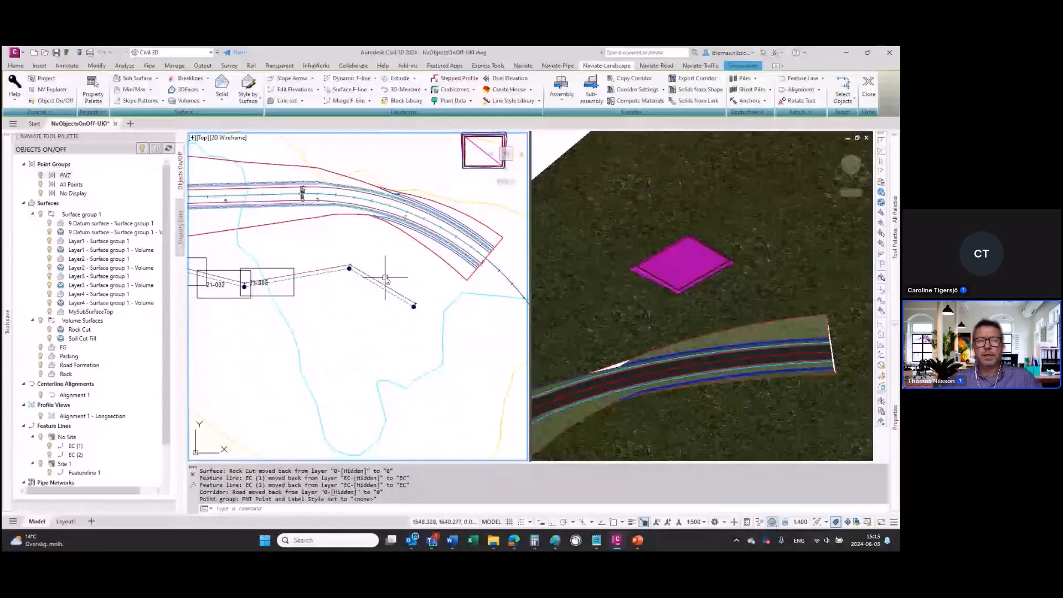
Step: Check the default point style and point label style in the PNT point group's properties
mouse_move(7, 320)
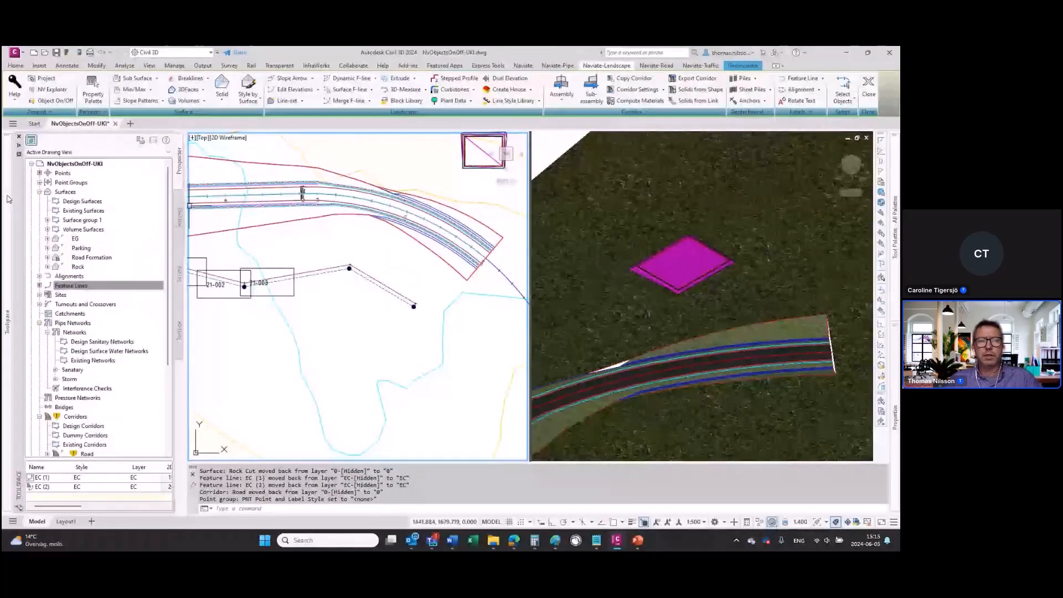
click(39, 182)
click(67, 191)
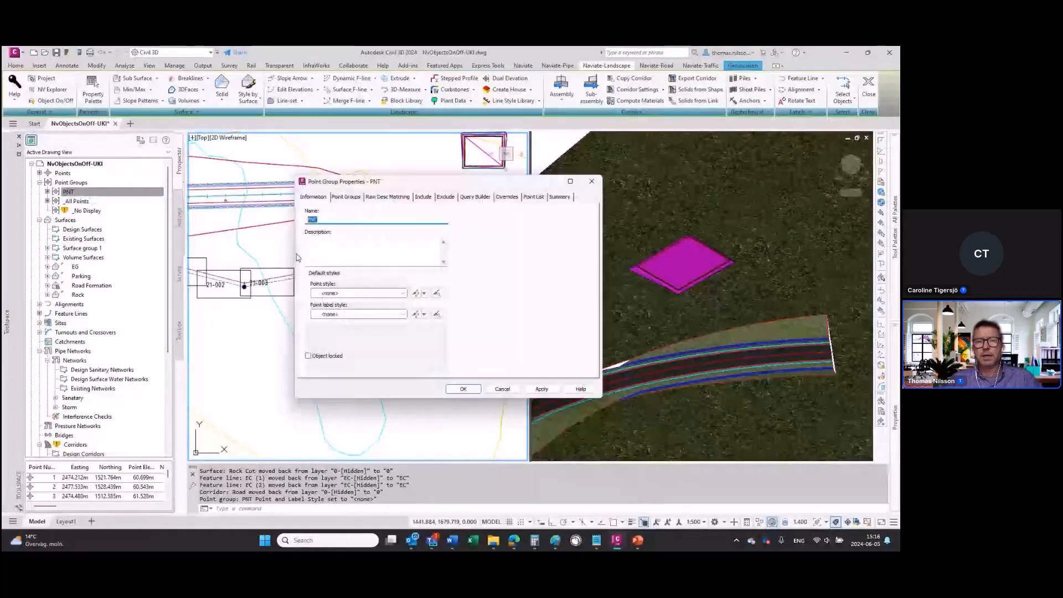
click(592, 182)
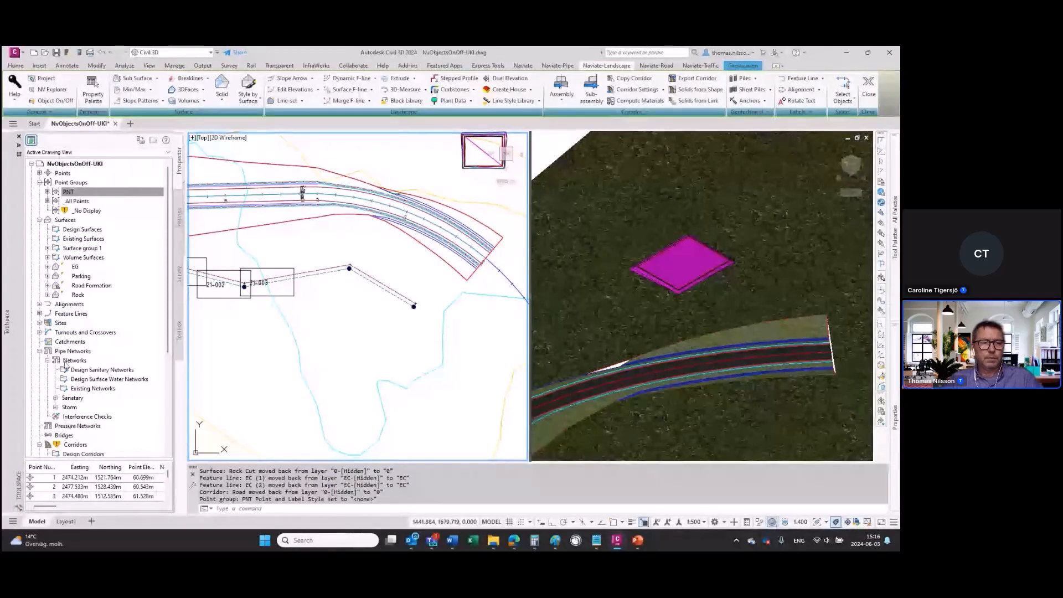
Step: Hide the Sanitary and Storm pipe networks, and show all pipe networks again through the category's Show all option
scroll(55, 398, down, 3)
scroll(56, 398, down, 2)
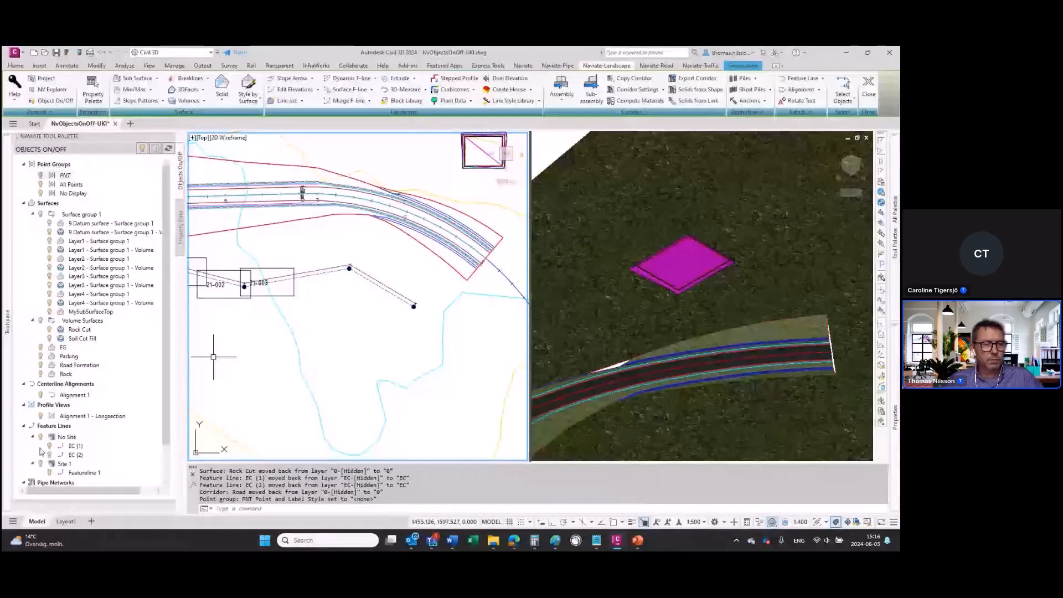
scroll(44, 475, down, 2)
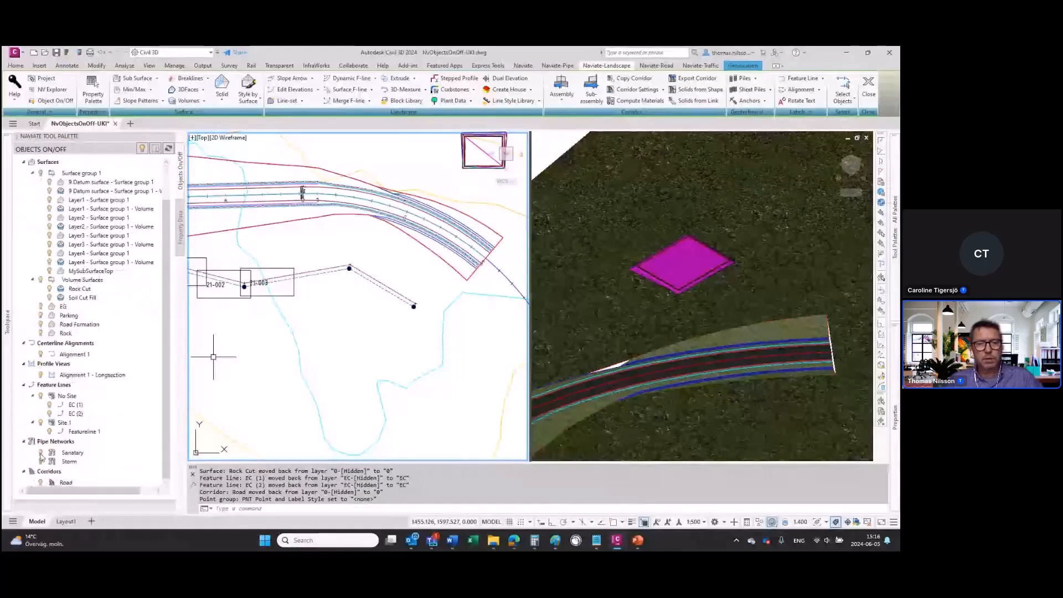
click(40, 453)
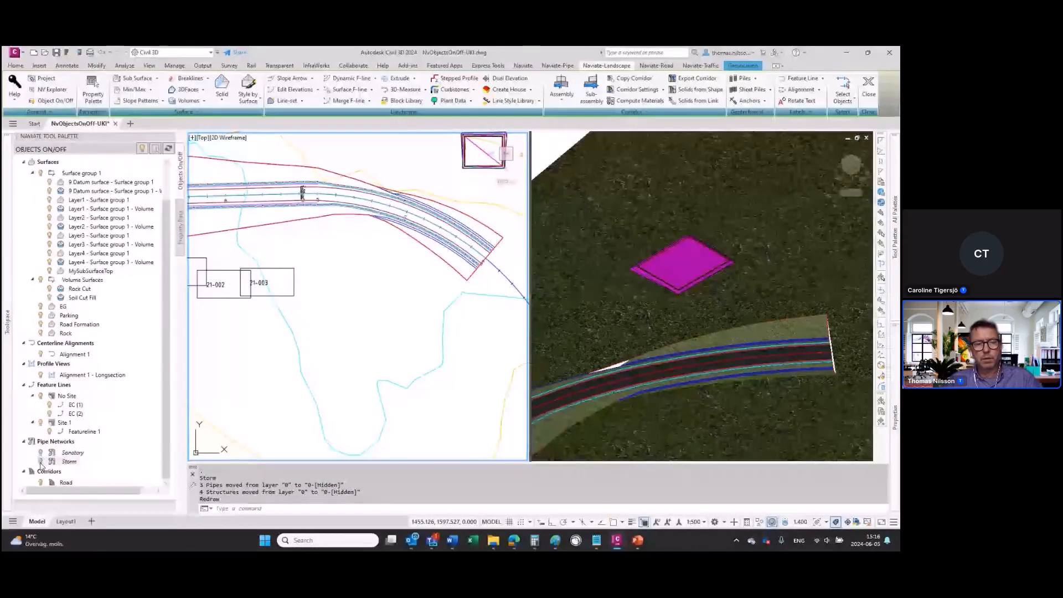
right_click(34, 443)
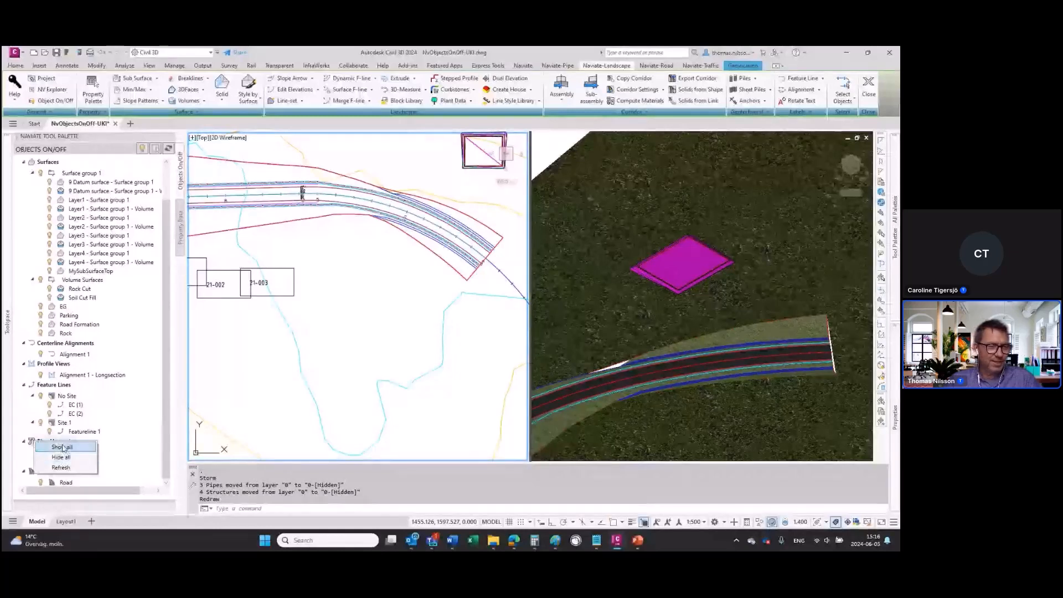
click(62, 447)
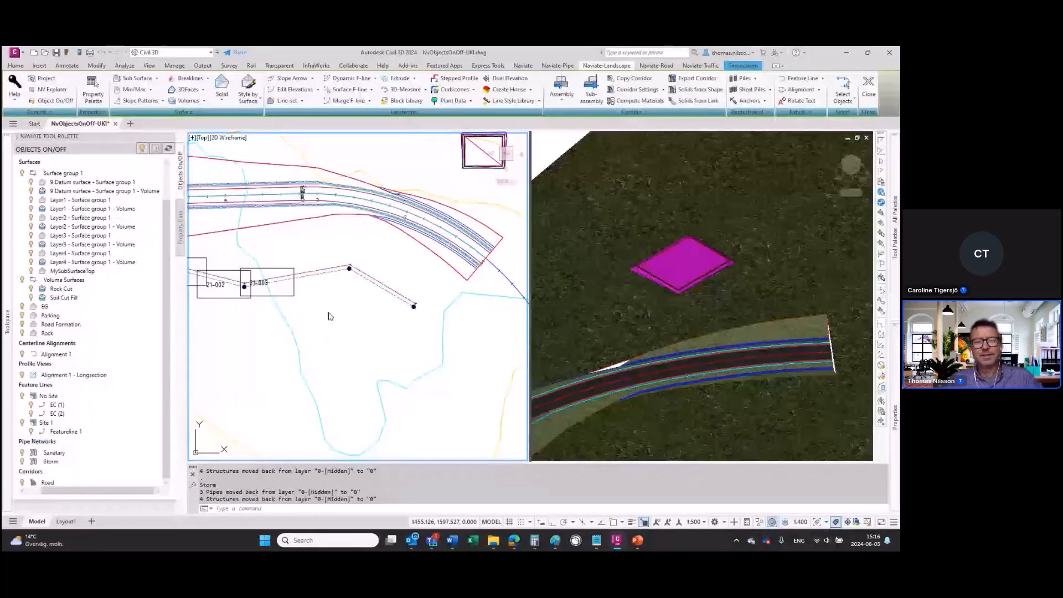
middle_drag(299, 311, 357, 310)
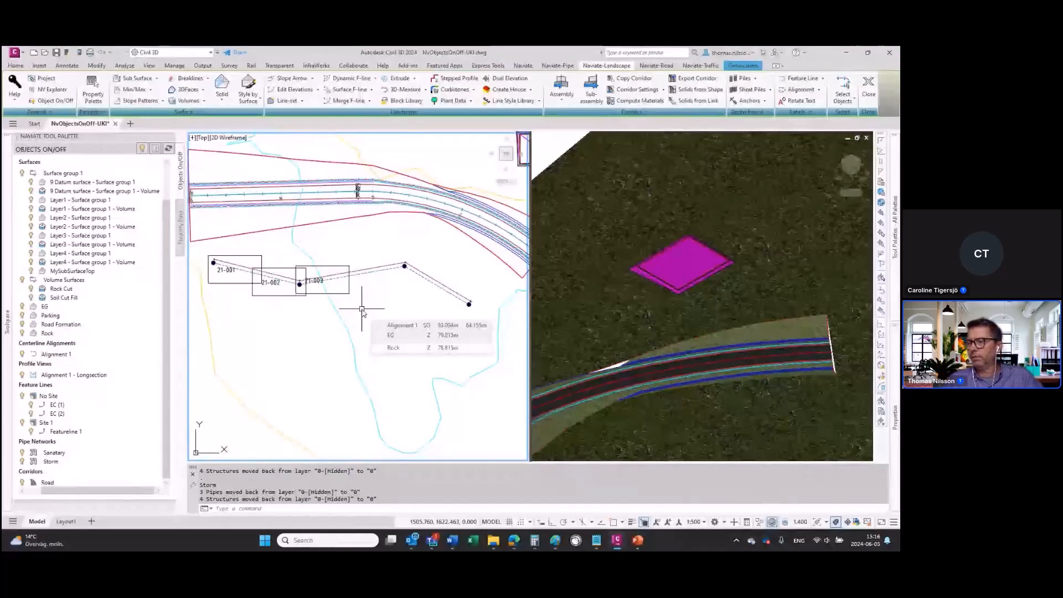
scroll(381, 345, down, 2)
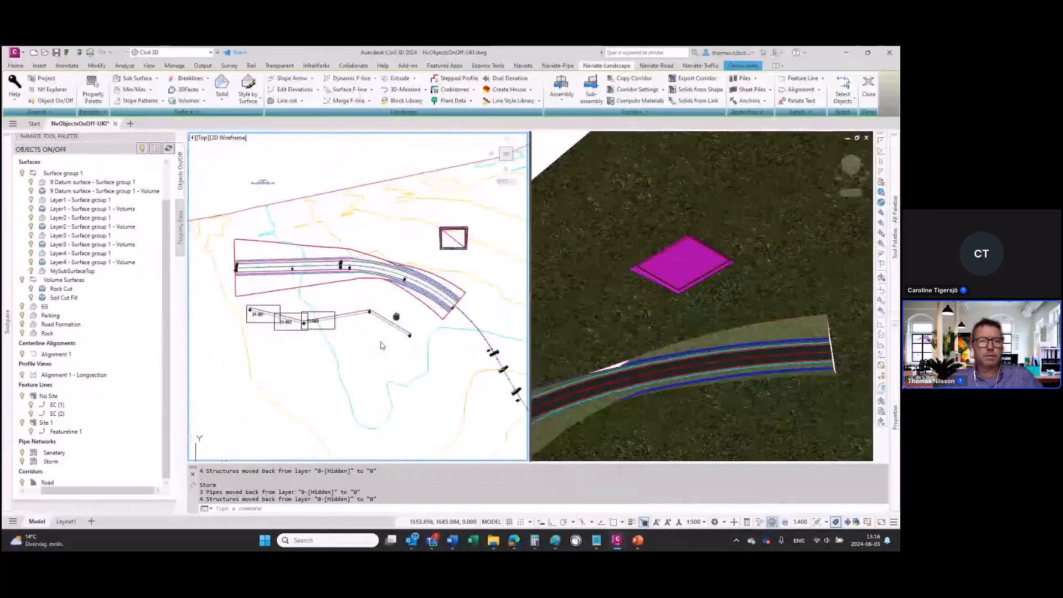
middle_drag(396, 316, 421, 333)
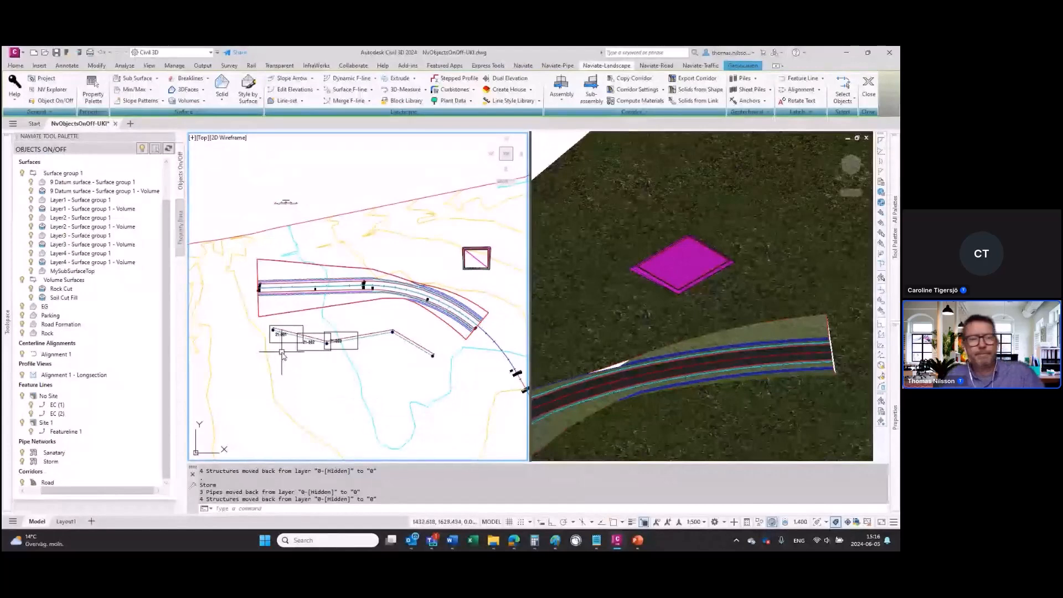
middle_drag(414, 256, 395, 206)
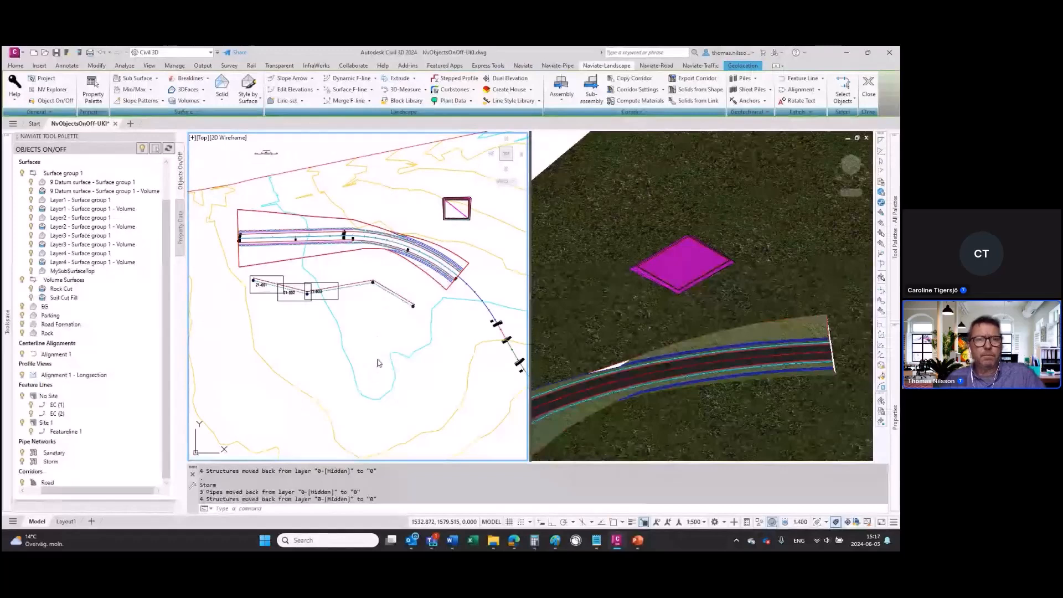
Step: Switch to the PowerPoint slide show and reveal the Property Set Import/Export bullet on the Naviate C3D 24.3 - Base slide
key(alt+Tab)
click(348, 335)
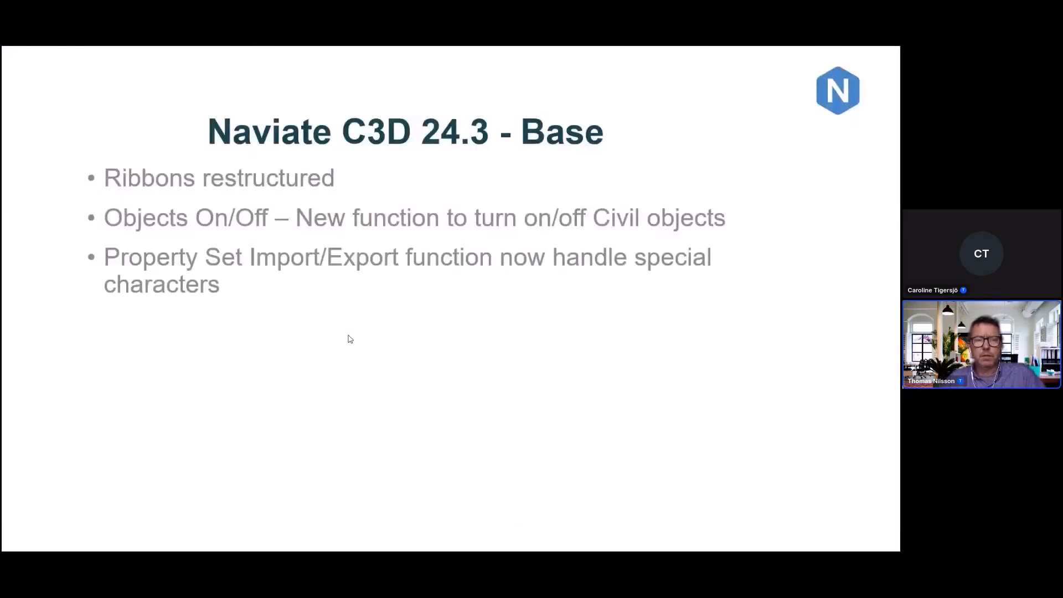
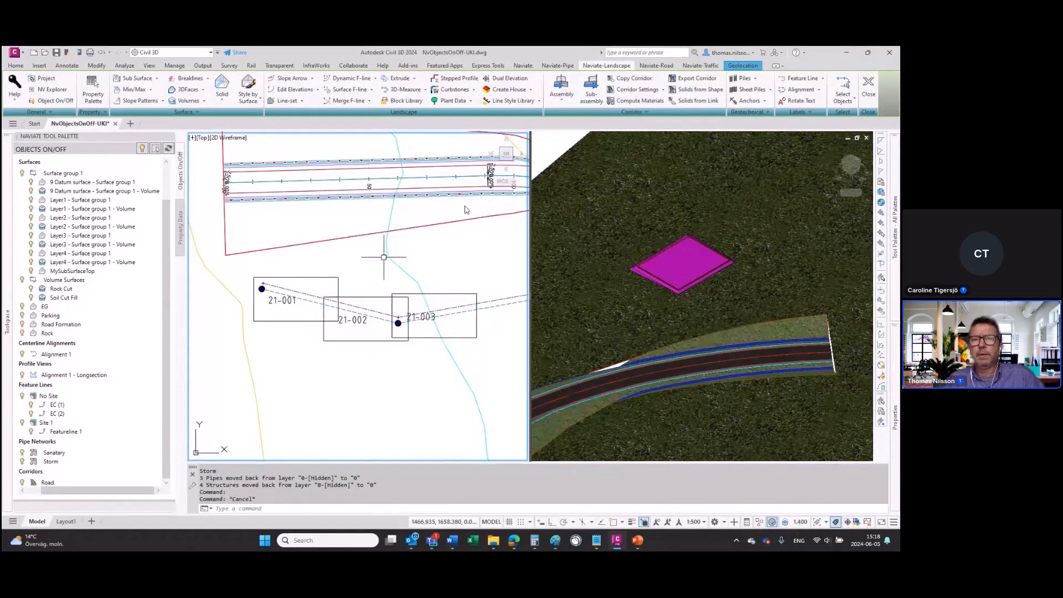
Step: Add the Plantdata property set with the Grass in Latin item to the three rectangles around 21-001, 21-002 and 21-003
click(470, 101)
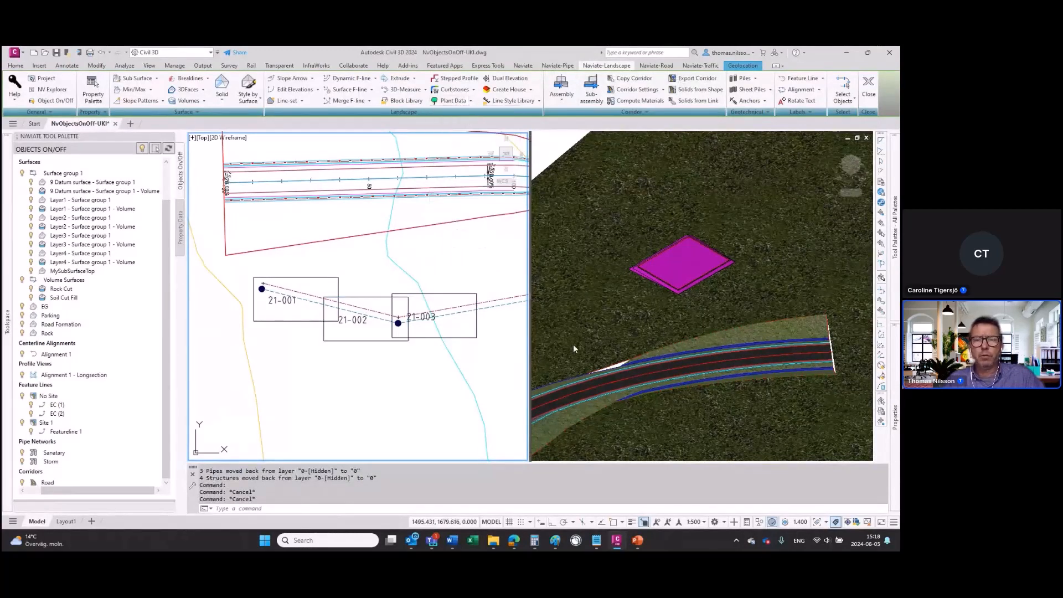
click(588, 144)
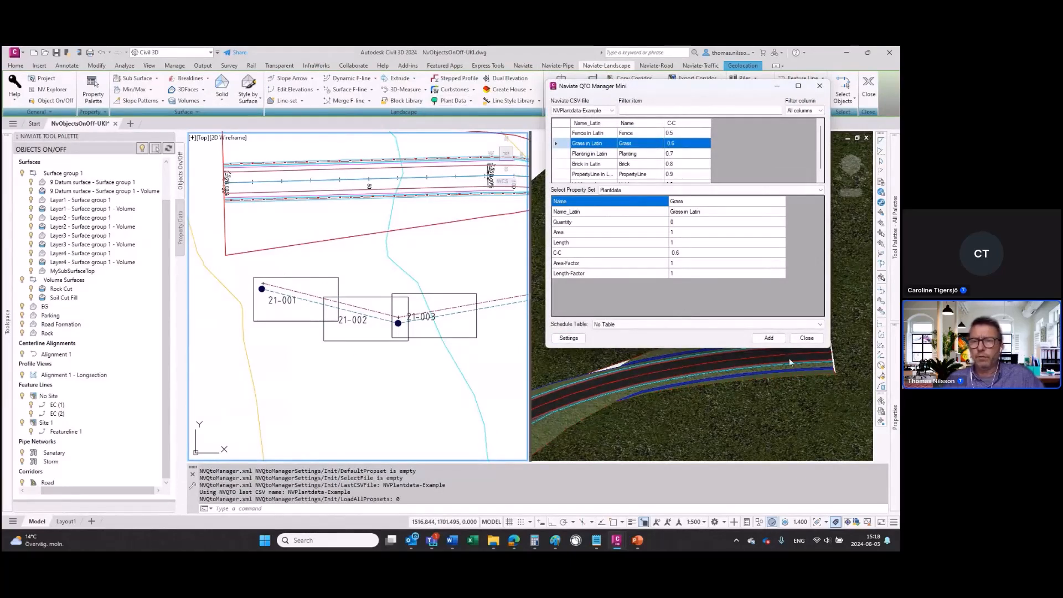
click(769, 338)
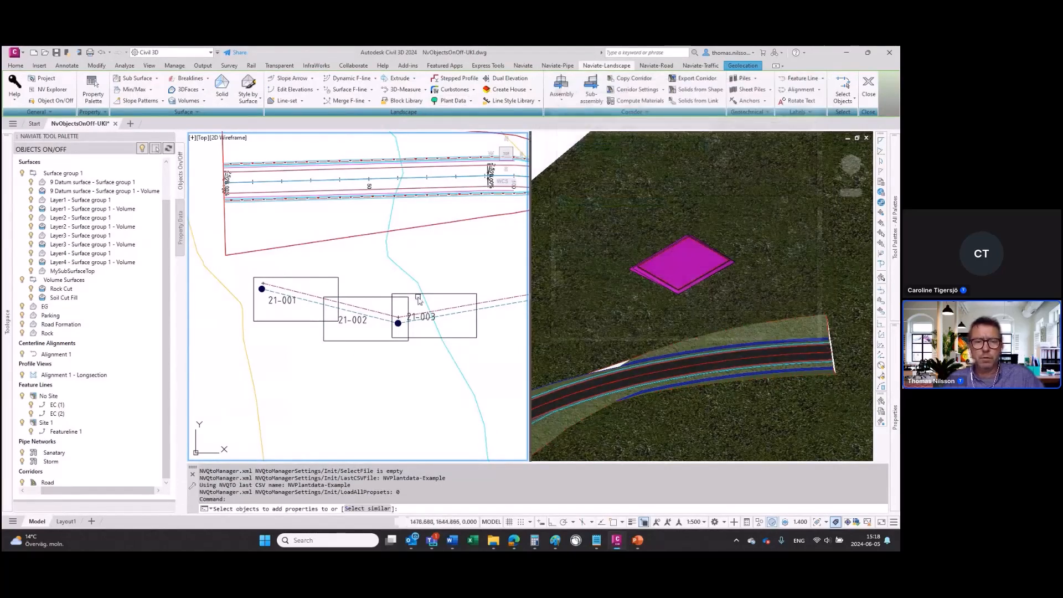
click(411, 295)
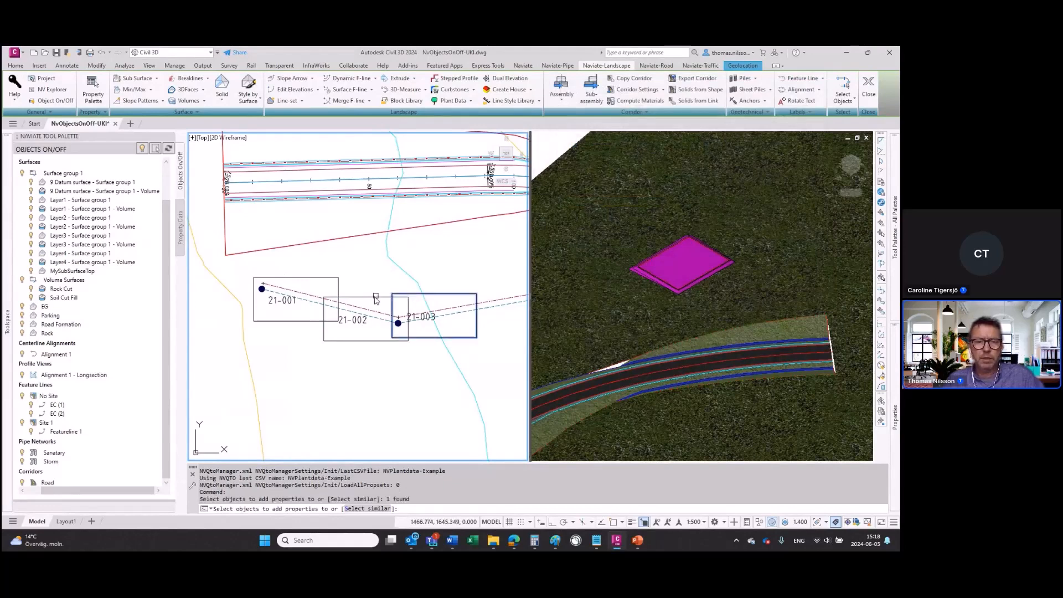
click(377, 298)
click(317, 278)
right_click(317, 278)
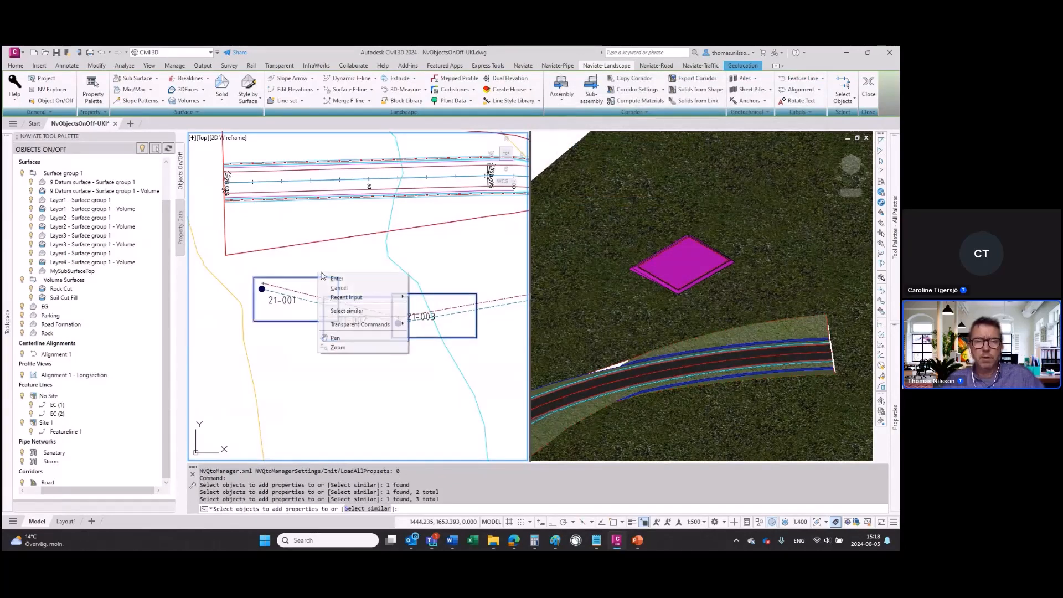
click(332, 282)
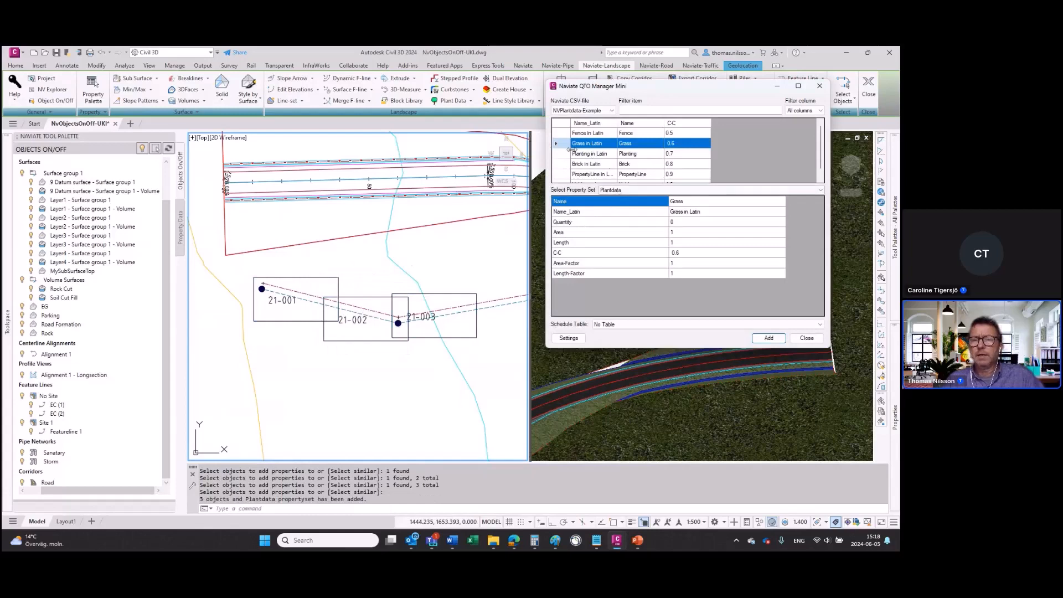
click(812, 342)
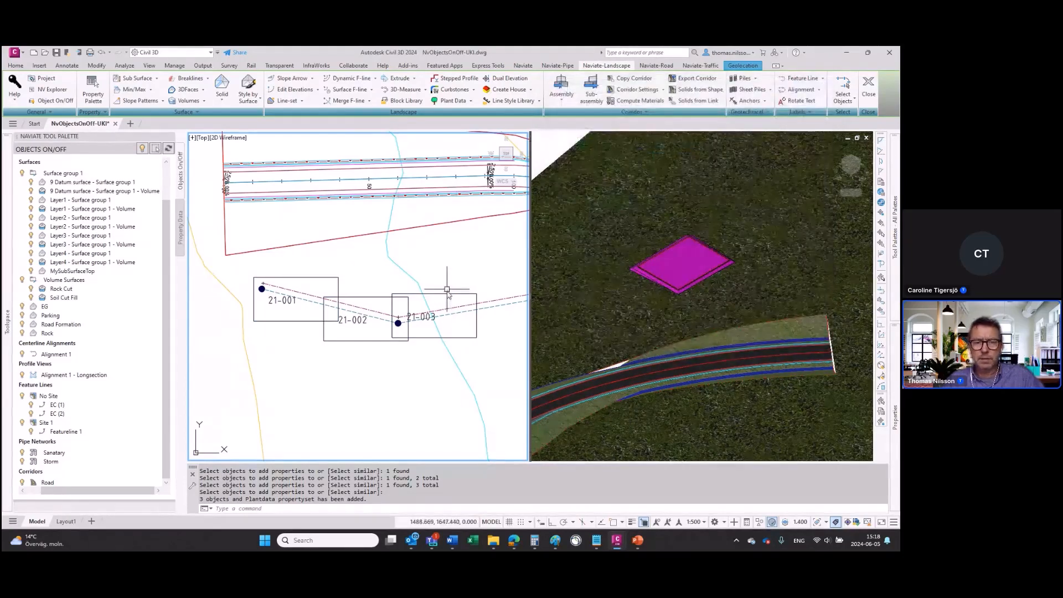
Step: Examine the Plantdata property set values in the extended data of the rectangle around 21-003
click(446, 294)
key(ctrl+1)
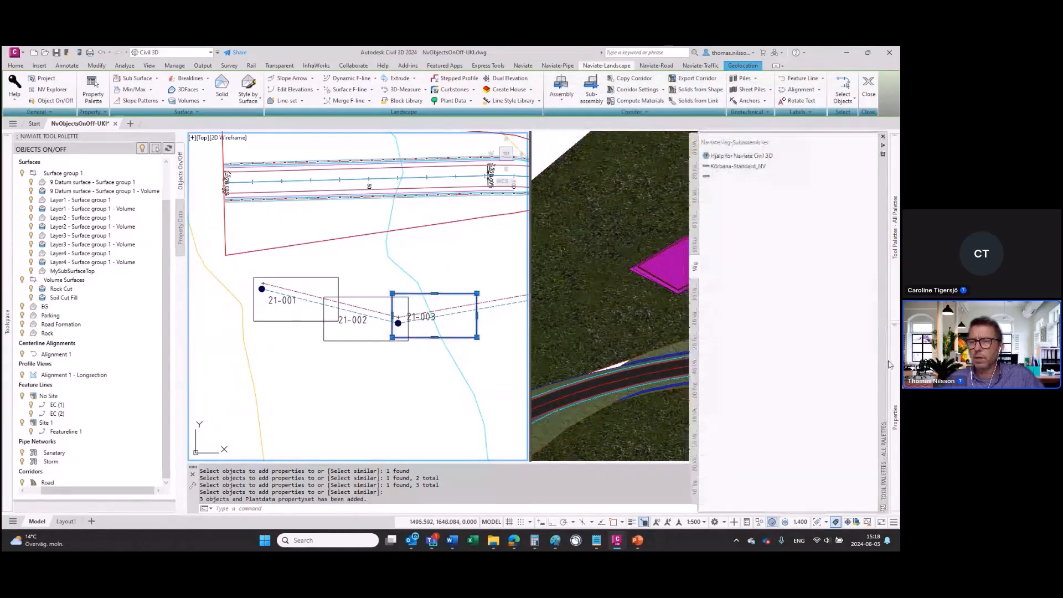
click(695, 265)
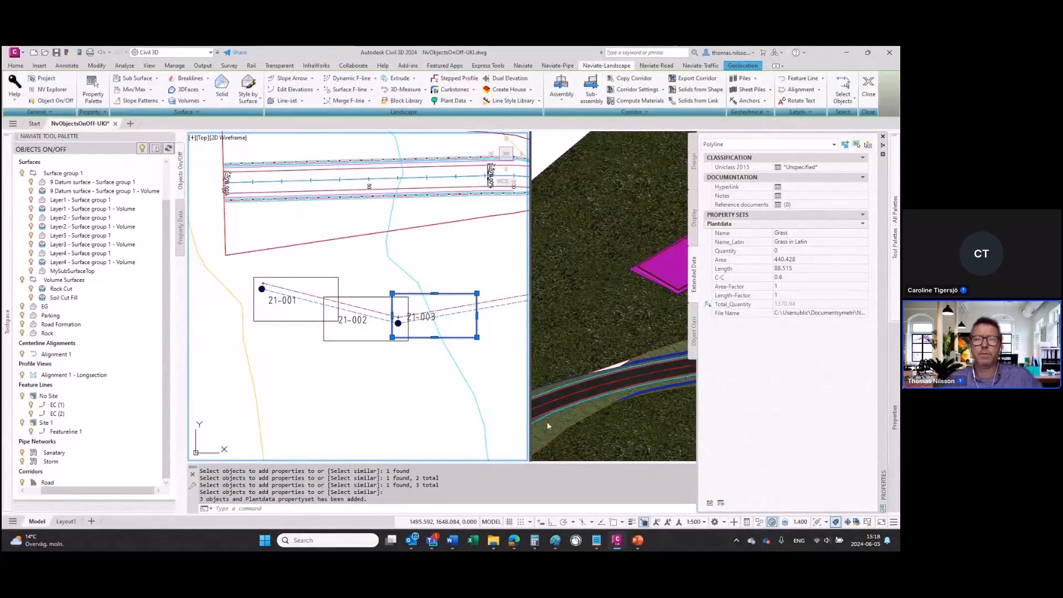
key(Escape)
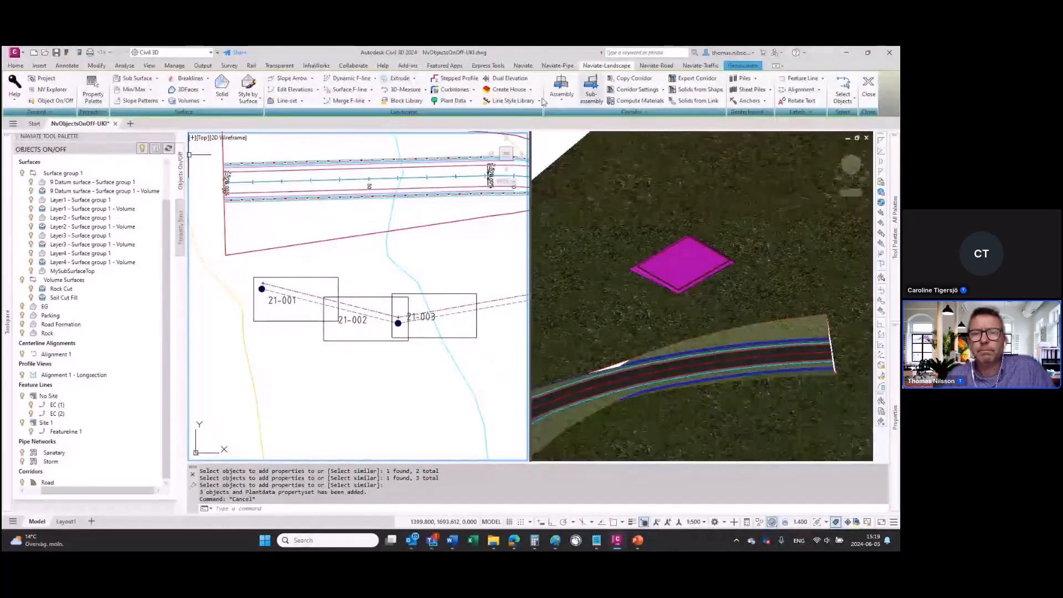
Step: Create a schedule label for the rectangle around 21-003 using Plantdata, the Plantdata-Label schedule table and text height 3
click(471, 102)
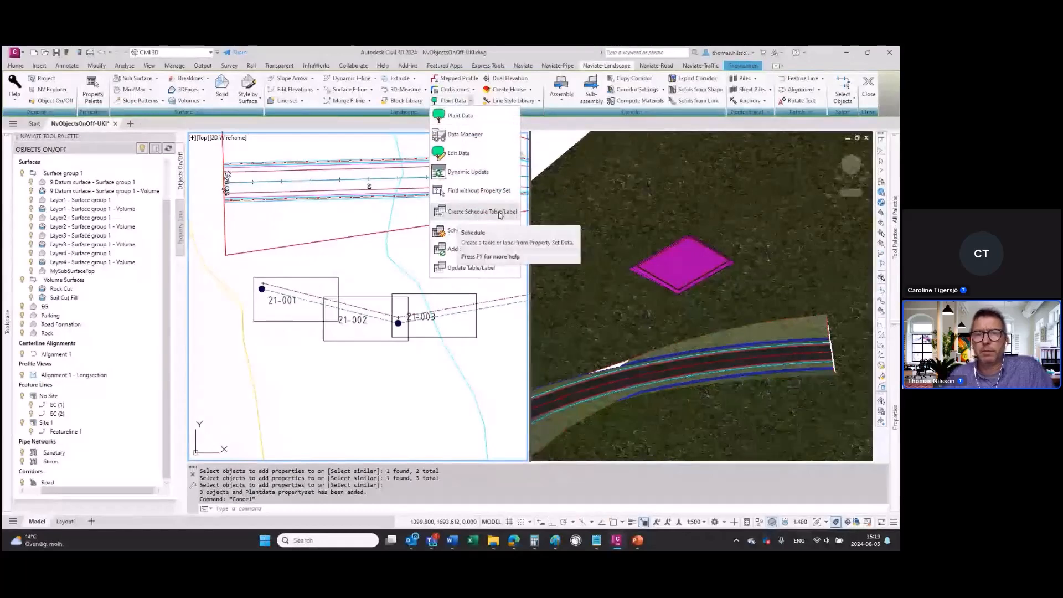
click(523, 66)
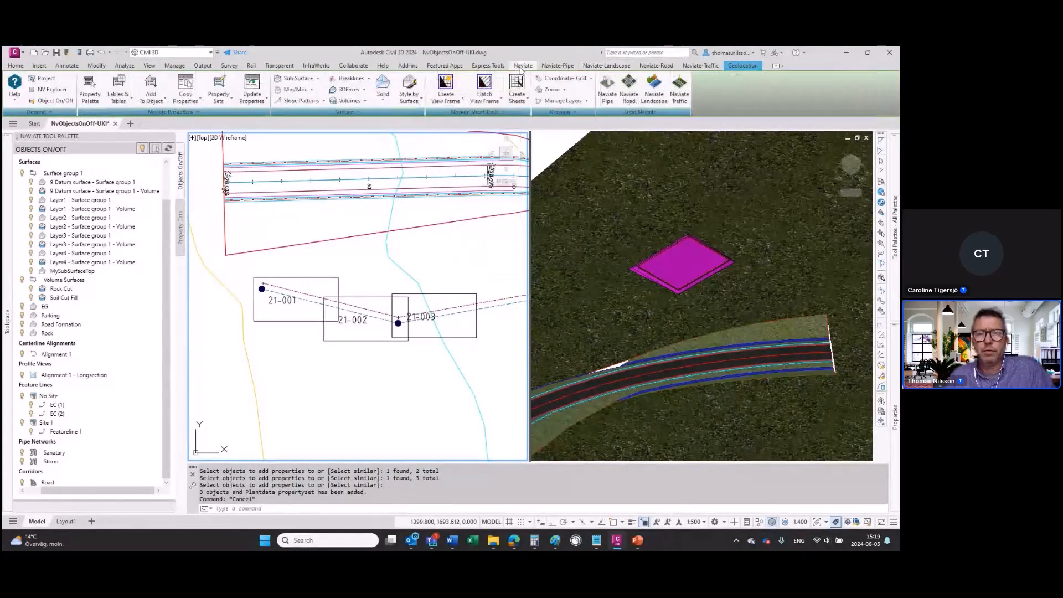
click(119, 95)
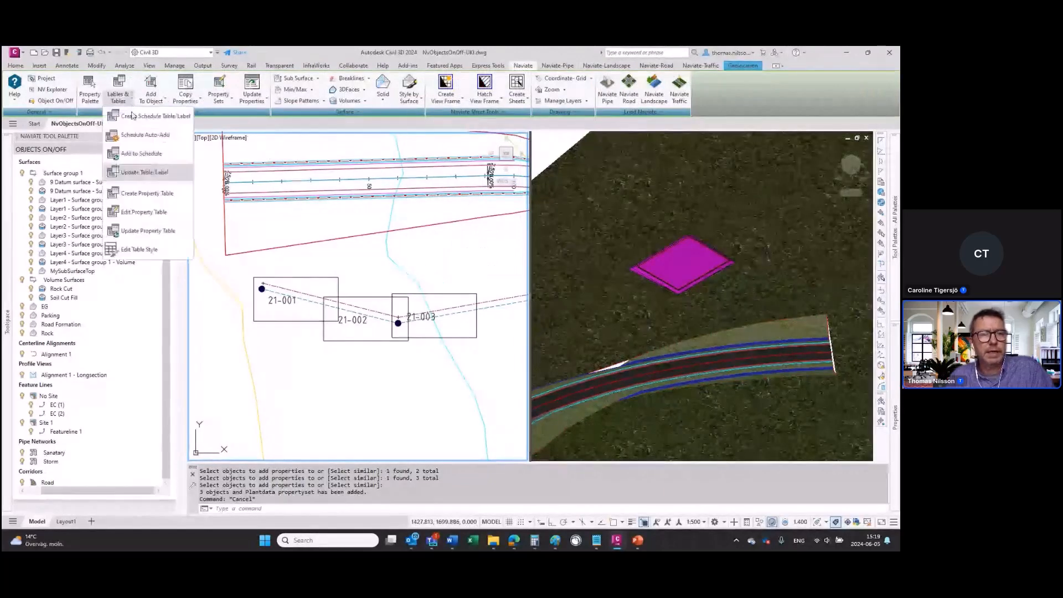
click(144, 117)
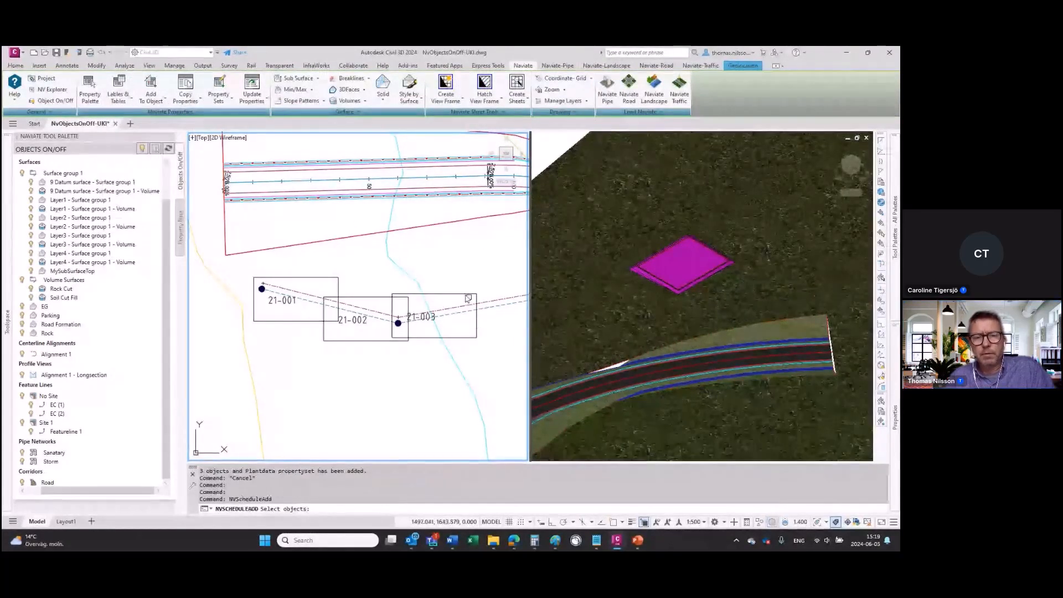
click(476, 320)
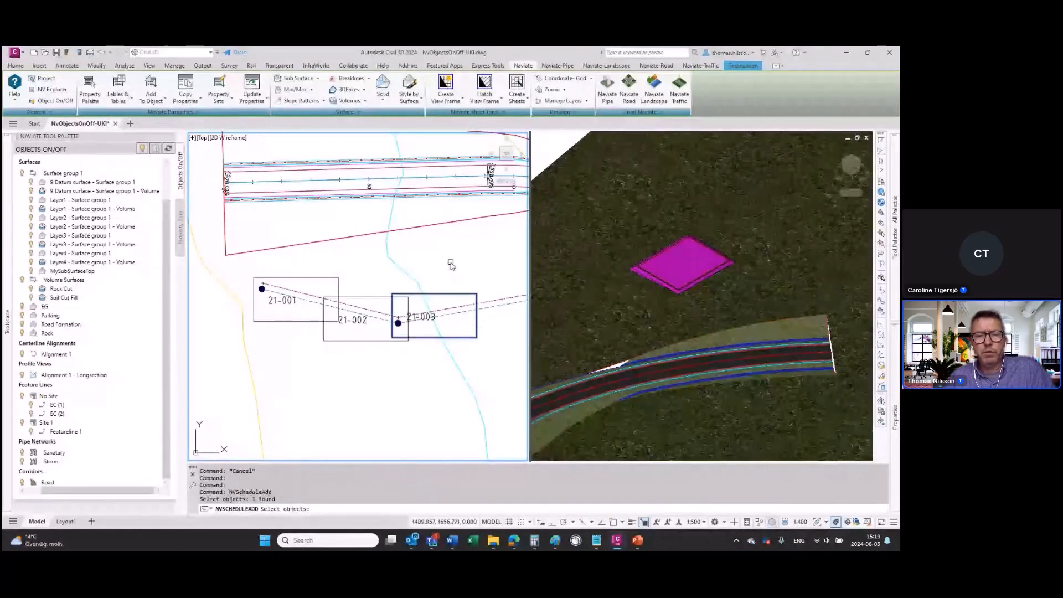
key(Return)
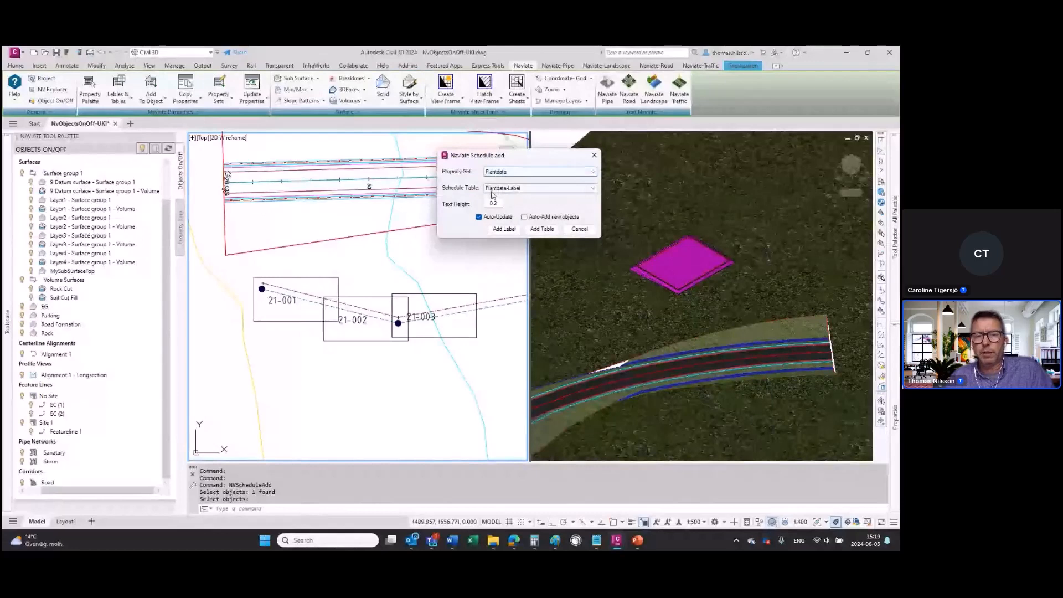
drag(501, 205, 465, 209)
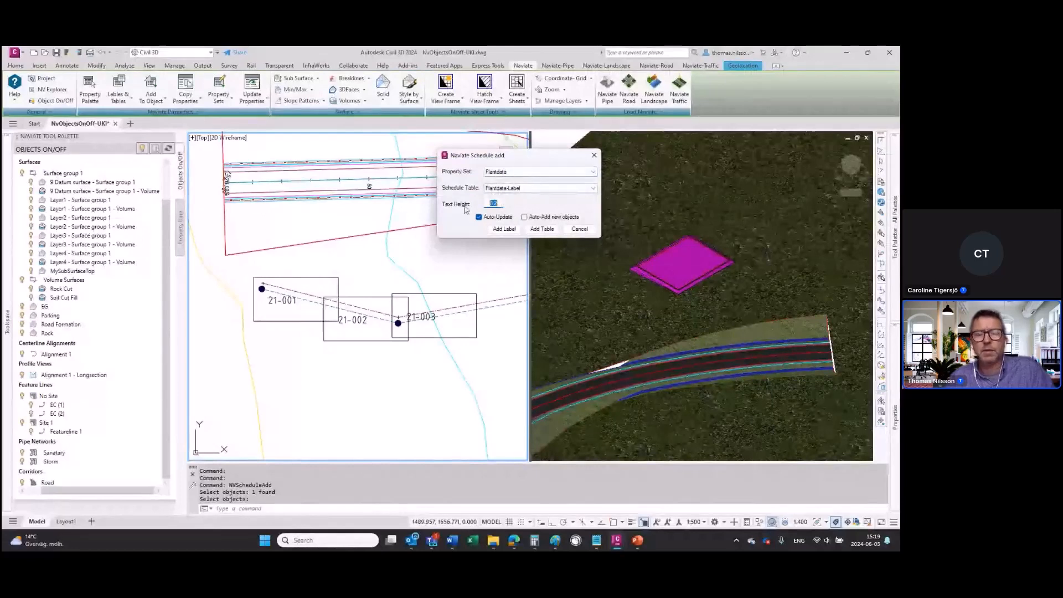
text(3)
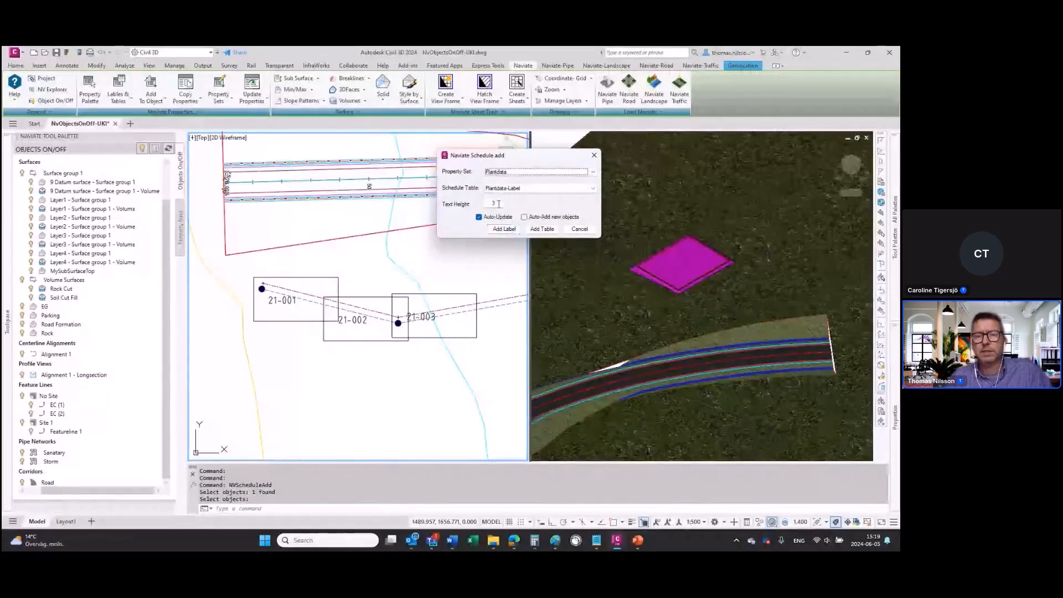
drag(499, 204, 485, 204)
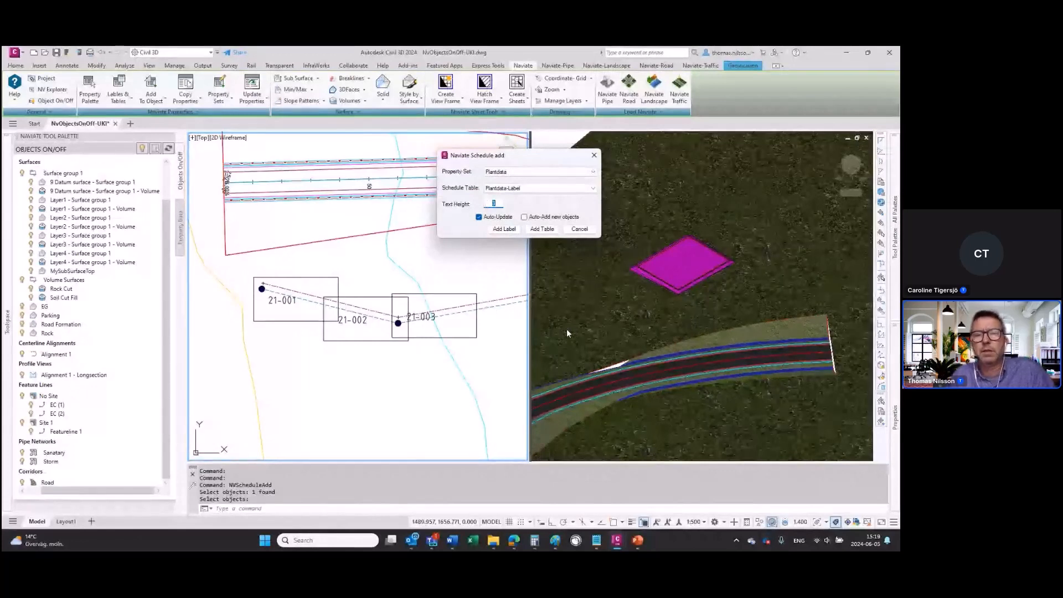
click(498, 229)
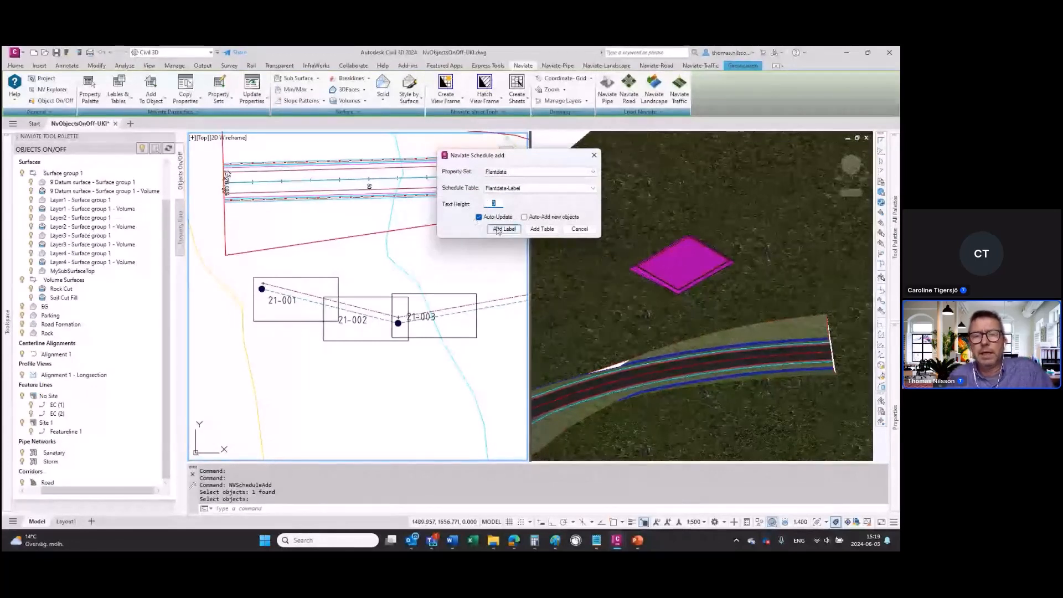
click(501, 229)
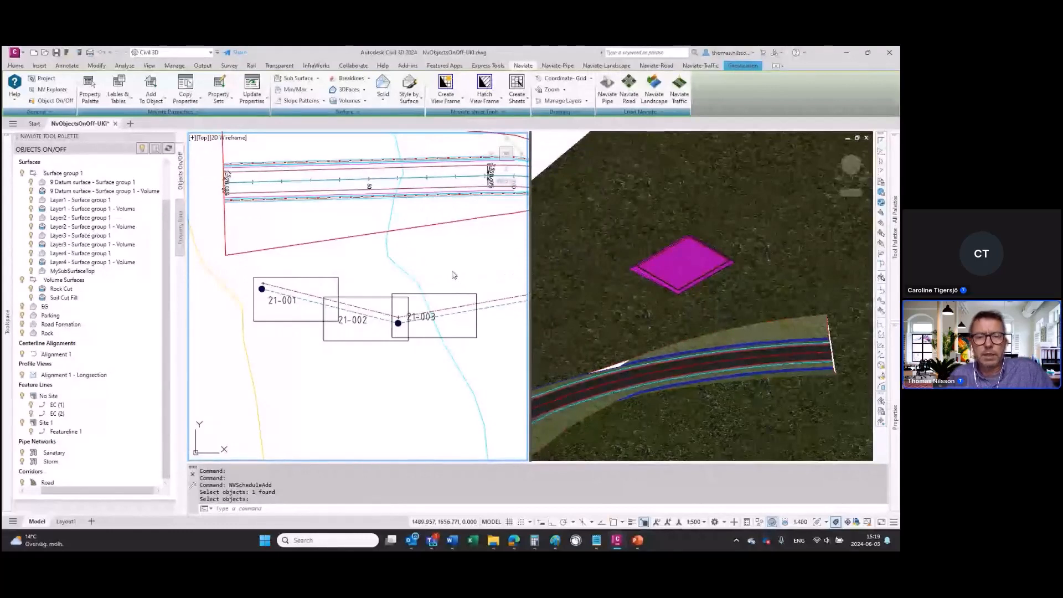
Step: Place the Grass label above the rectangle around 21-003 and accept the default rotation
key(Return)
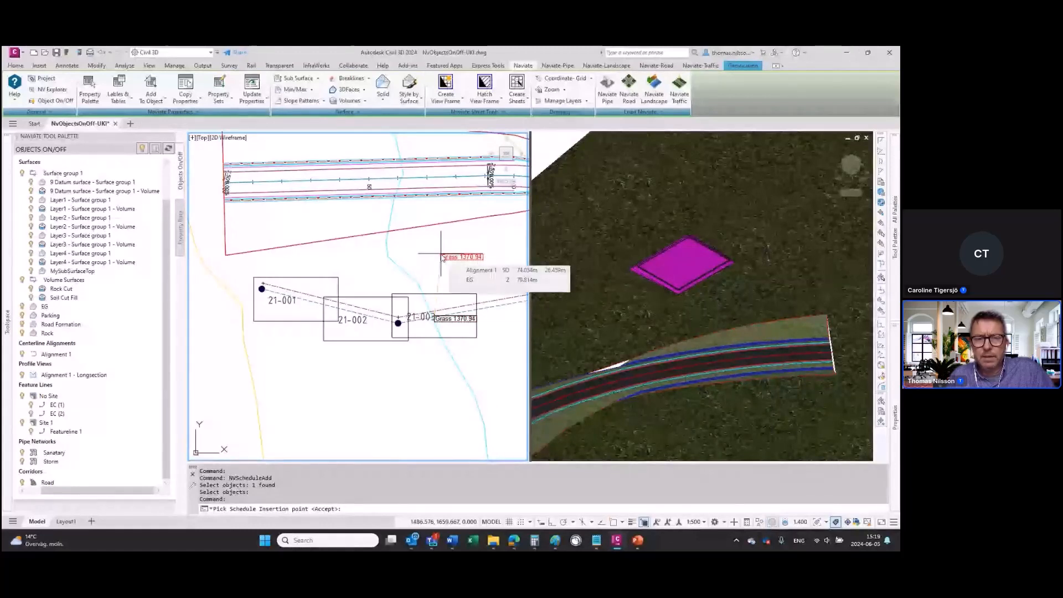
click(442, 257)
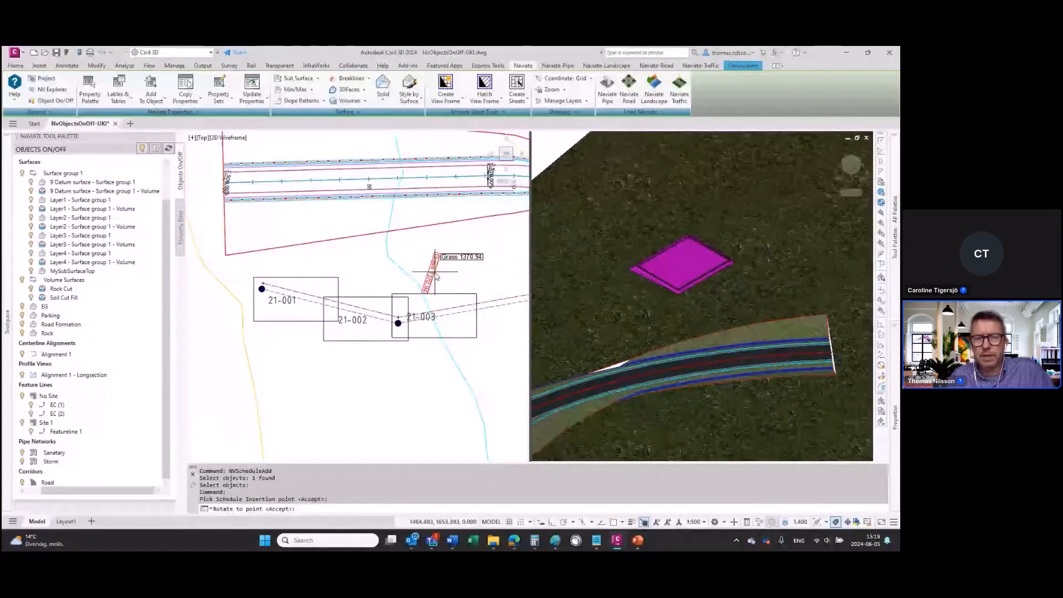
key(Return)
Step: Try the Center and Right leader attachments on the Grass label and settle on Left
middle_drag(435, 288, 434, 268)
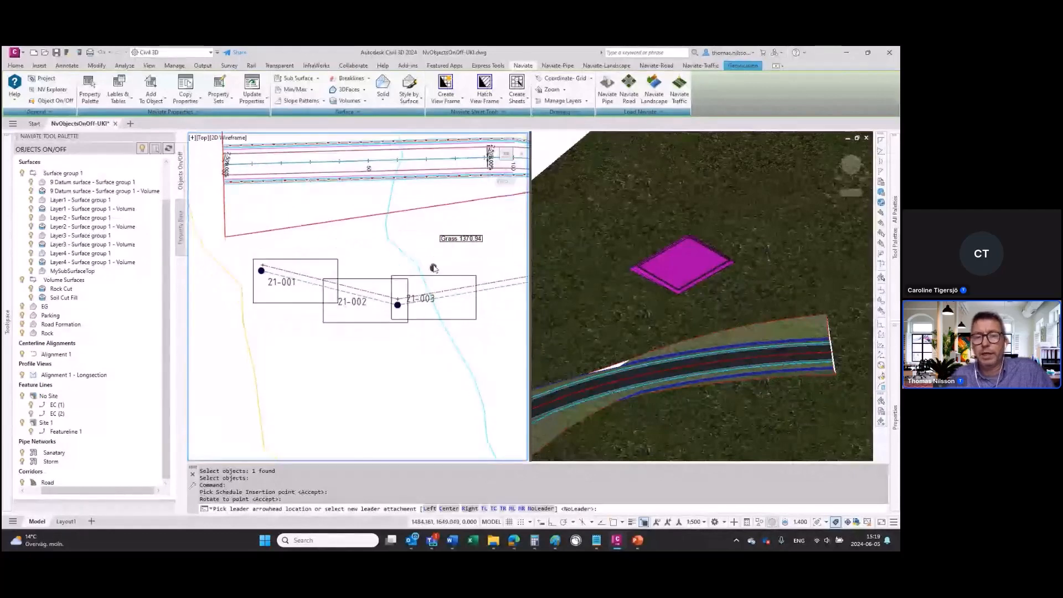
scroll(434, 268, up, 2)
scroll(426, 257, up, 2)
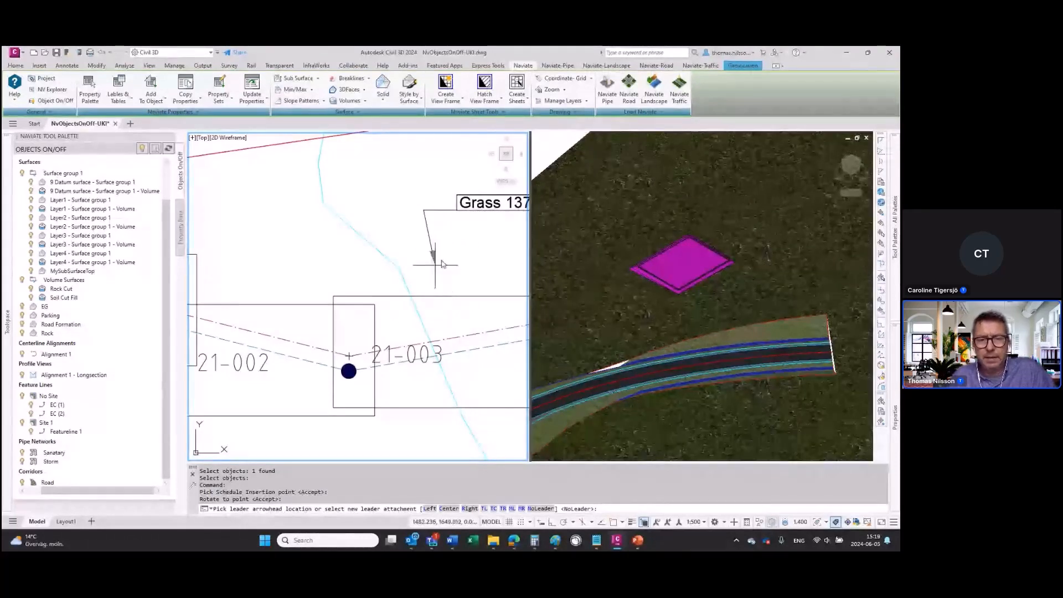
middle_drag(469, 289, 365, 285)
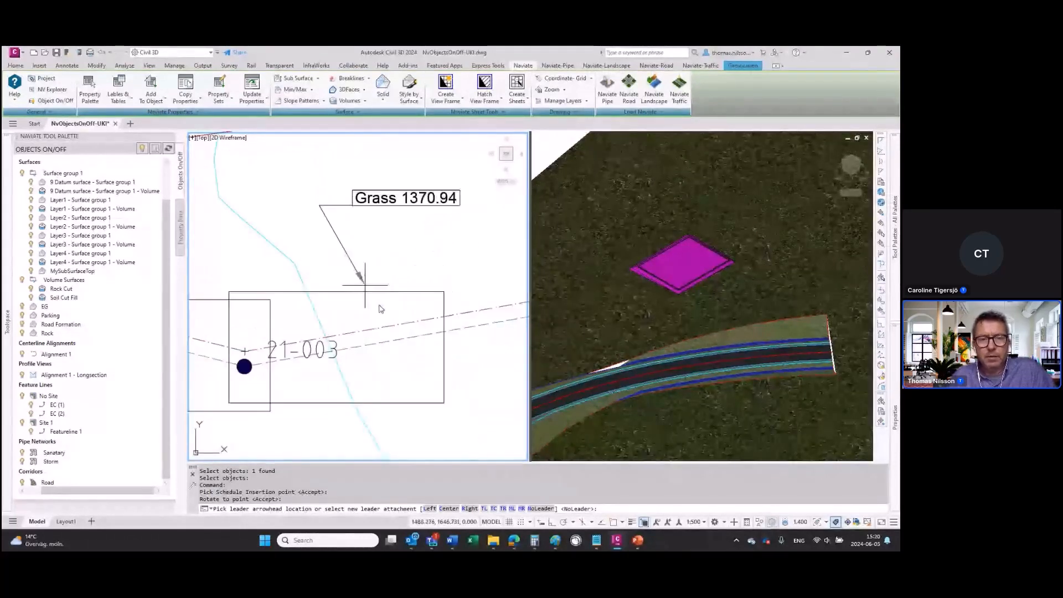
click(449, 510)
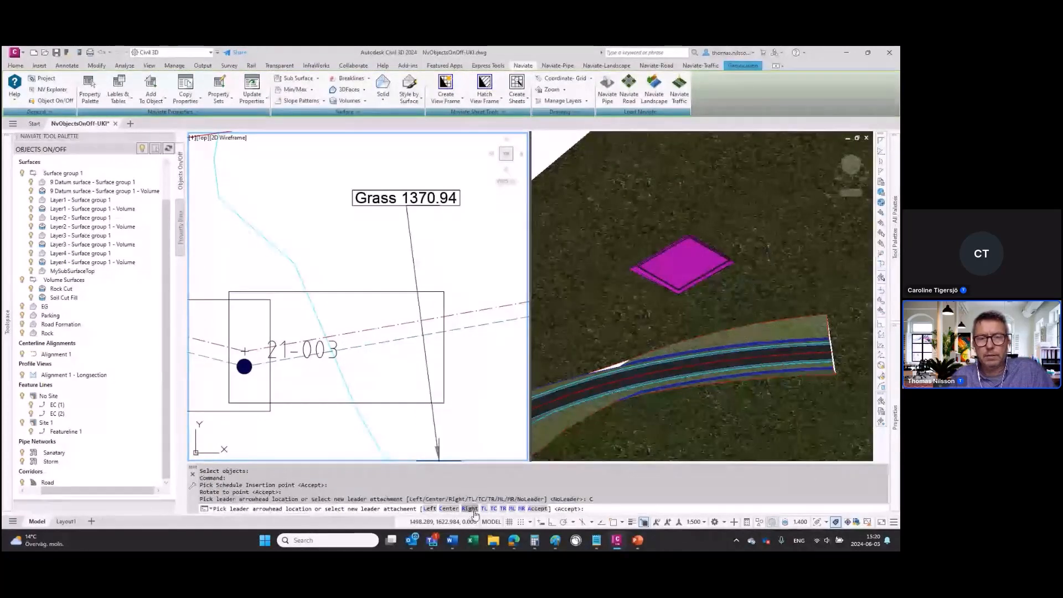
click(468, 509)
click(449, 509)
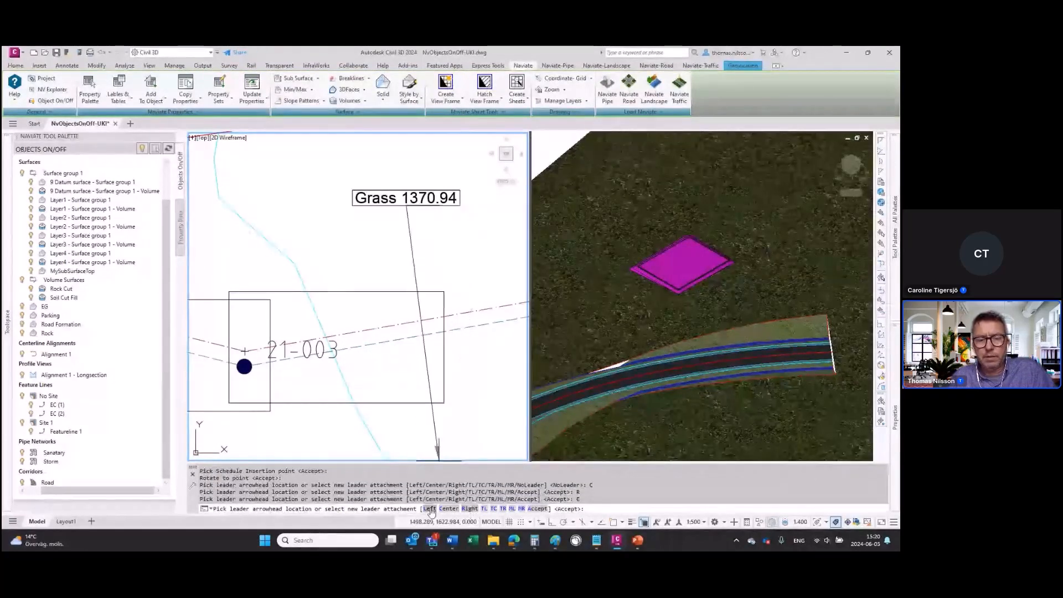
click(431, 509)
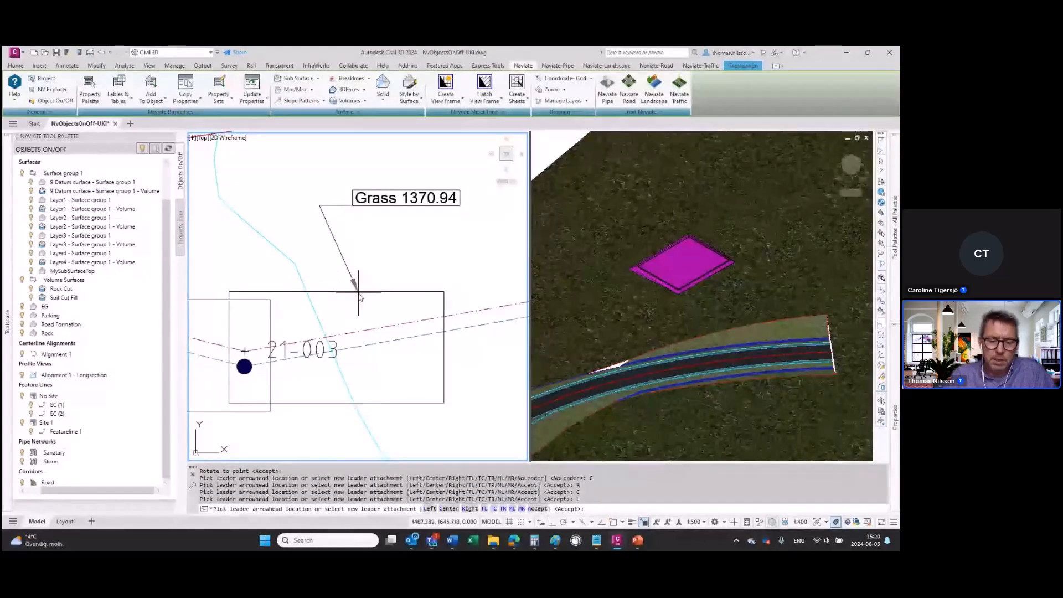
Step: Set the leader arrowhead at the midpoint of the upper edge of the rectangle around 21-003
text(mid)
key(Return)
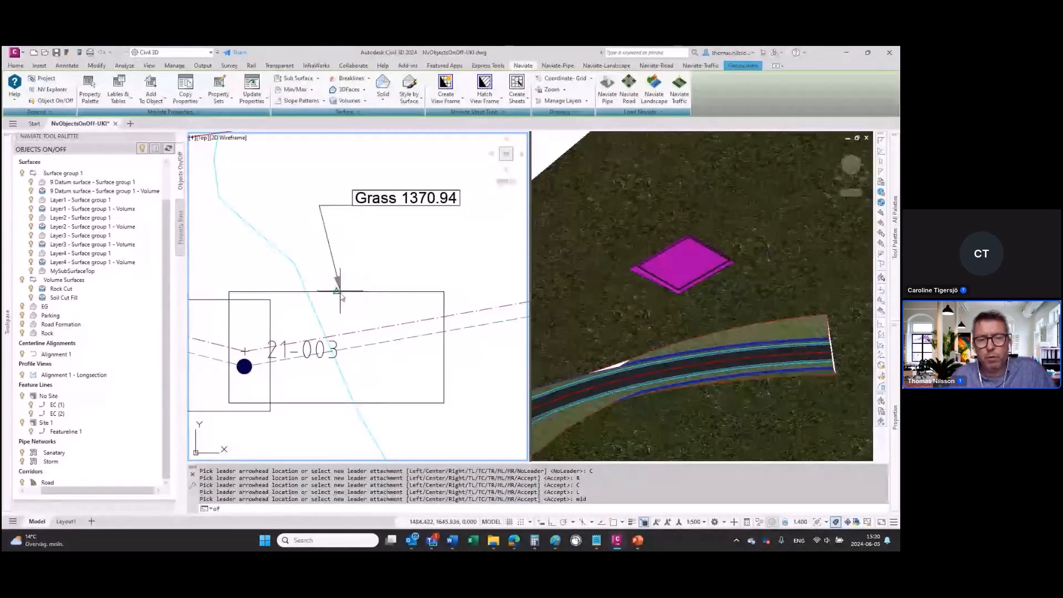
click(340, 290)
Step: Add a schedule label to the rectangle around 21-002, accepting the proposed insertion point and leader arrowhead location
scroll(335, 310, down, 2)
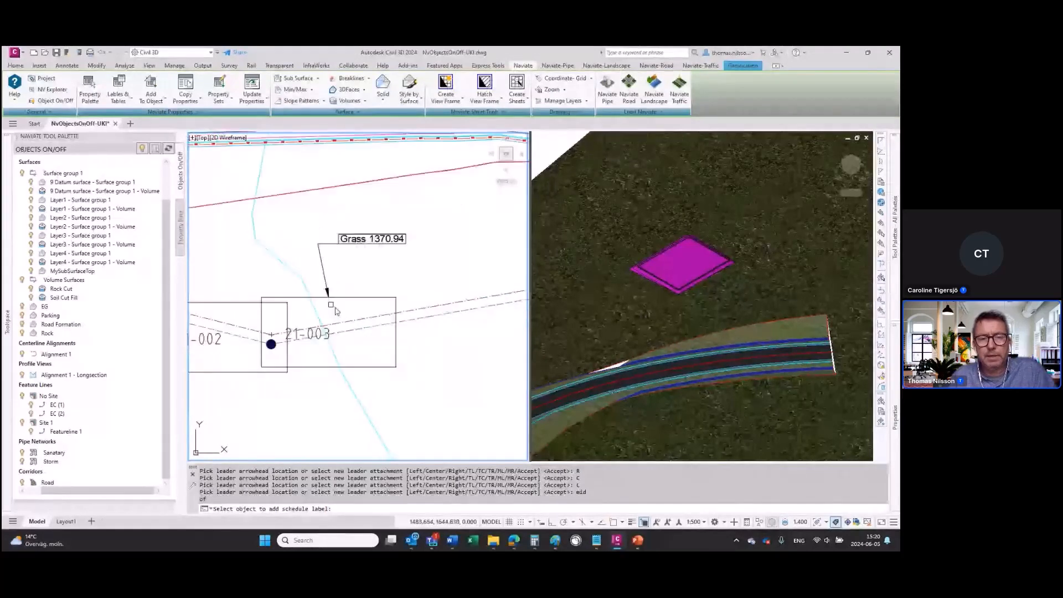
middle_drag(226, 311, 320, 289)
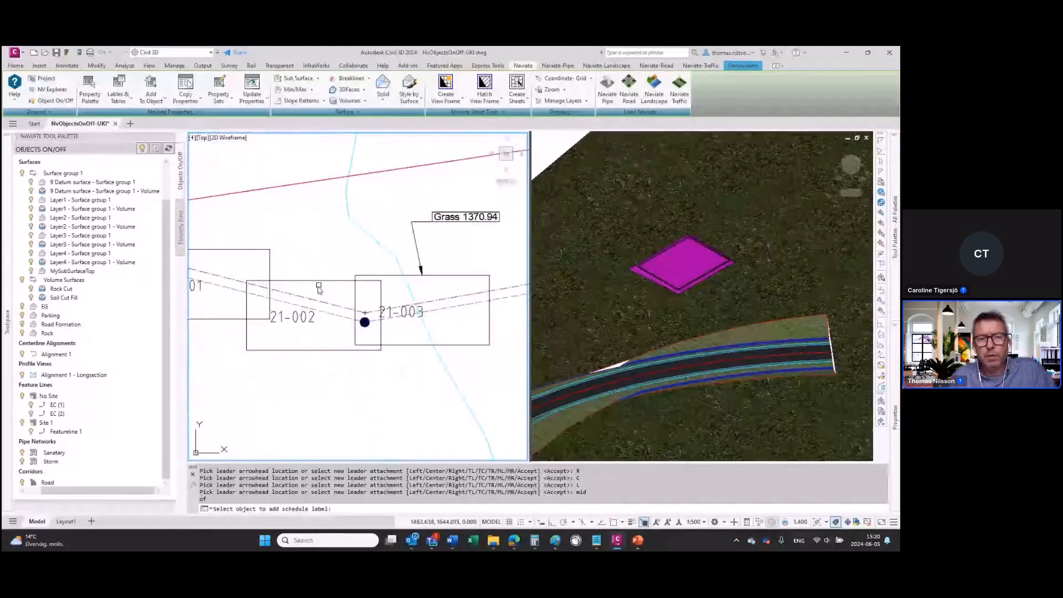
click(314, 283)
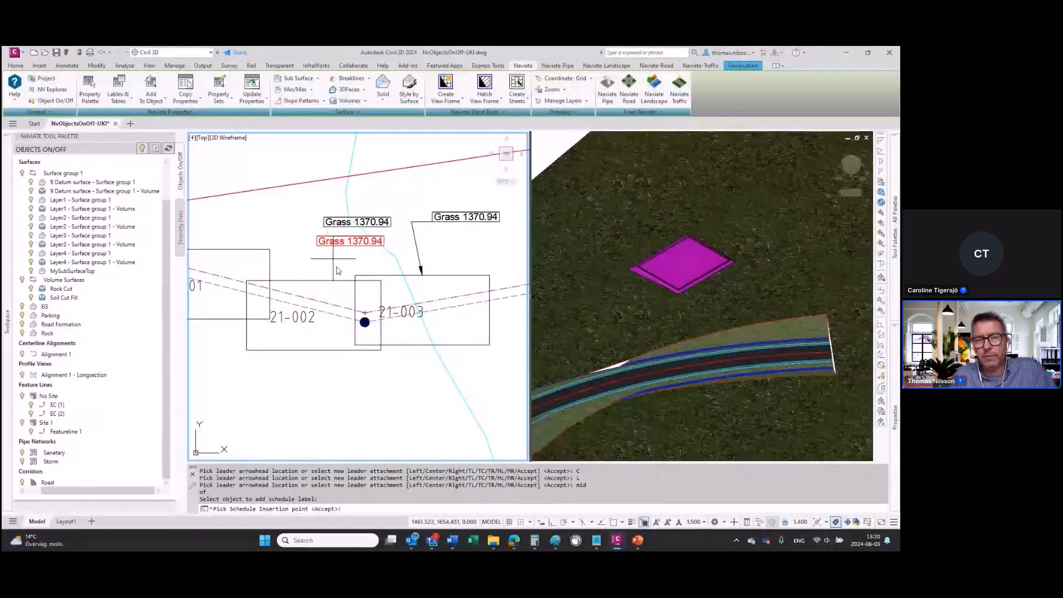
key(Return)
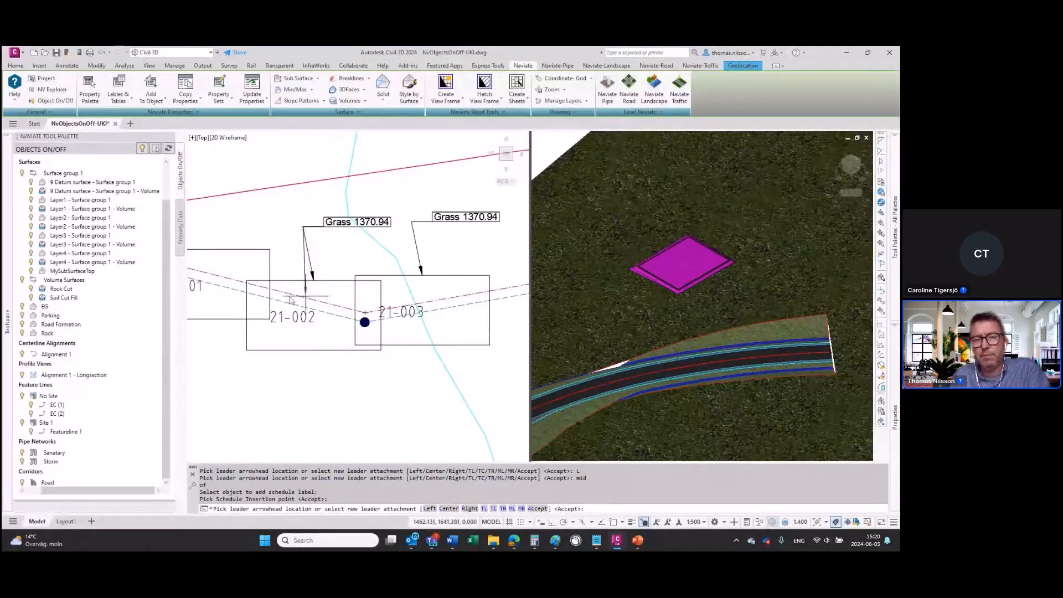
key(Return)
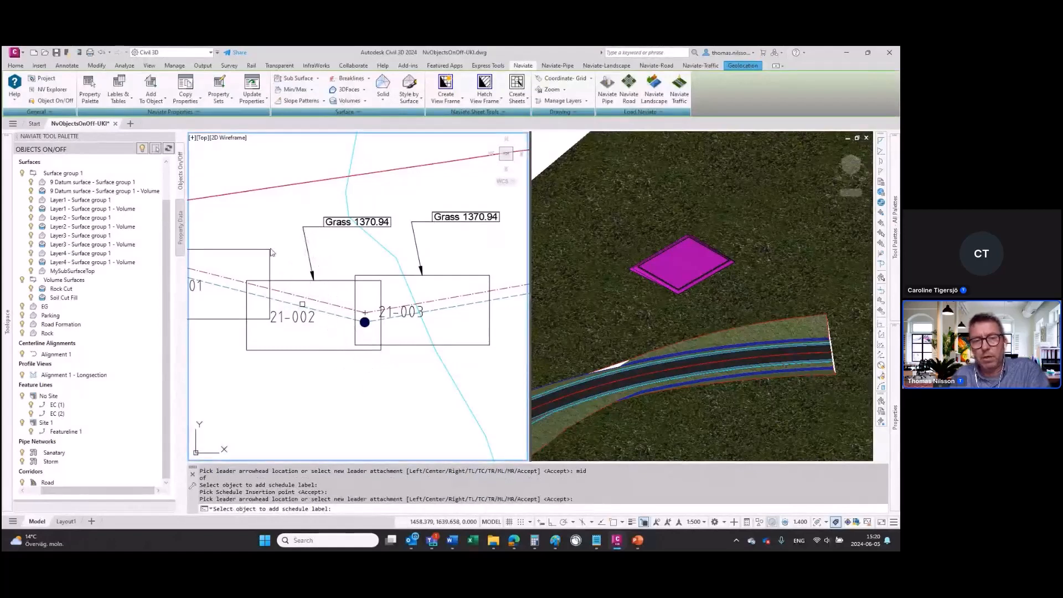
Step: Add a schedule label to the rectangle around 21-001, accepting the proposed insertion point and leader arrowhead location, and end labelling
click(228, 249)
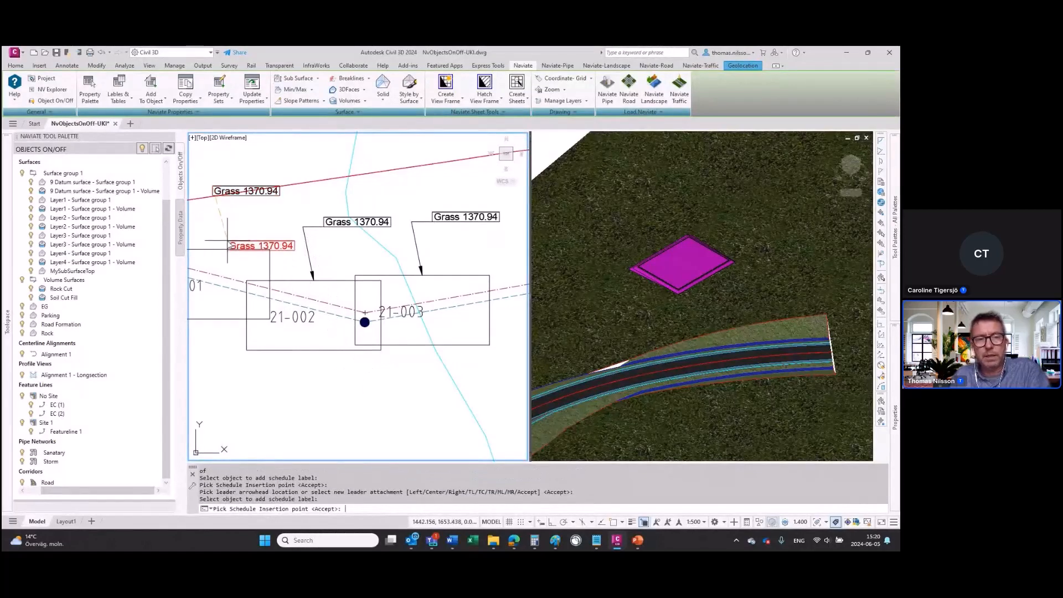
key(Return)
key(Return)
middle_drag(241, 242, 273, 232)
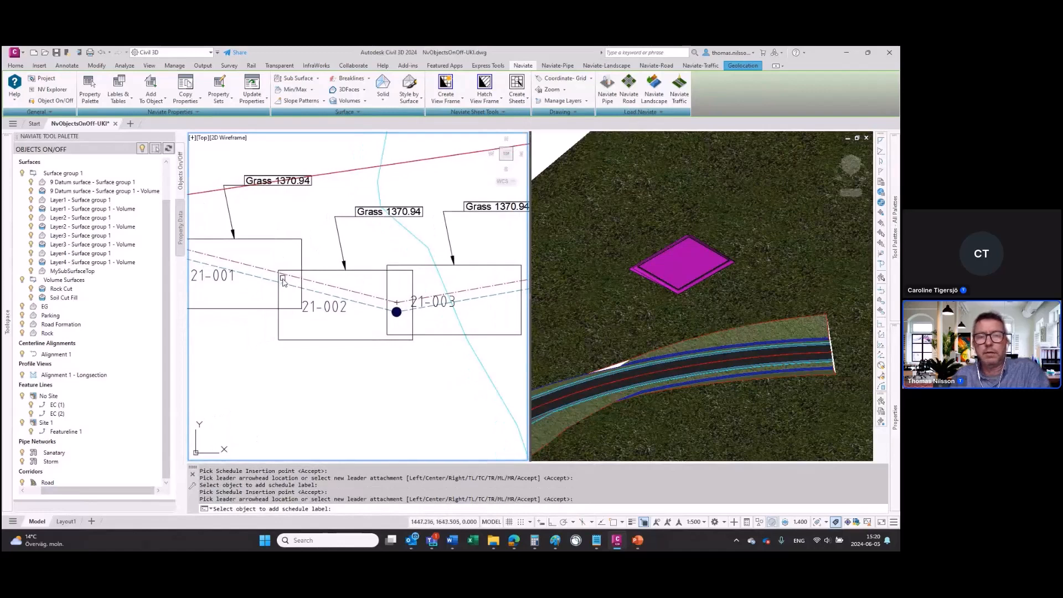
scroll(285, 281, down, 2)
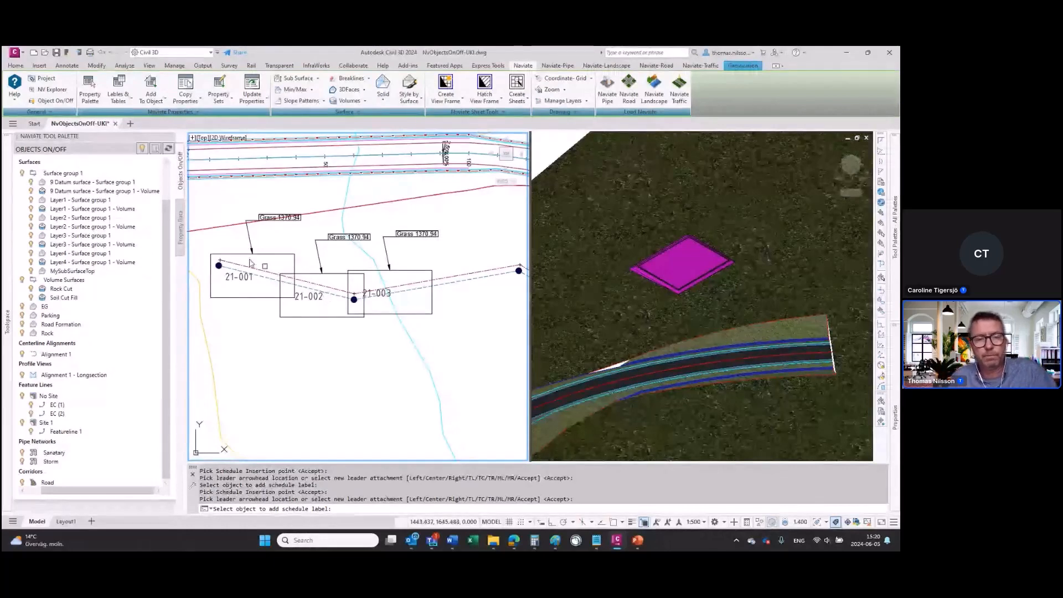
key(Escape)
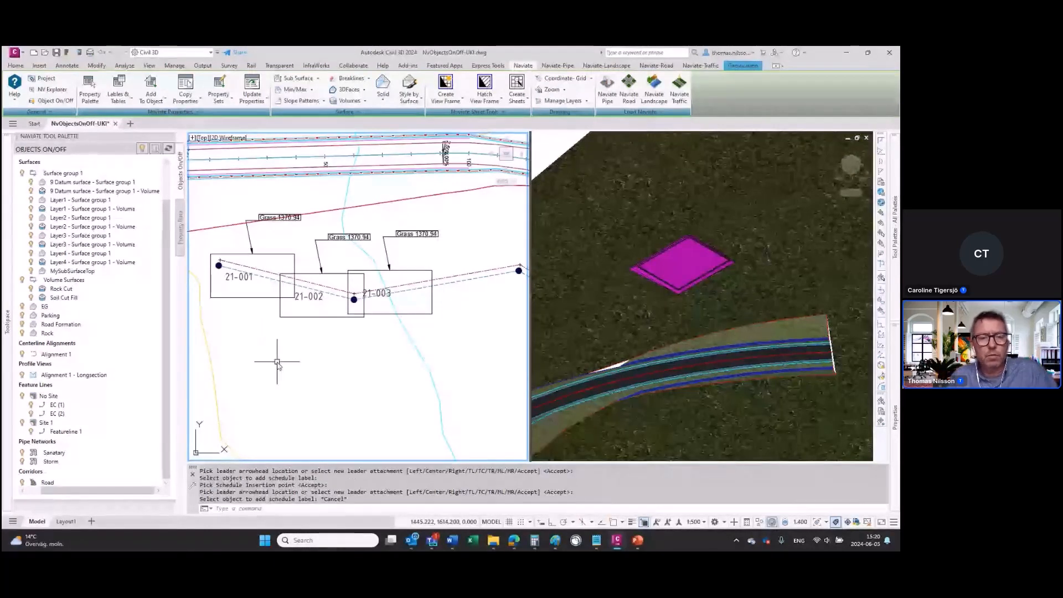
Step: Move the rectangle around 21-001 slightly down and to the left, away from its label's arrowhead
click(255, 302)
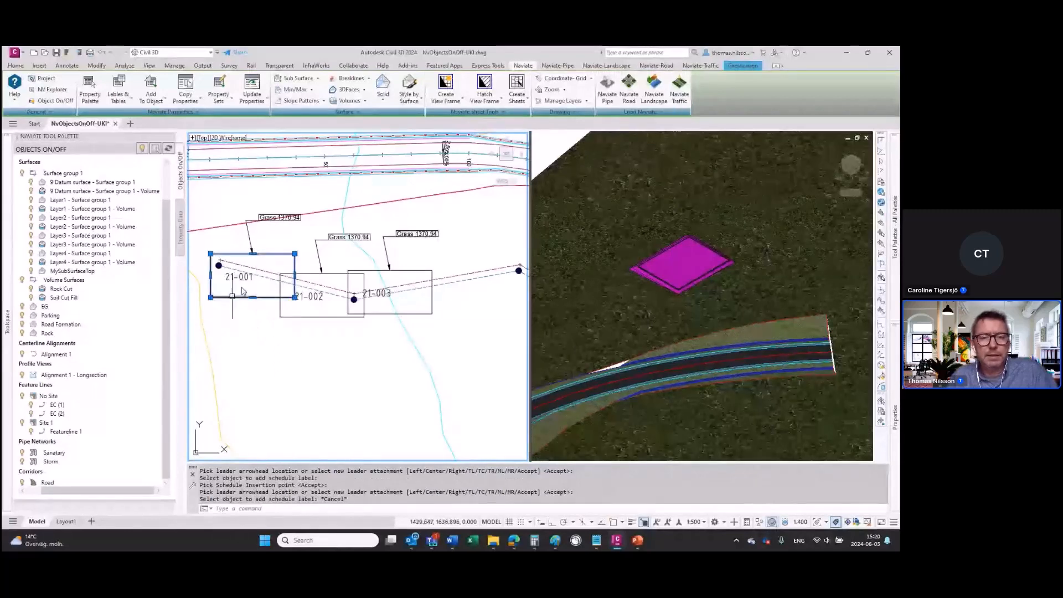
middle_drag(248, 288, 272, 339)
scroll(271, 339, up, 2)
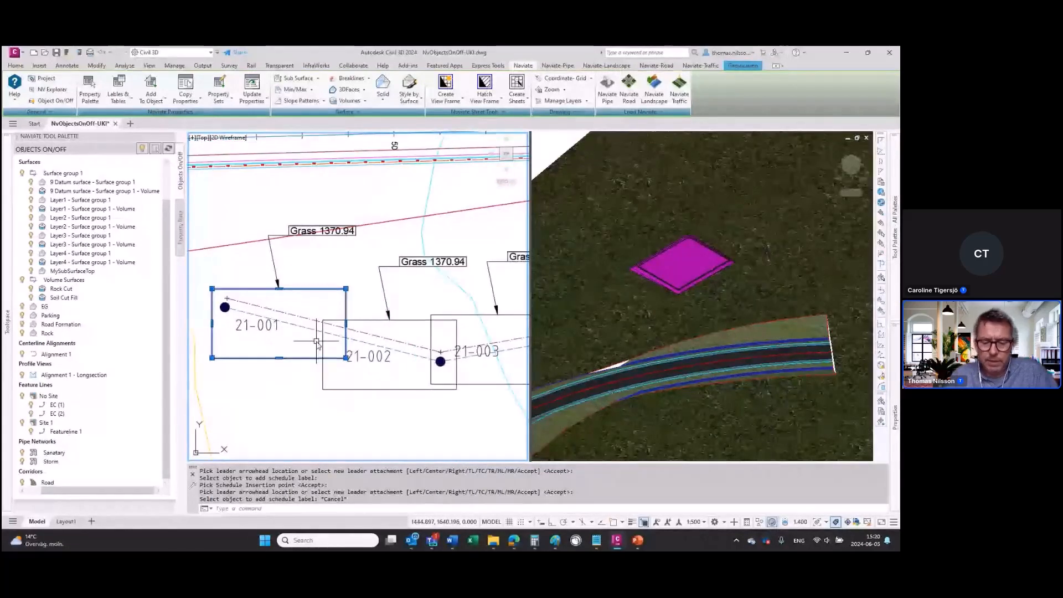
text(m)
key(Return)
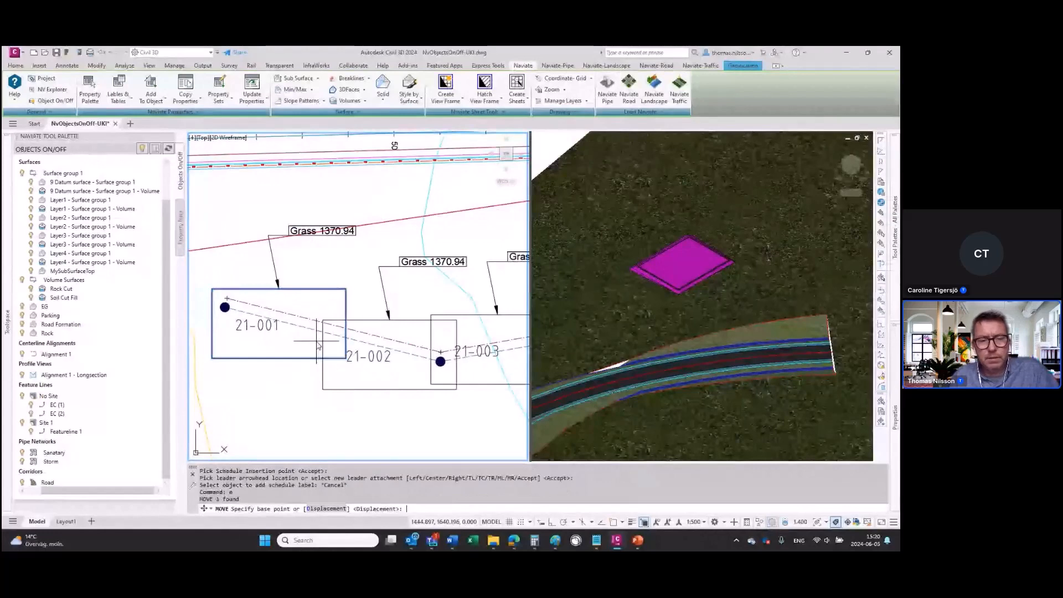
click(270, 336)
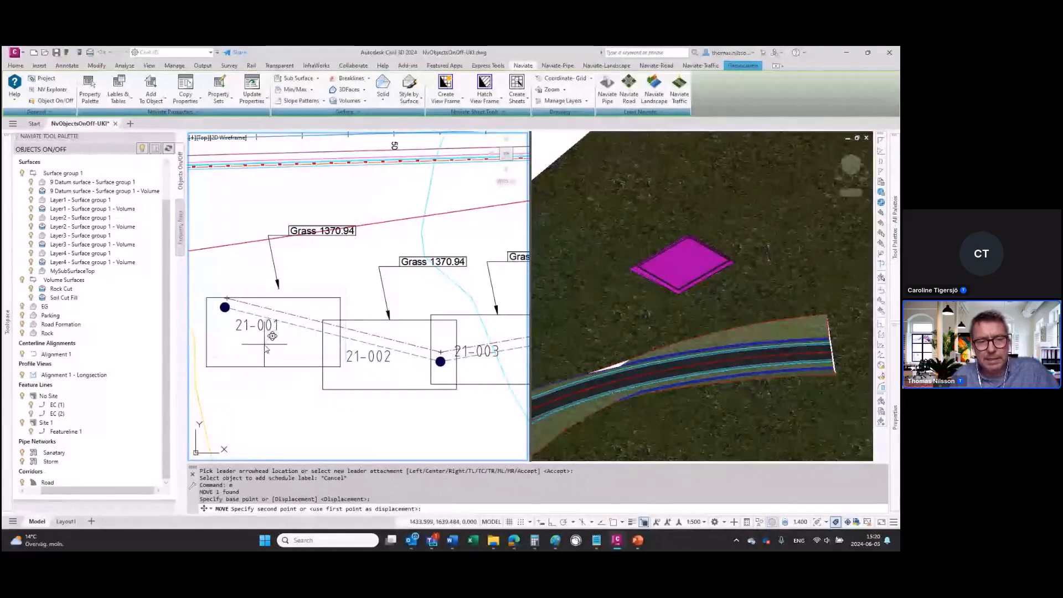
click(265, 347)
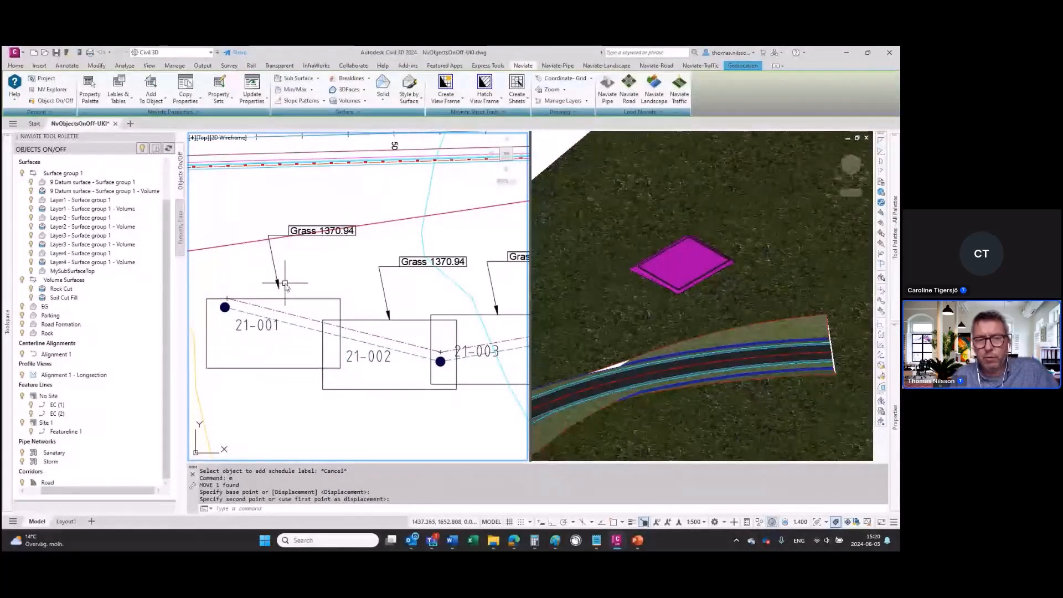
key(Escape)
key(Escape)
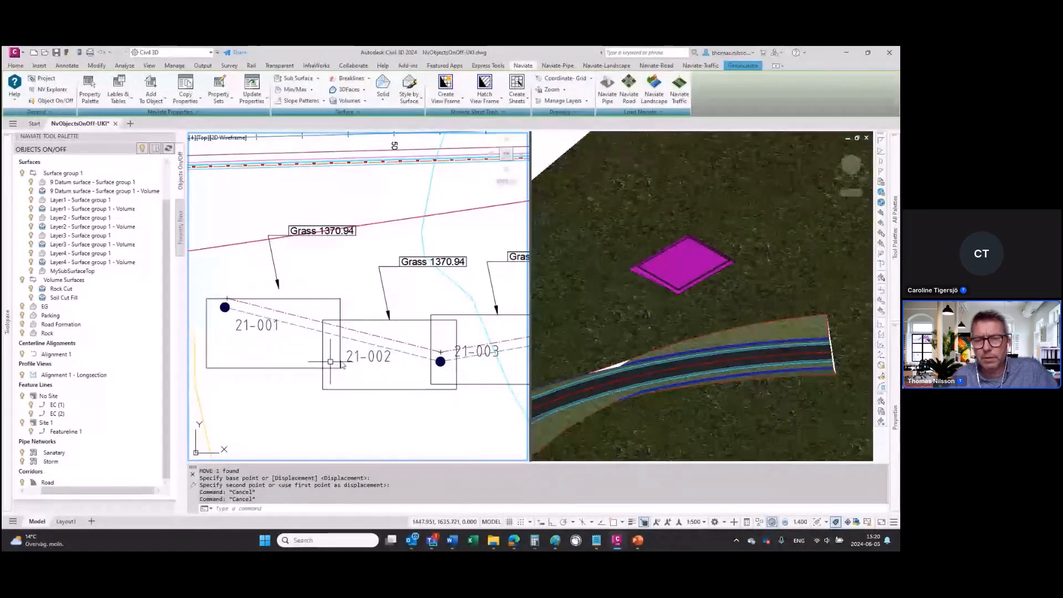
Step: Set the drawing's annotation scale to 1:200
click(131, 103)
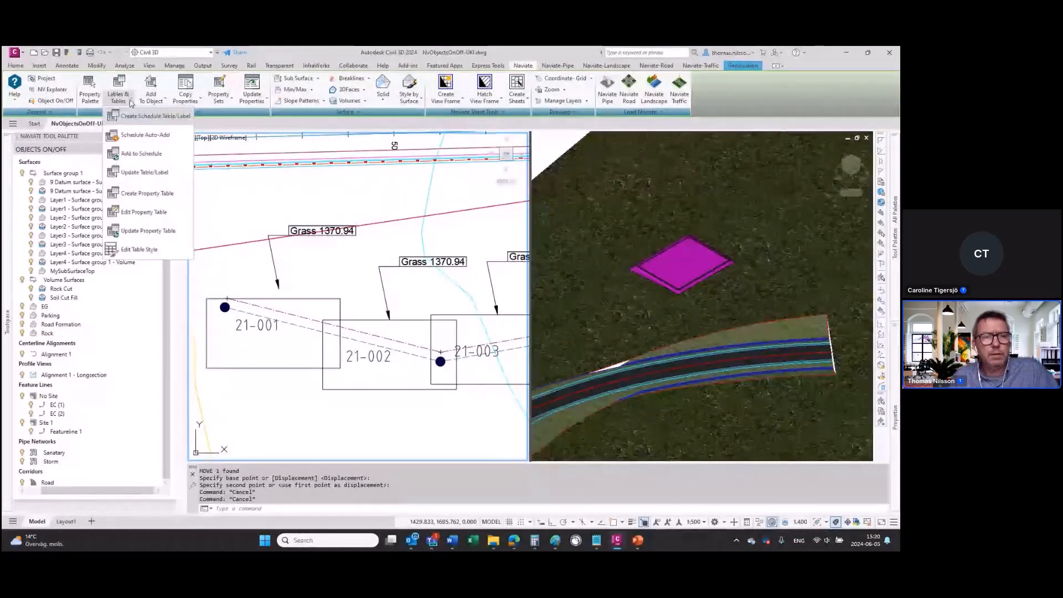
click(698, 522)
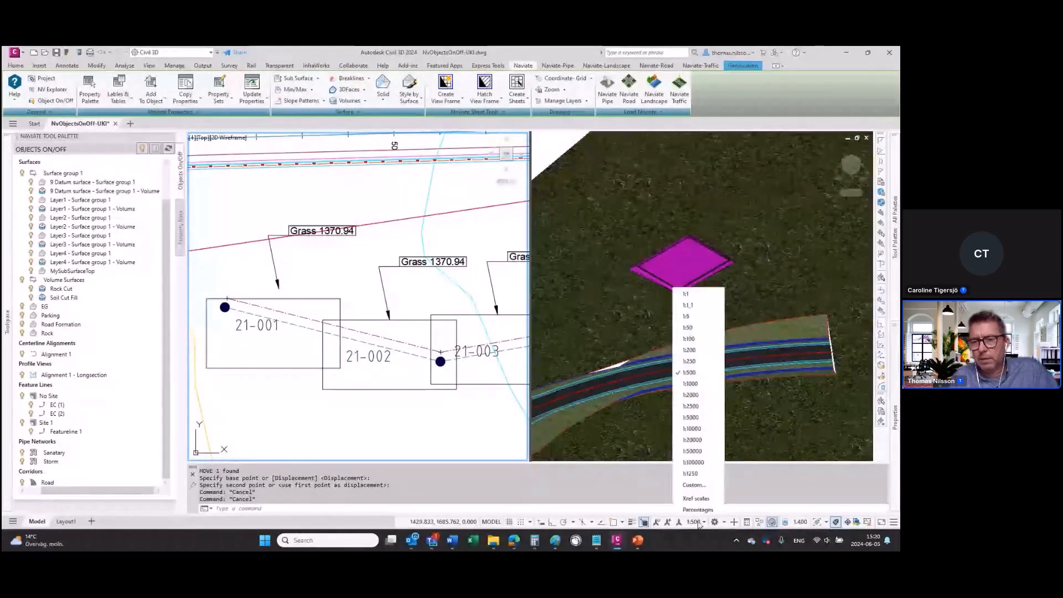
click(687, 353)
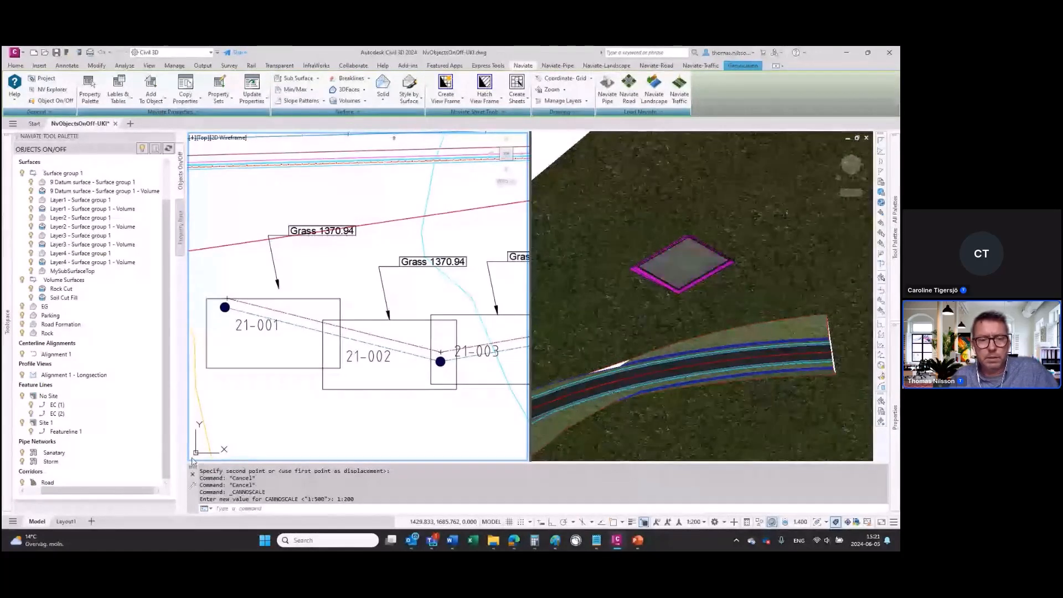
middle_drag(355, 435, 324, 431)
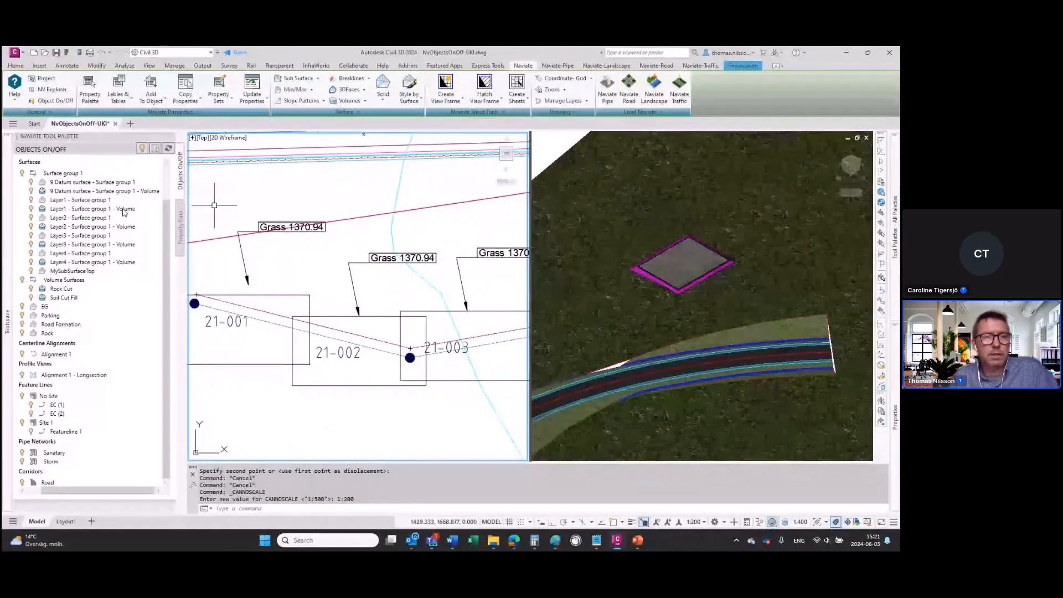
Step: Update all schedule labels for the current scale, keeping the schedule positions and adjusting the arrowhead positions
click(119, 97)
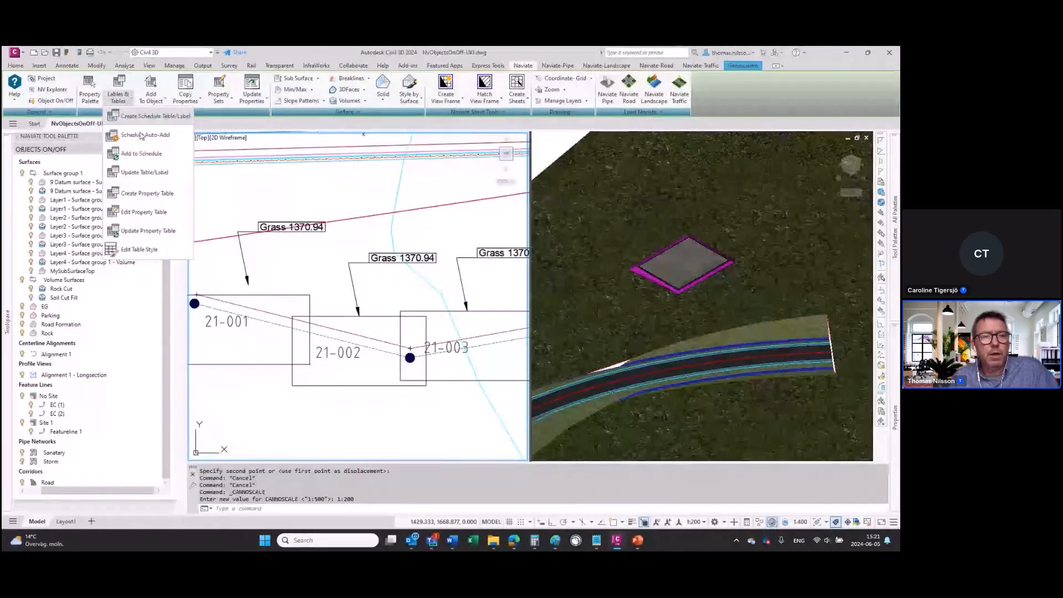
click(146, 175)
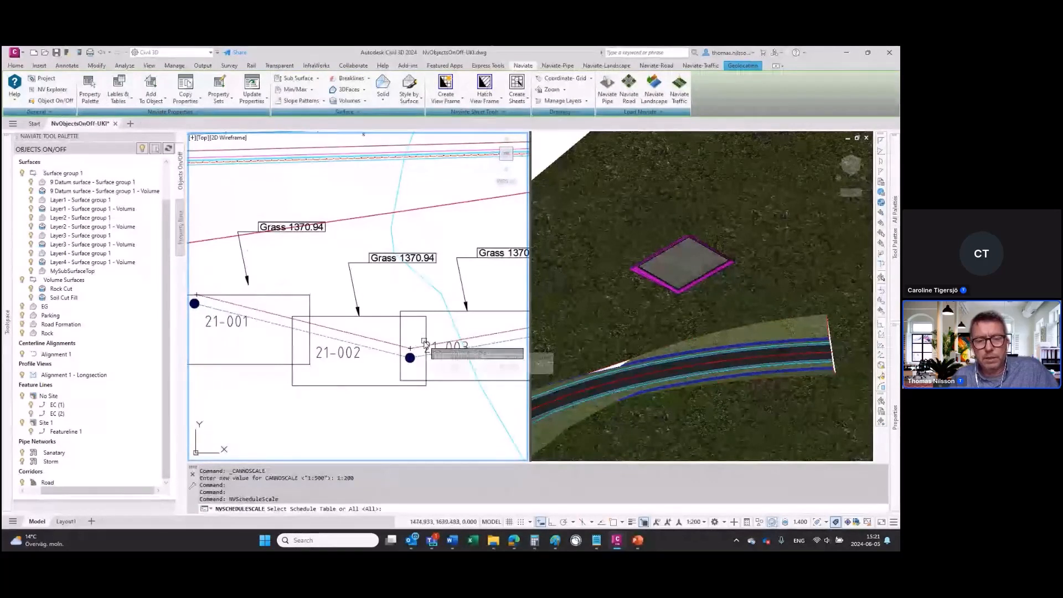
click(425, 343)
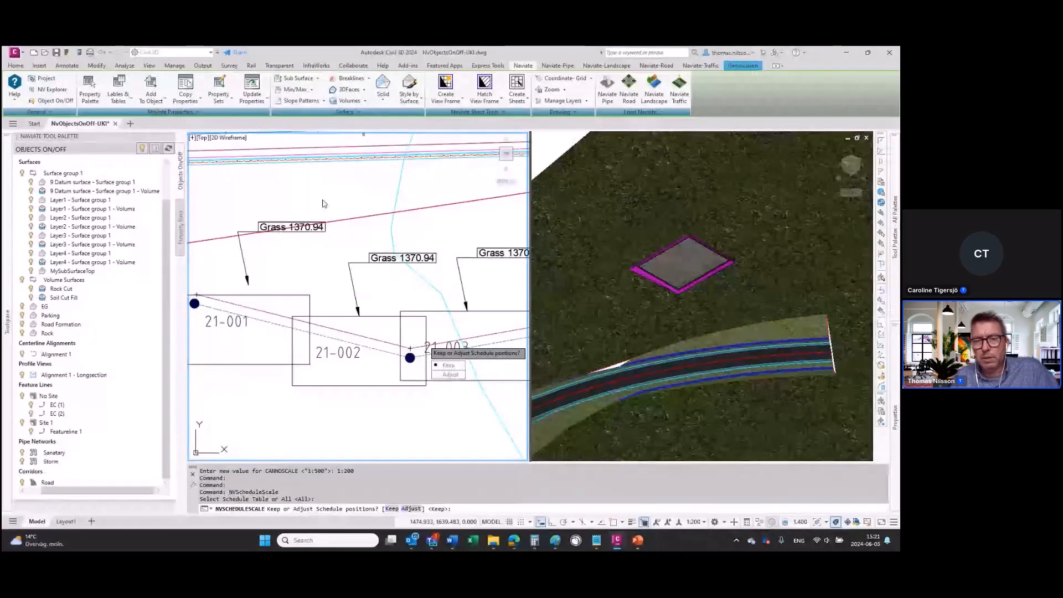
click(449, 365)
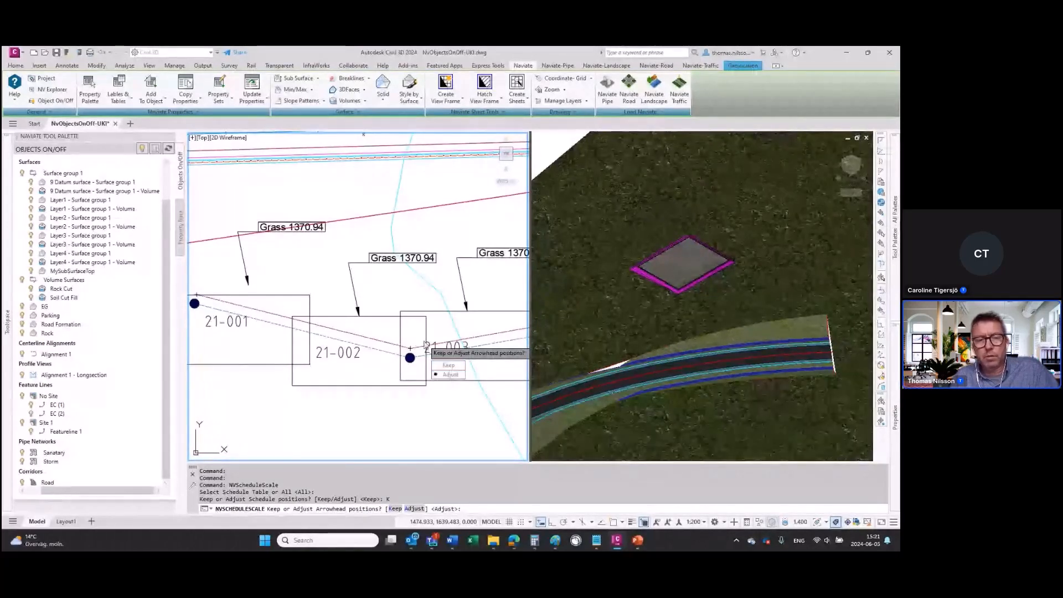
click(450, 374)
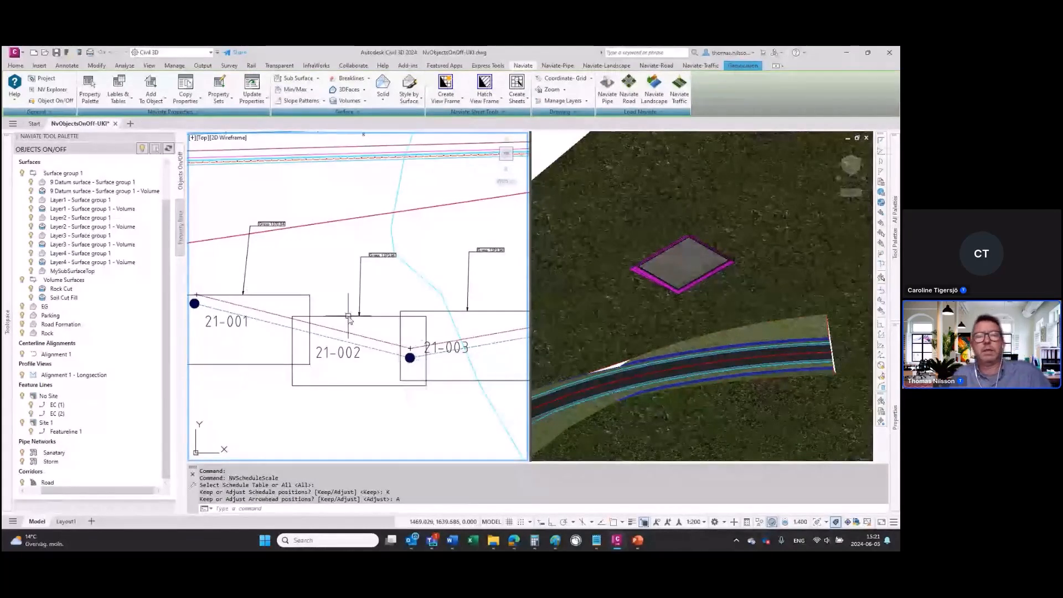
scroll(382, 395, down, 2)
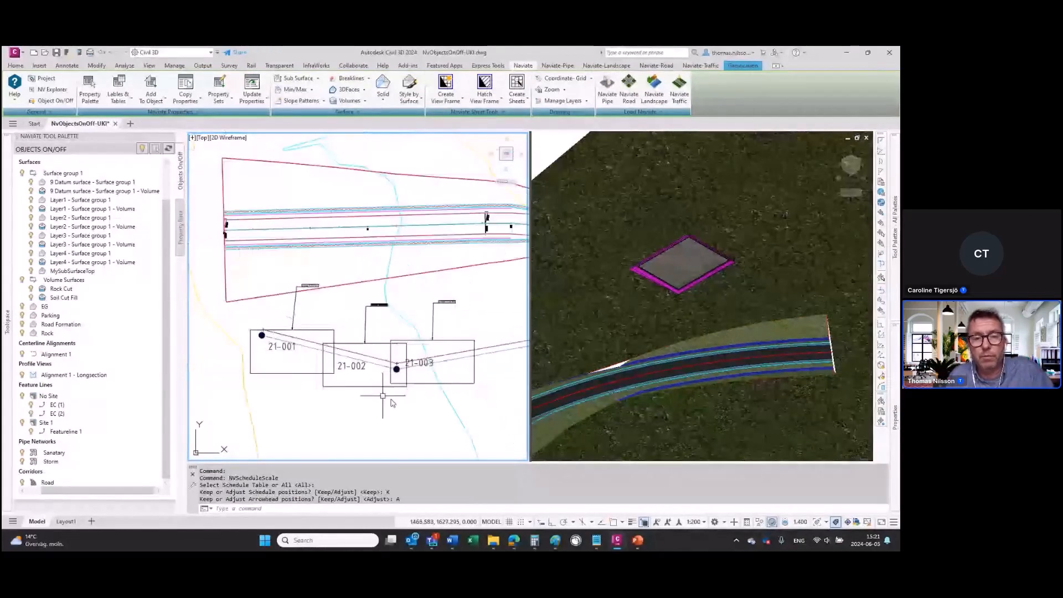
middle_drag(383, 396, 370, 328)
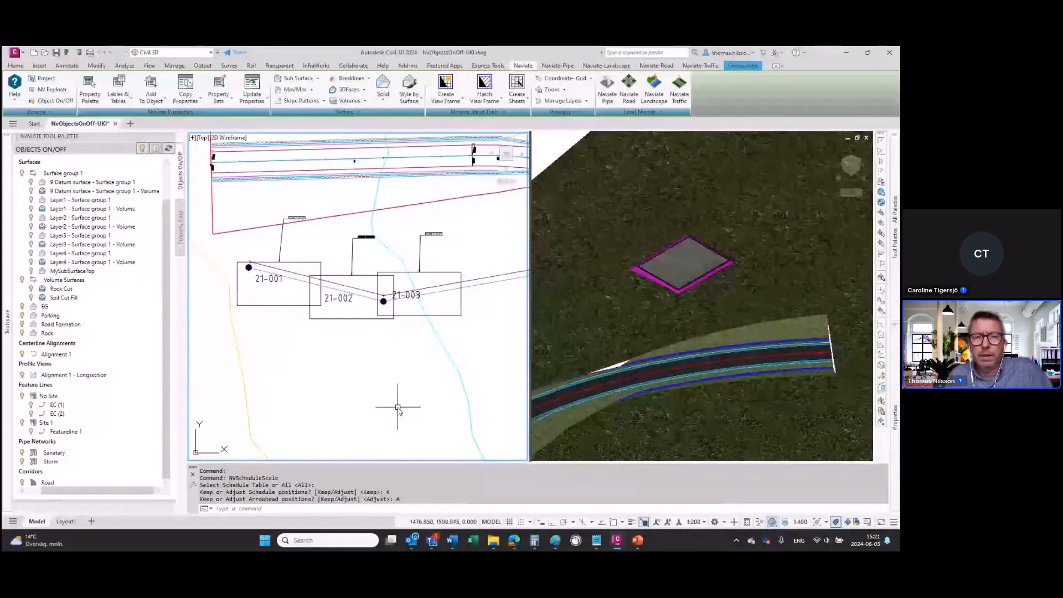
key(alt+Tab)
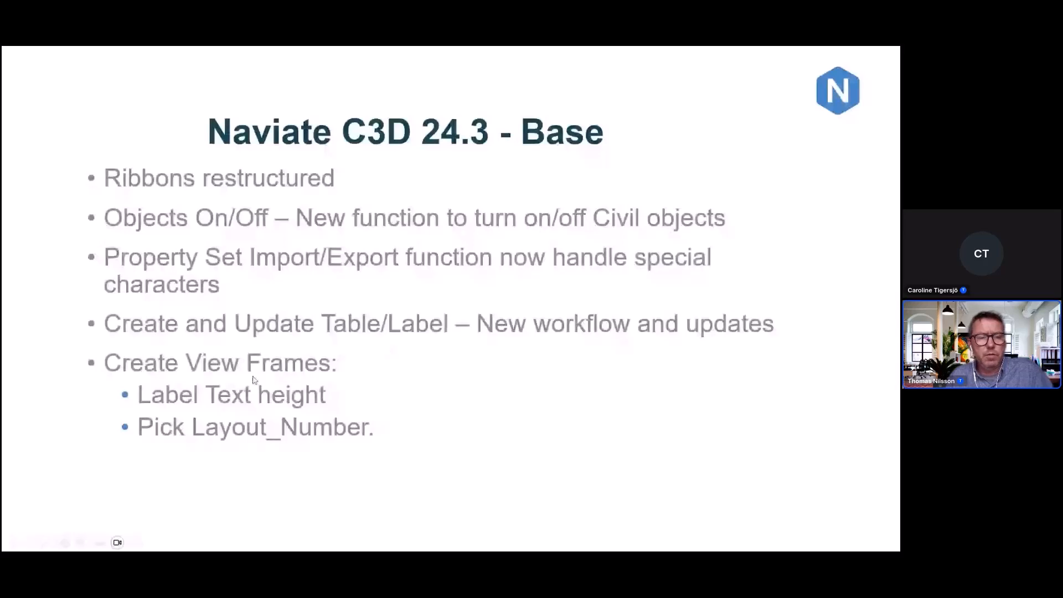
key(alt+Tab)
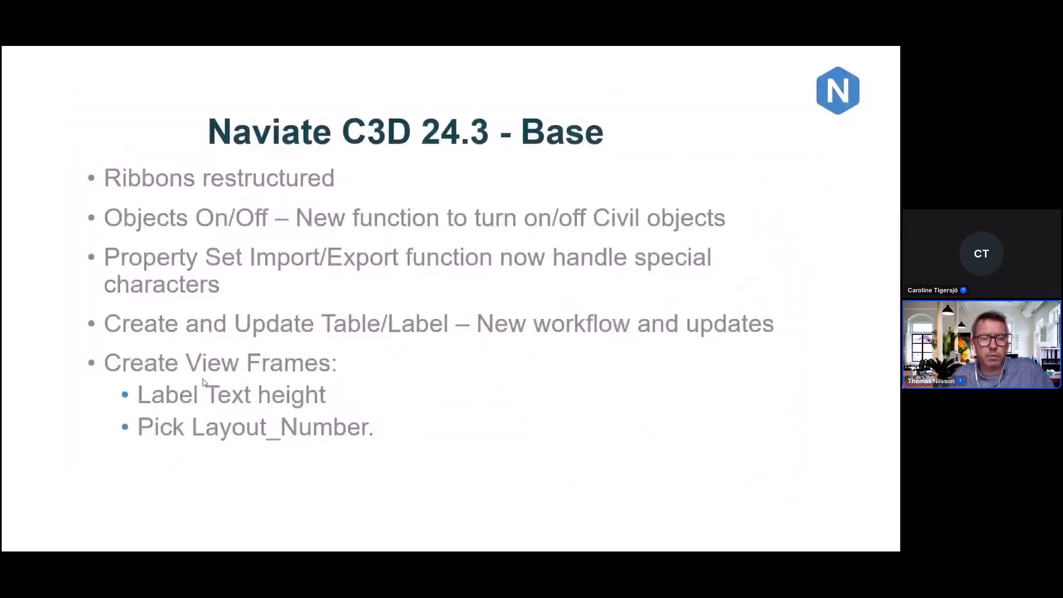
key(alt+Tab)
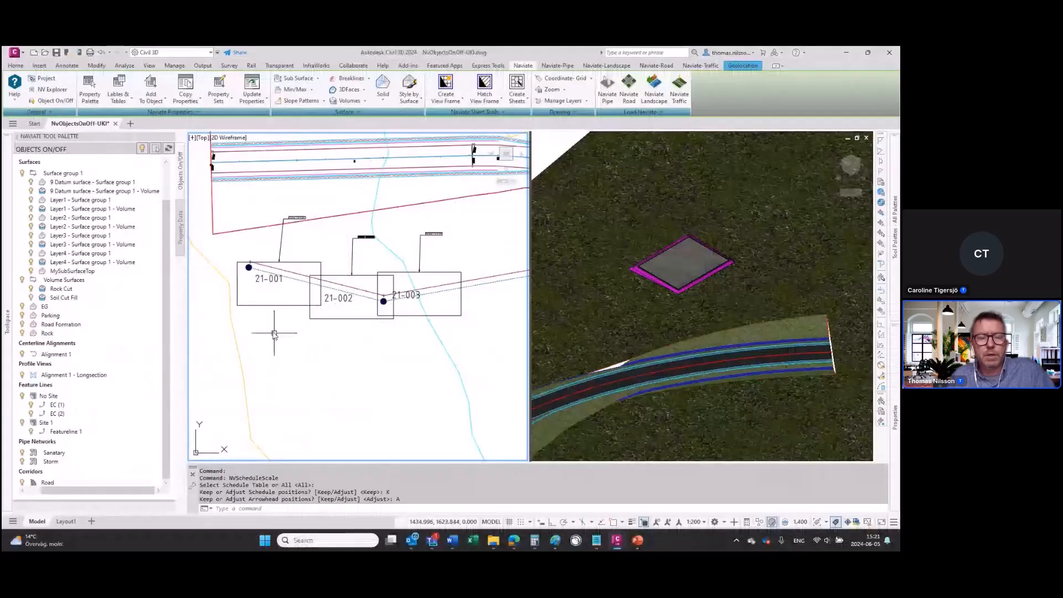
Step: Start Create View Frame using Add Property Set to existing View frames, group name Test-, viewport Plan, schedule label Layout_Name and text height 3
click(449, 104)
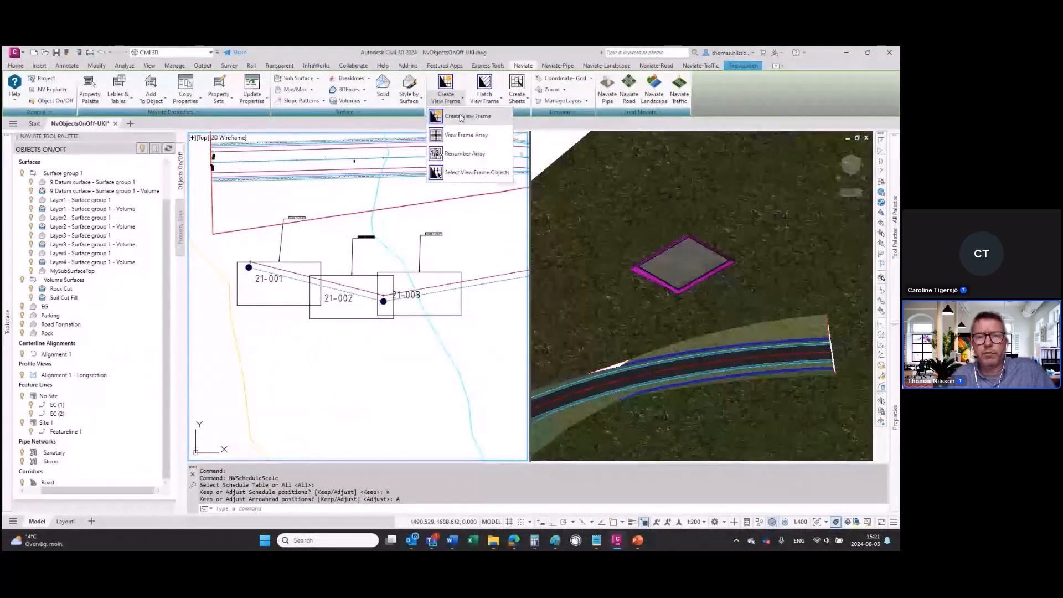
click(460, 117)
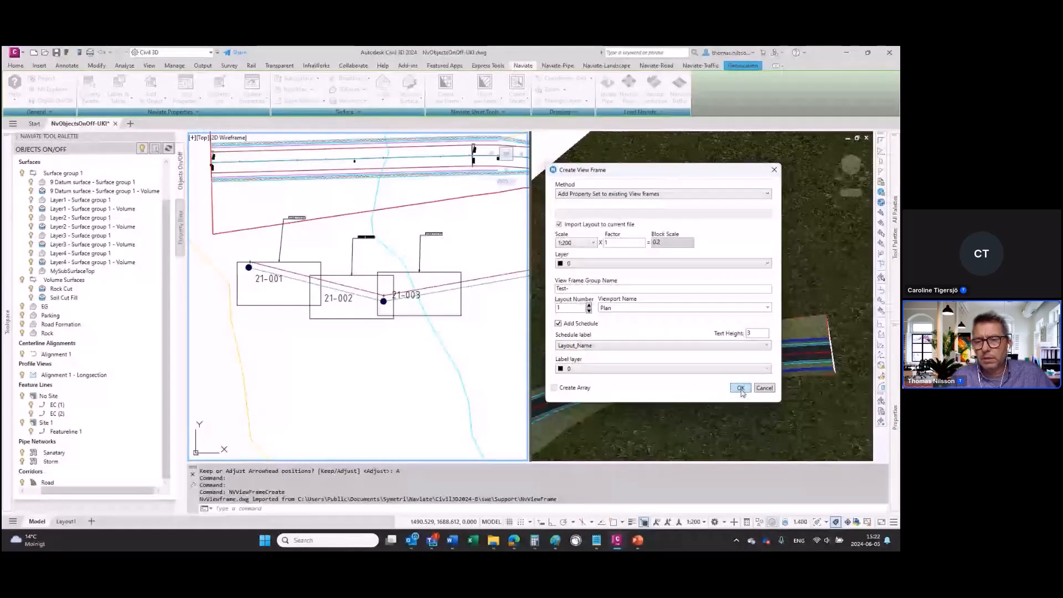
click(741, 388)
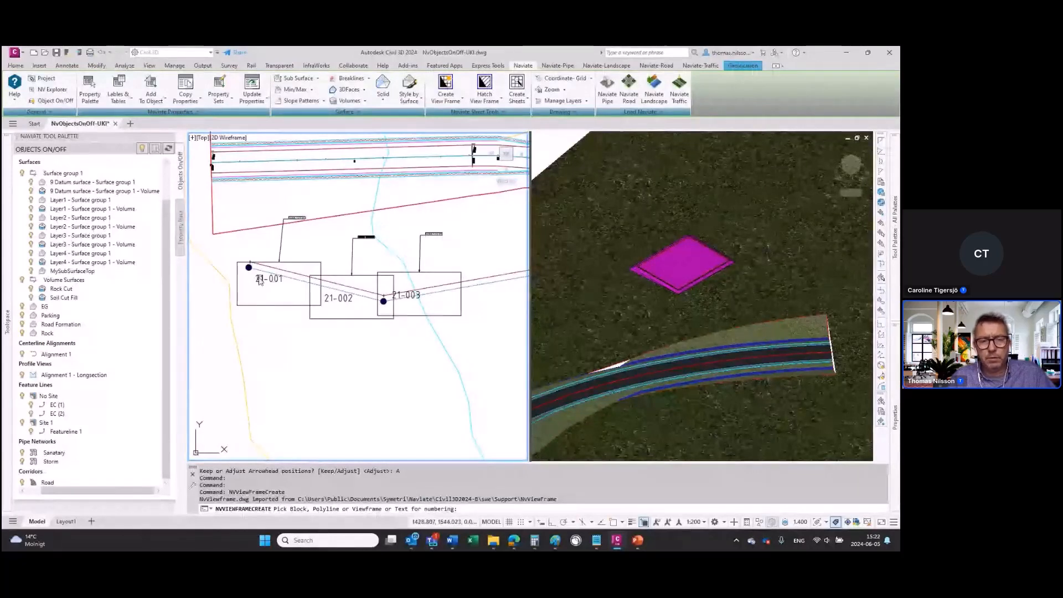
Step: Assign layout number 21-001 from its text to the surrounding rectangle and place the view frame label just left of that text
click(260, 283)
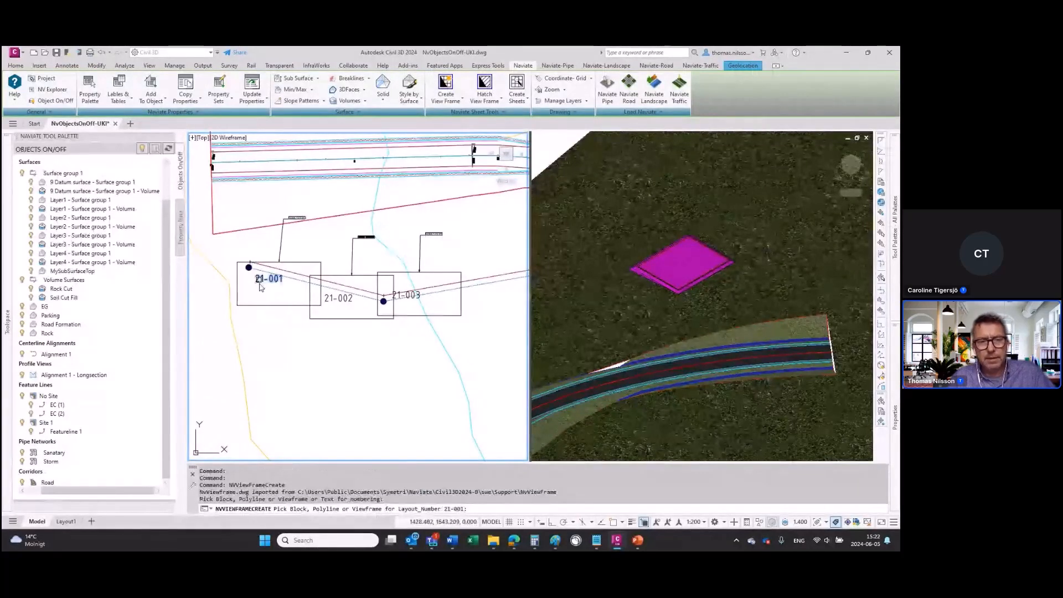
click(257, 305)
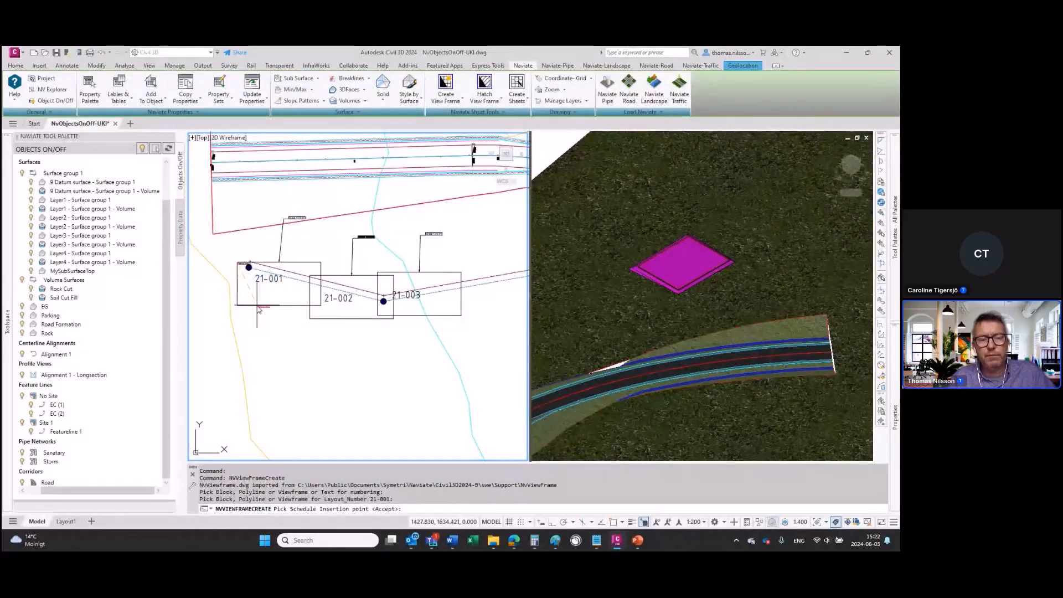
scroll(258, 310, up, 5)
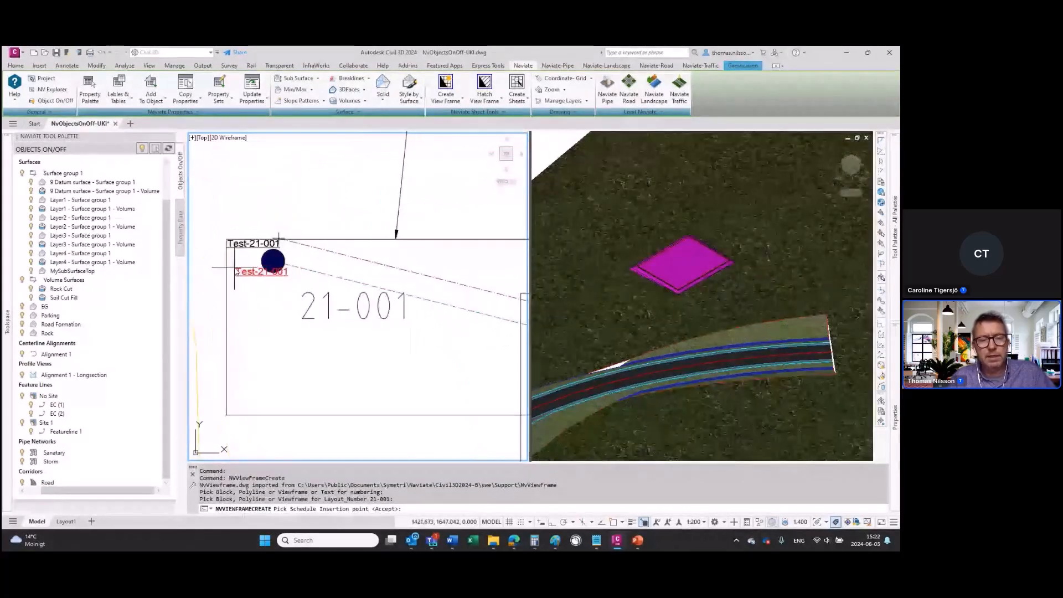
click(235, 311)
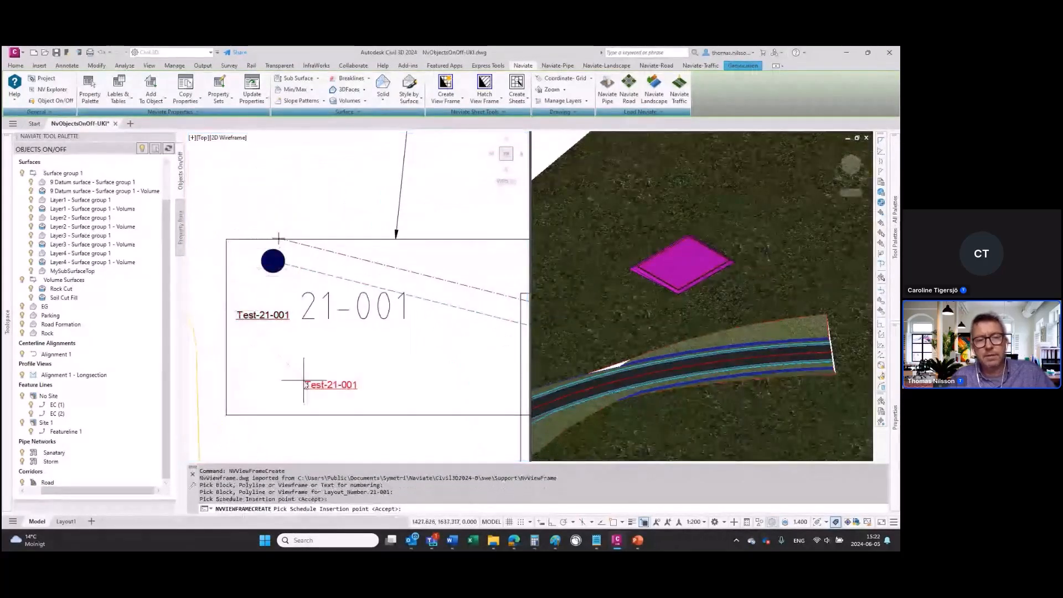
key(Return)
Step: Assign layout number 21-002 from its text to the surrounding rectangle and accept the proposed insertion point for the view frame label
middle_drag(337, 383, 307, 366)
middle_drag(459, 432, 329, 364)
scroll(328, 363, down, 2)
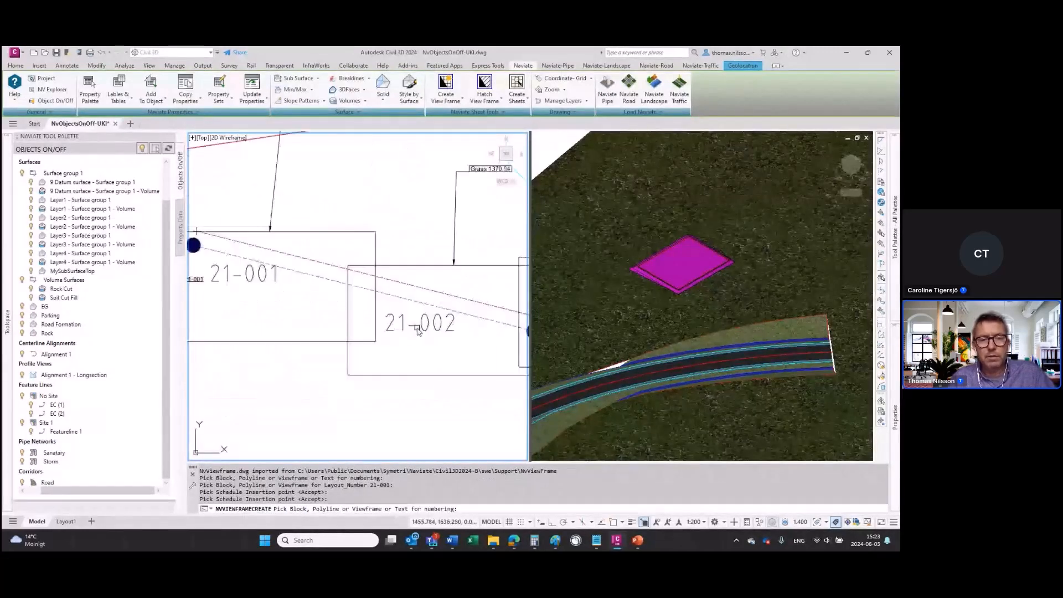
click(421, 325)
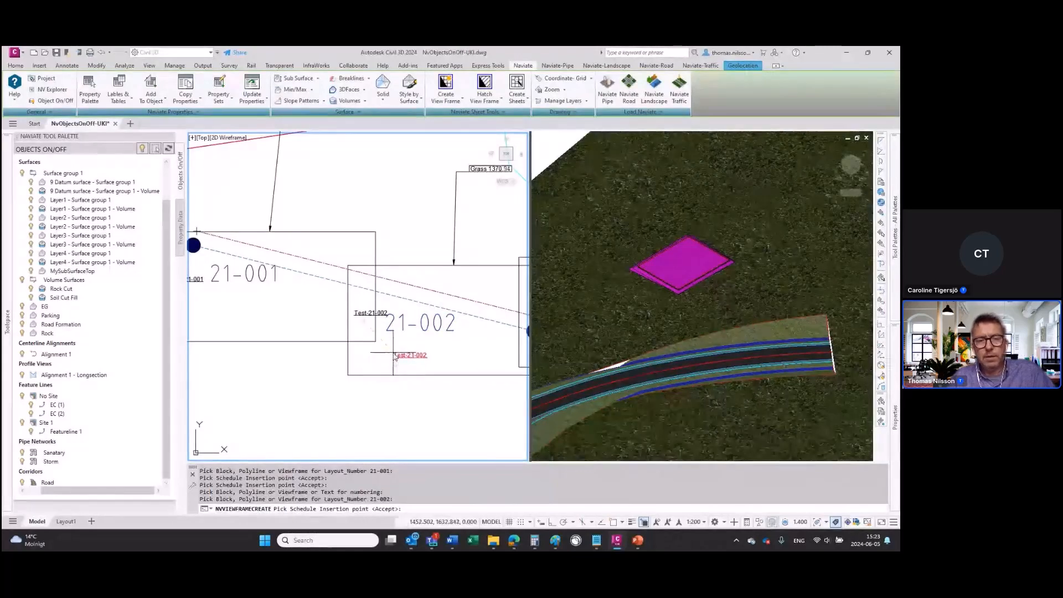
key(Return)
Step: Assign layout number 21-003 from its text to the surrounding rectangle, place the view frame label just above that text and finish the command
middle_drag(409, 356, 292, 331)
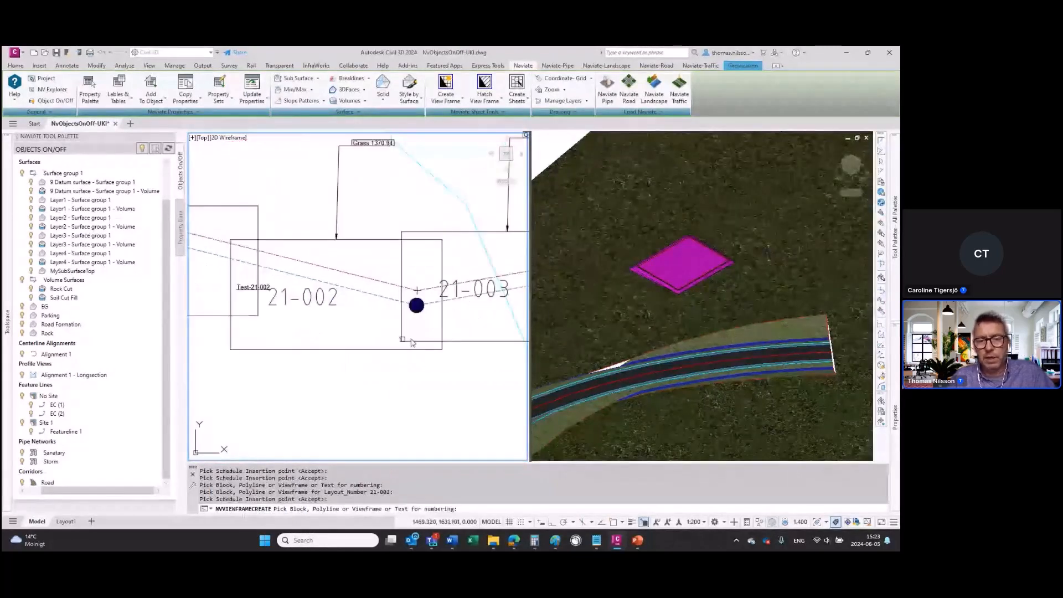
click(477, 292)
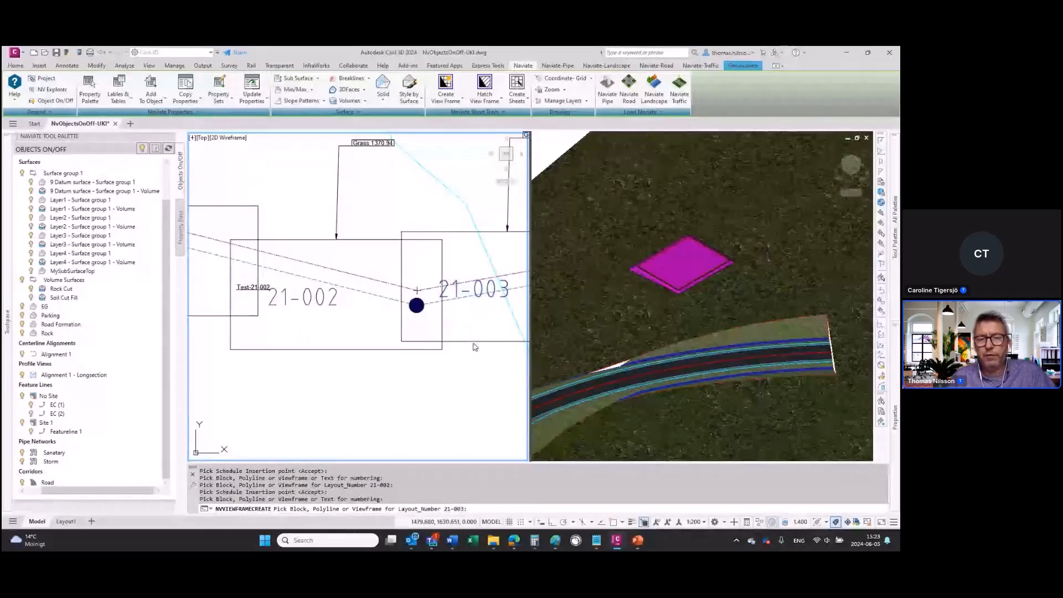
click(449, 256)
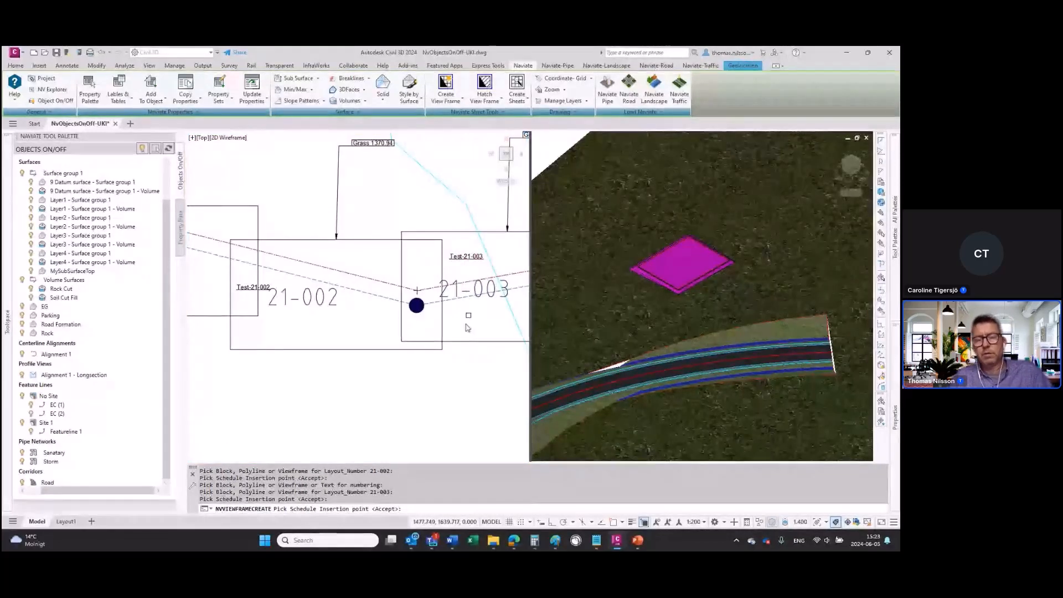
key(Return)
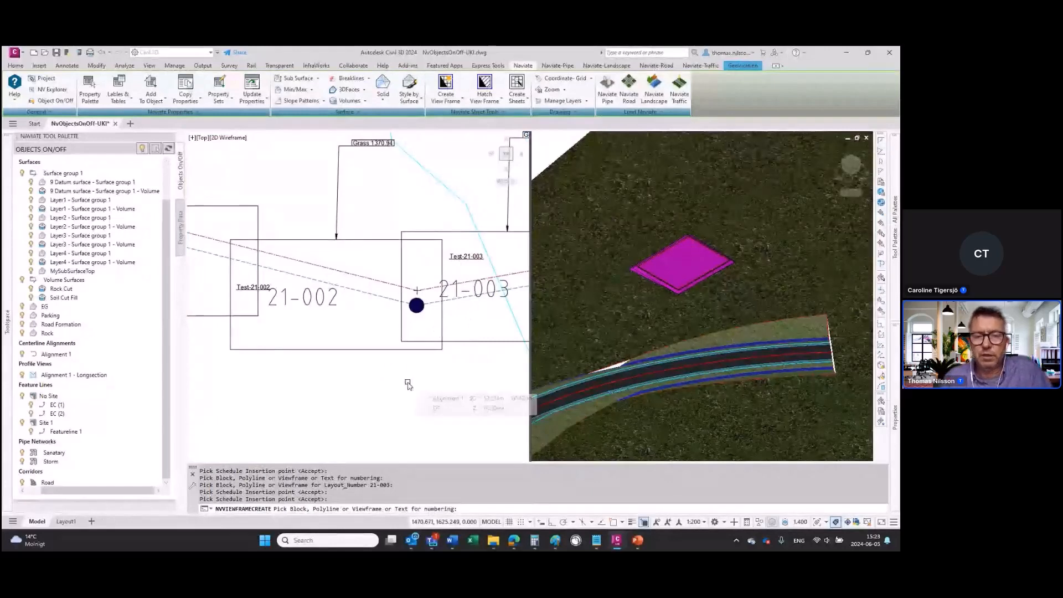
key(Escape)
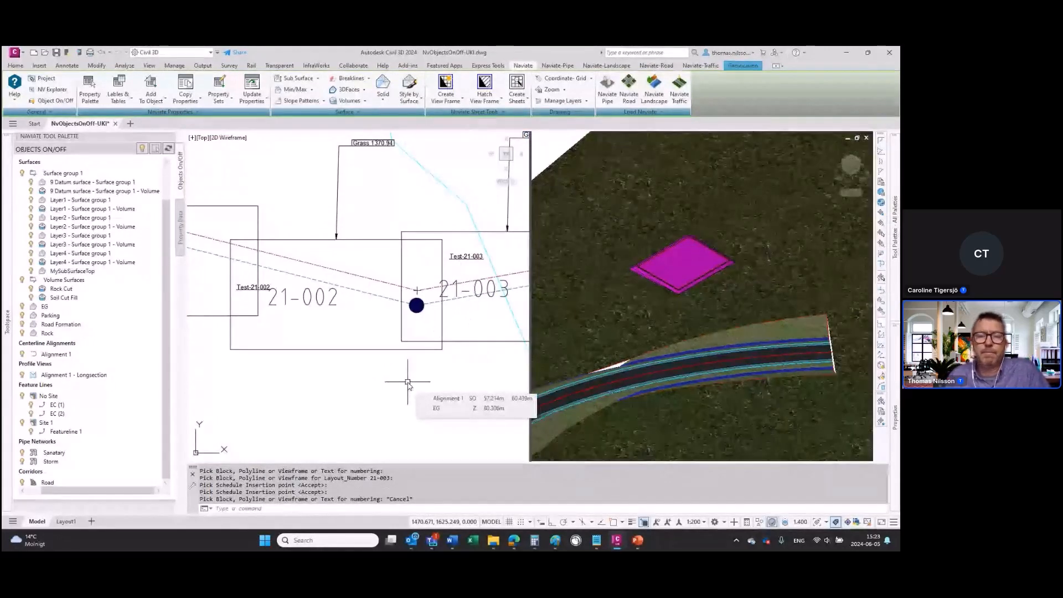
Step: Review the view frames 21-001 to 21-003 together and switch from Civil 3D to the PowerPoint slide show
scroll(340, 381, down, 4)
middle_drag(352, 356, 357, 293)
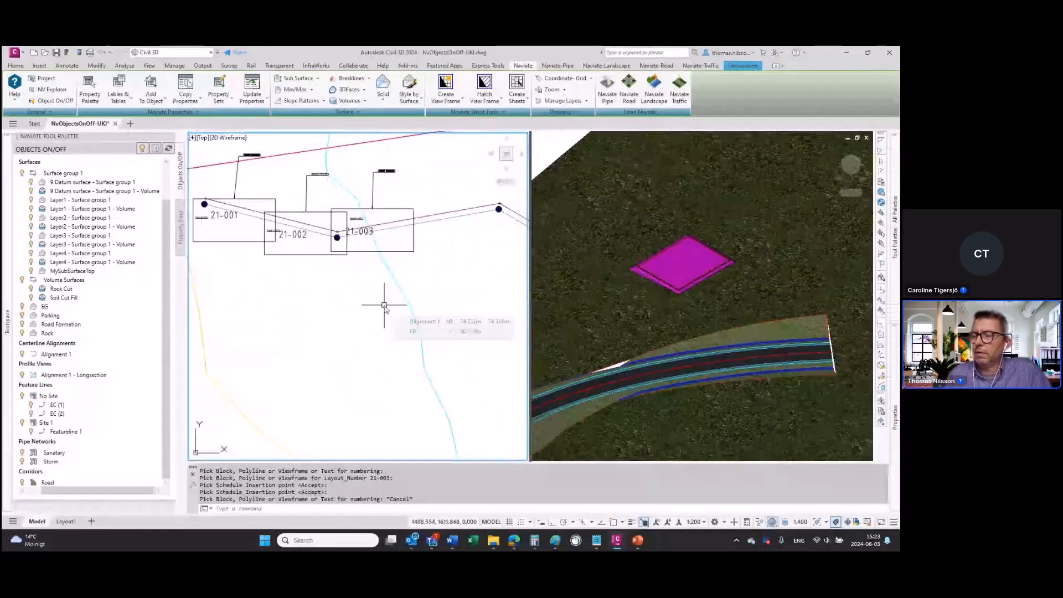
middle_drag(368, 316, 419, 321)
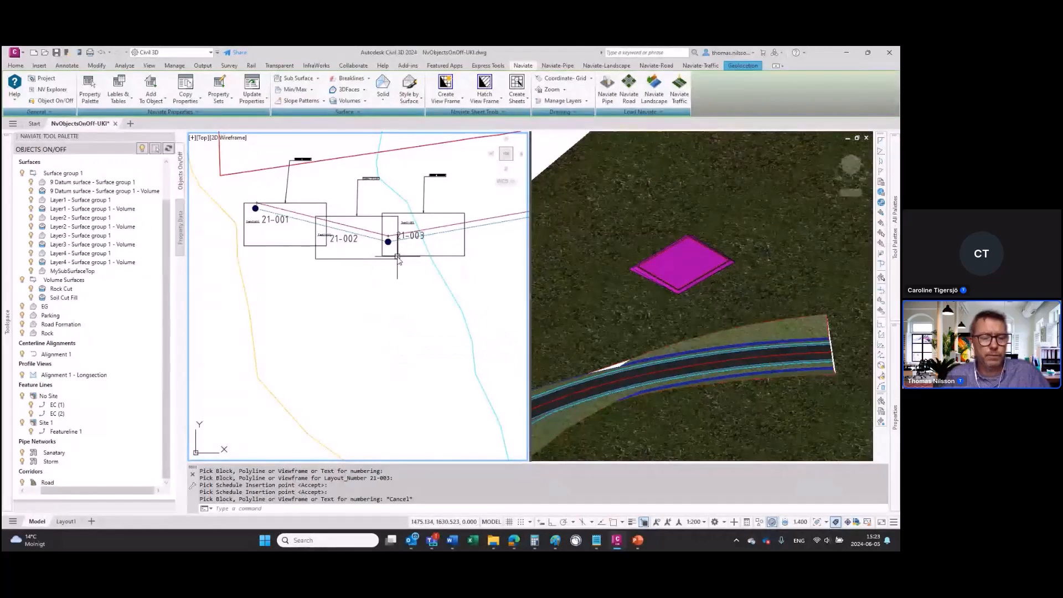
key(alt+Tab)
key(alt+Tab)
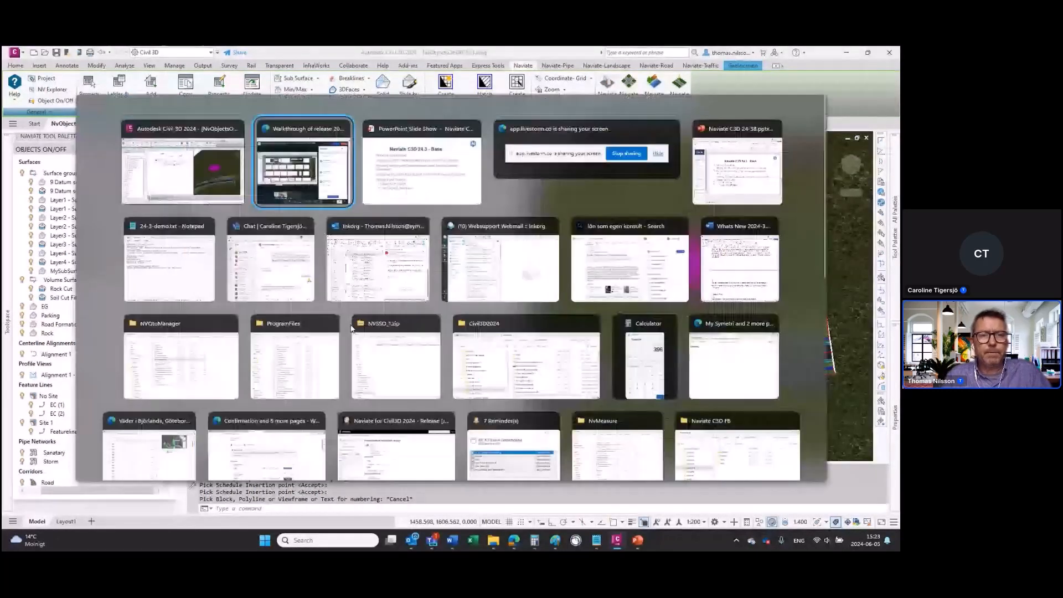
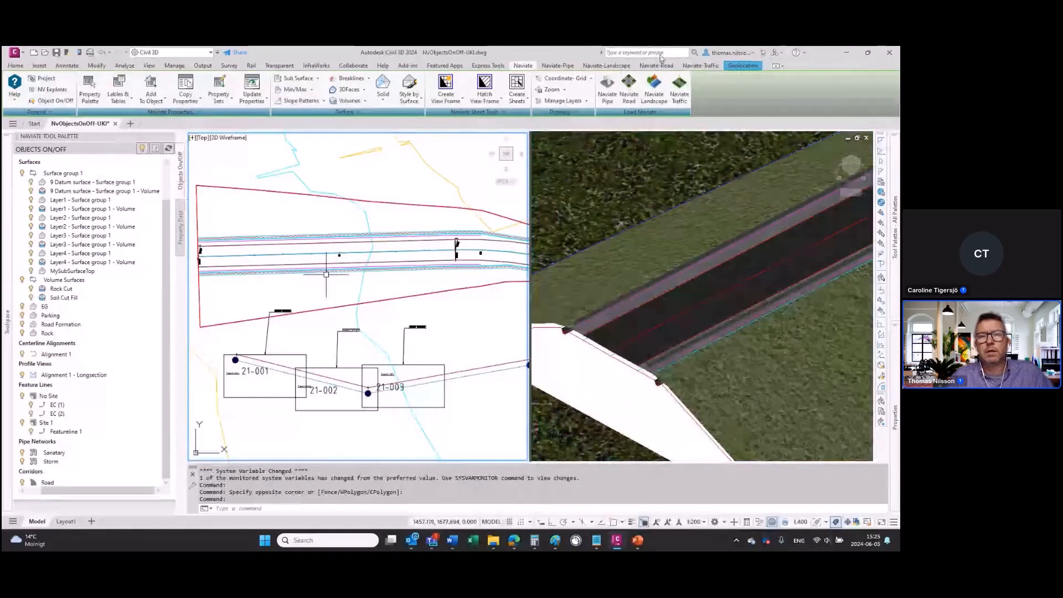
Step: Start a 3D-Measure group on the auto corridor feature line along the road's upper edge in plan
click(607, 65)
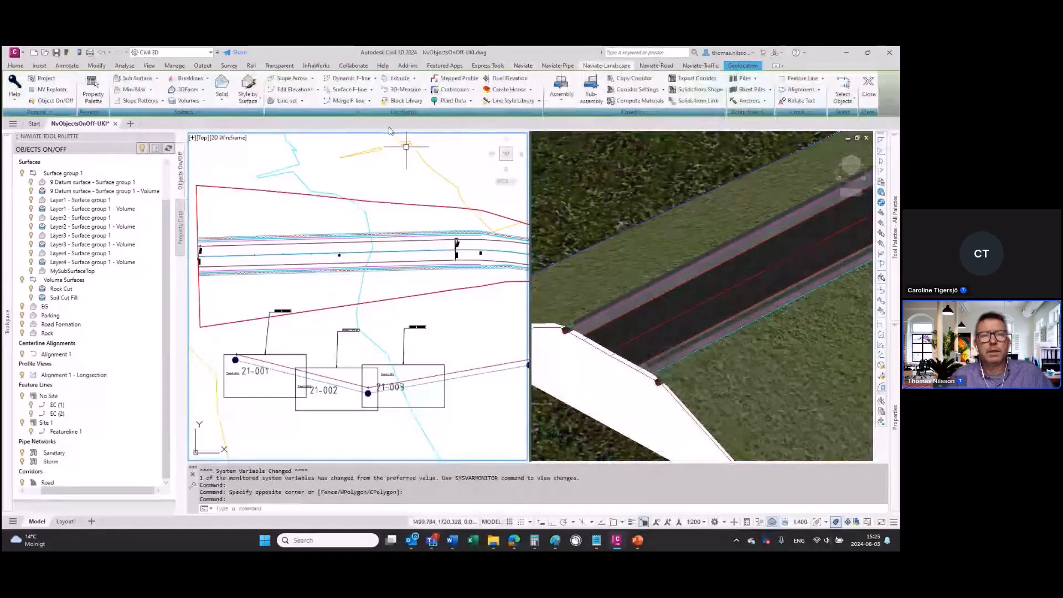
click(425, 90)
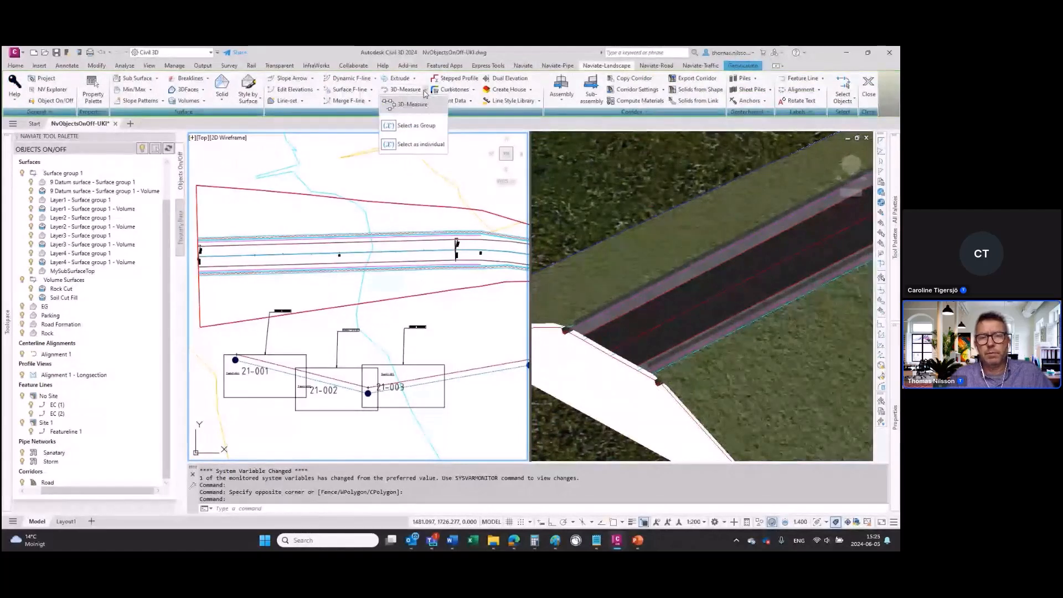
click(414, 105)
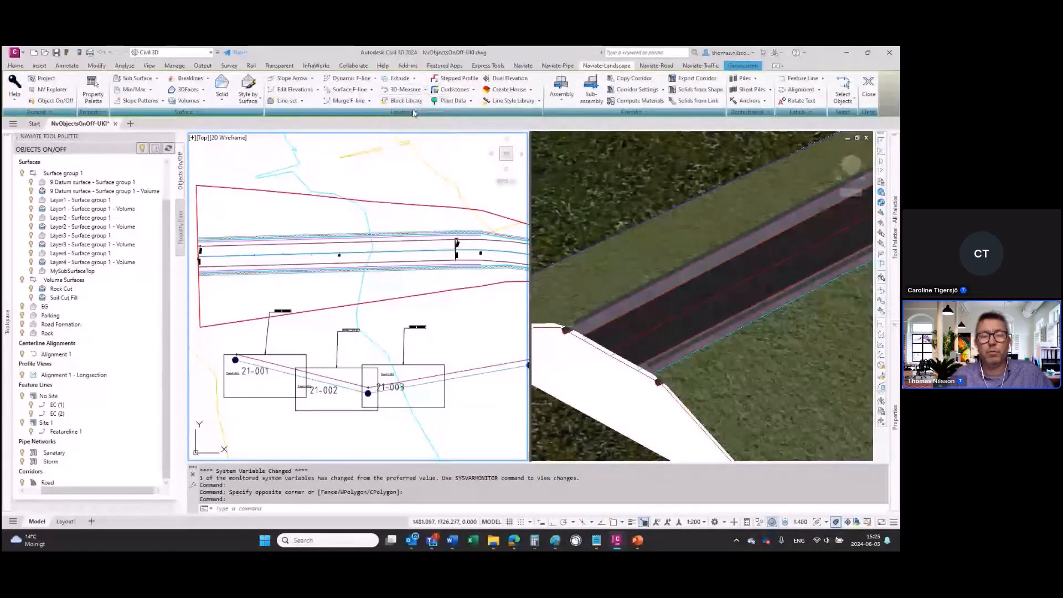
click(393, 245)
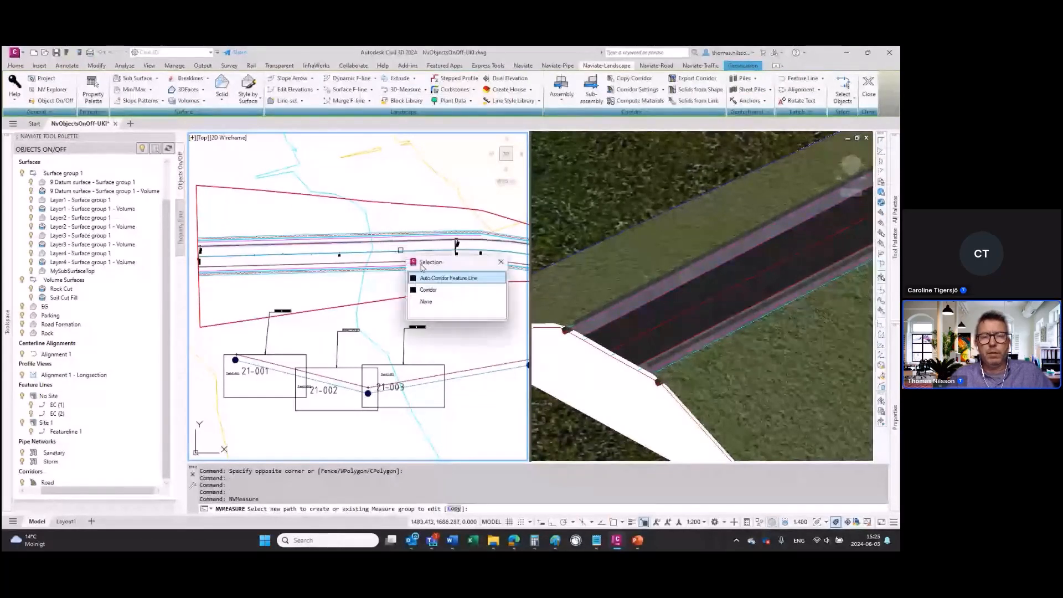
click(436, 282)
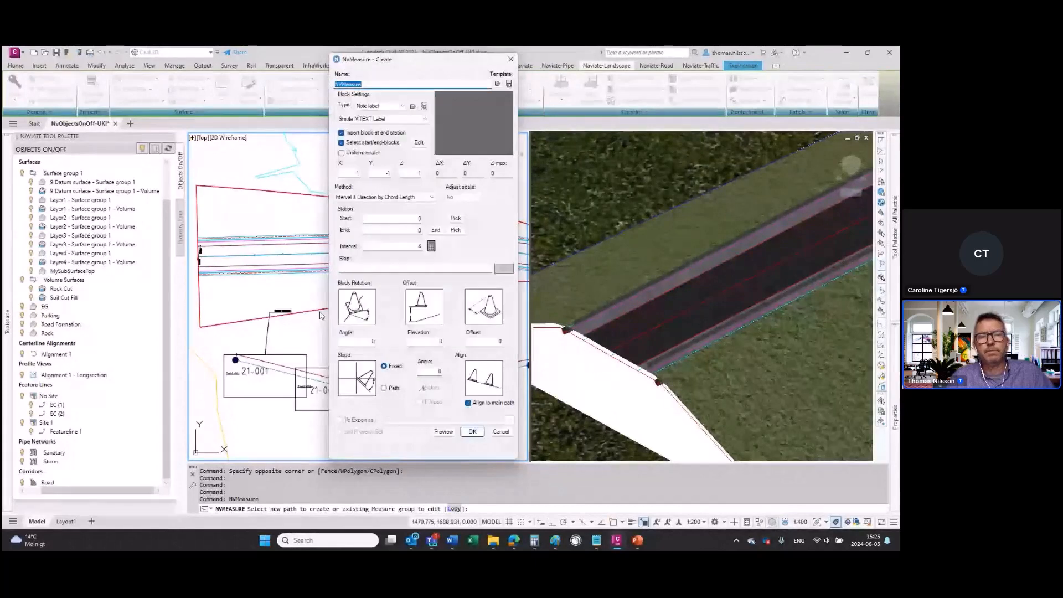
Step: Examine the block types, interval and start/end block settings, turn off separate start/end blocks and toggle uniform scale
click(405, 108)
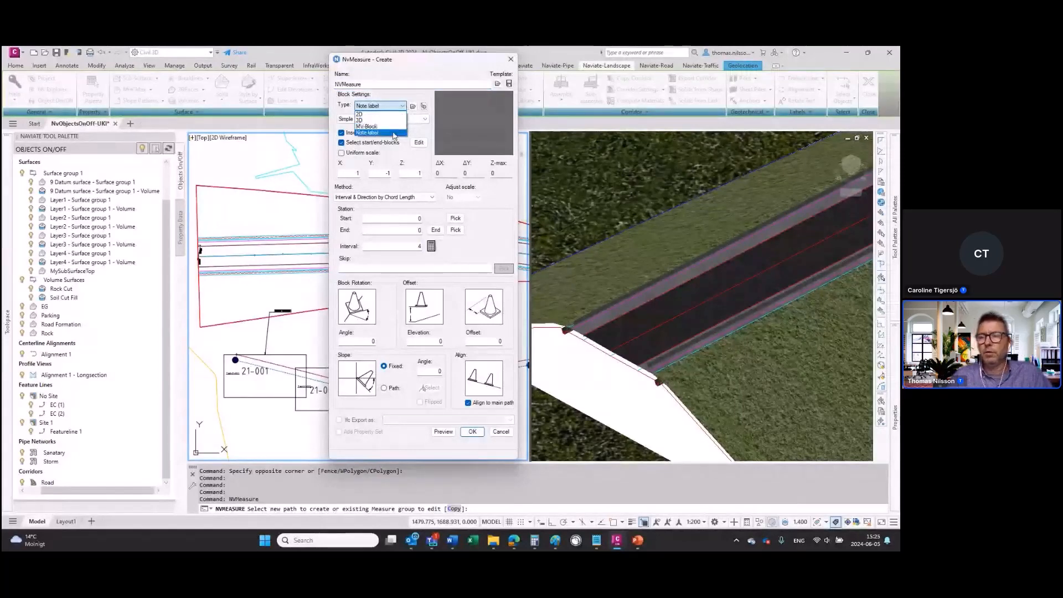
click(405, 68)
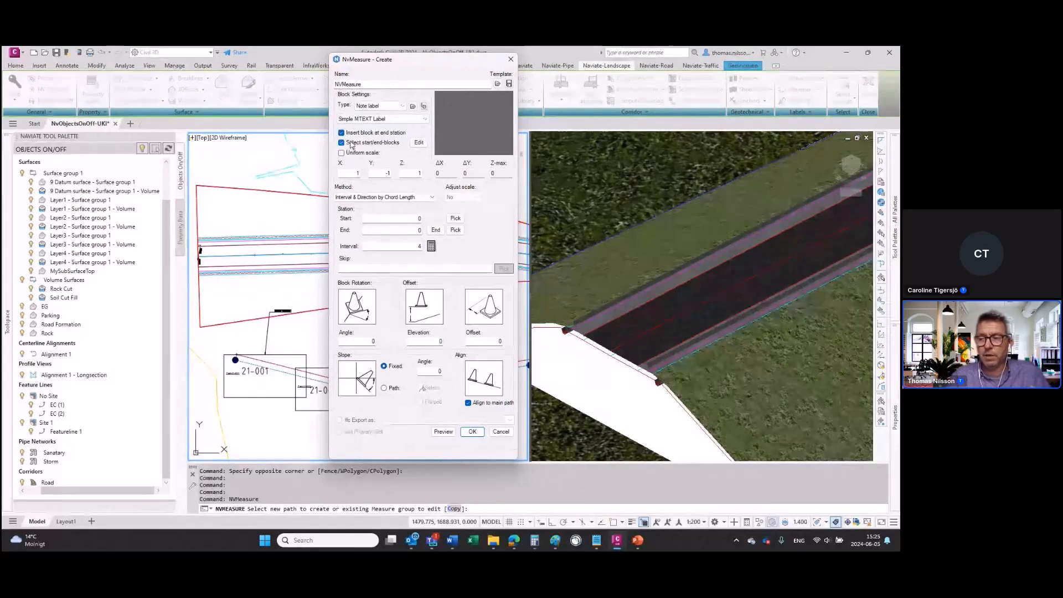
double_click(420, 246)
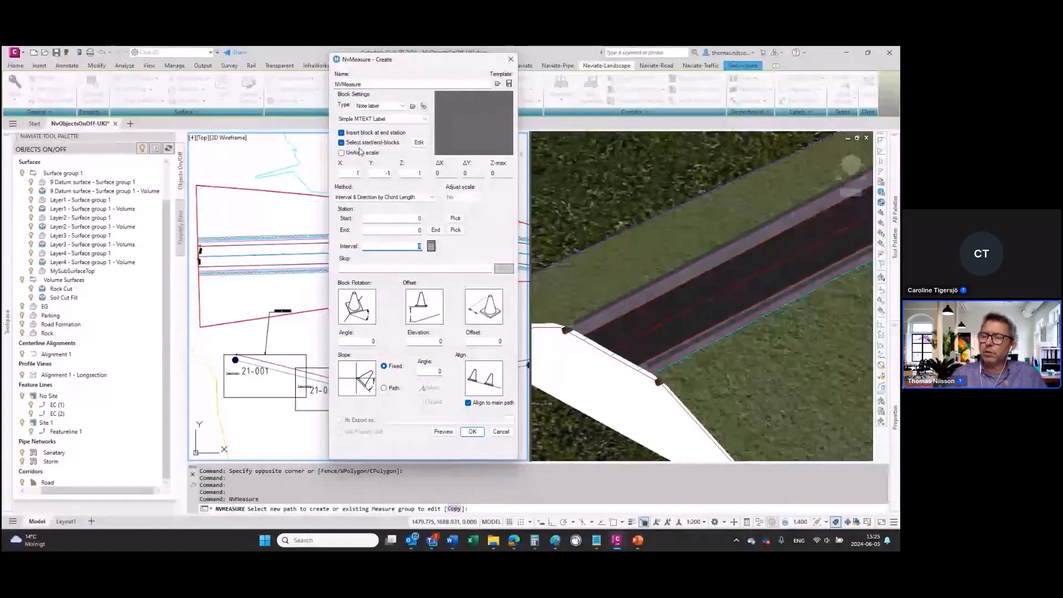
click(420, 143)
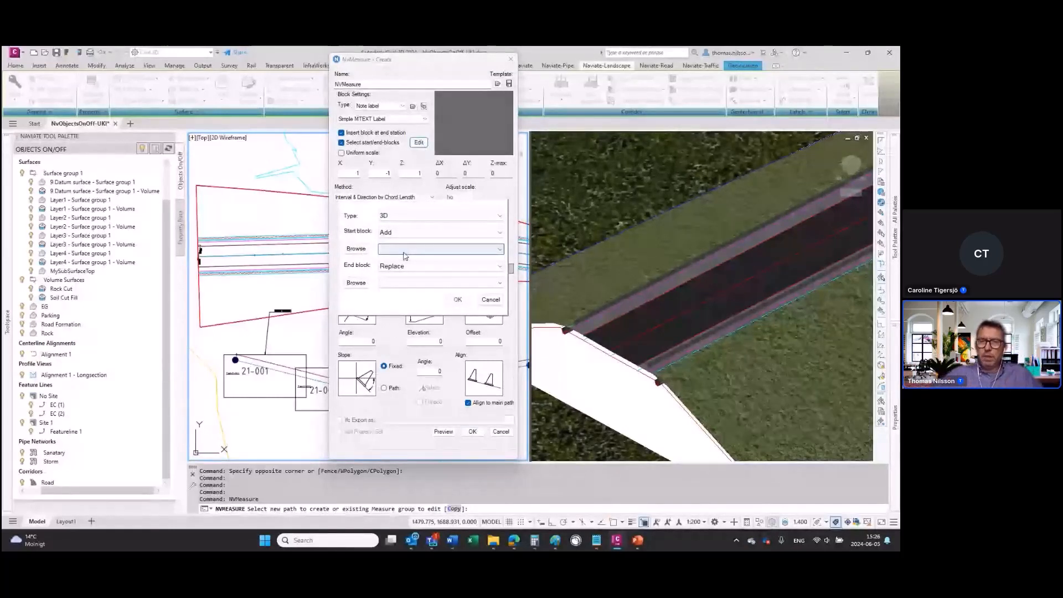
click(490, 299)
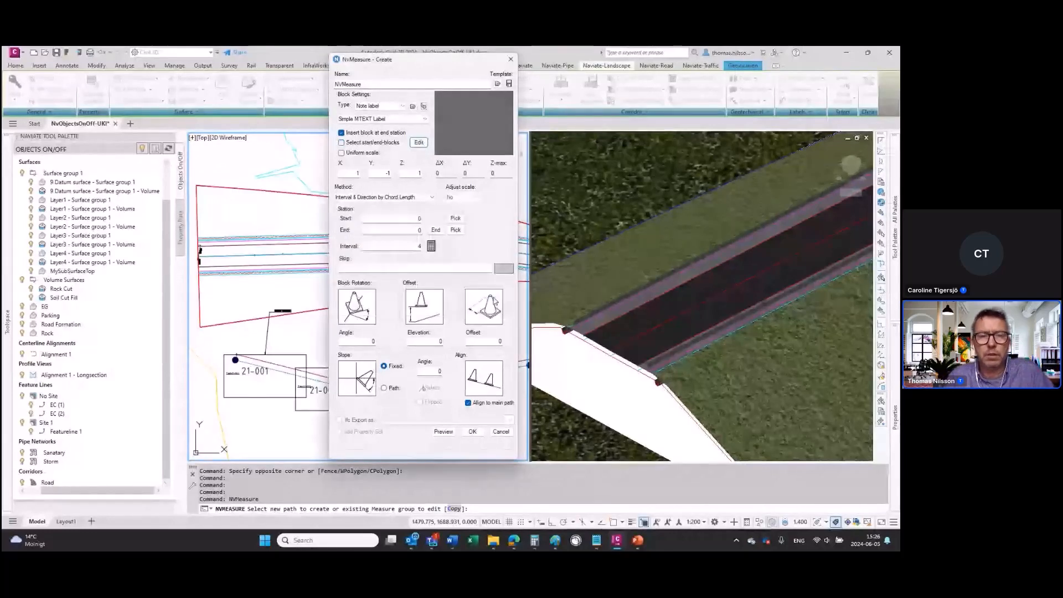
click(342, 155)
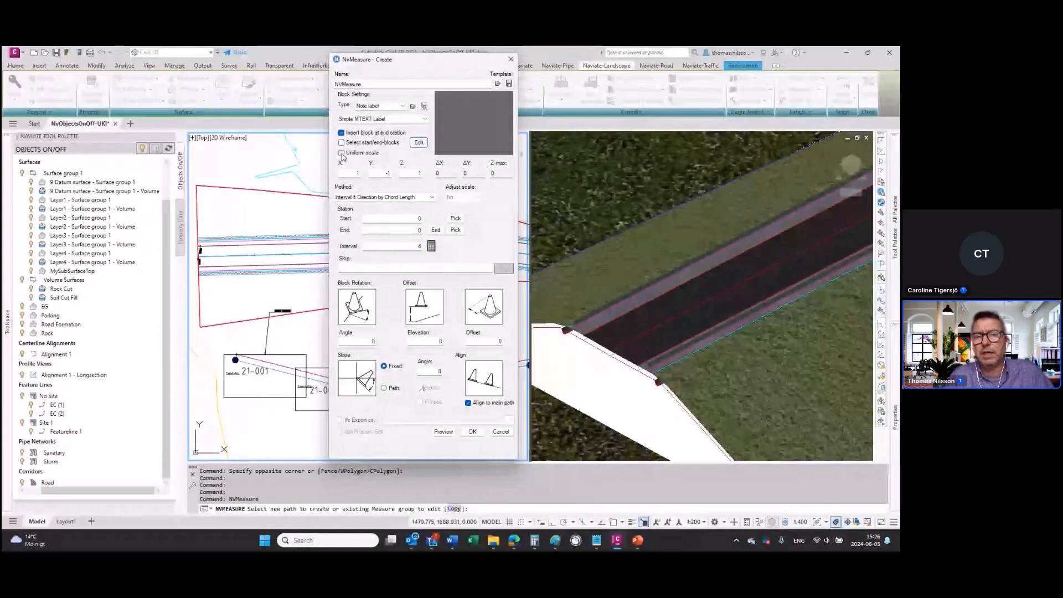
click(342, 154)
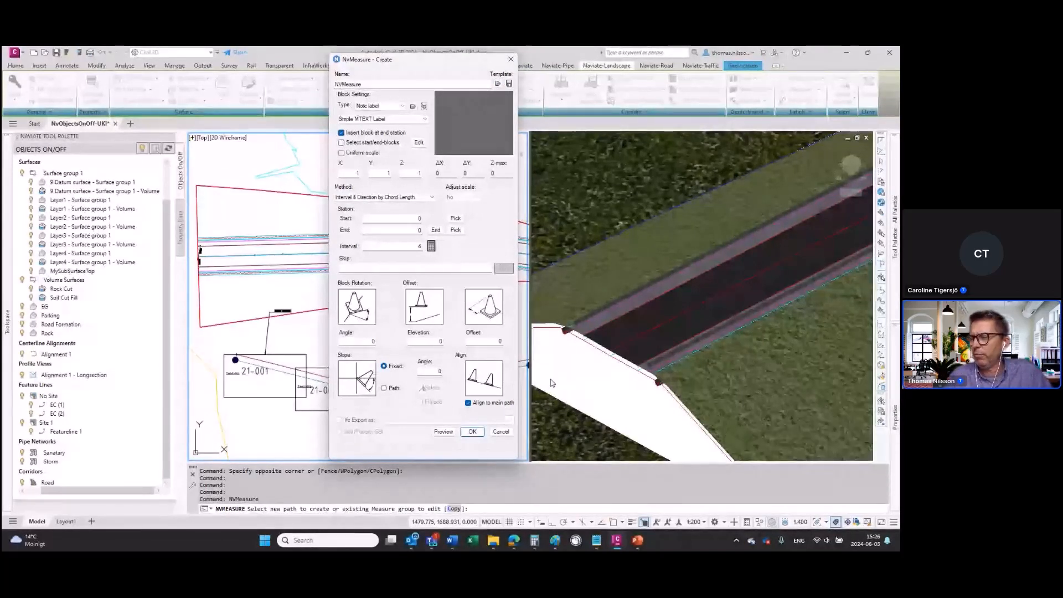
Step: Load the measure template Roadlight-Left-Metric.json
click(498, 84)
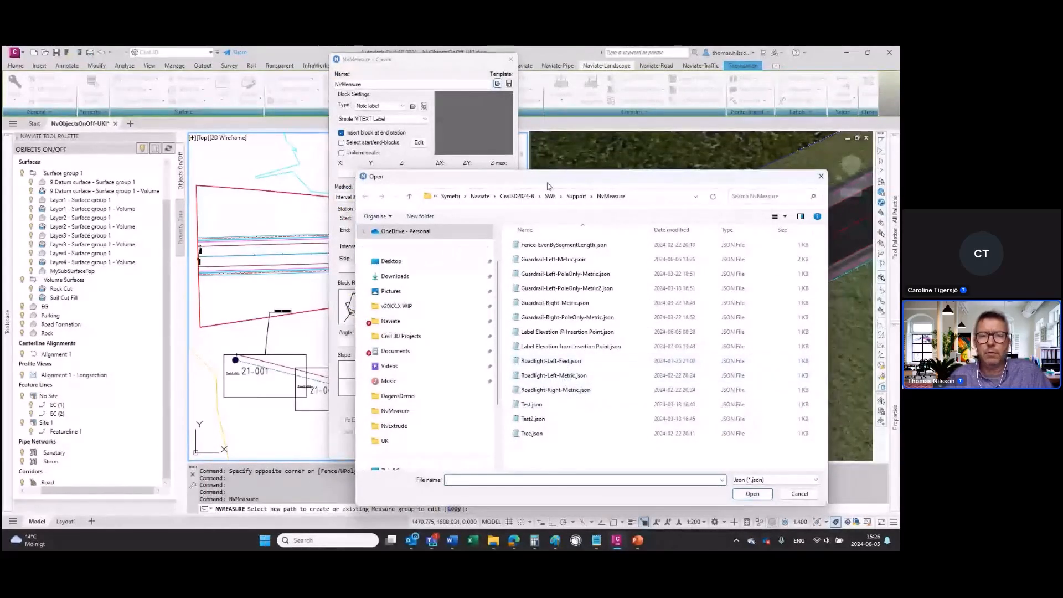
drag(540, 397, 667, 118)
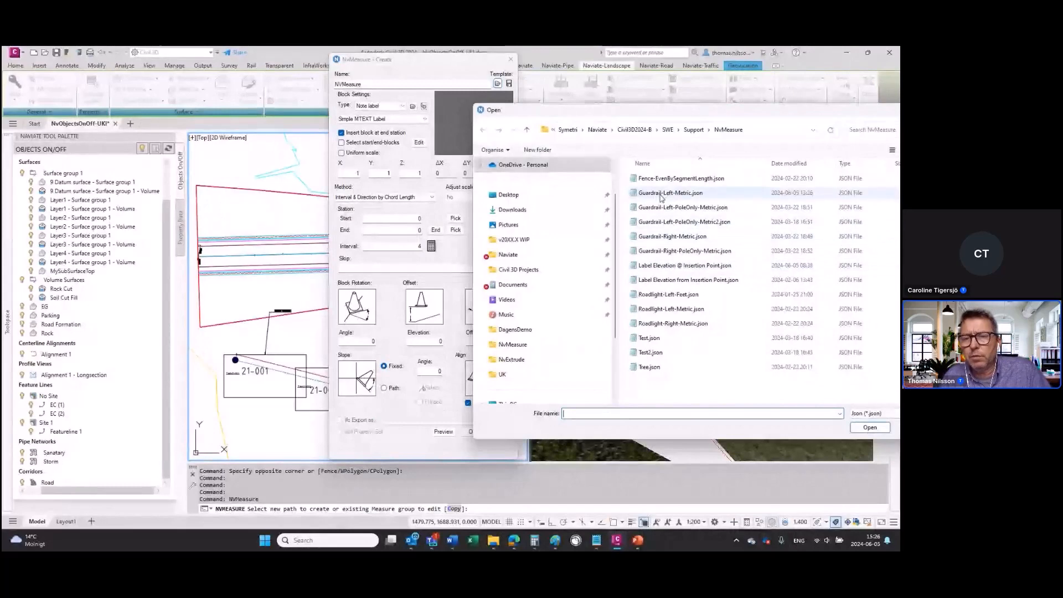
click(654, 314)
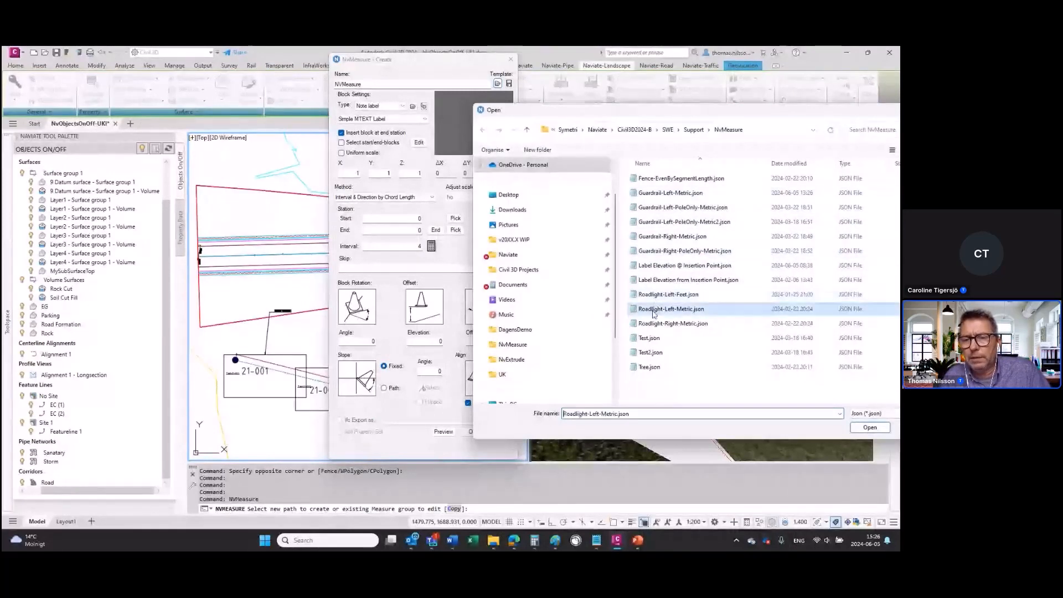
click(867, 430)
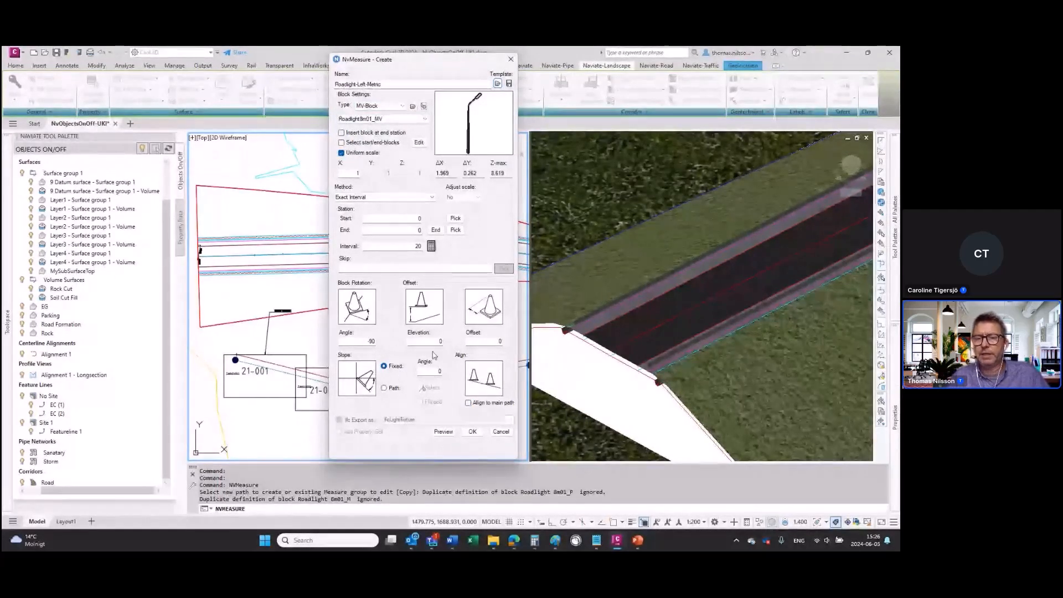
Step: Preview the road lights along the road in the 3D view and return to the measure settings
click(443, 433)
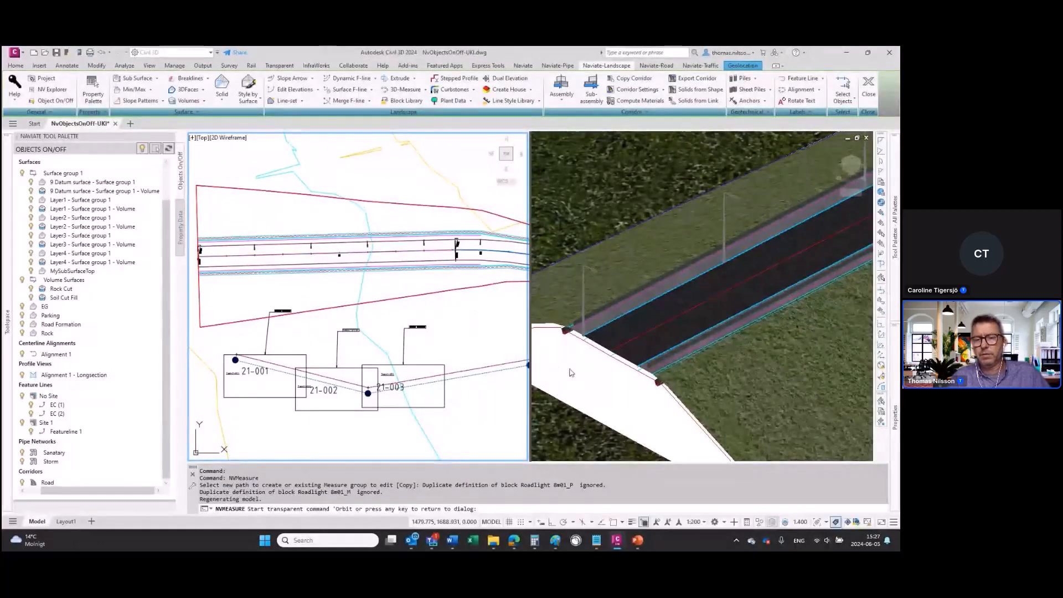
click(569, 365)
scroll(568, 365, up, 2)
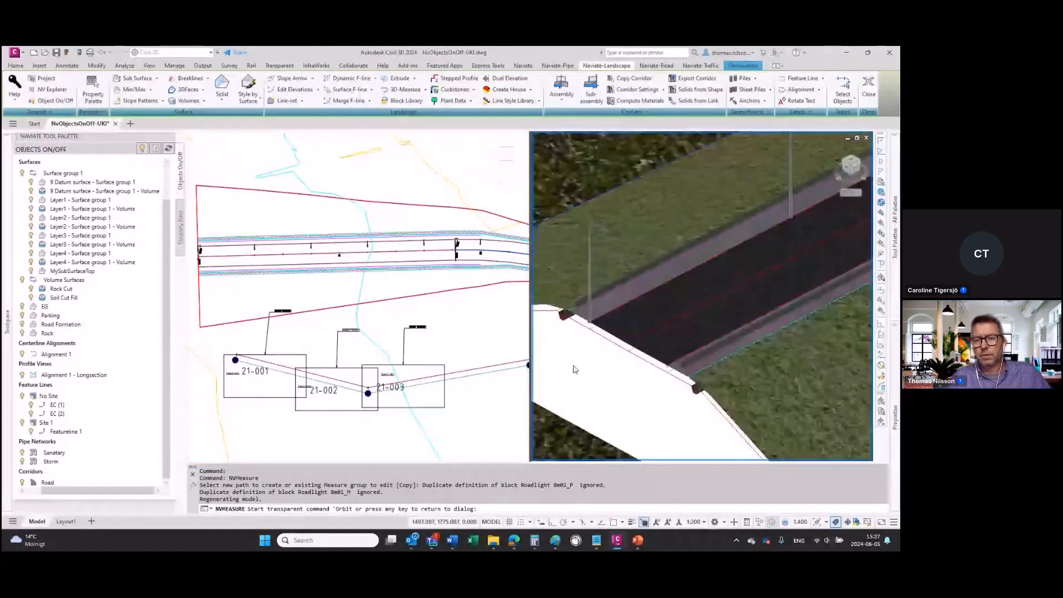
scroll(570, 365, up, 2)
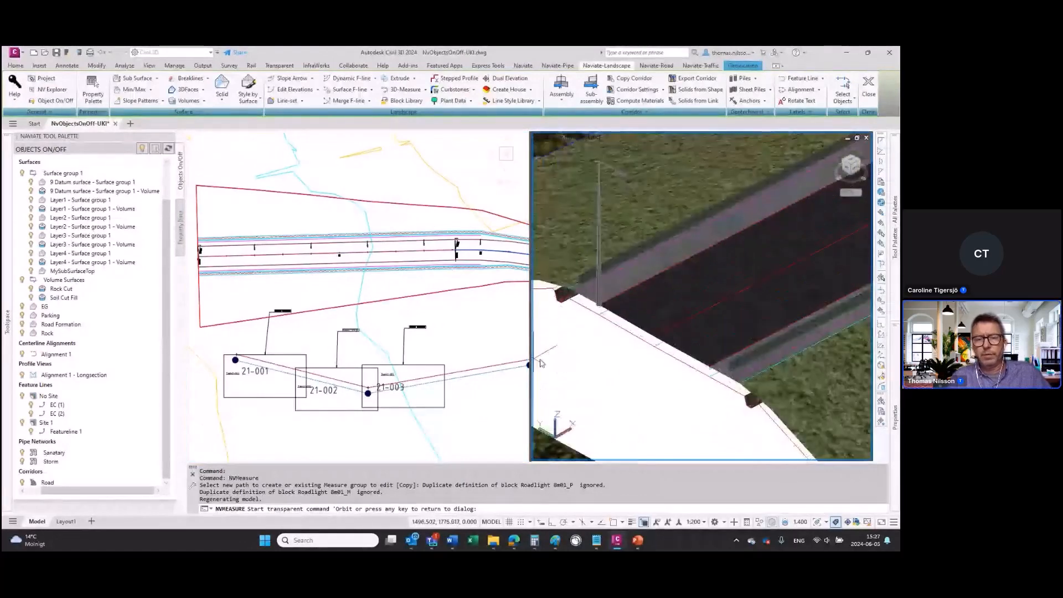
scroll(604, 366, down, 2)
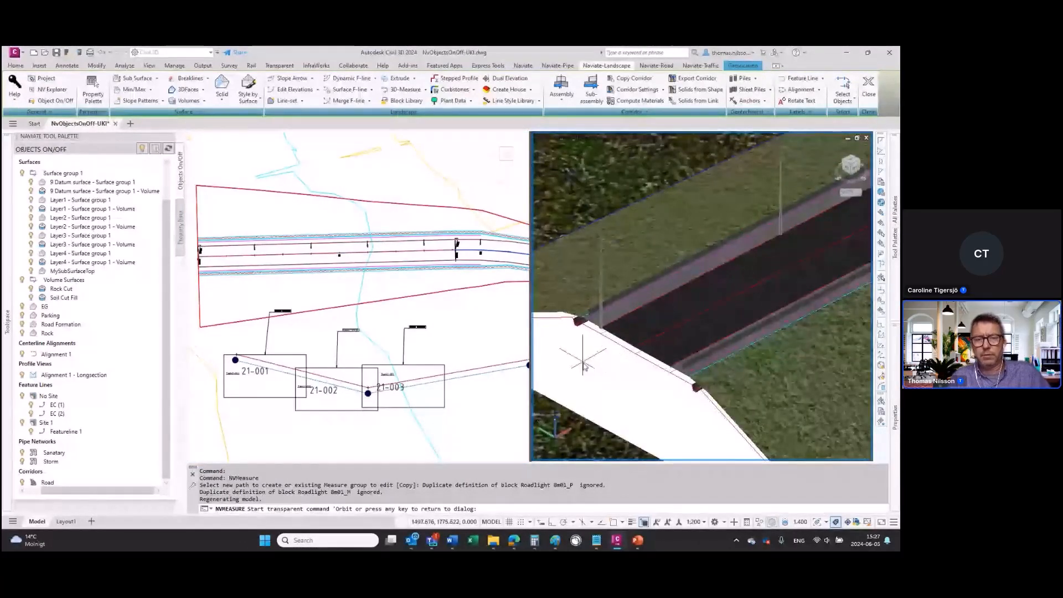
key(Return)
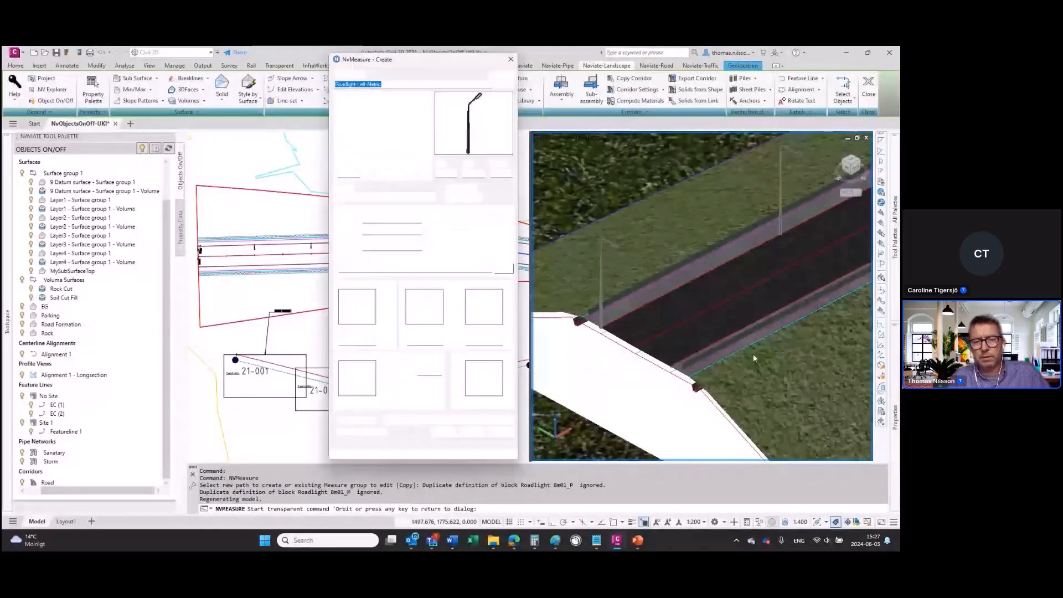
Step: Set the road lights' offset to -1, enable alignment to the main path and preview the placement
text(-1)
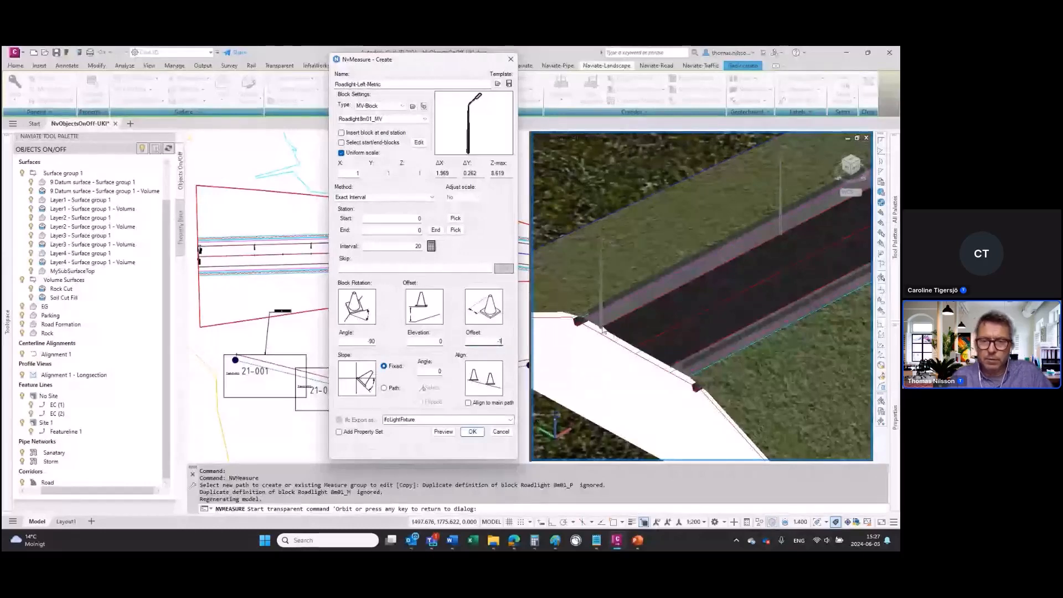
click(469, 403)
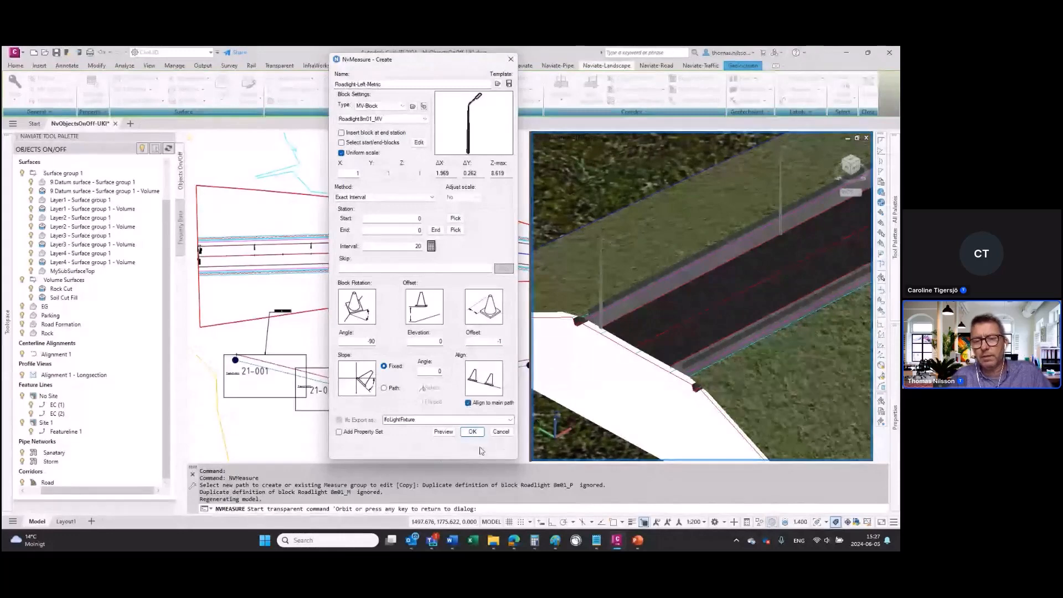
click(446, 436)
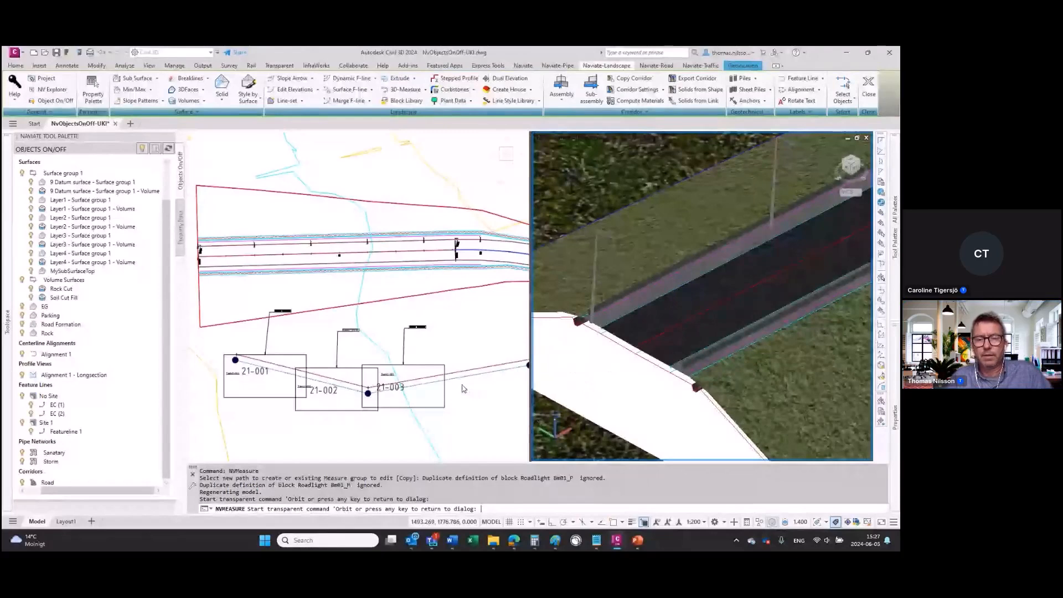
key(Escape)
Step: Disable alignment to the main path and preview the road lights again
click(469, 403)
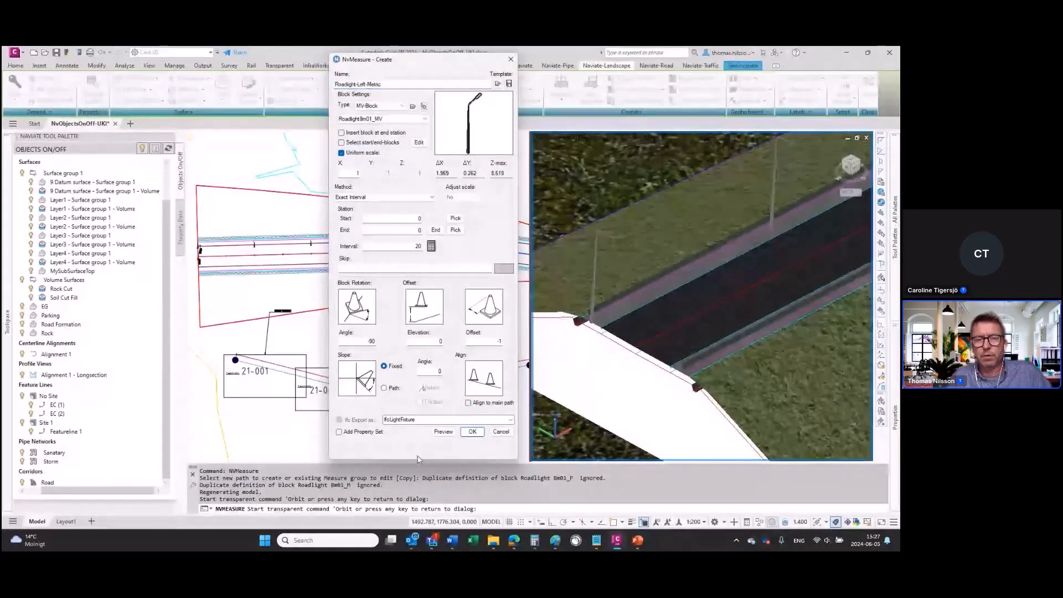
click(444, 433)
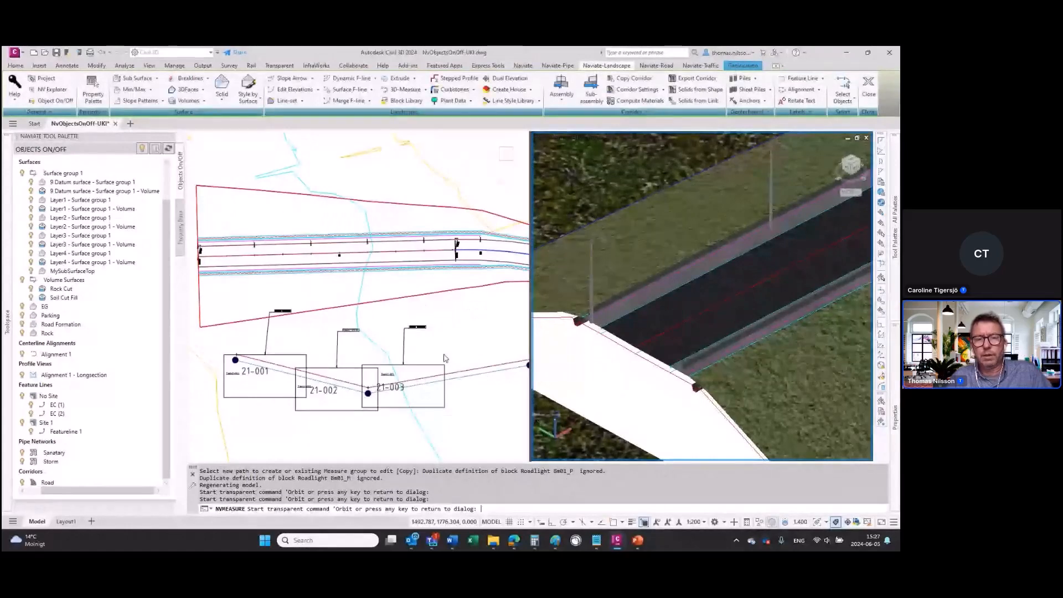
key(Return)
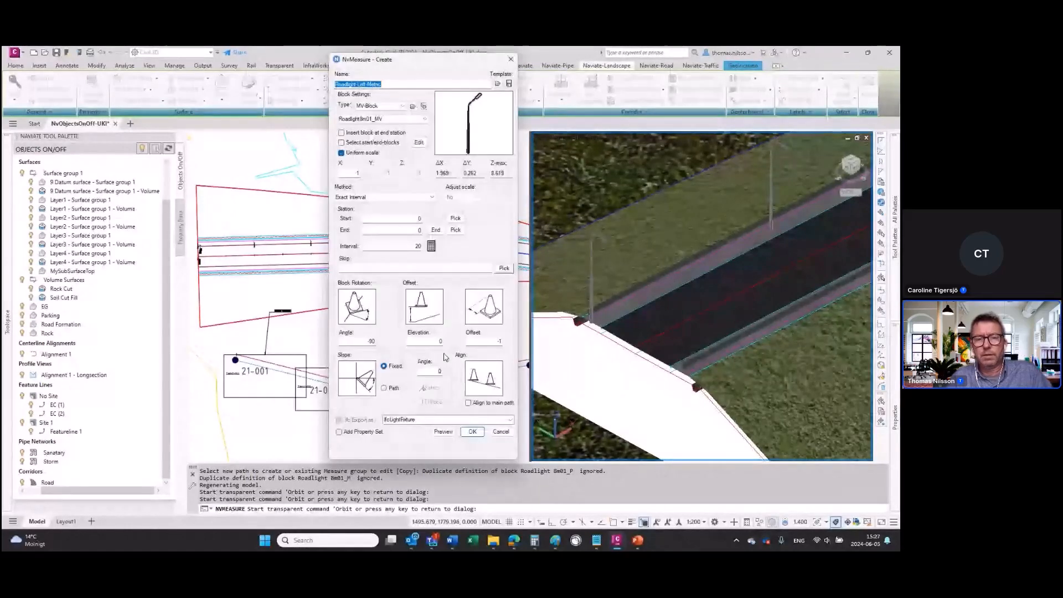
Step: Pick the second road light, at station 20, in the 3D view and exclude it from the row with the Skip option
click(504, 268)
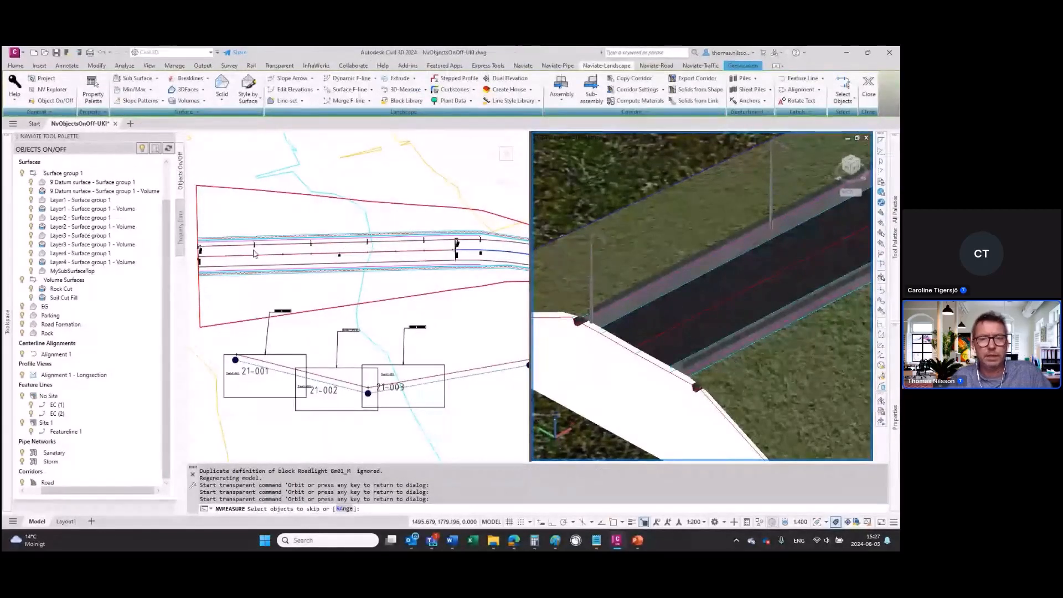
click(771, 183)
click(815, 216)
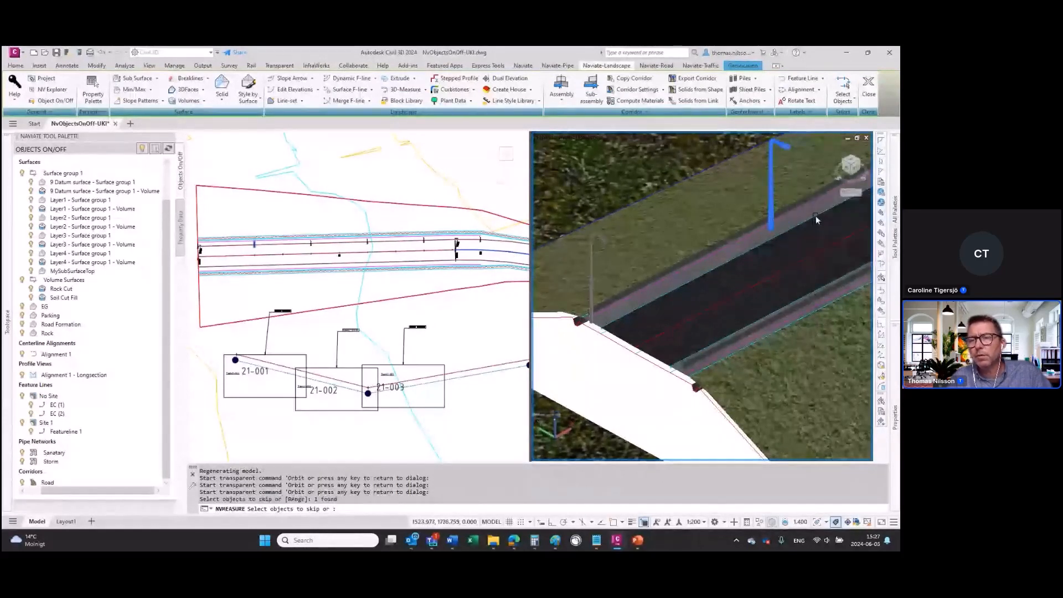
key(Return)
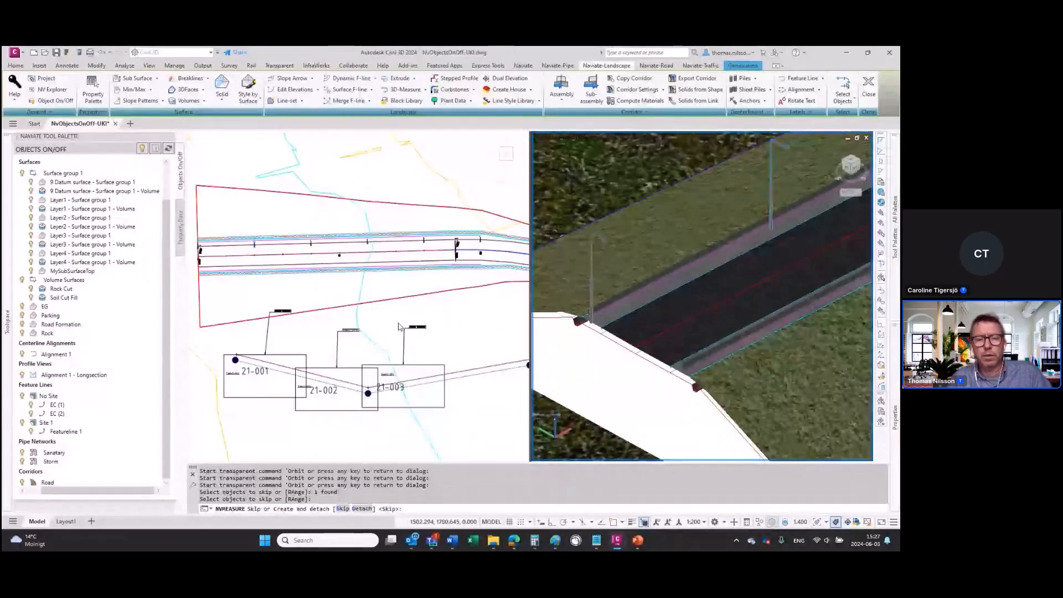
click(362, 510)
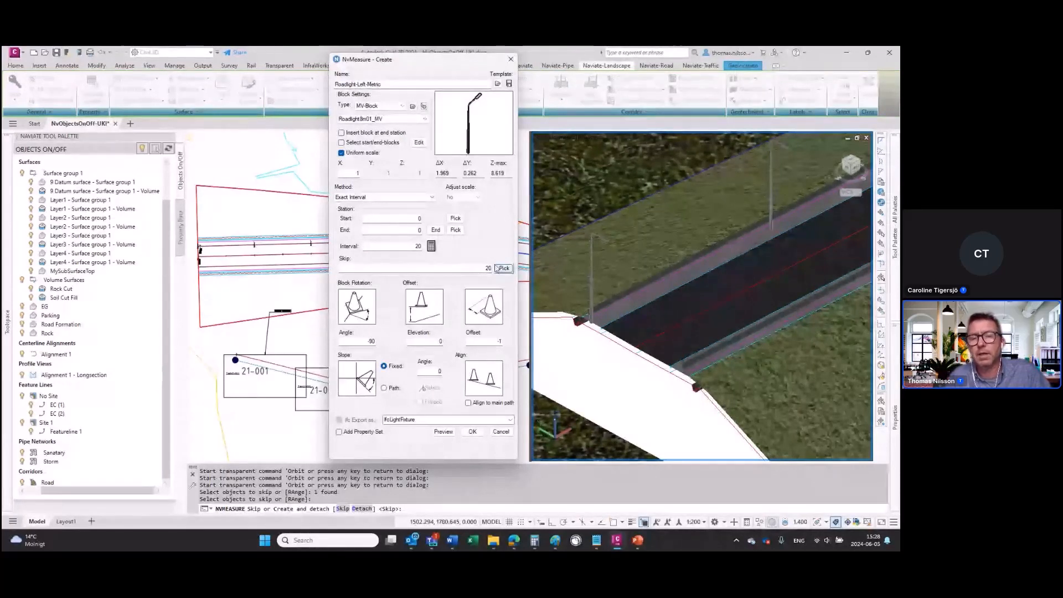
Step: Create the road light group with the current settings, check the row of lights in both views and clear the selection
click(471, 432)
key(Return)
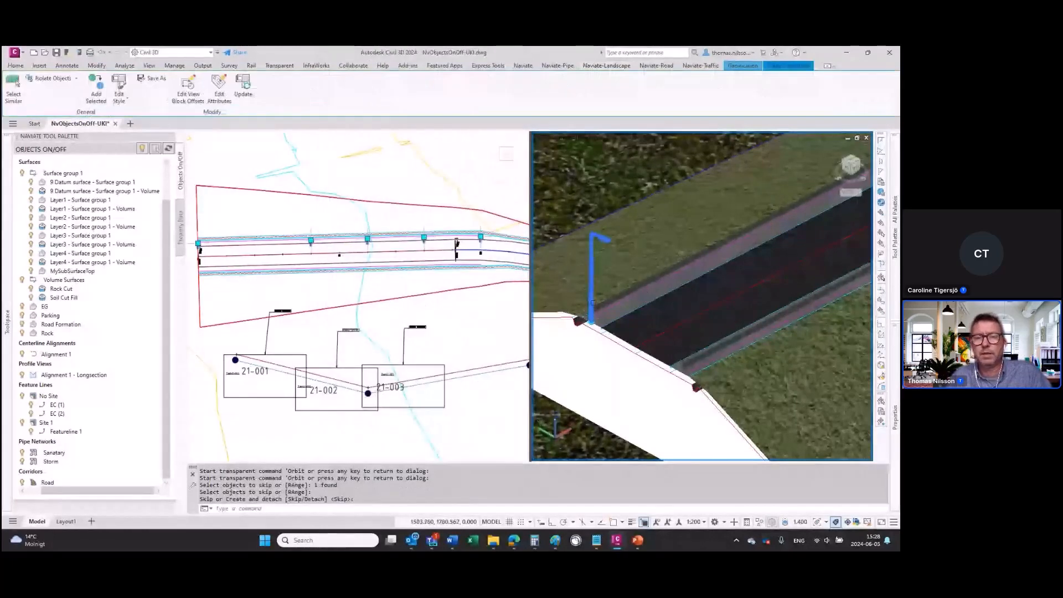
shift+middle_drag(592, 303, 678, 299)
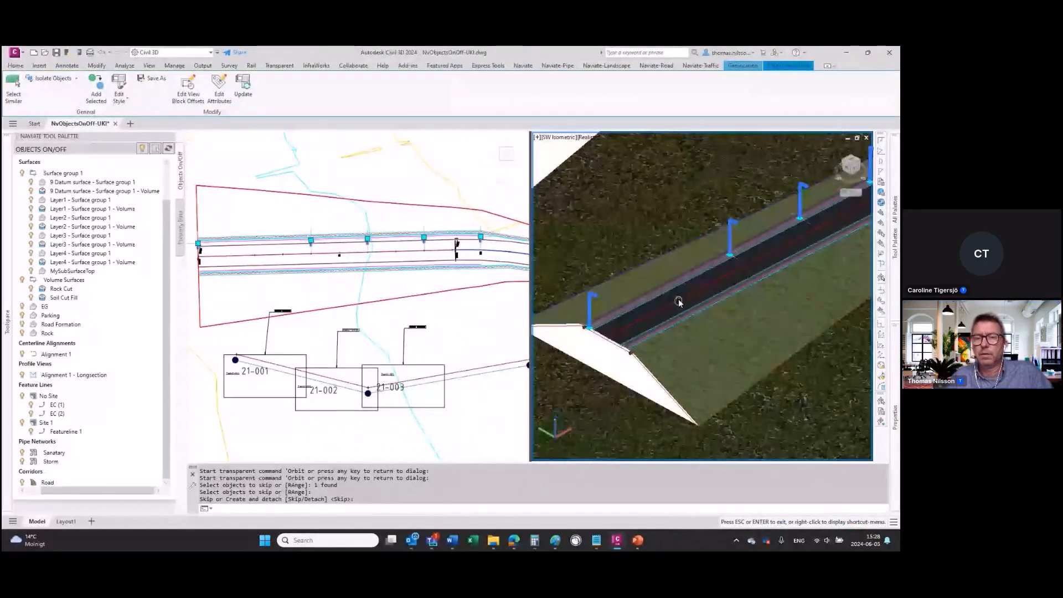
click(288, 287)
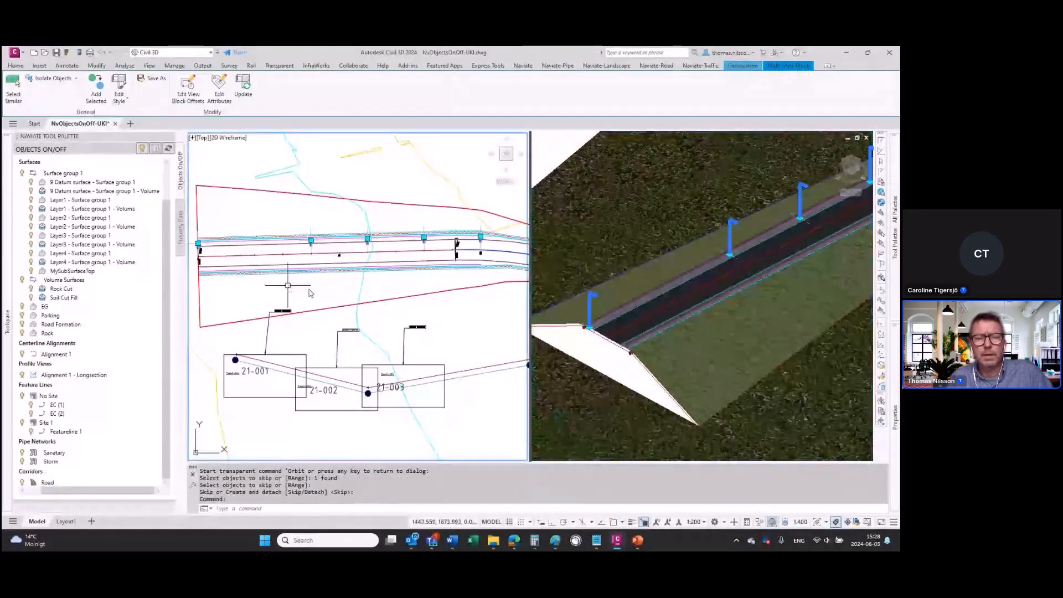
key(Escape)
key(Return)
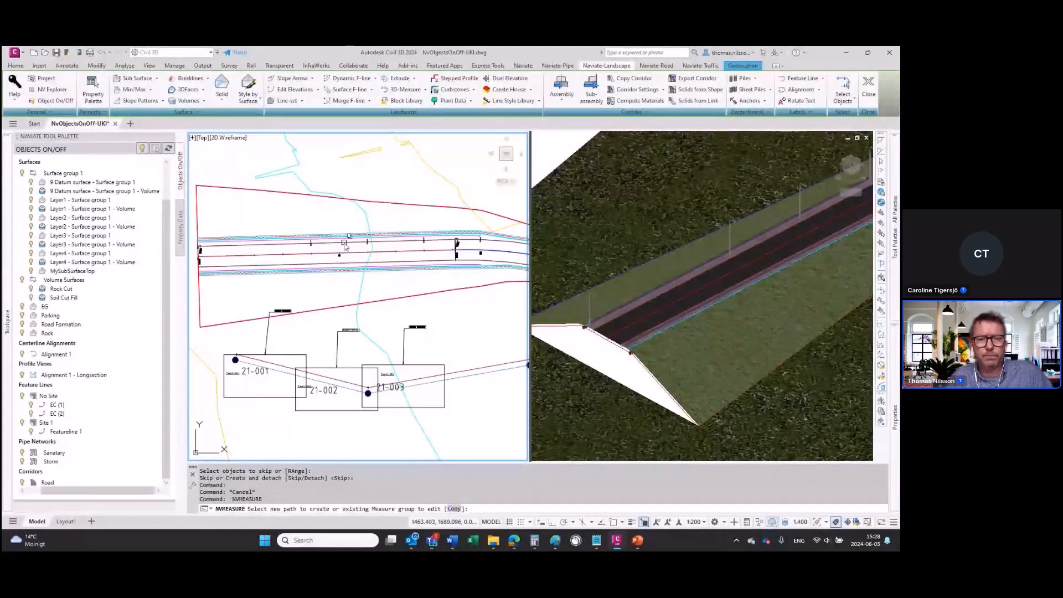
click(344, 243)
click(391, 278)
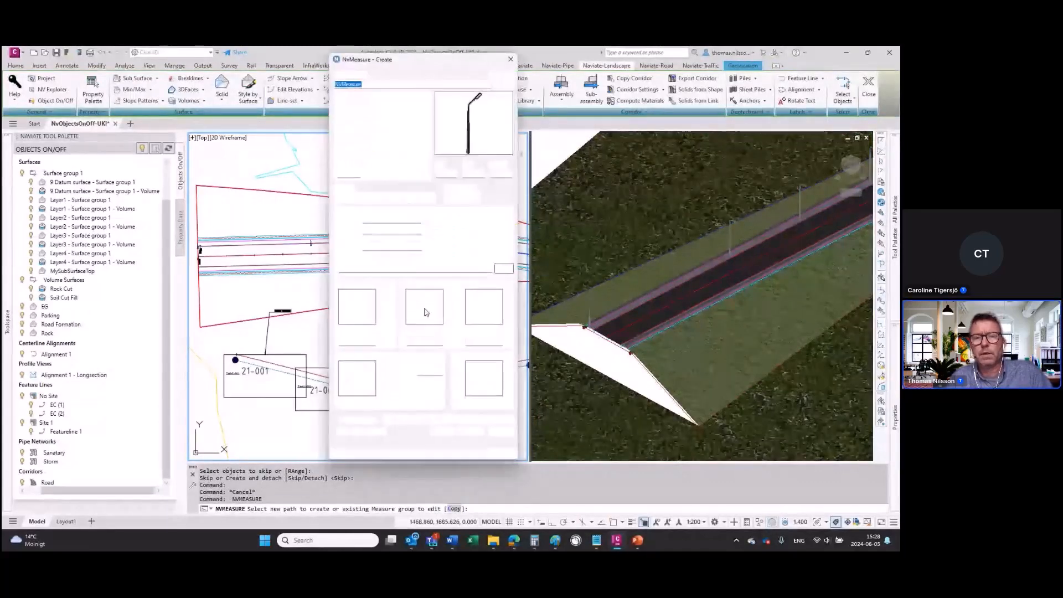
click(510, 60)
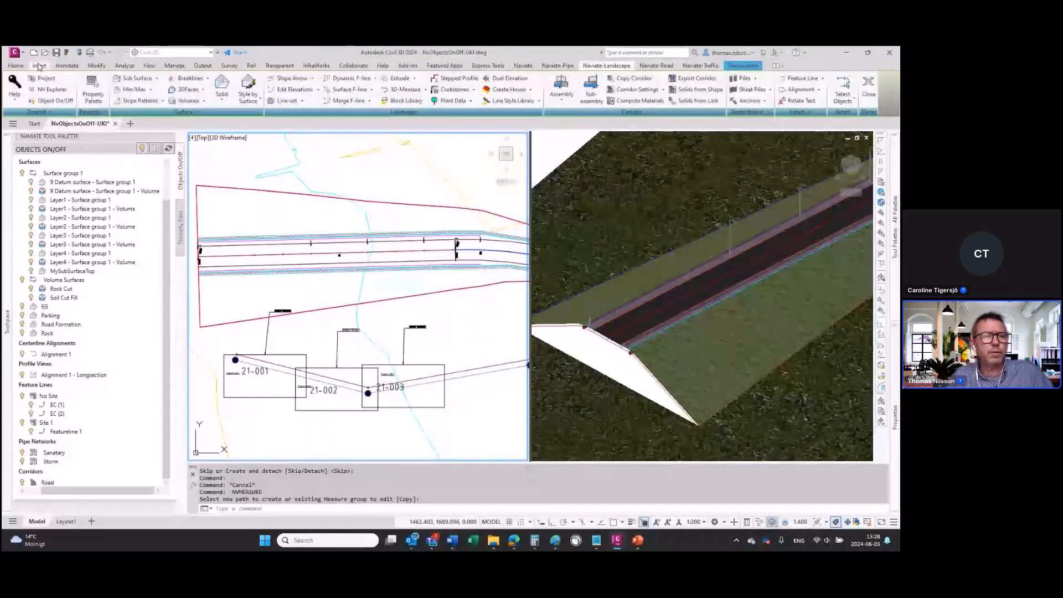
Step: Import the IfcObject property set and start a new 3D-Measure group along the upper road edge in the plan view
click(105, 112)
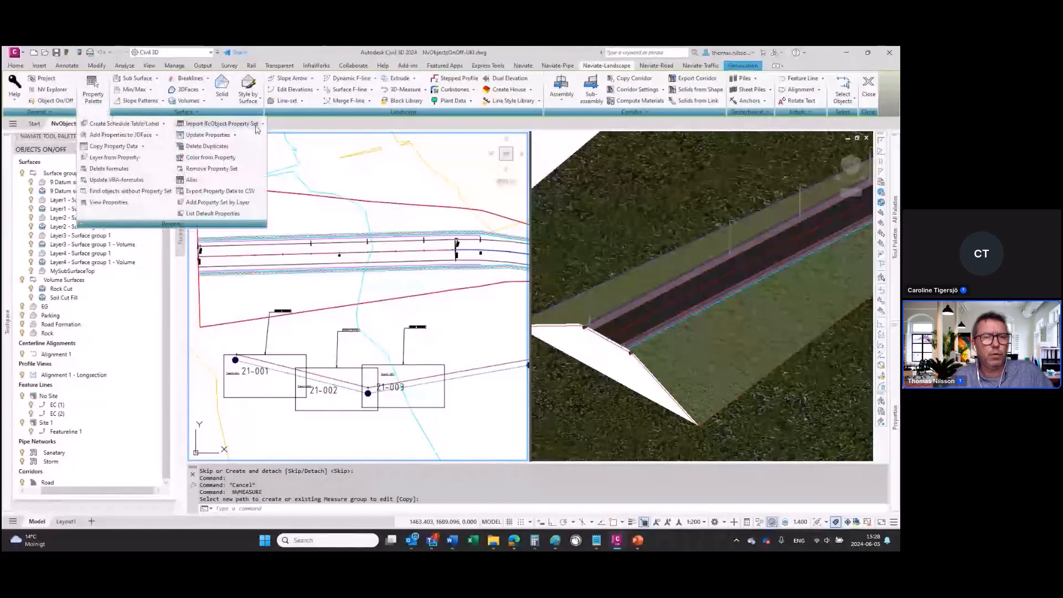
click(225, 126)
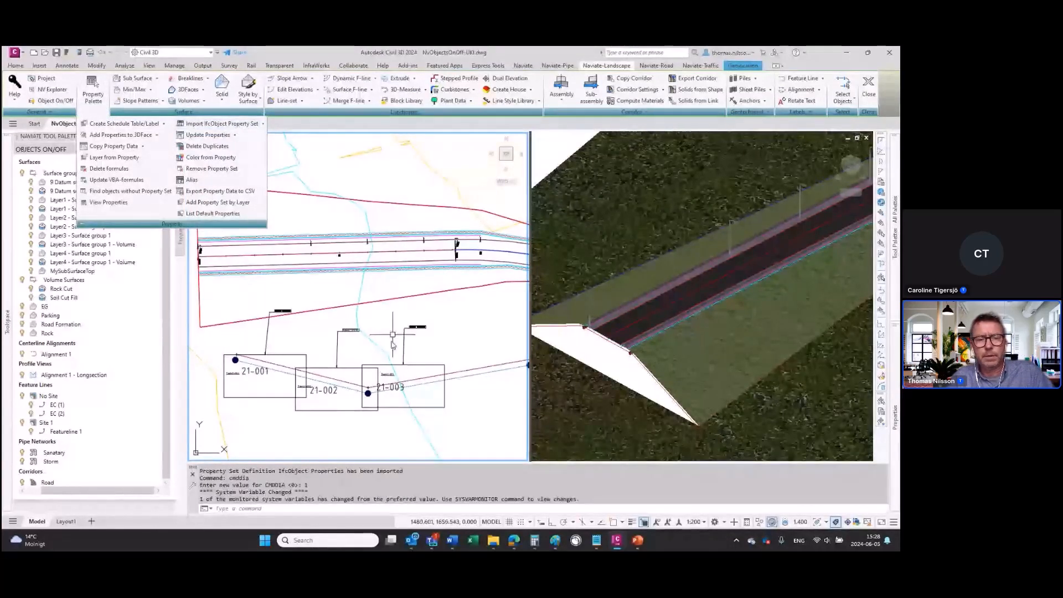
right_click(295, 274)
mouse_move(373, 291)
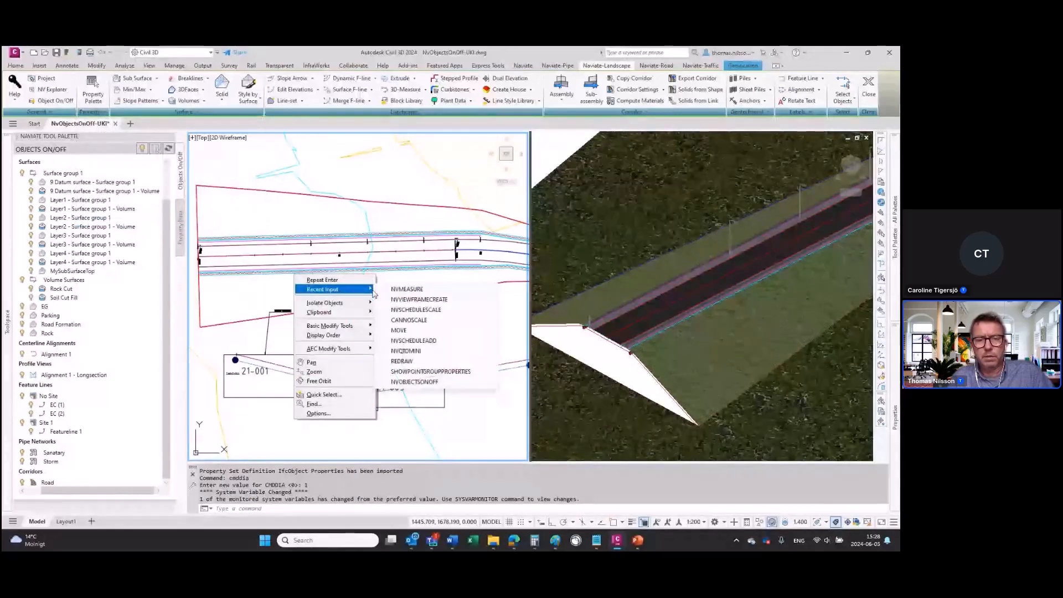
click(420, 289)
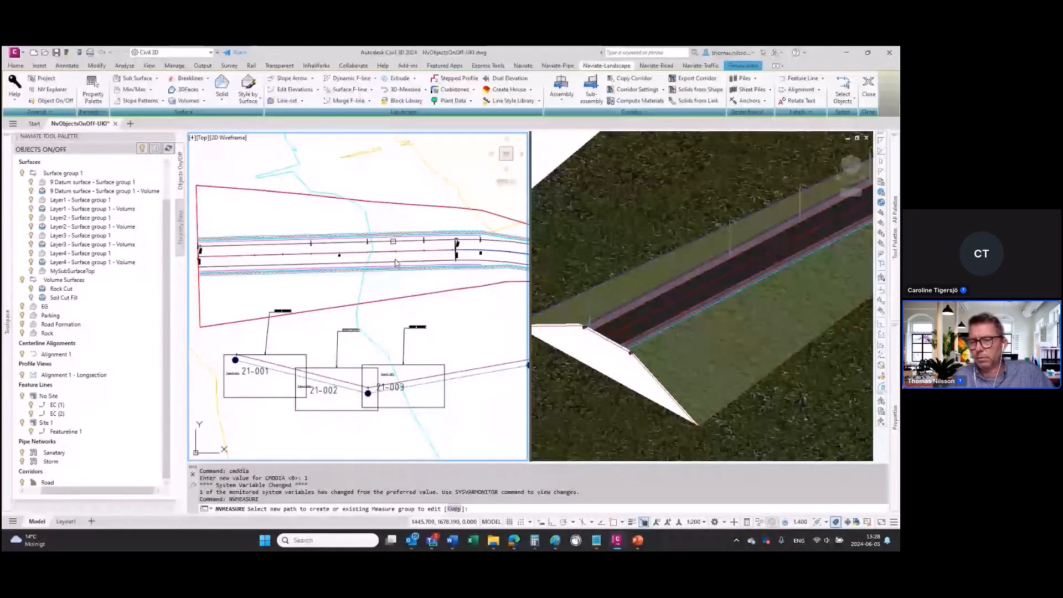
click(404, 245)
click(438, 279)
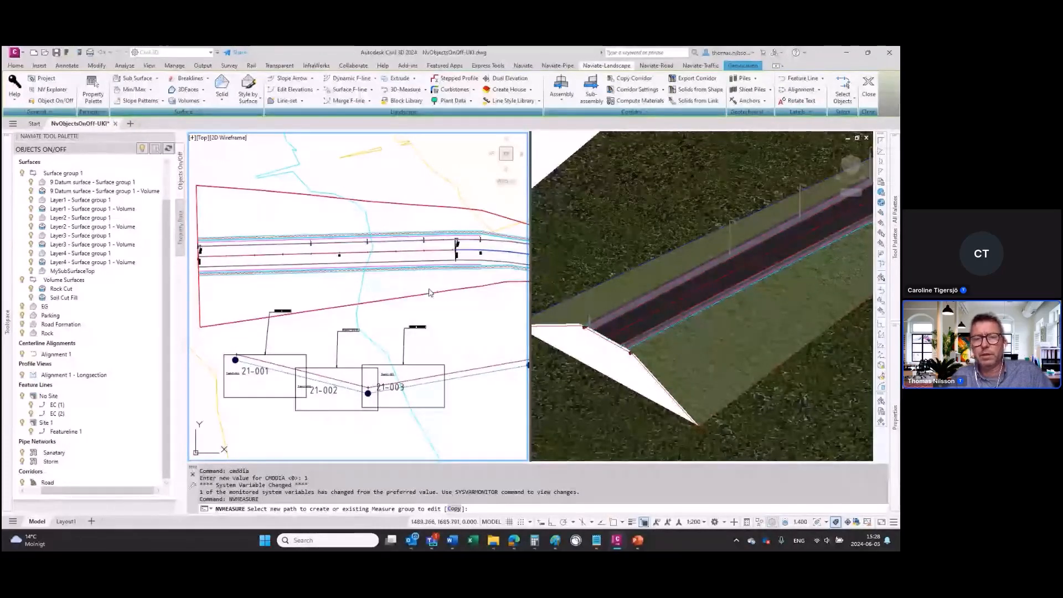
click(431, 292)
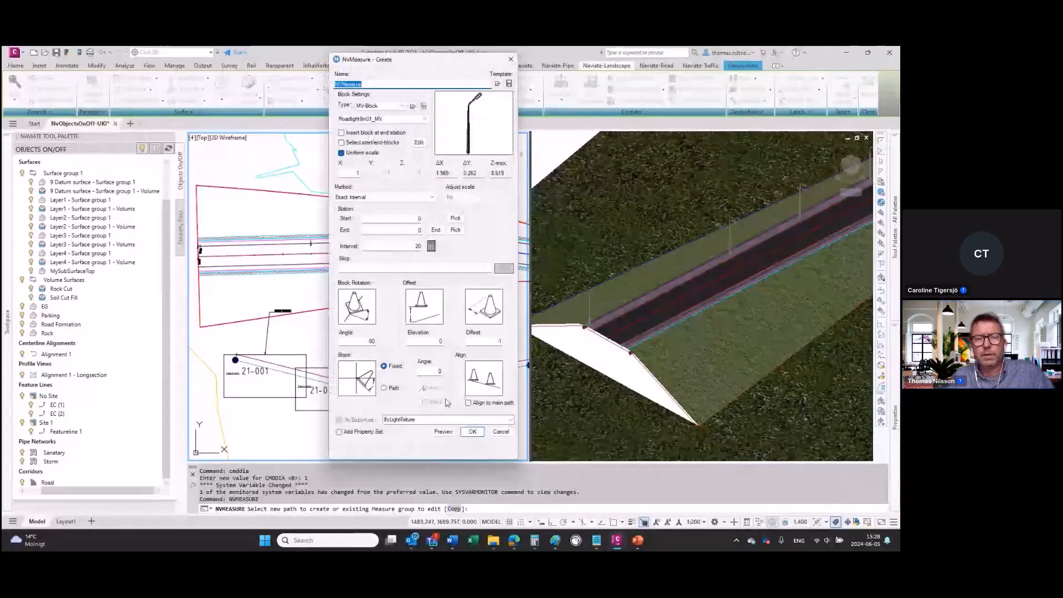
Step: Load the template Guardrail-Left-Metric.json into the new measure group
click(498, 83)
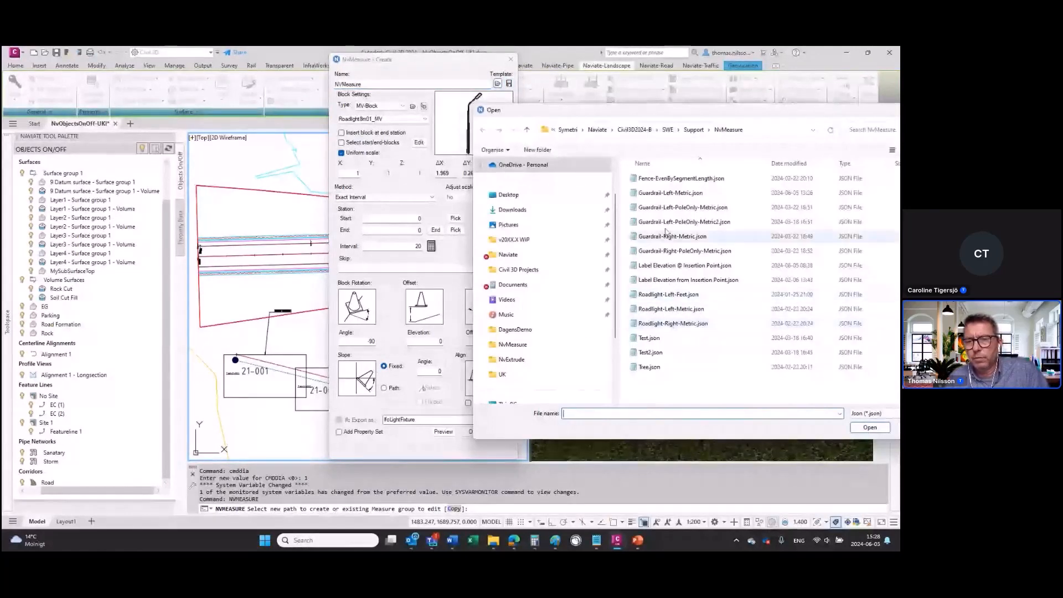
click(671, 194)
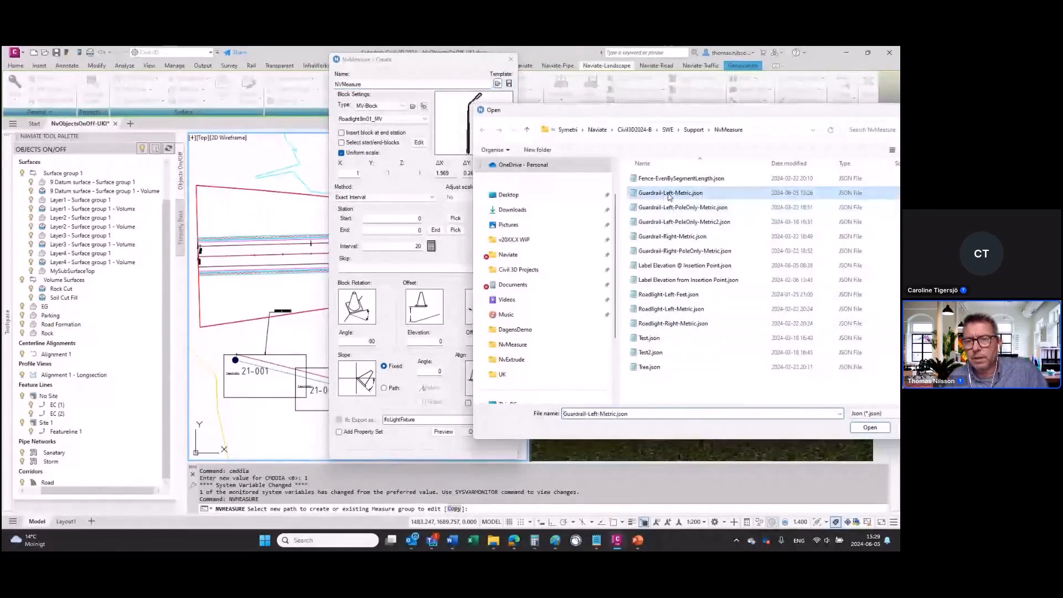
click(870, 428)
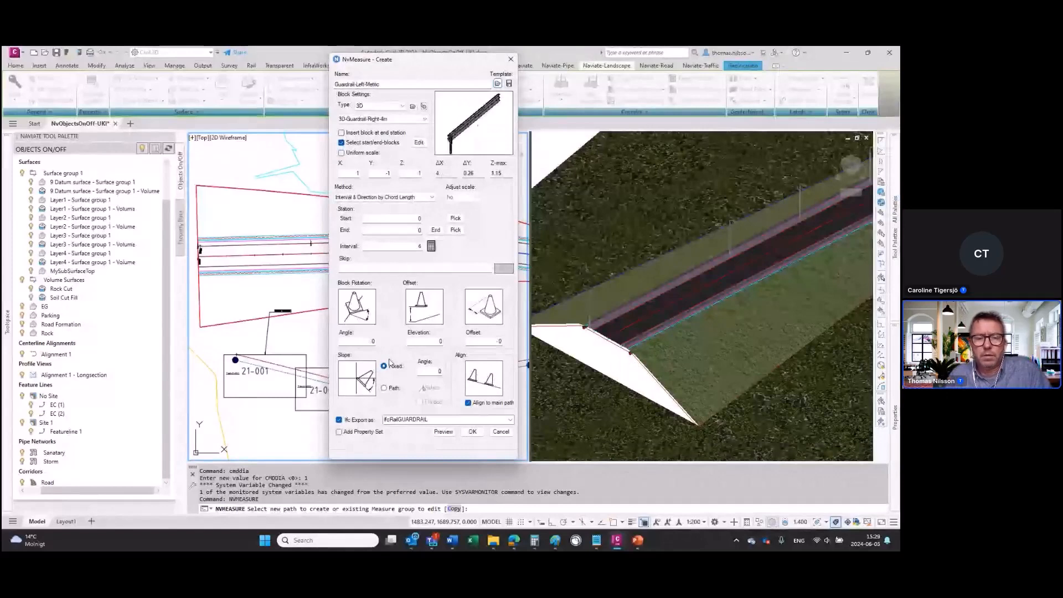
Step: Review the guardrail's available IFC export types and its start and end block settings
click(511, 420)
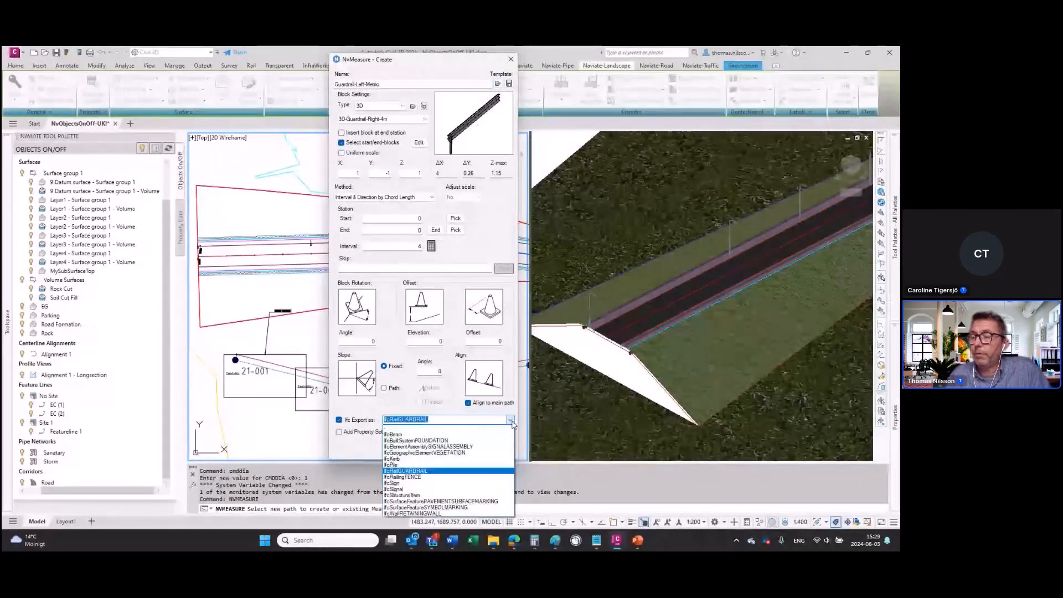
click(516, 379)
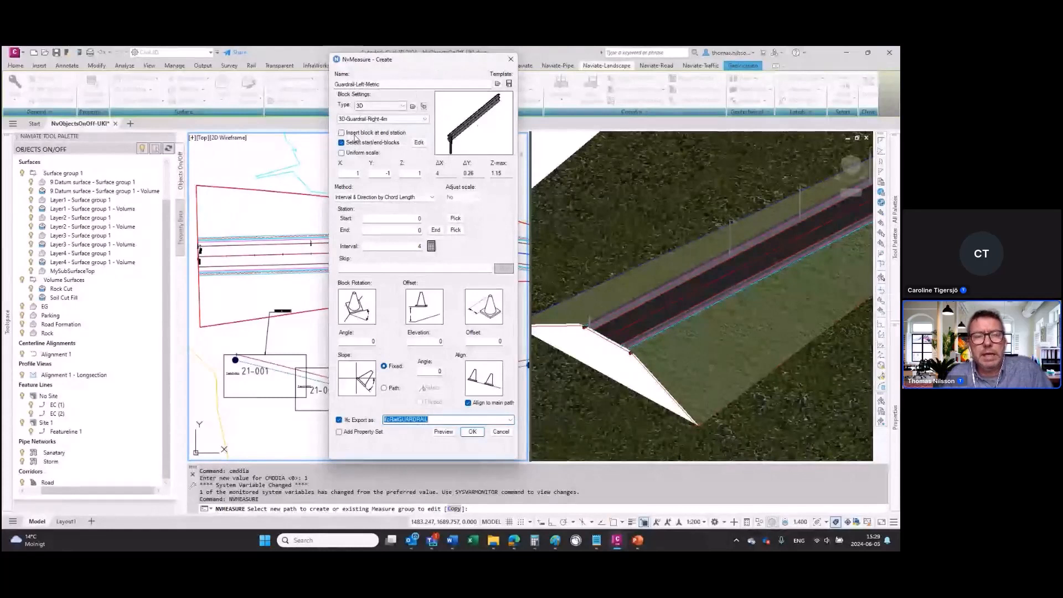
click(419, 143)
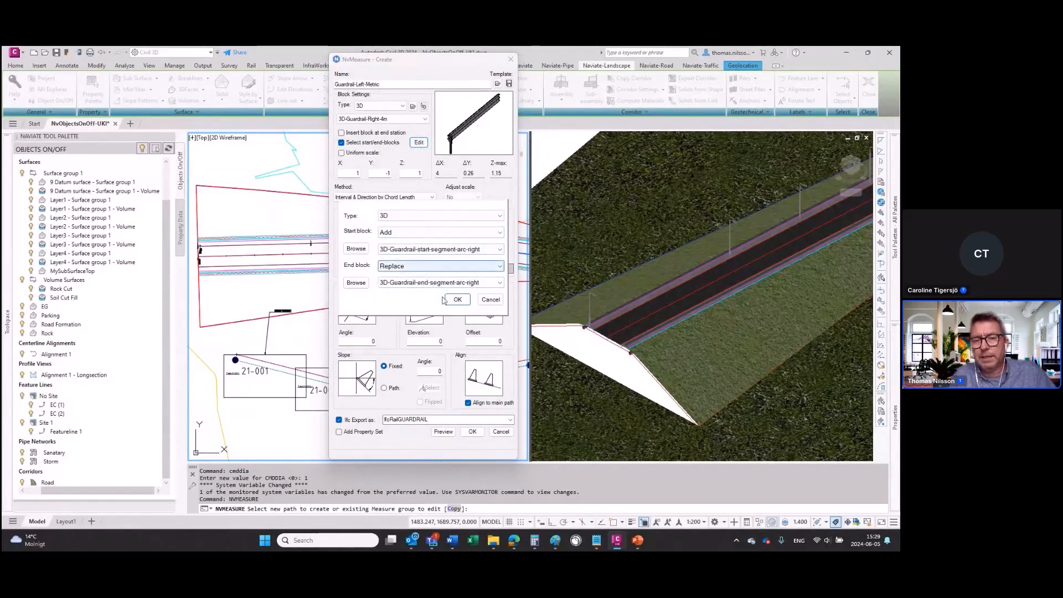
click(457, 299)
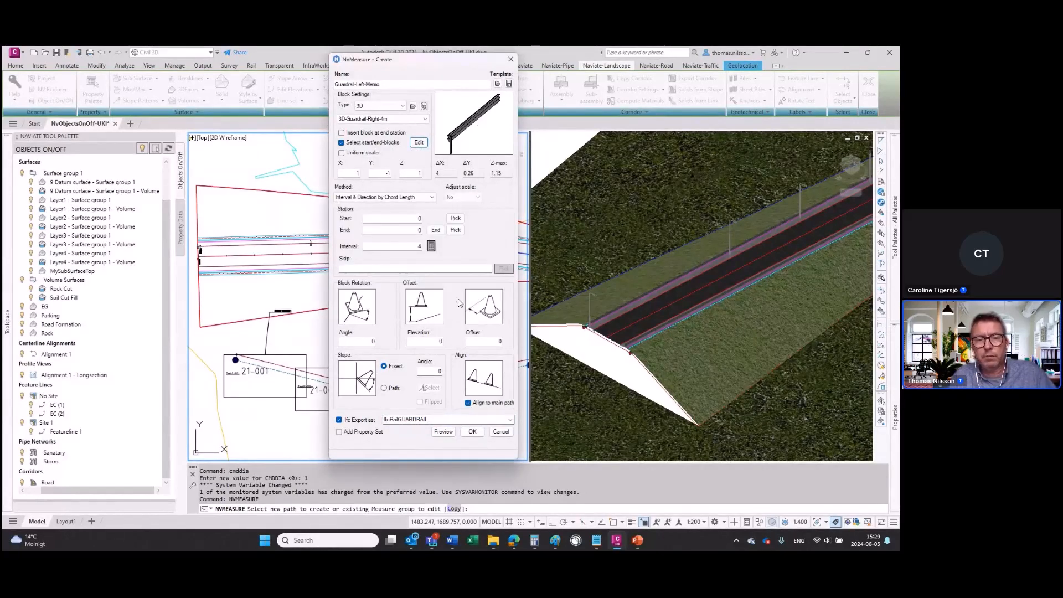
Step: Compare the guardrail block's X length and maximum height with the placement interval
double_click(420, 246)
click(439, 173)
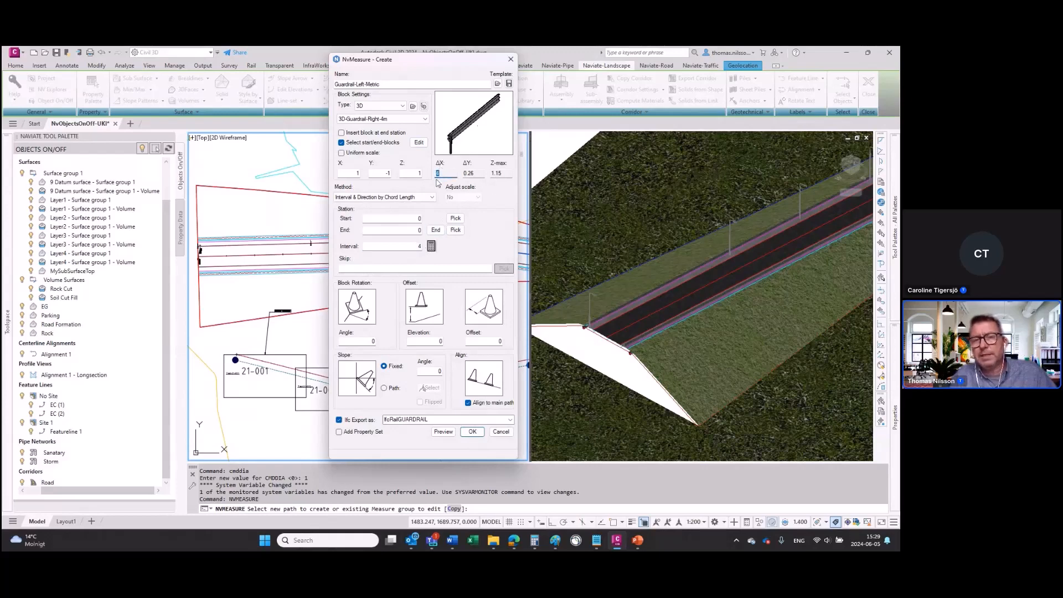
drag(507, 176, 480, 177)
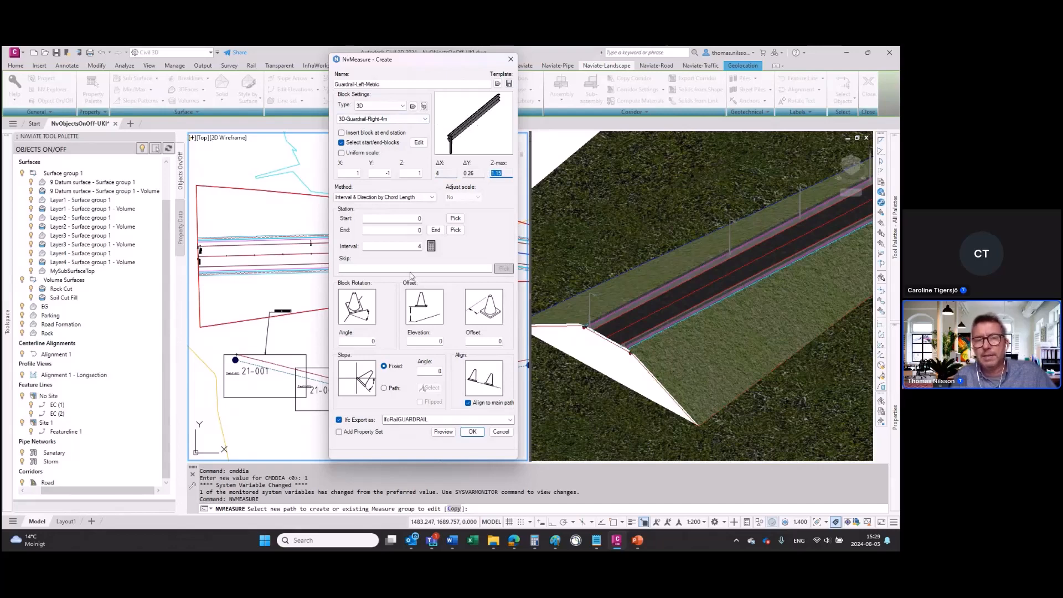
drag(444, 174, 433, 175)
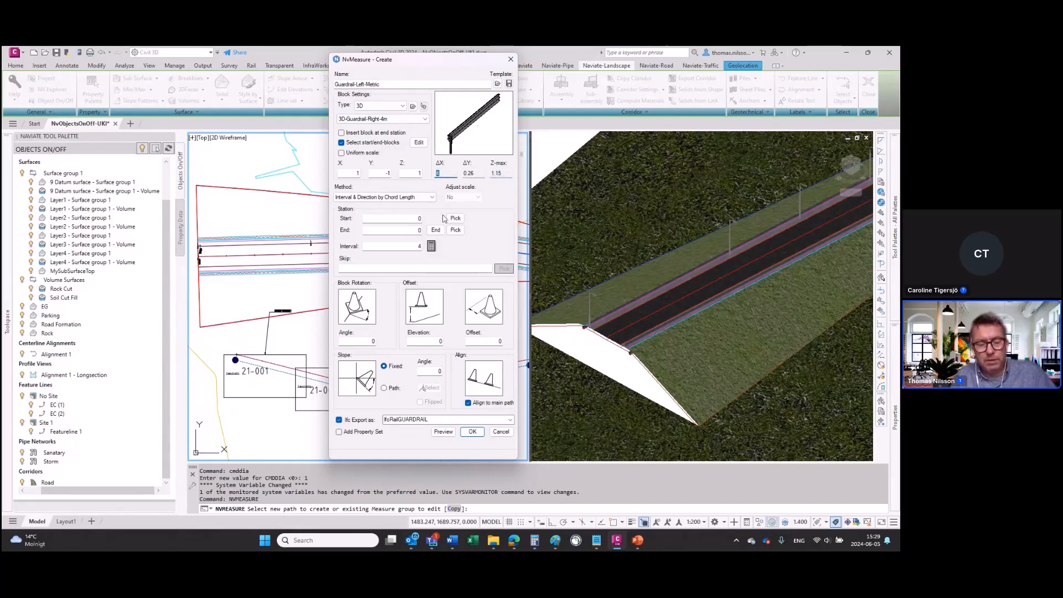
double_click(405, 247)
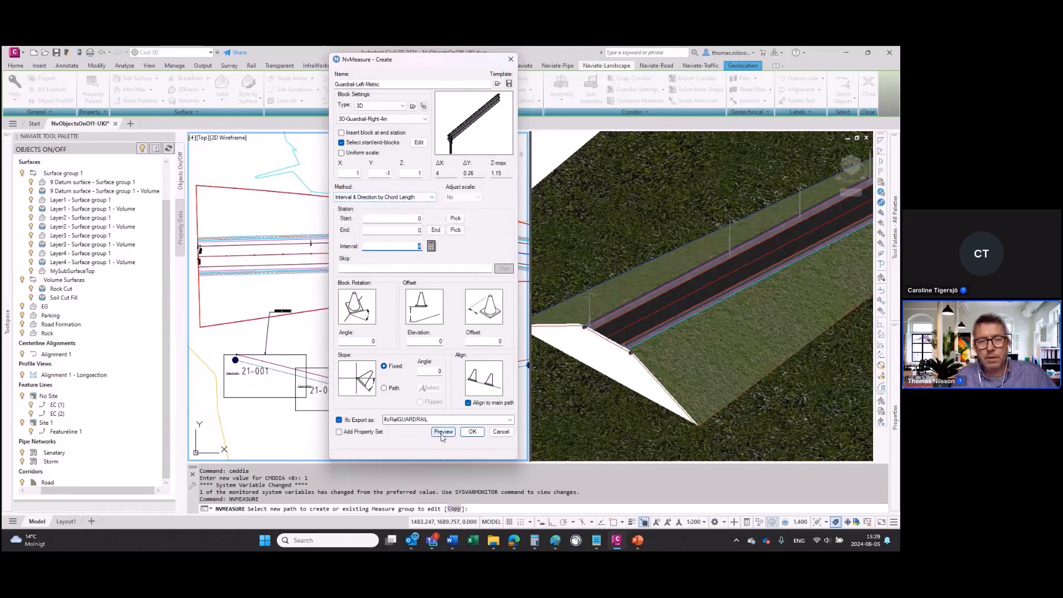
Step: Preview the guardrail and examine in the plan view how its segments follow the curved road edge
click(443, 432)
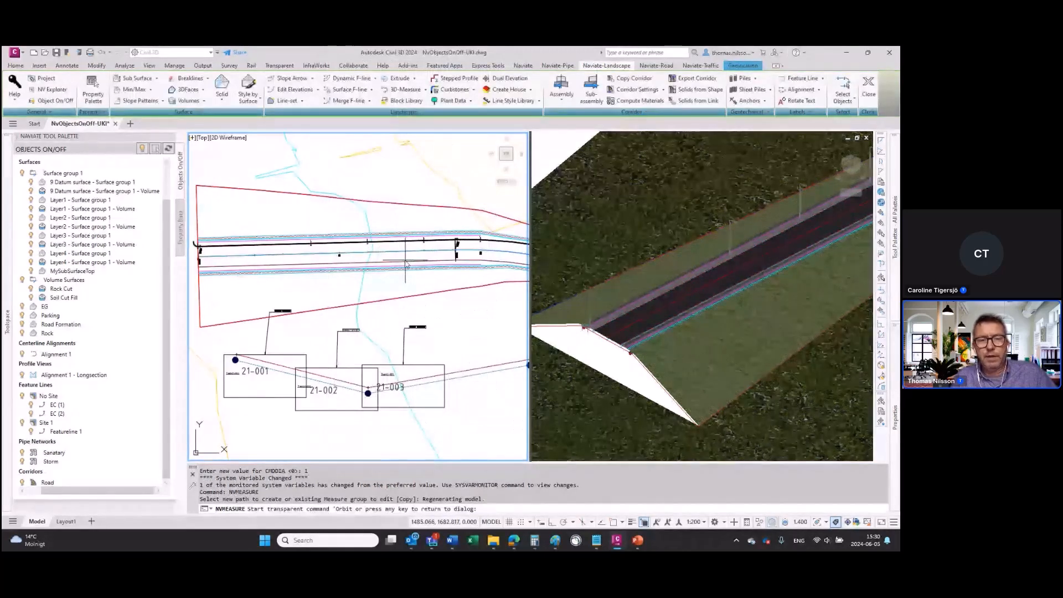
scroll(431, 268, up, 3)
scroll(461, 272, up, 2)
middle_drag(460, 271, 129, 284)
middle_drag(454, 247, 161, 254)
middle_drag(404, 285, 188, 275)
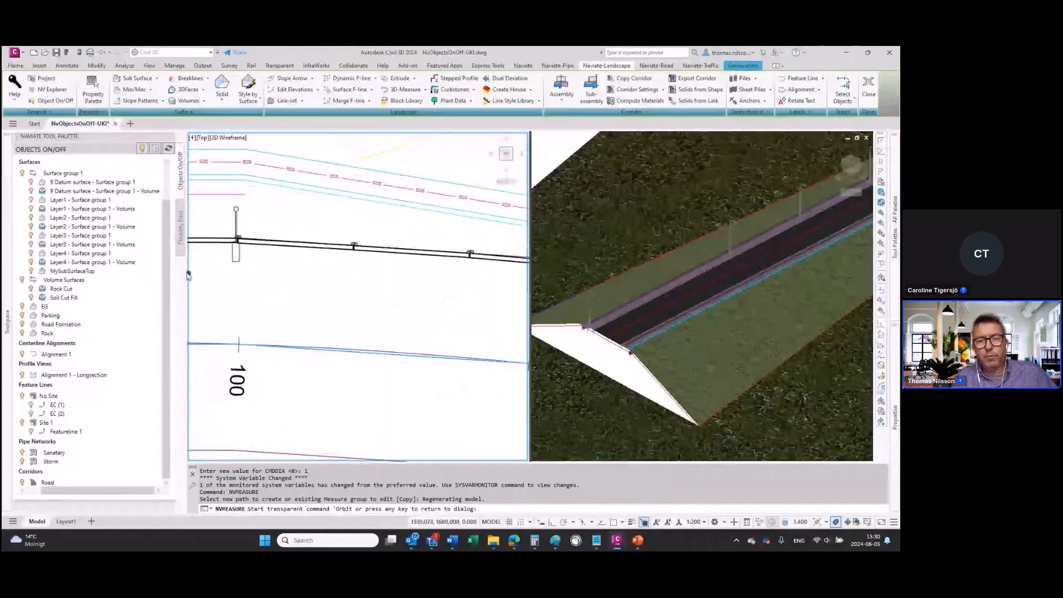
scroll(258, 235, up, 2)
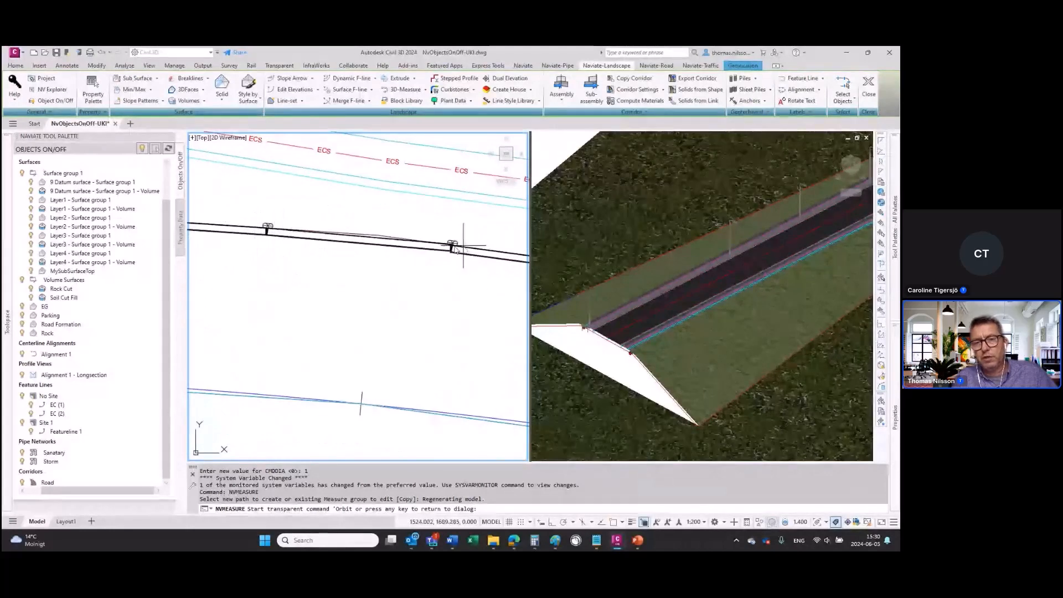
middle_drag(461, 285, 215, 239)
middle_drag(424, 290, 240, 255)
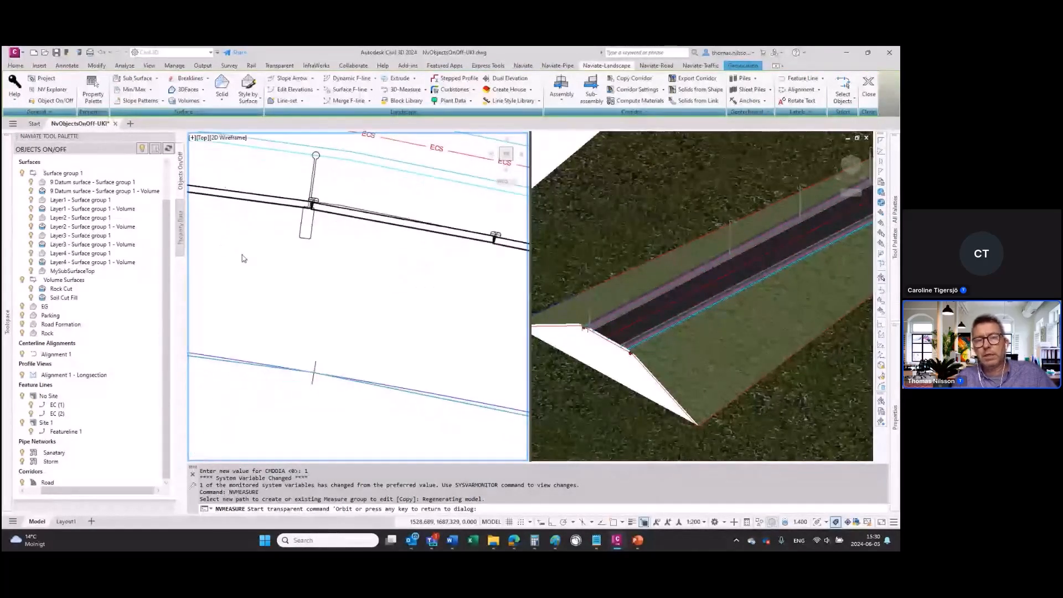
middle_drag(437, 274, 266, 265)
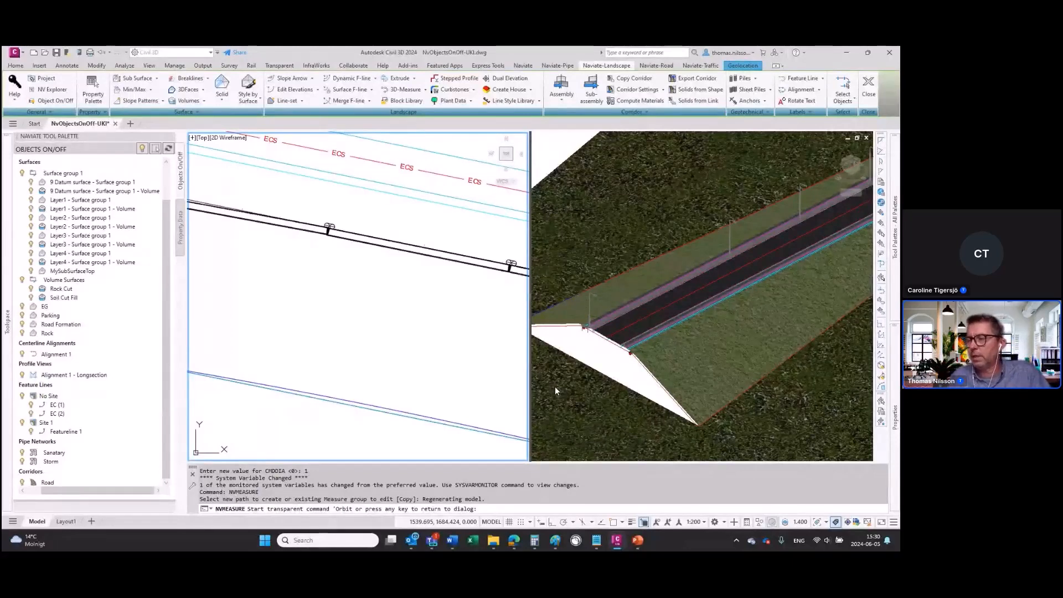
Step: Examine the previewed guardrail's position along the road edge close up in the 3D view
click(807, 267)
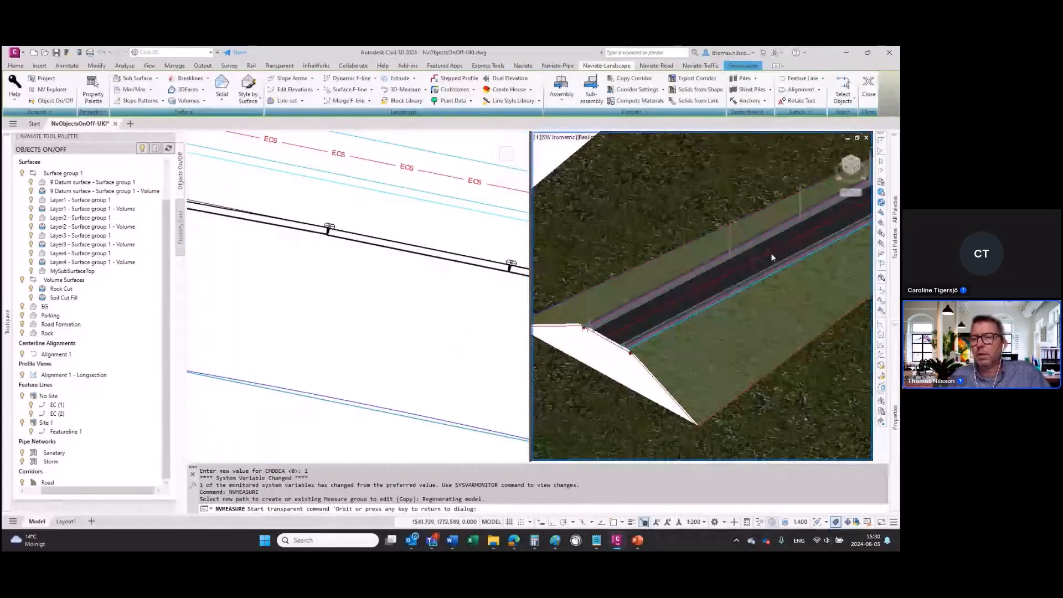
scroll(780, 237, up, 5)
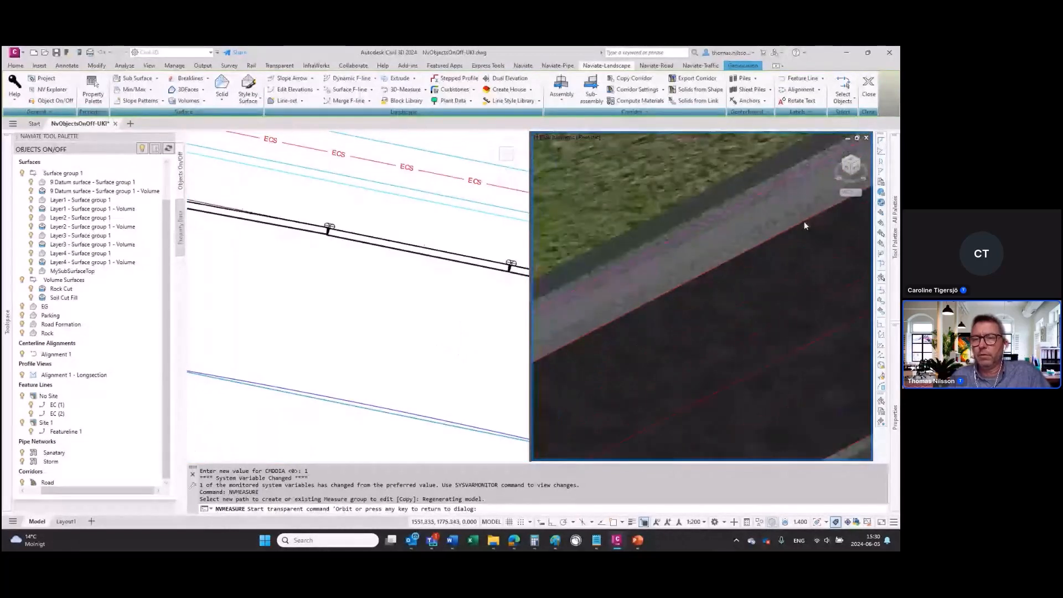
middle_drag(805, 224, 570, 424)
middle_drag(794, 299, 591, 397)
middle_drag(719, 298, 583, 395)
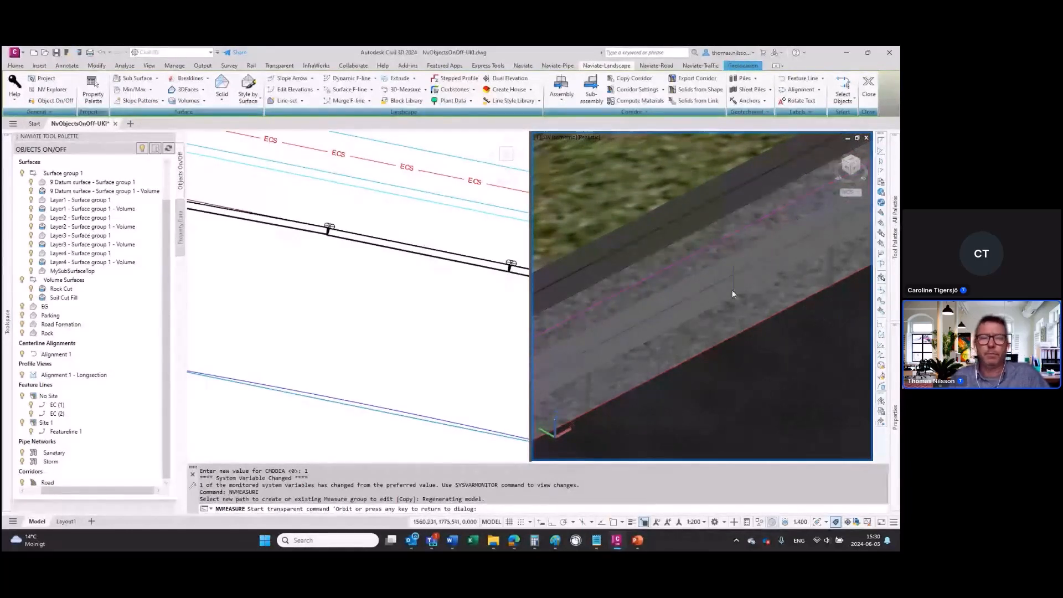
Step: Inspect a guardrail post and its segment joint close up in the plan view and end the preview
click(333, 240)
scroll(357, 233, up, 6)
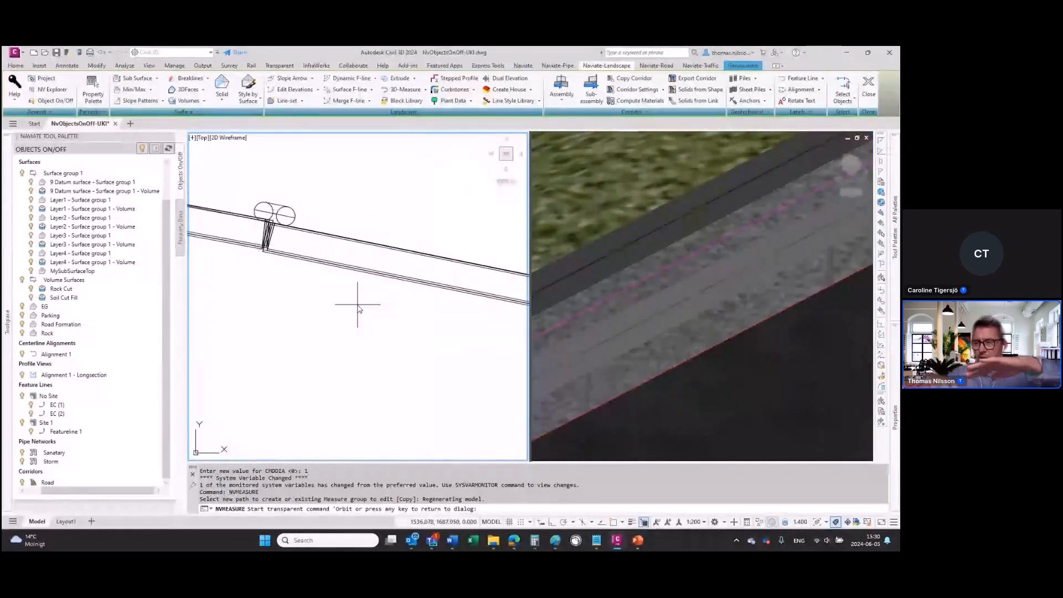
scroll(337, 300, down, 5)
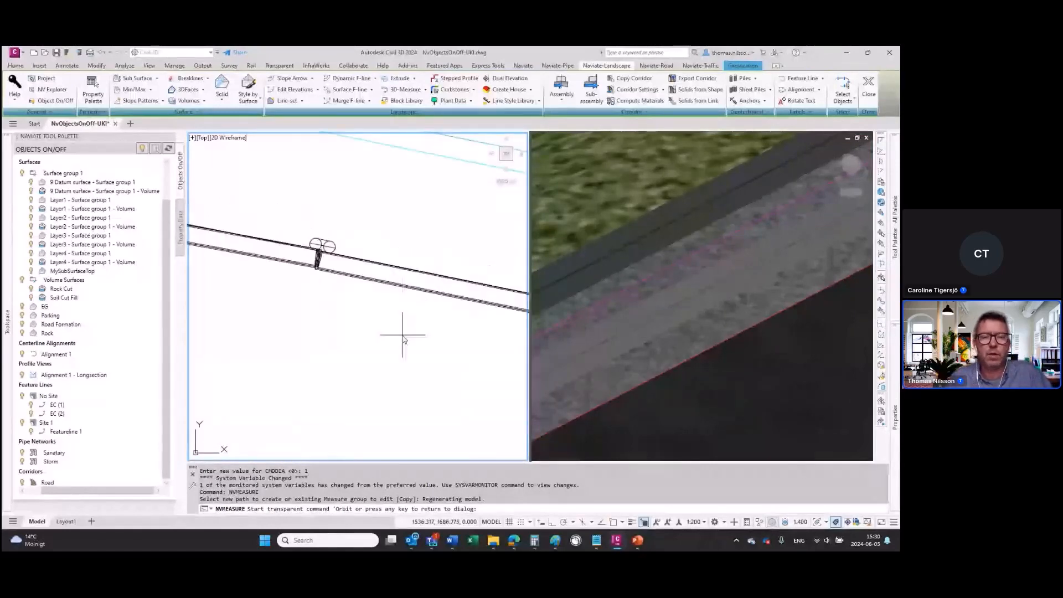
middle_drag(418, 377, 477, 291)
scroll(443, 354, down, 5)
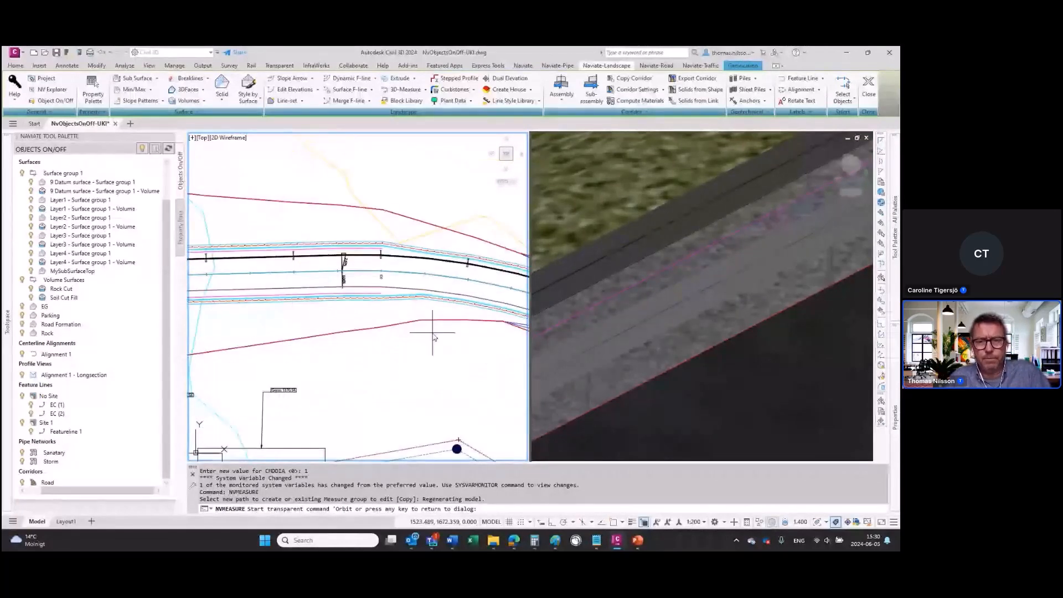
key(Return)
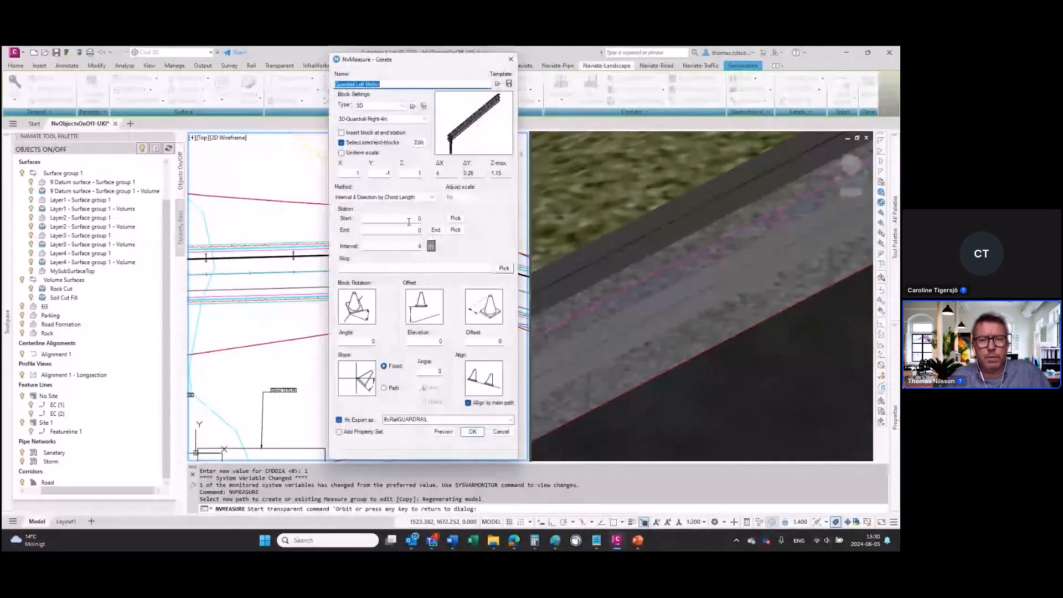
Step: Set the guardrail's start station to 20 and end station to 60 and create the group
click(408, 220)
text(2)
click(413, 231)
text(6)
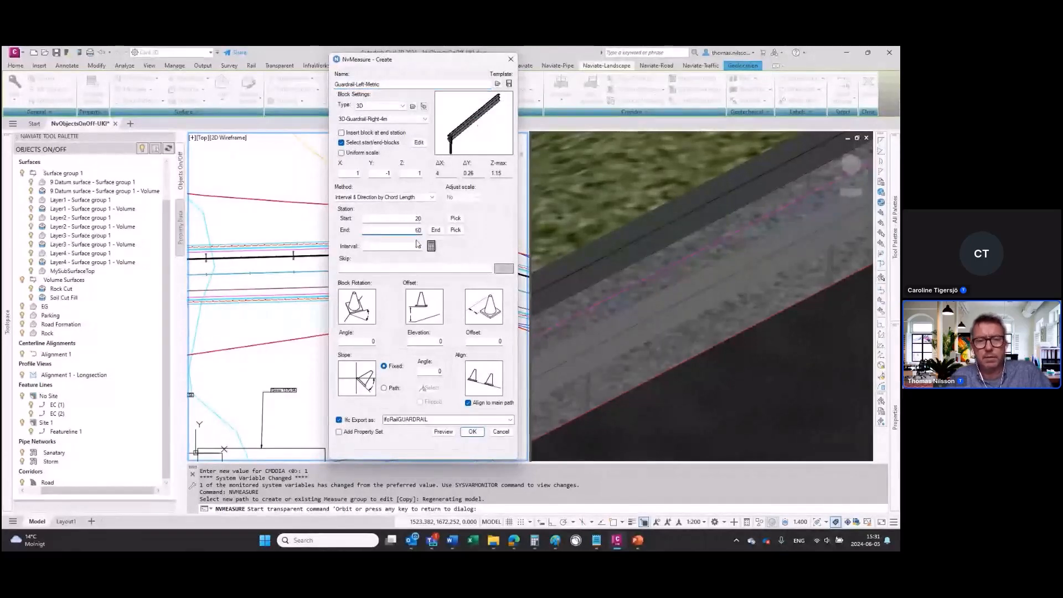
key(Tab)
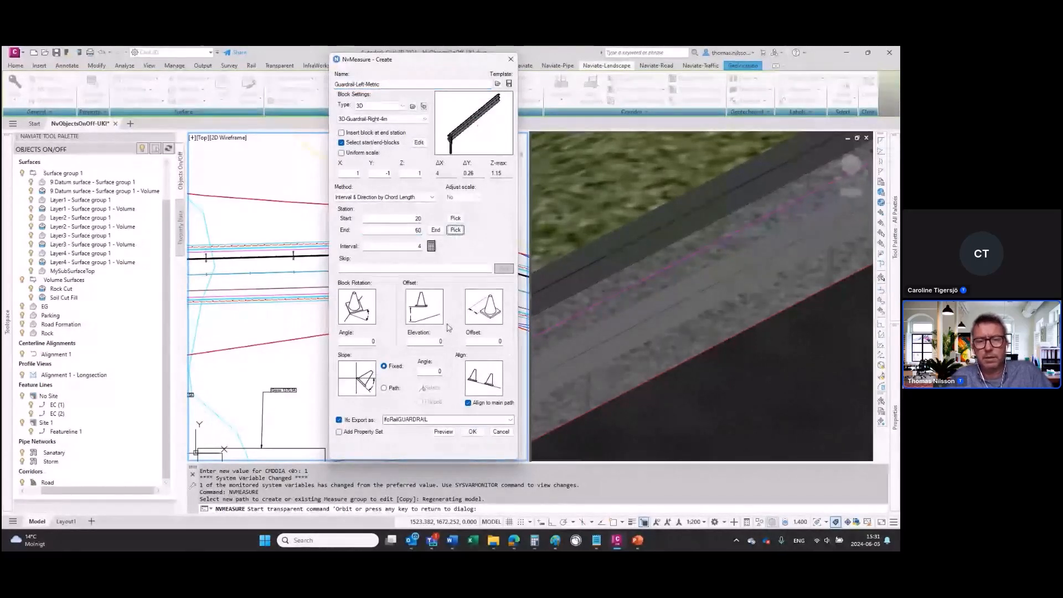
click(472, 432)
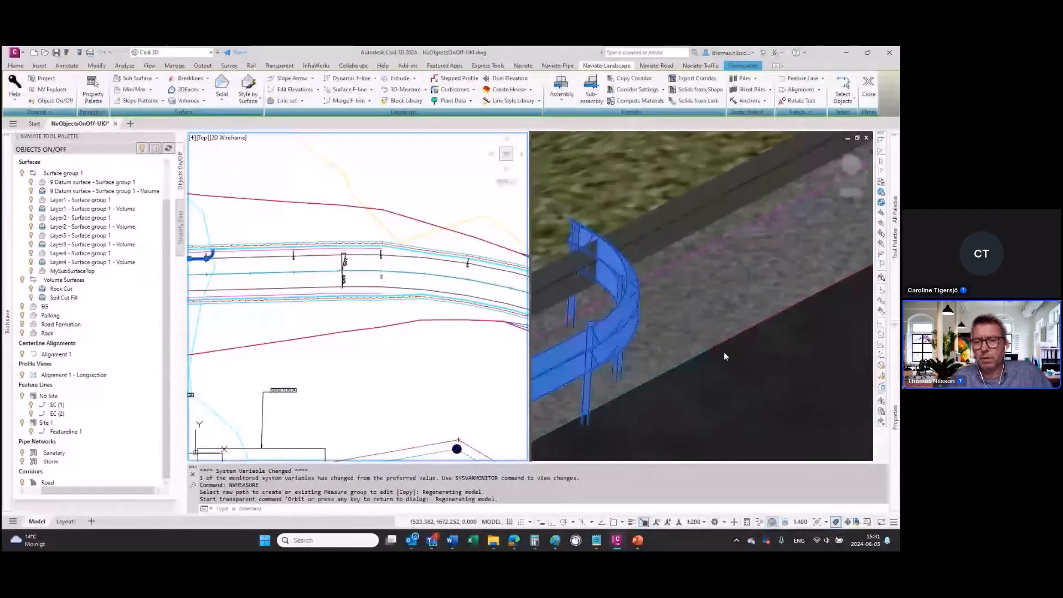
Step: Examine both curved ends of the new guardrail along the road edge in the 3D view
click(727, 388)
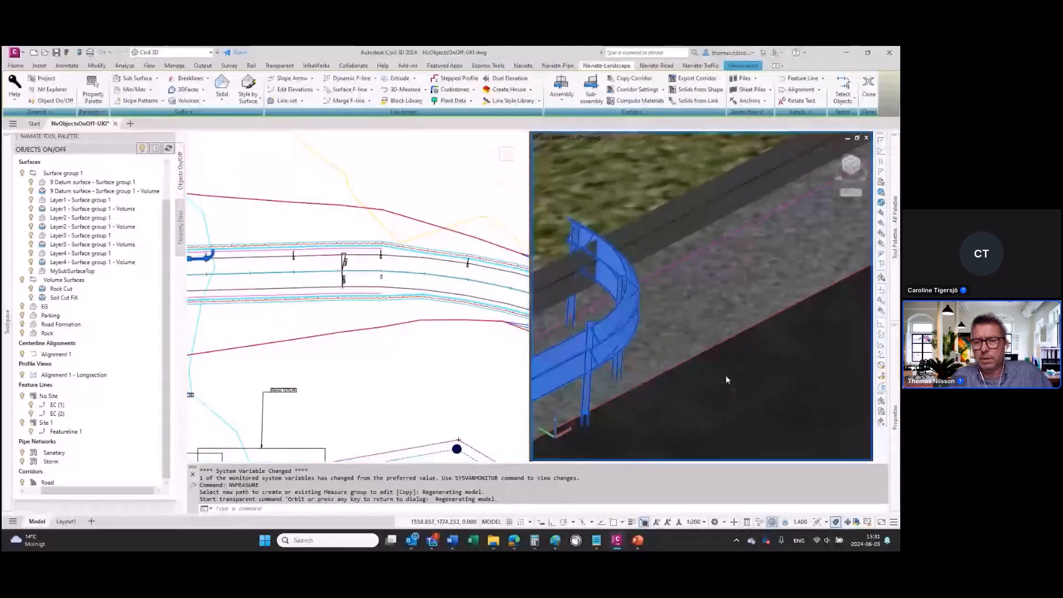
scroll(737, 376, down, 2)
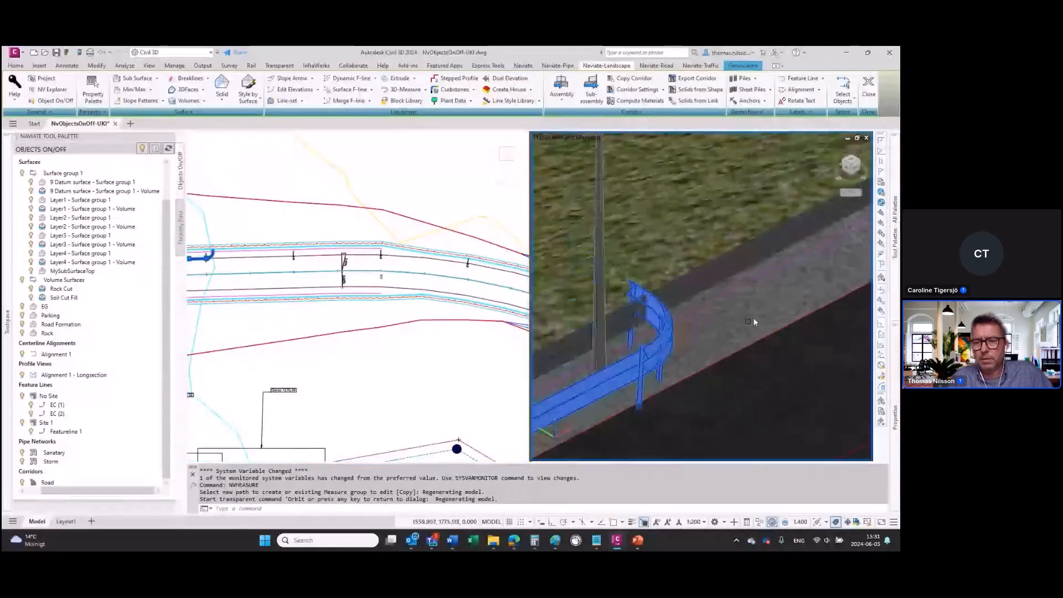
scroll(753, 318, down, 5)
middle_drag(706, 406, 802, 304)
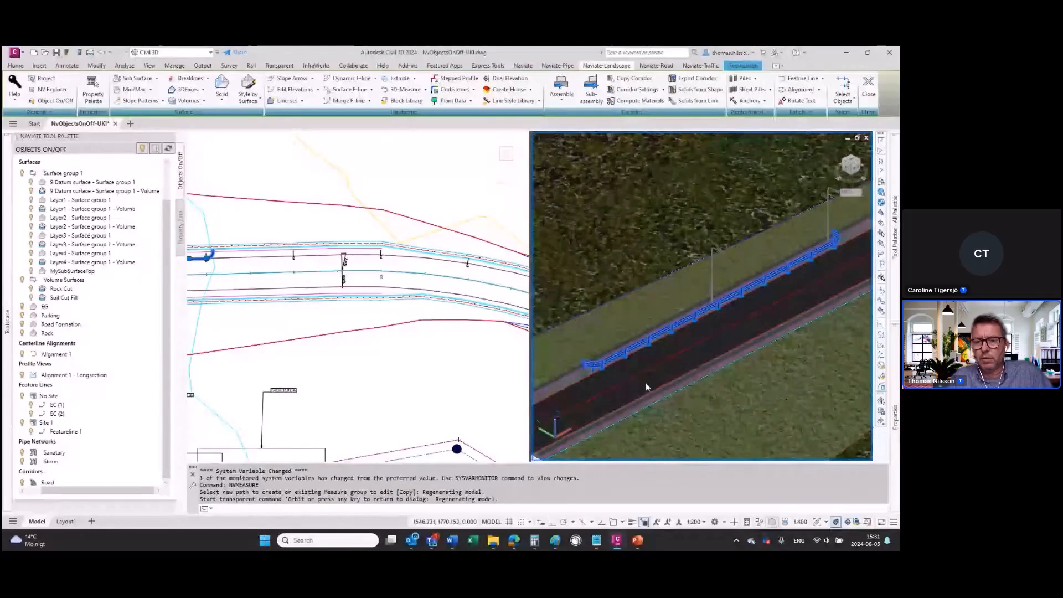
scroll(576, 374, up, 3)
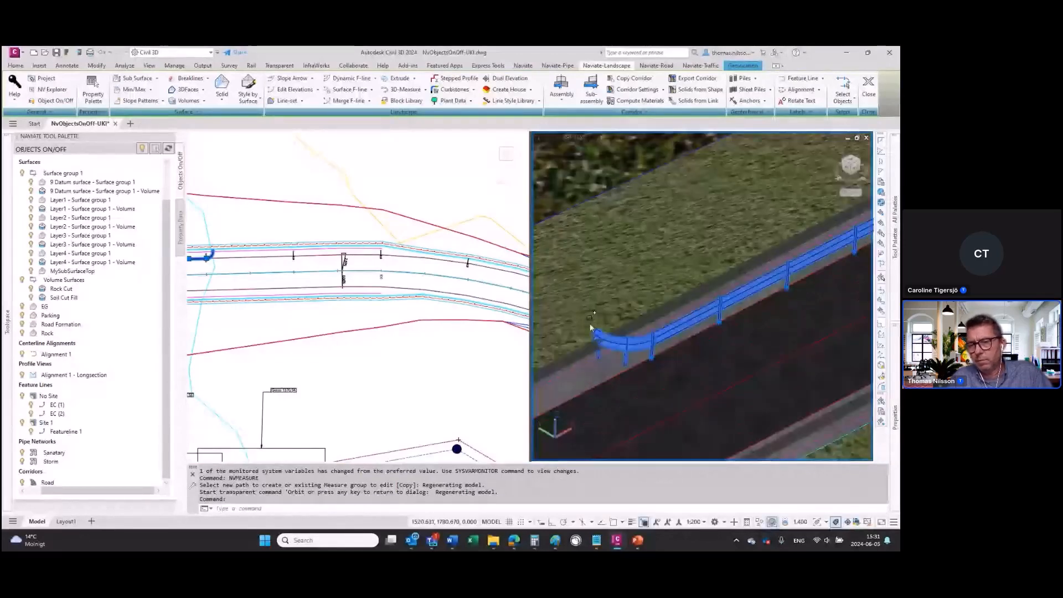
middle_drag(737, 347, 769, 362)
scroll(767, 241, up, 4)
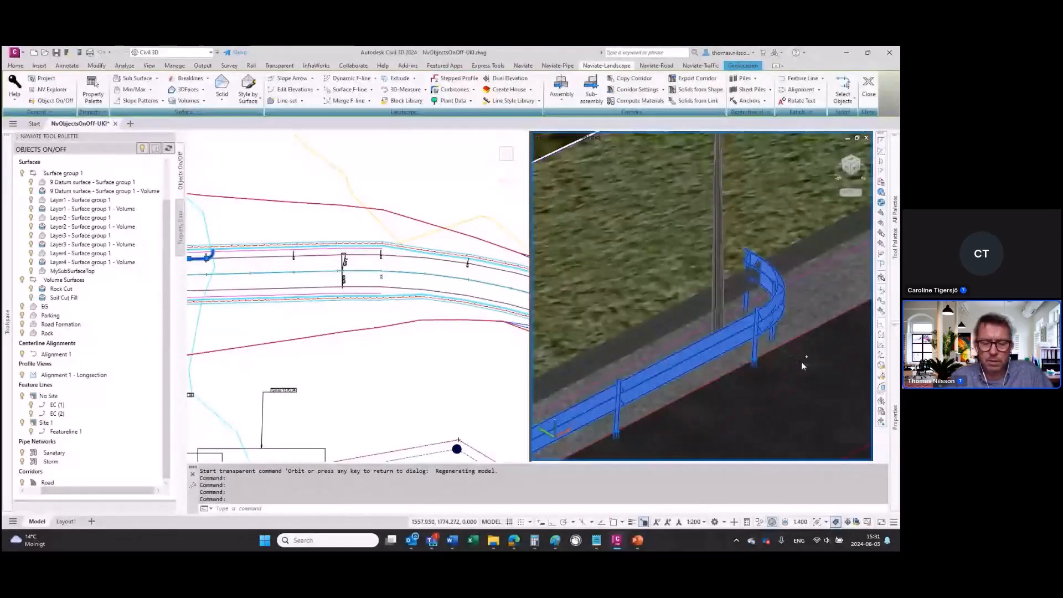
Step: Orbit the 3D view to inspect the guardrail and its posts close up from the road side
text('orbit)
key(Return)
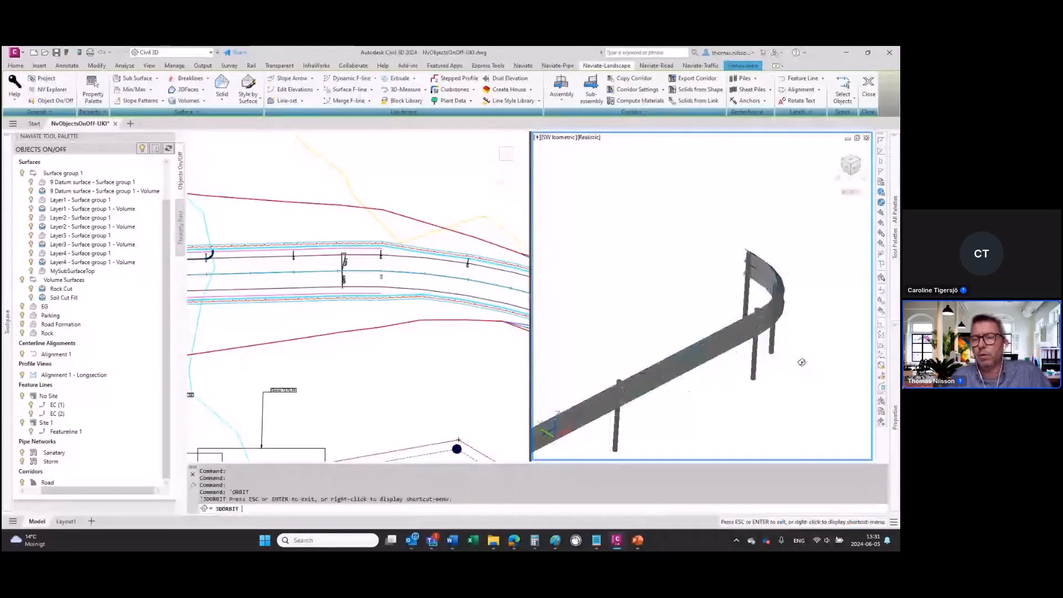
drag(802, 362, 586, 429)
middle_drag(586, 430, 819, 280)
scroll(688, 324, up, 3)
scroll(688, 324, up, 2)
key(Escape)
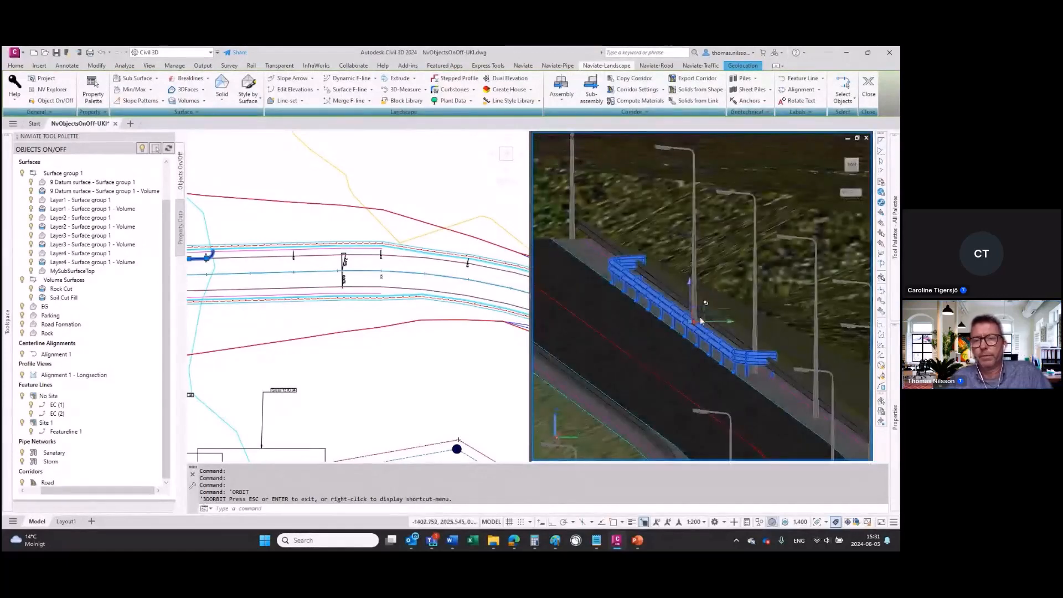
scroll(680, 337, up, 5)
middle_drag(672, 363, 790, 411)
key(Escape)
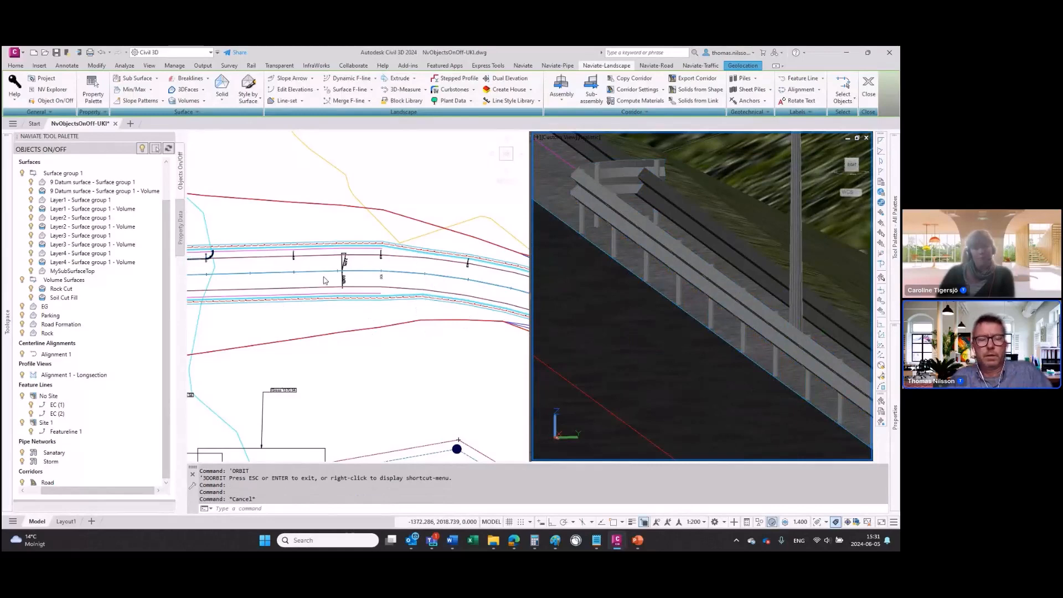
Step: Erase the two guardrail subassemblies from both sides of the Two-Lane-Guardrail-Drainage-NV assembly
click(306, 280)
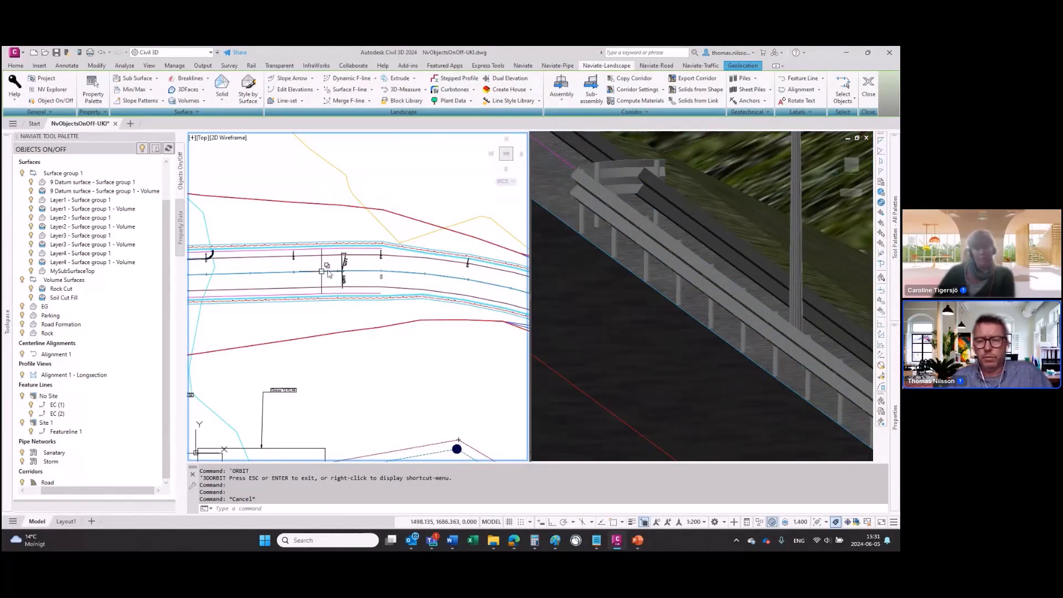
scroll(327, 273, down, 2)
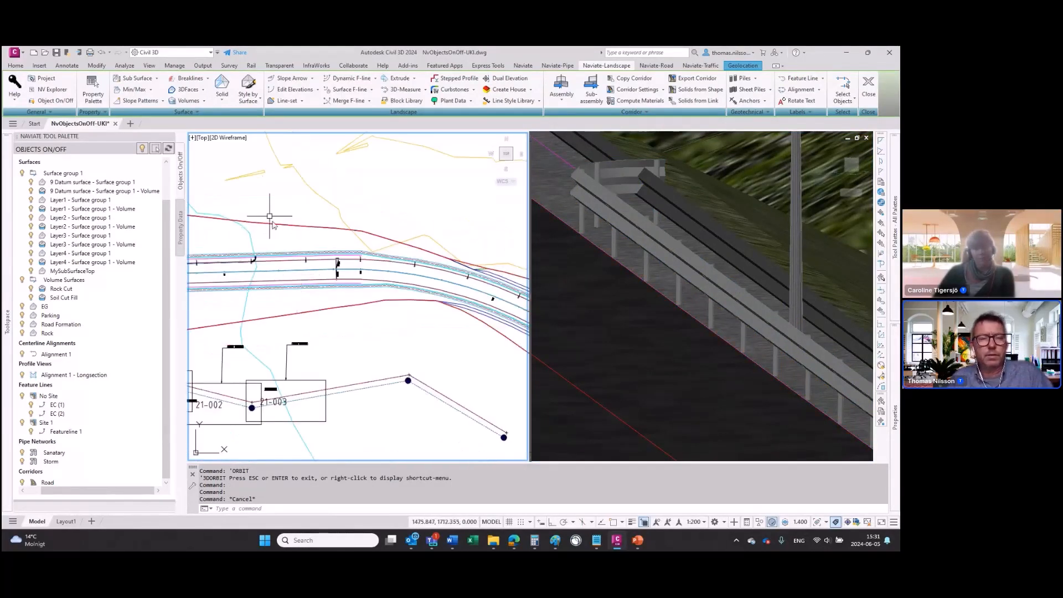
scroll(272, 224, down, 3)
scroll(322, 240, up, 6)
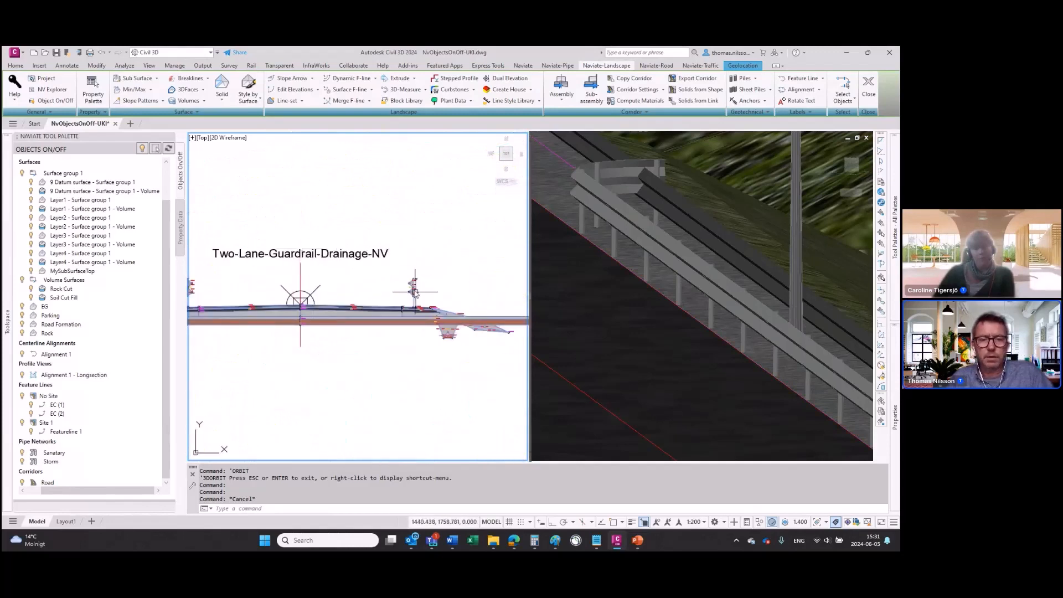
click(413, 285)
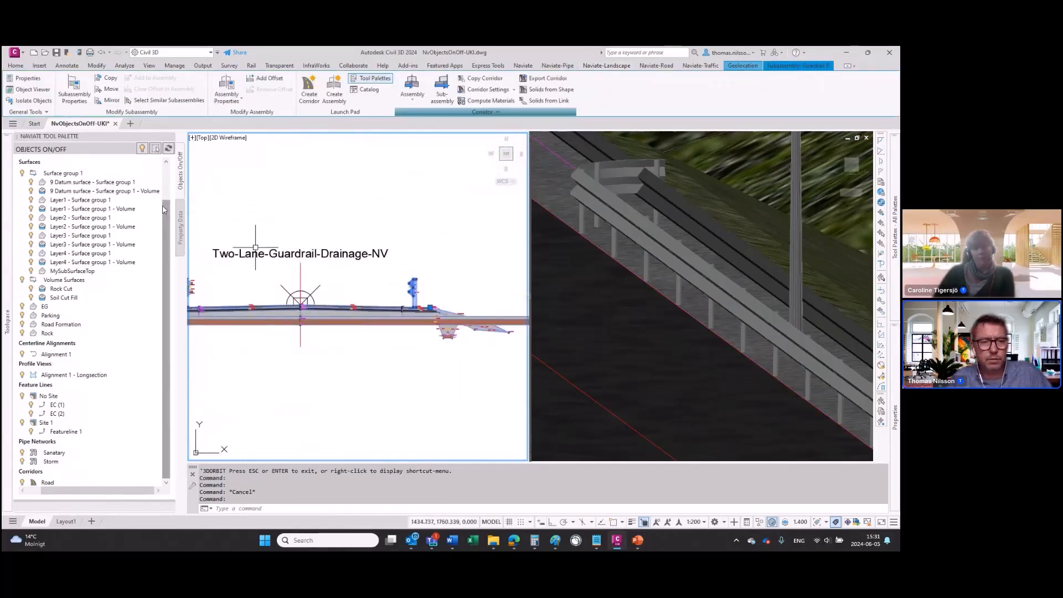
middle_drag(235, 284, 317, 279)
click(275, 282)
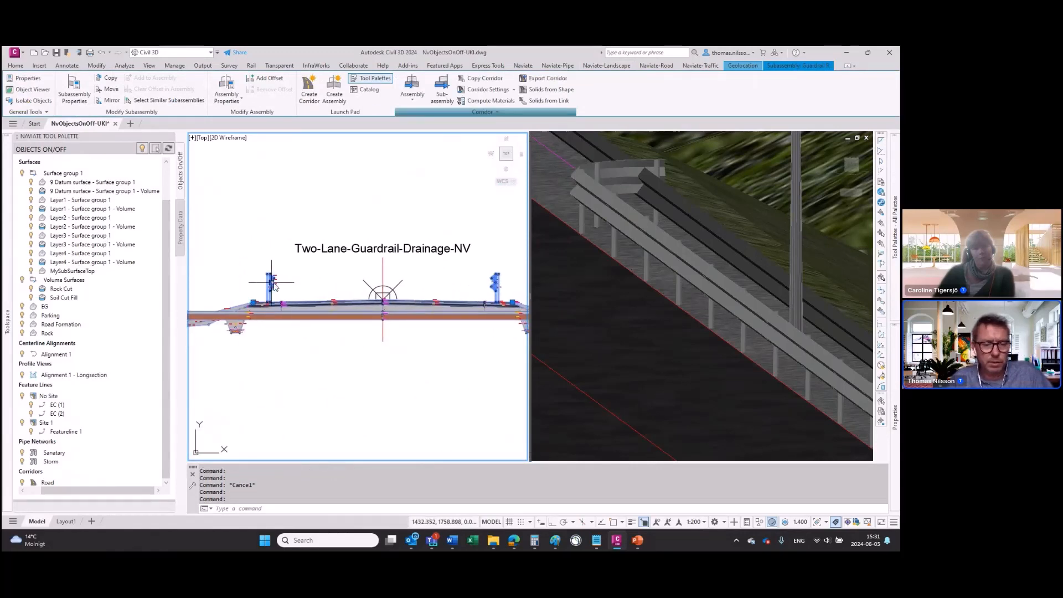
key(Escape)
key(Escape)
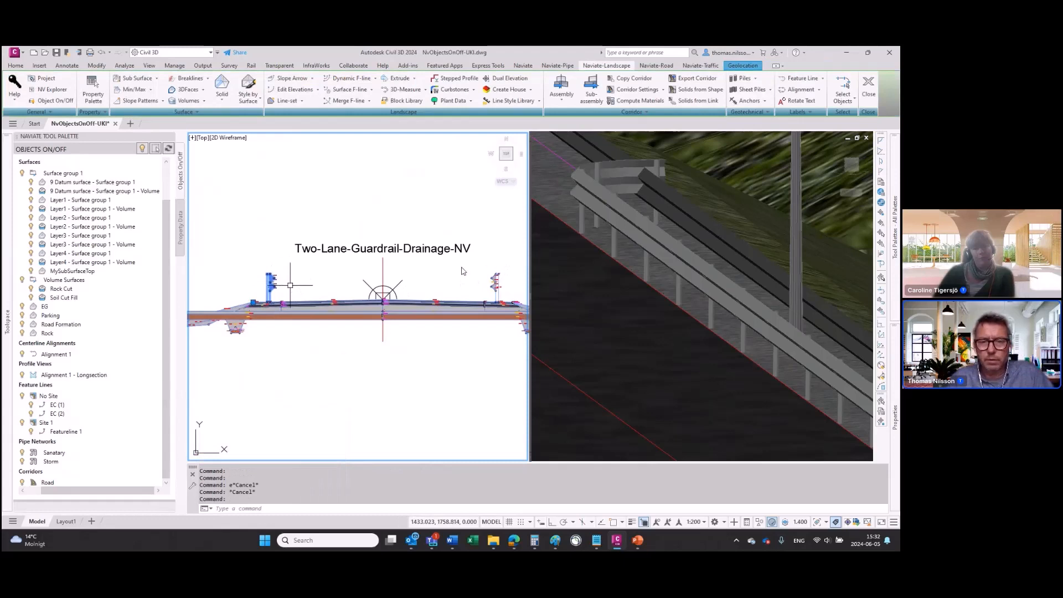
click(290, 286)
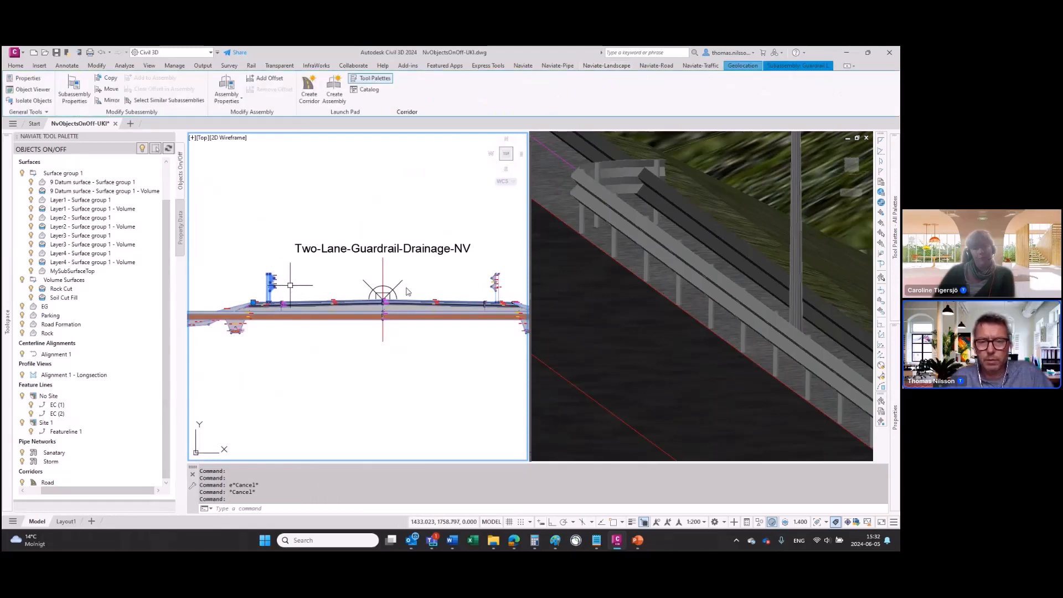
click(496, 284)
text(e)
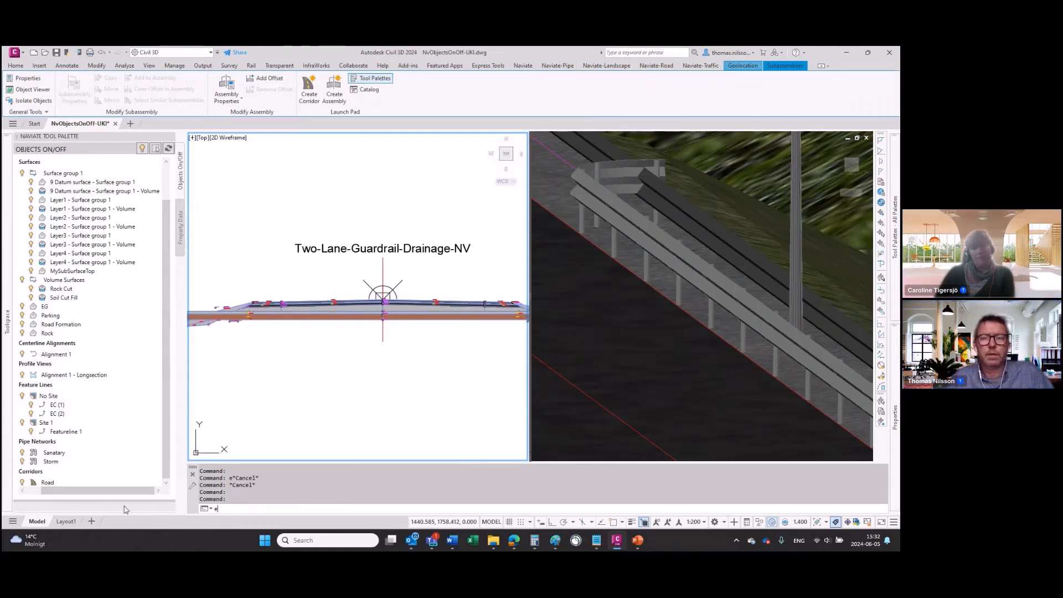
key(Return)
Step: Rebuild all corridors and check the road edges in the 3D view
mouse_move(19, 324)
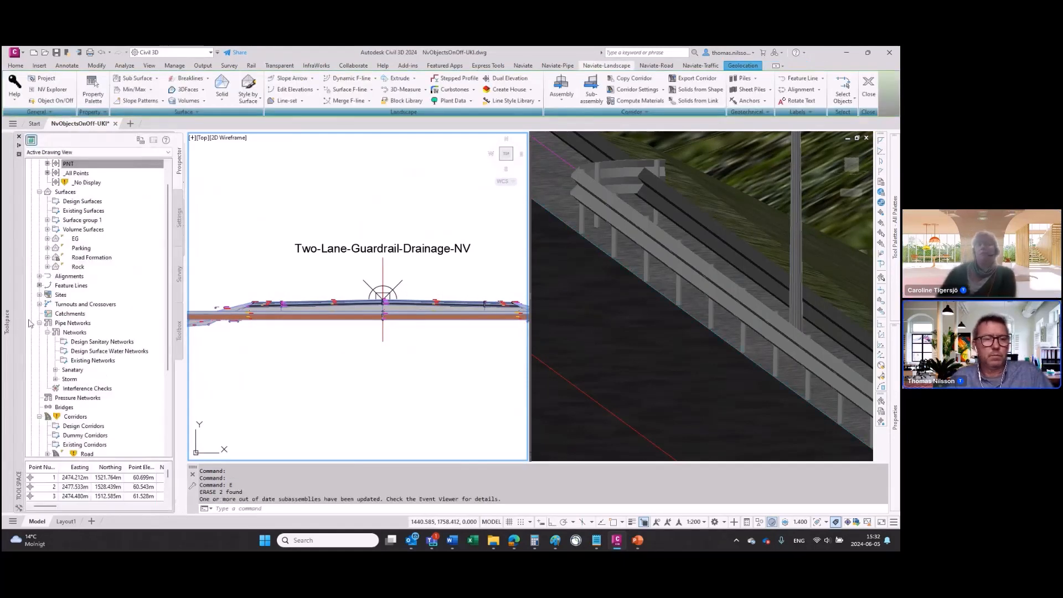
right_click(76, 416)
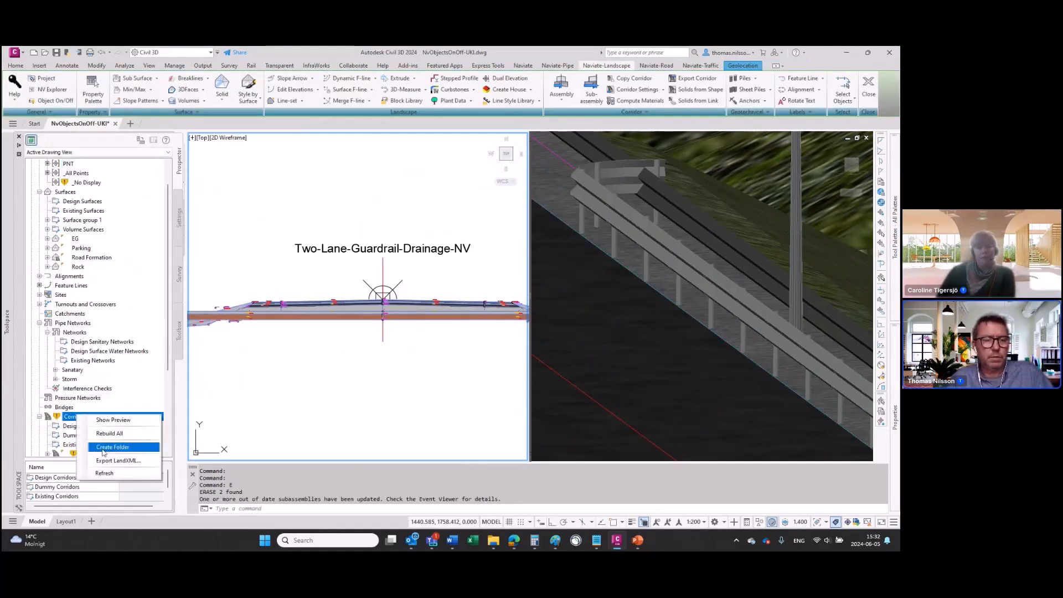
click(72, 455)
right_click(80, 448)
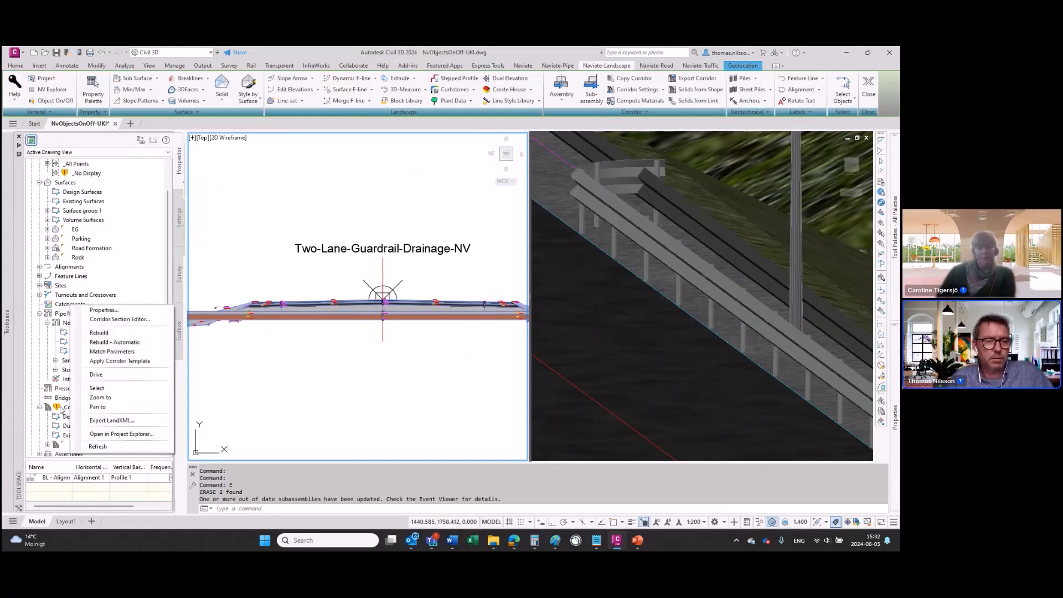
right_click(68, 408)
click(94, 425)
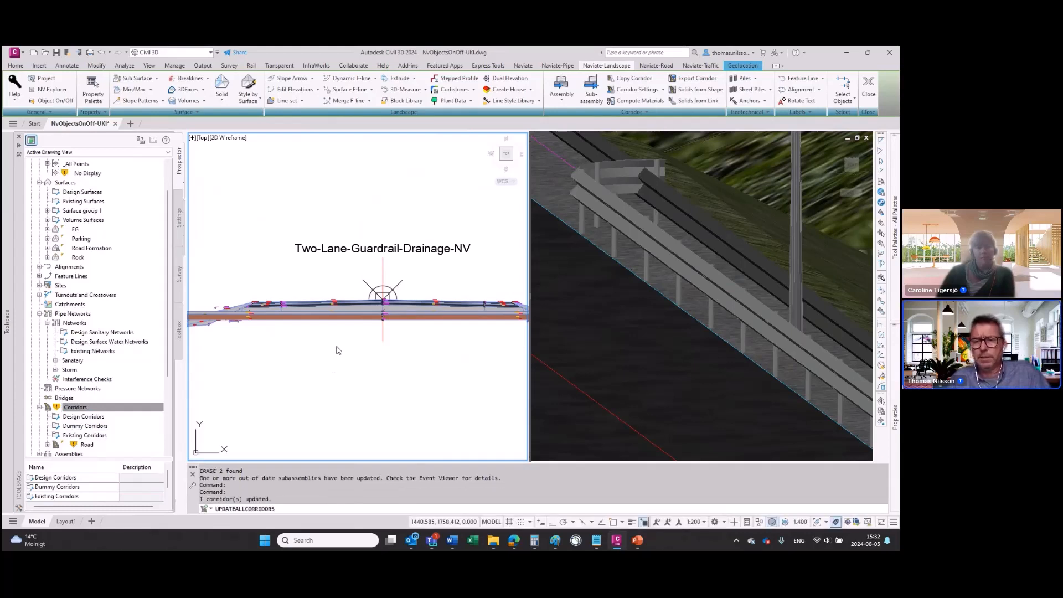
click(666, 372)
scroll(731, 371, down, 5)
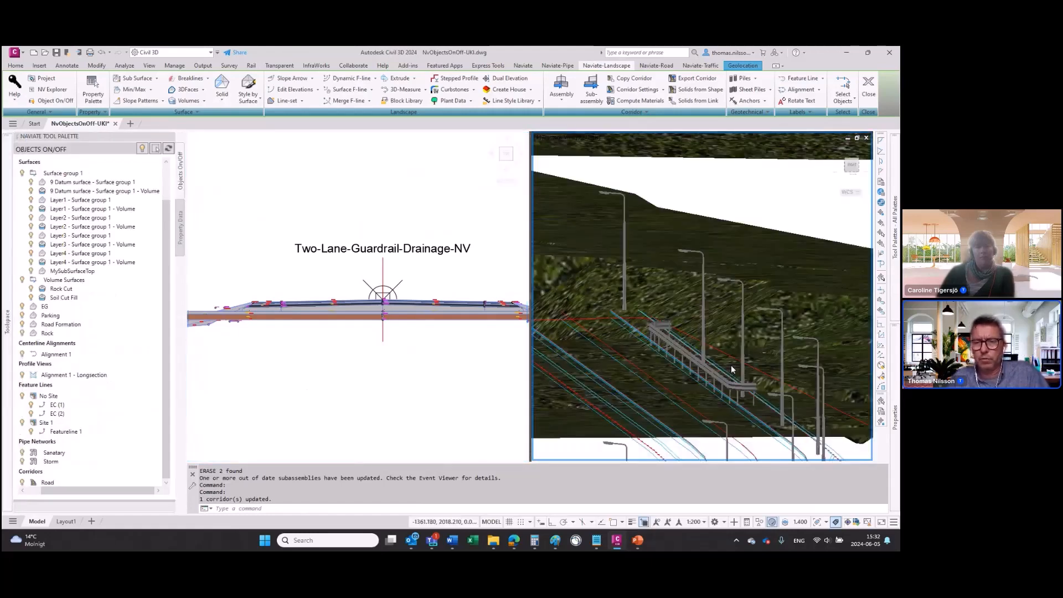
scroll(629, 288, up, 5)
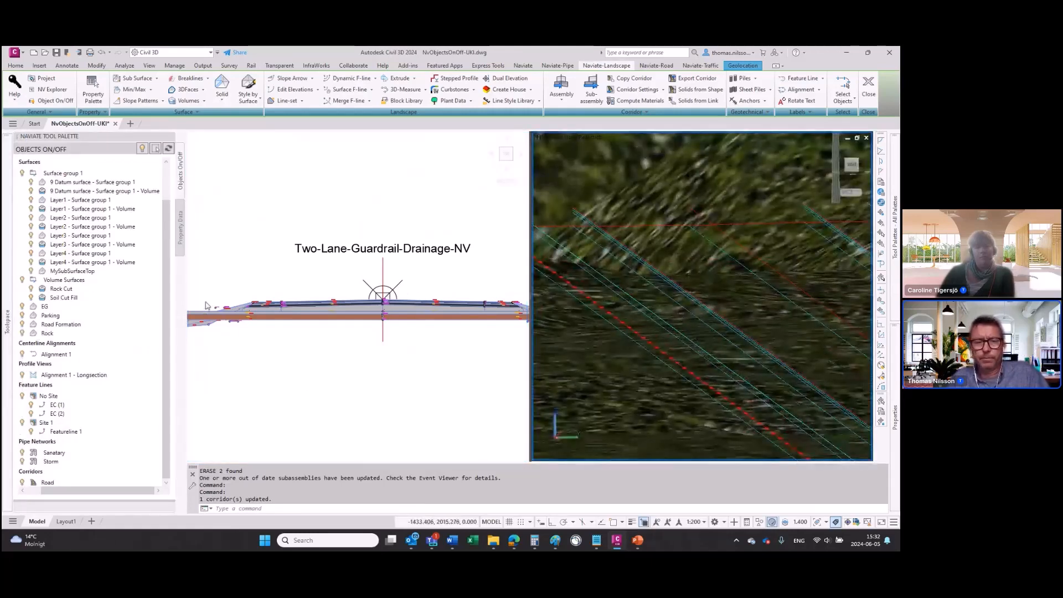
Step: Start a Naviate Extrude in the plan view along the auto corridor feature line on the road edge opposite the guardrail
click(333, 411)
scroll(366, 387, down, 2)
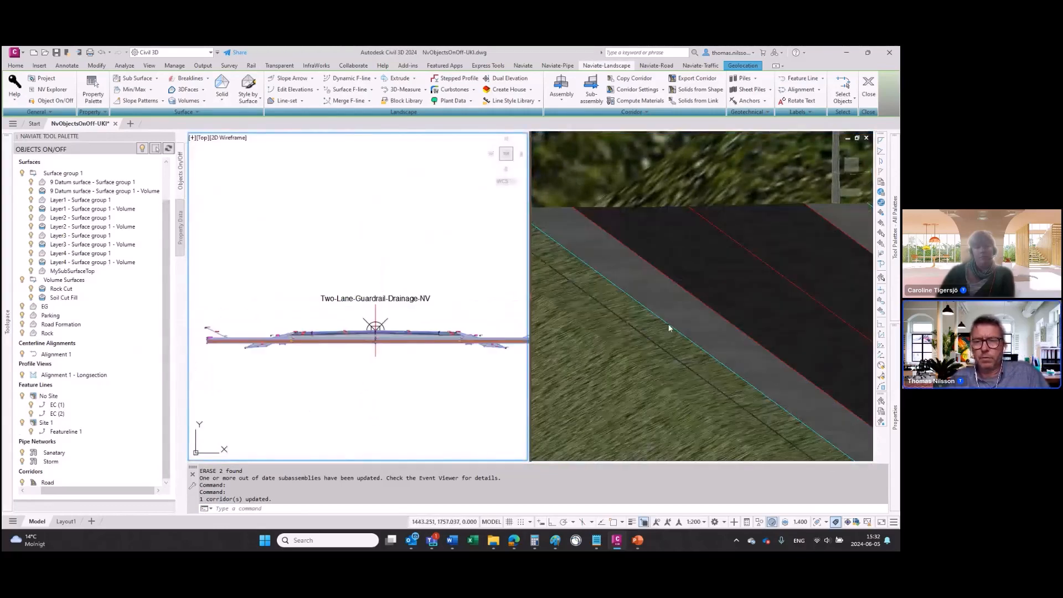
click(342, 385)
scroll(343, 388, down, 2)
scroll(364, 393, up, 10)
middle_drag(382, 310, 451, 251)
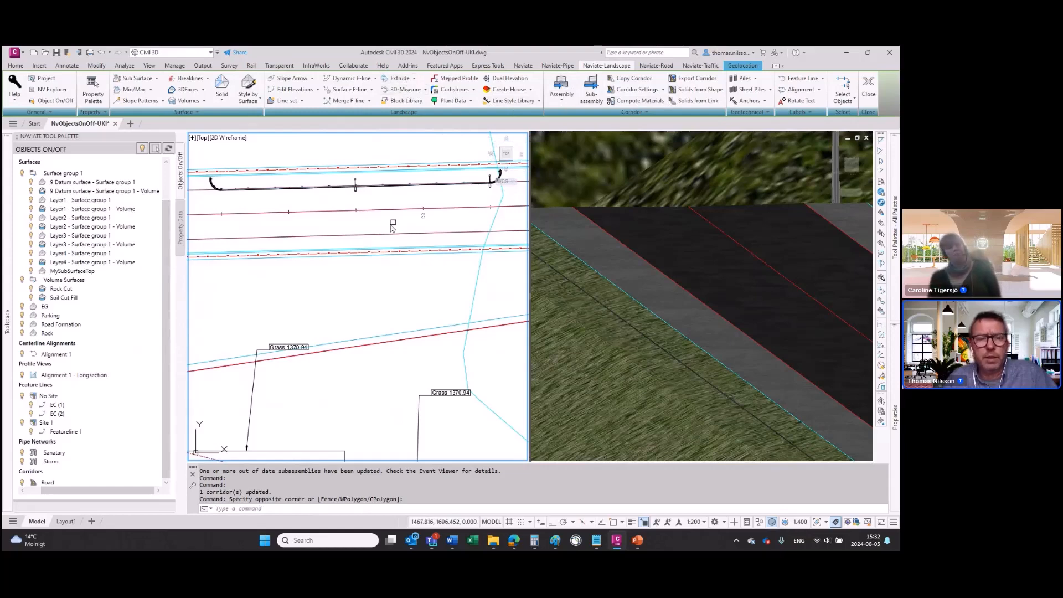
click(354, 236)
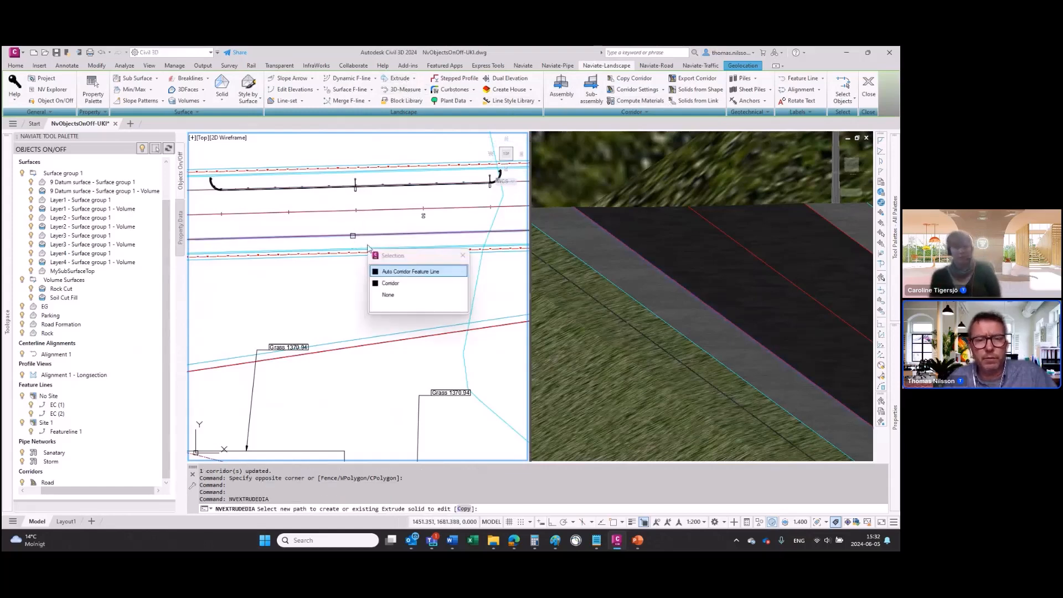
click(403, 271)
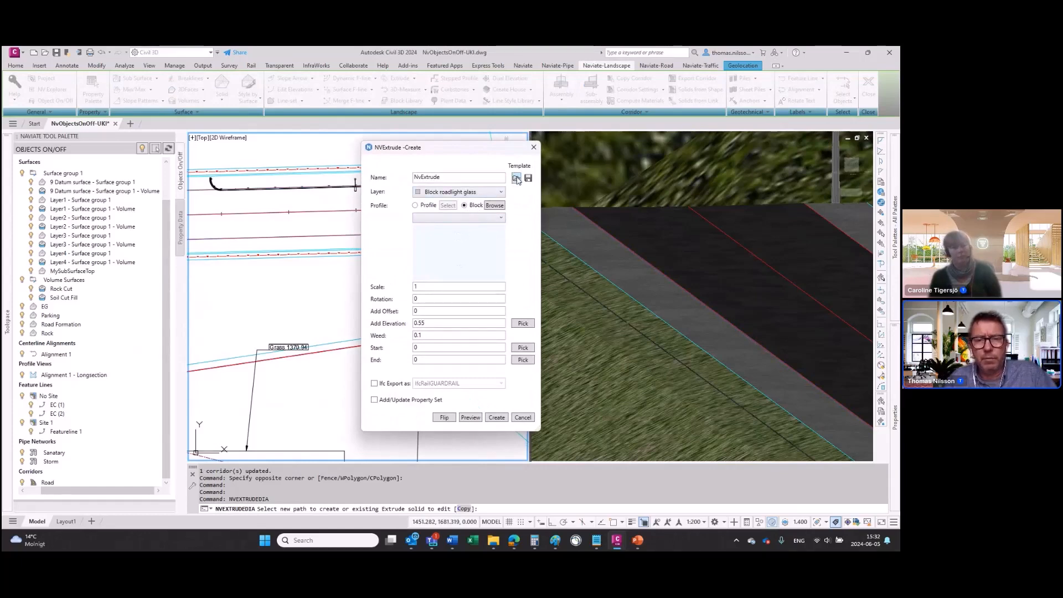
Step: Load the Guardrail_15x50cm.json template for the extrusion
click(516, 178)
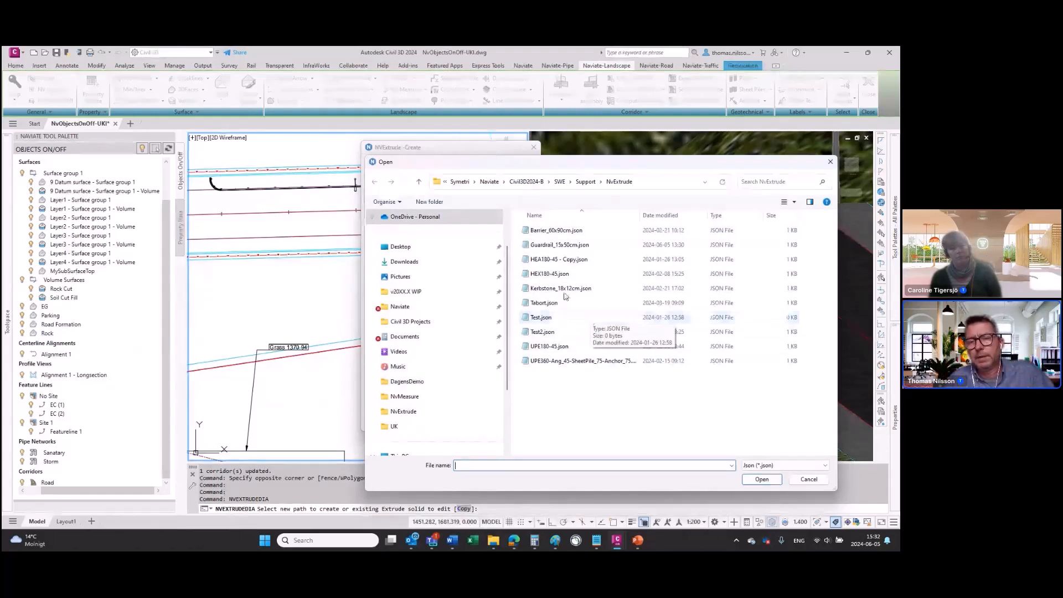
click(559, 245)
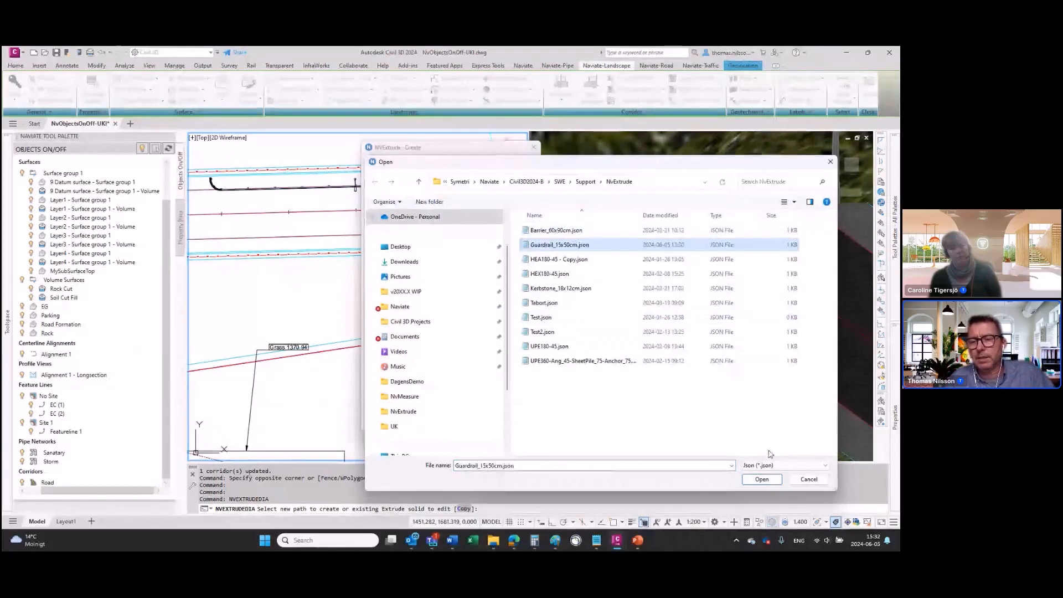
click(762, 479)
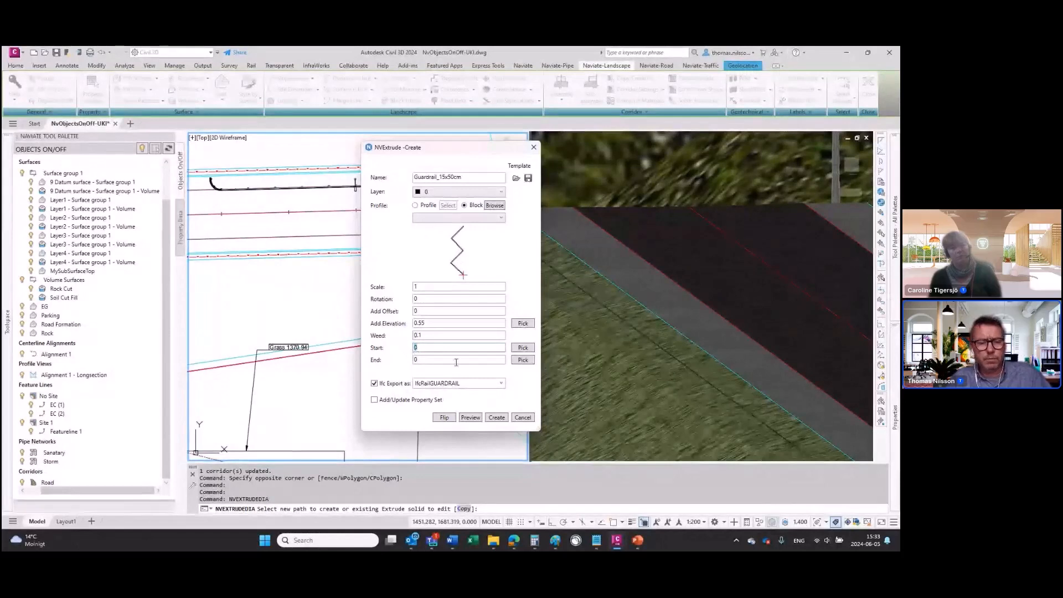
Step: Set the extrusion's start station to 20 and end station to 55.5 and preview the guardrail profile
text(20)
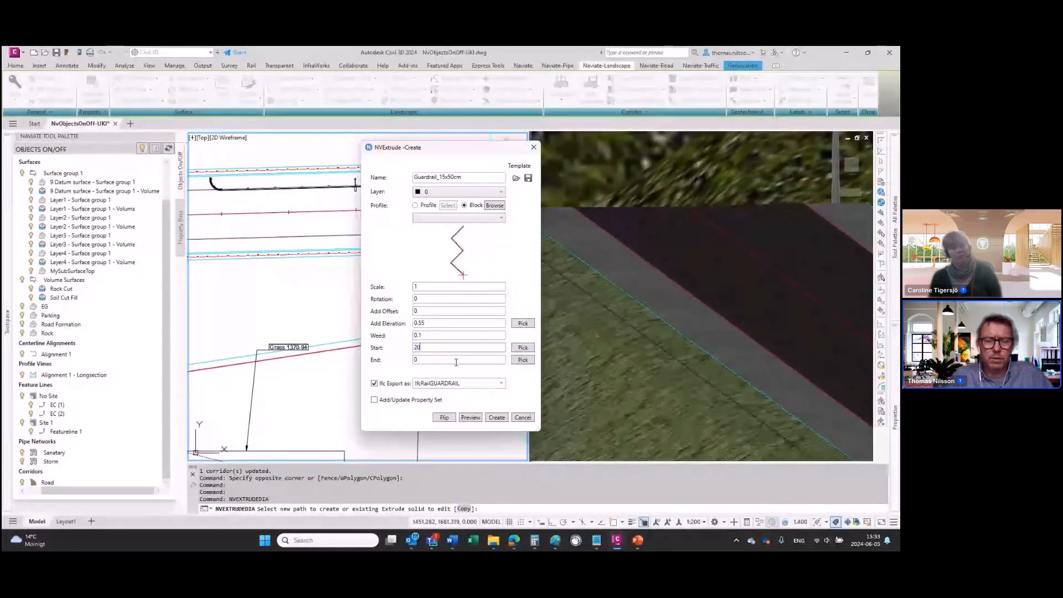
text(60)
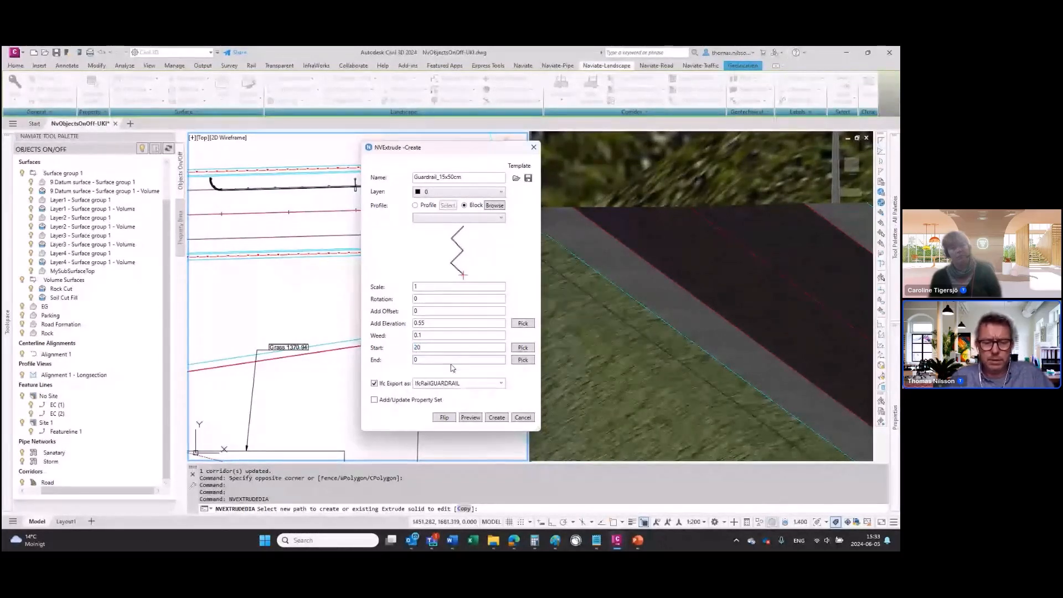
key(BackSpace)
key(BackSpace)
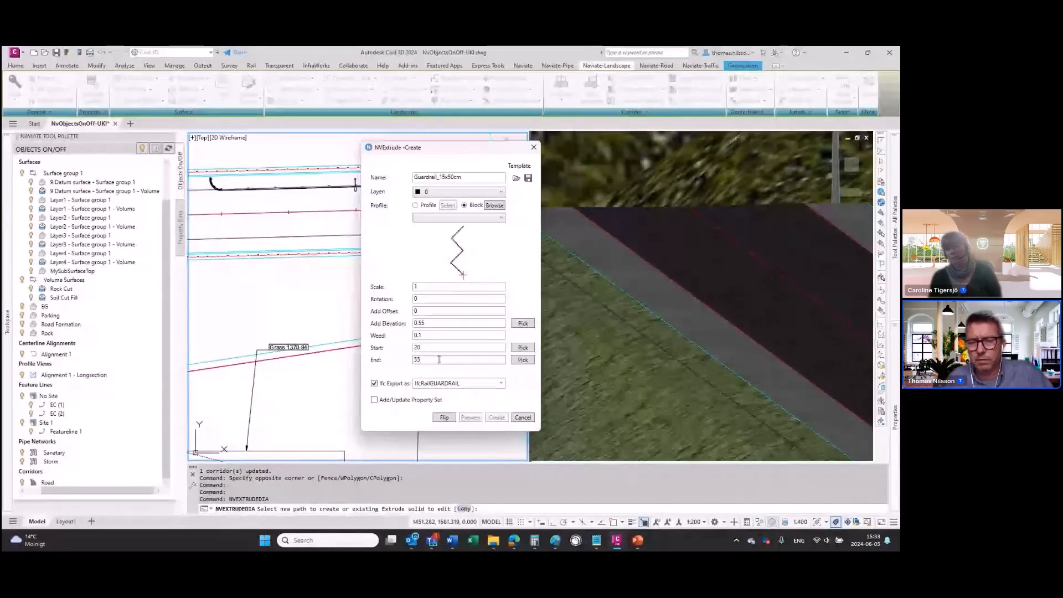
text(.5)
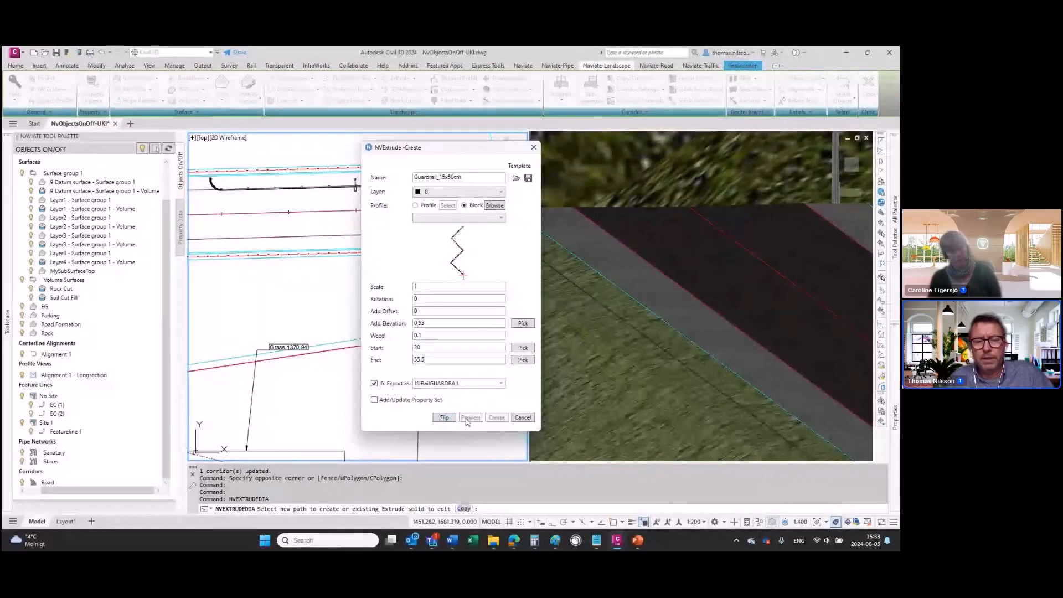
key(Tab)
click(470, 418)
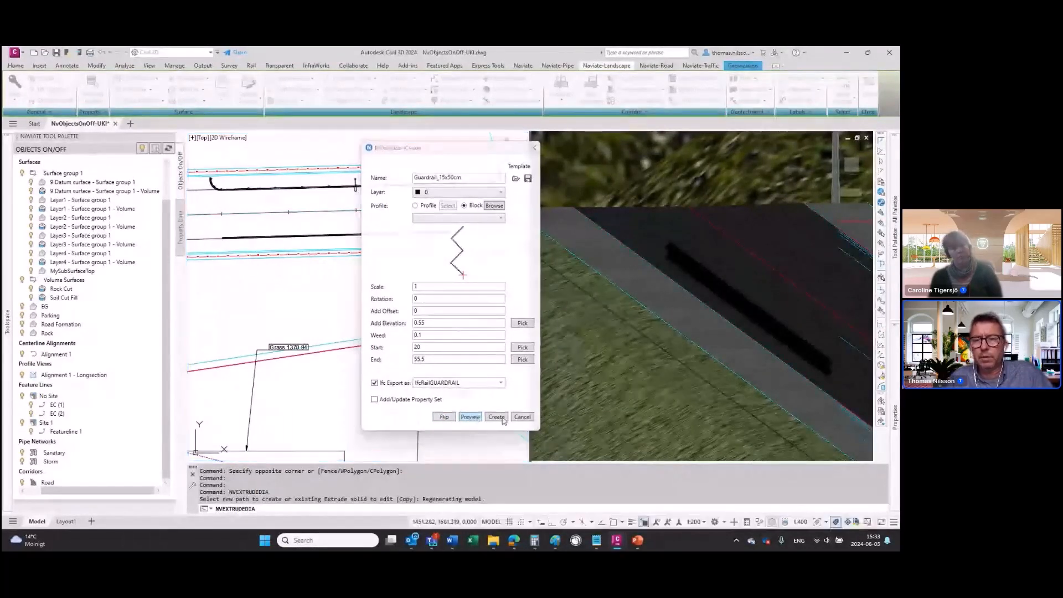
click(503, 419)
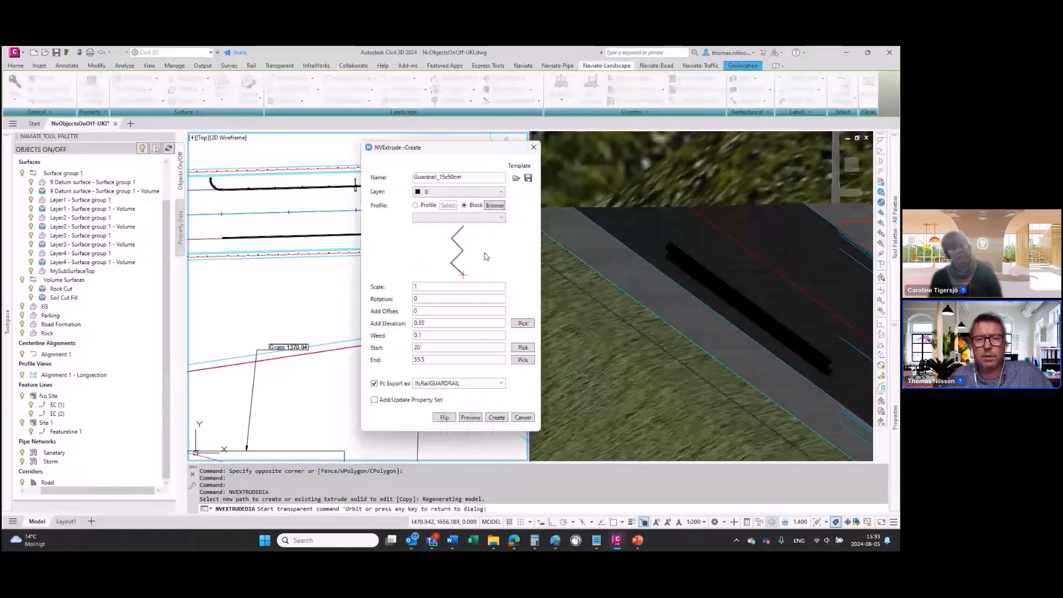
Step: Assign the Block roadlight glass layer to the guardrail extrusion, preview it and create the extrusion along the road edge
click(501, 192)
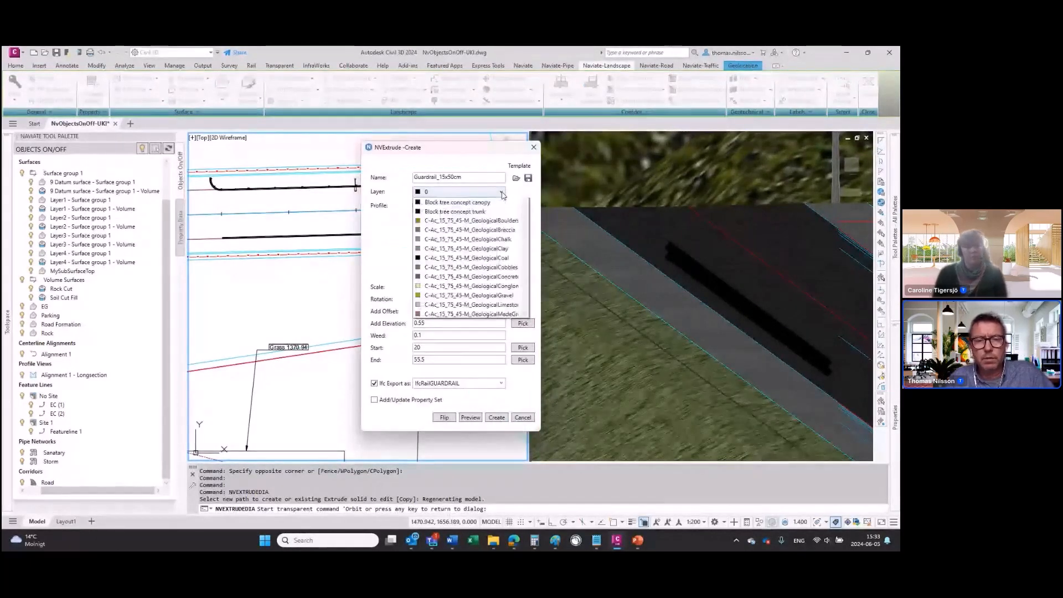
scroll(454, 233, up, 3)
click(434, 246)
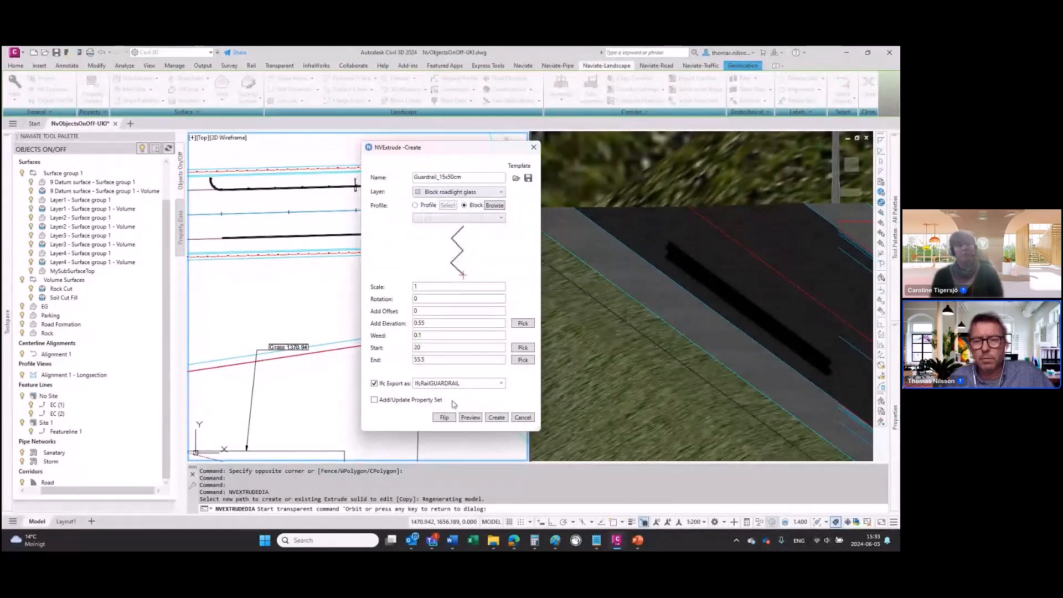
click(469, 418)
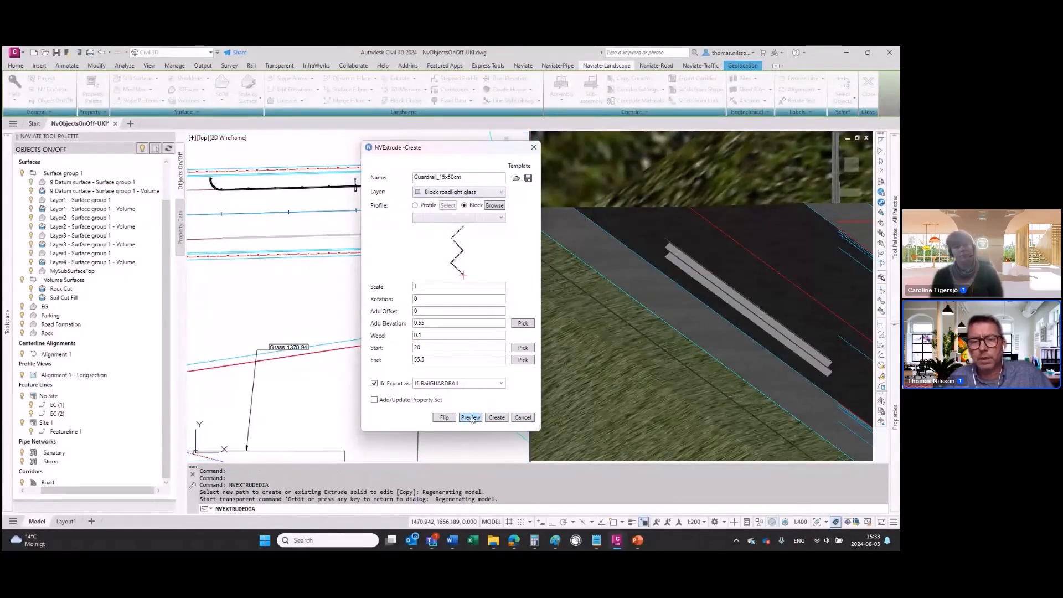
click(490, 418)
key(Return)
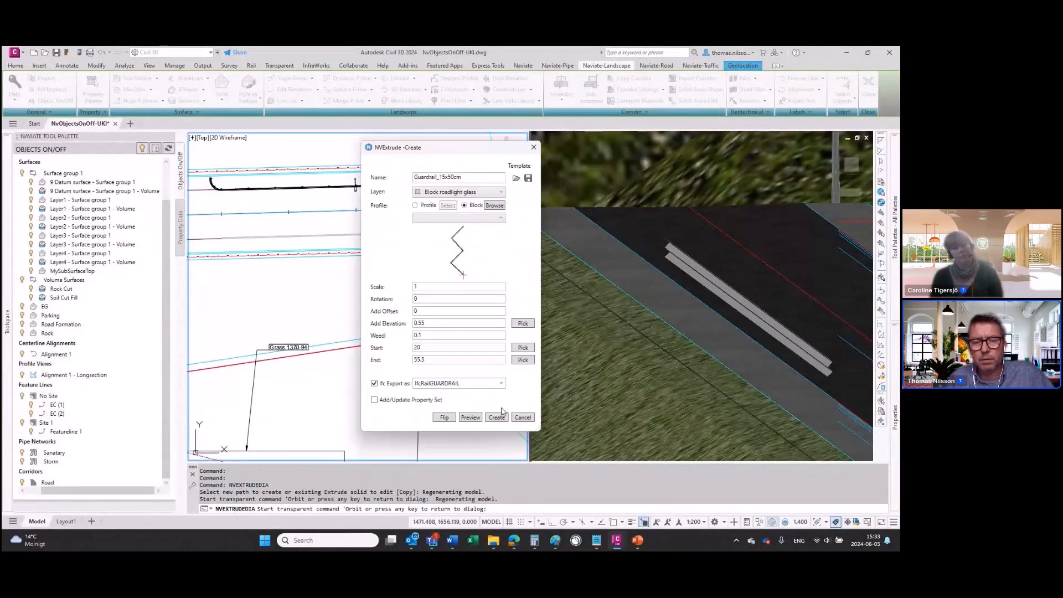
click(498, 418)
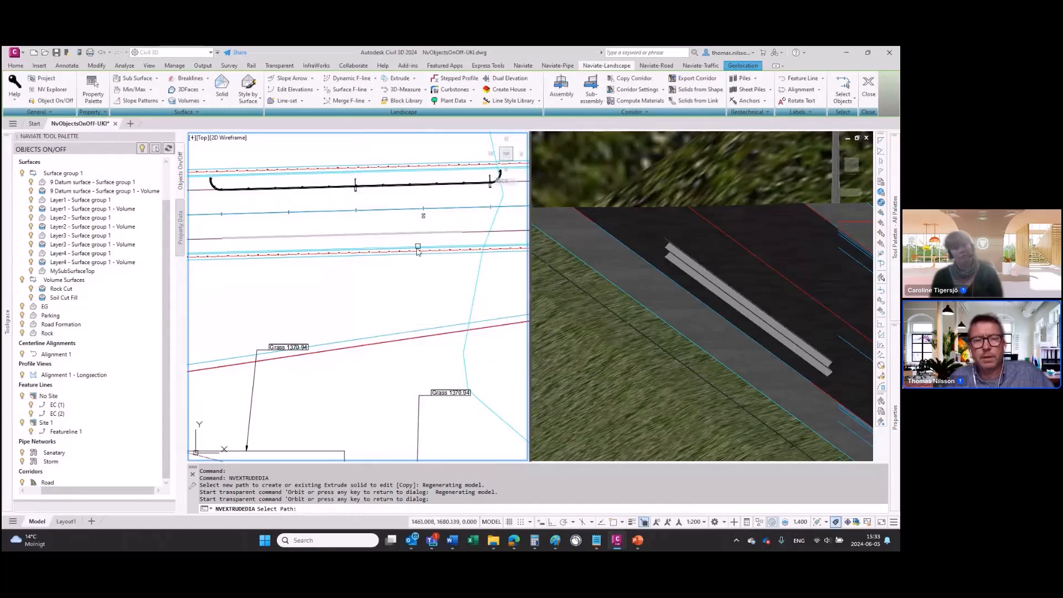
click(386, 236)
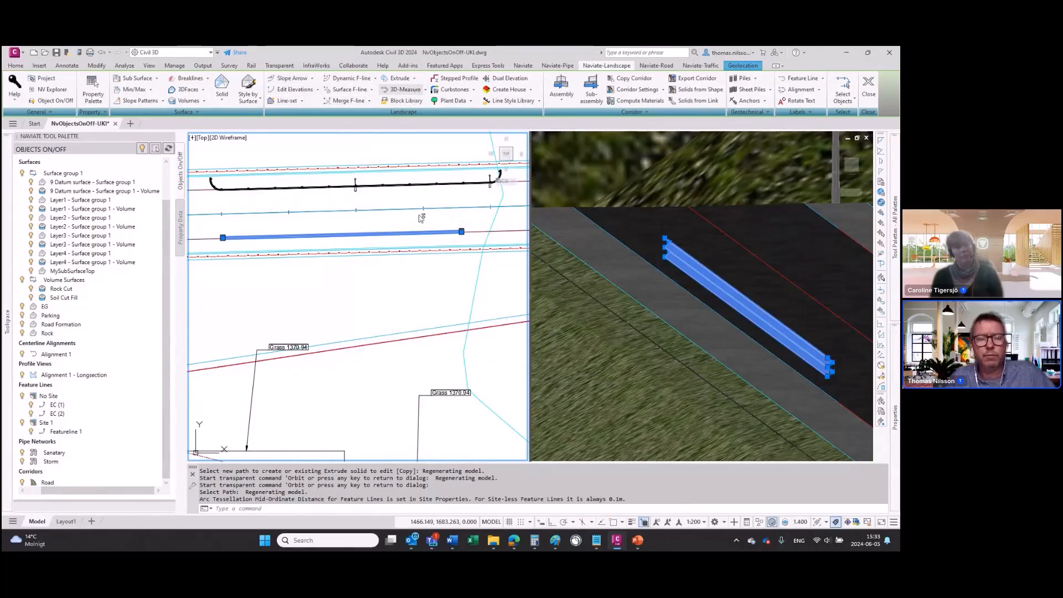
Step: Start a 3D-Measure in the plan view along the auto corridor feature line that carries the extruded guardrail
click(495, 231)
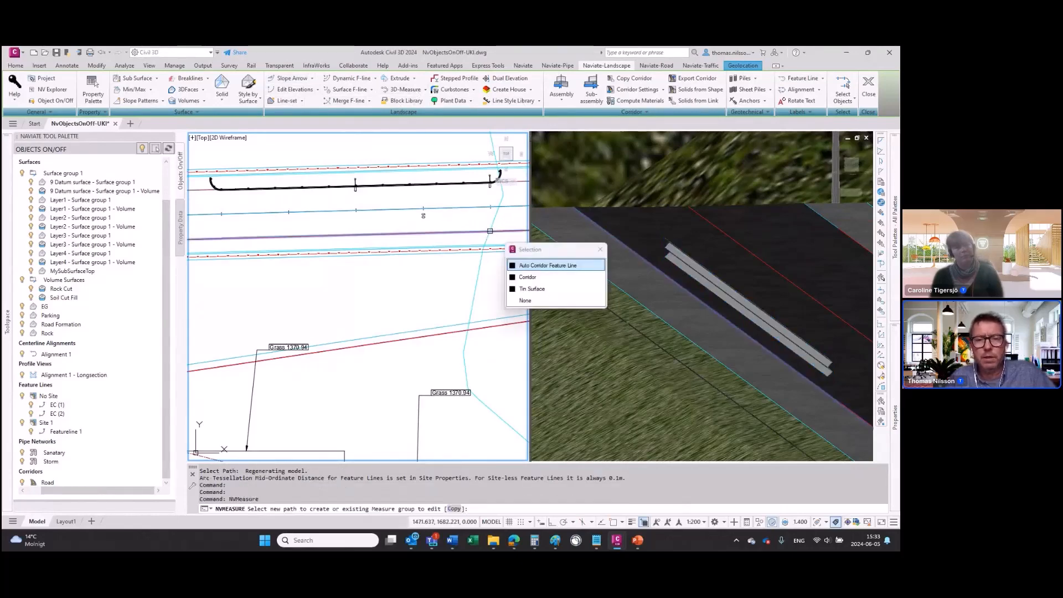
click(532, 266)
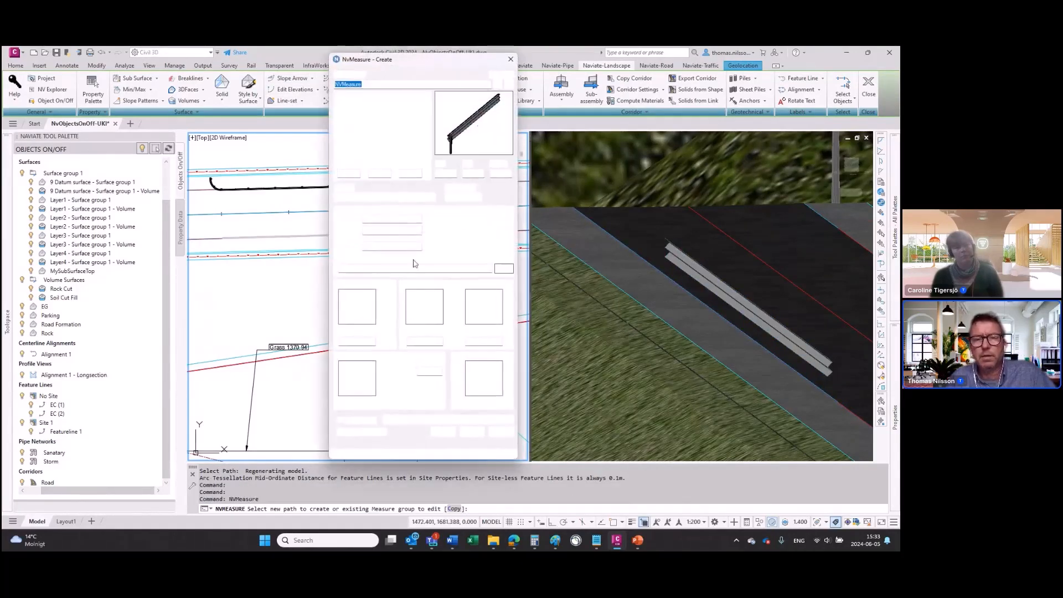
Step: Try the Guardrail-Left-PoleOnly-Metric.json template for the measure and open the block library to look for its block
click(498, 84)
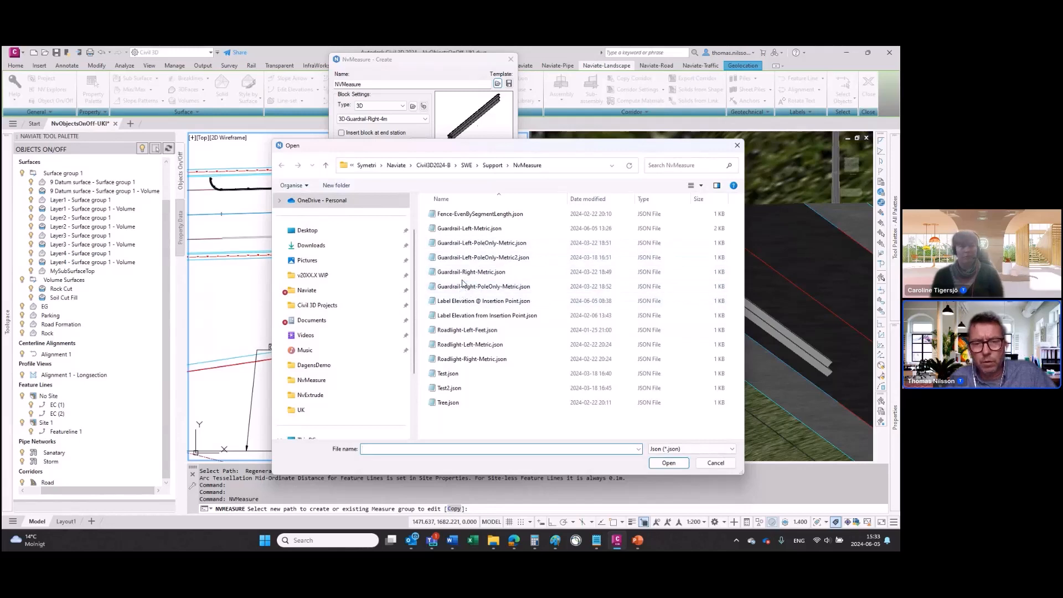
click(465, 245)
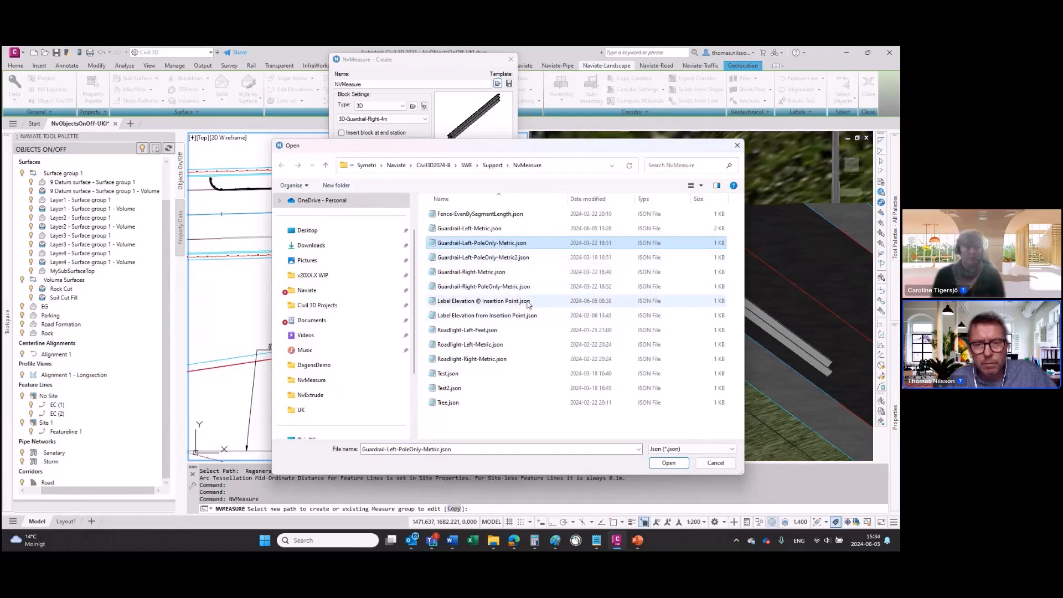
click(669, 463)
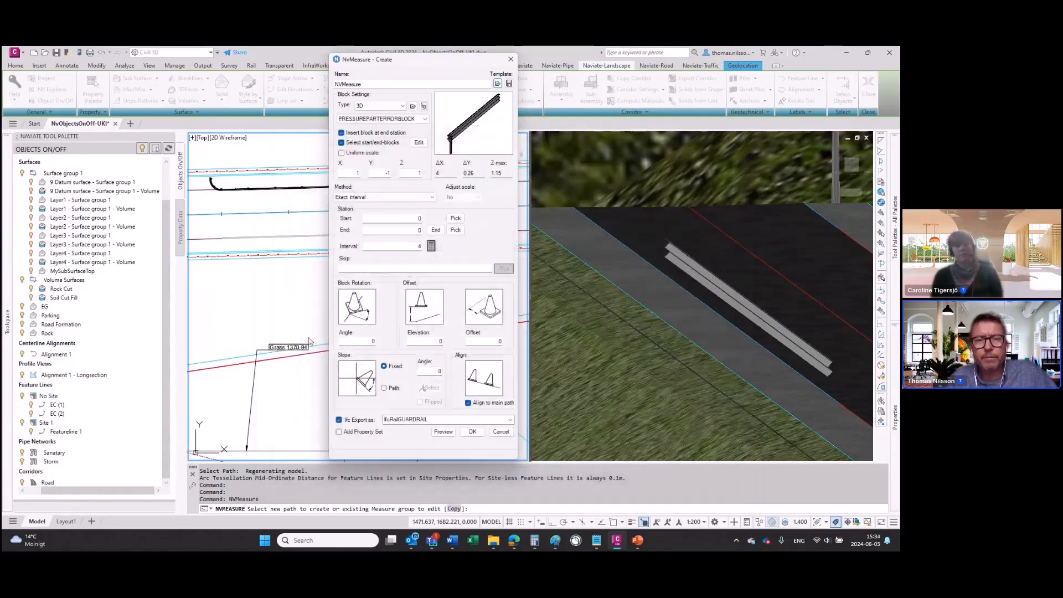
click(413, 106)
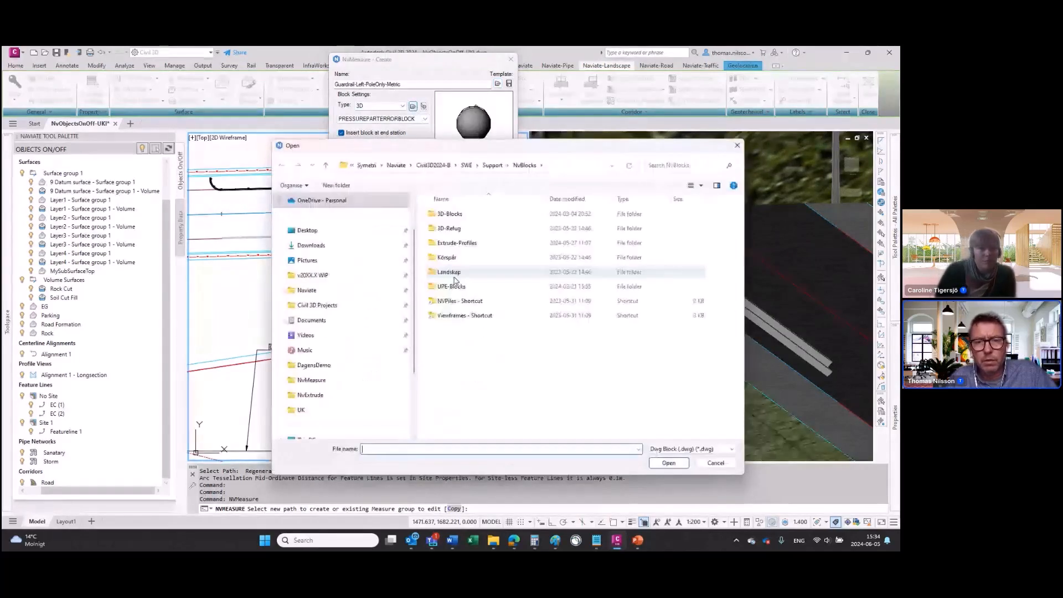
click(737, 146)
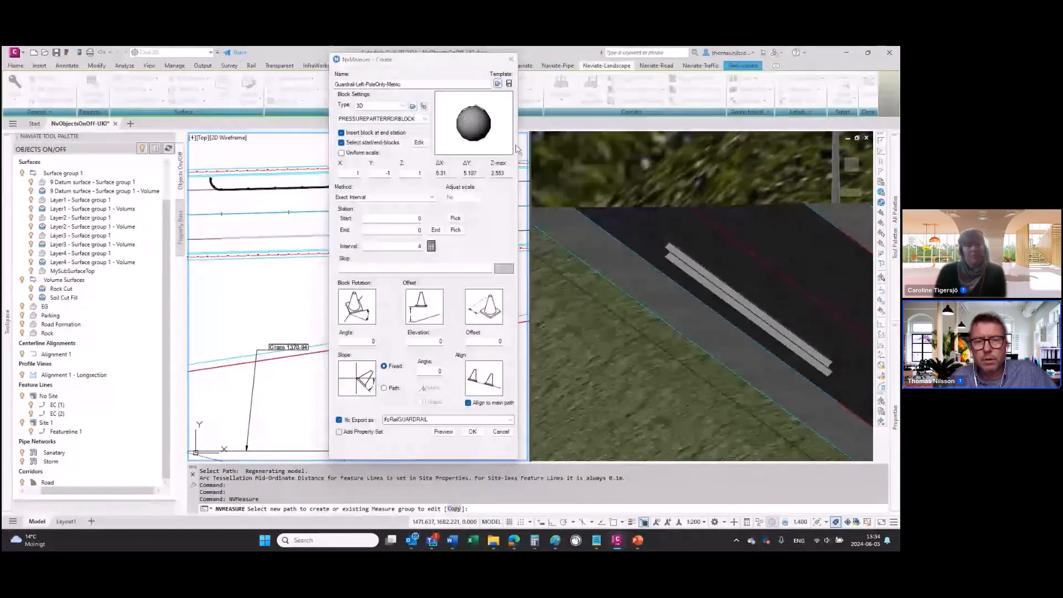
Step: Load the Guardrail-Right-PoleOnly-Metric.json template and preview the poles along the feature line
click(497, 84)
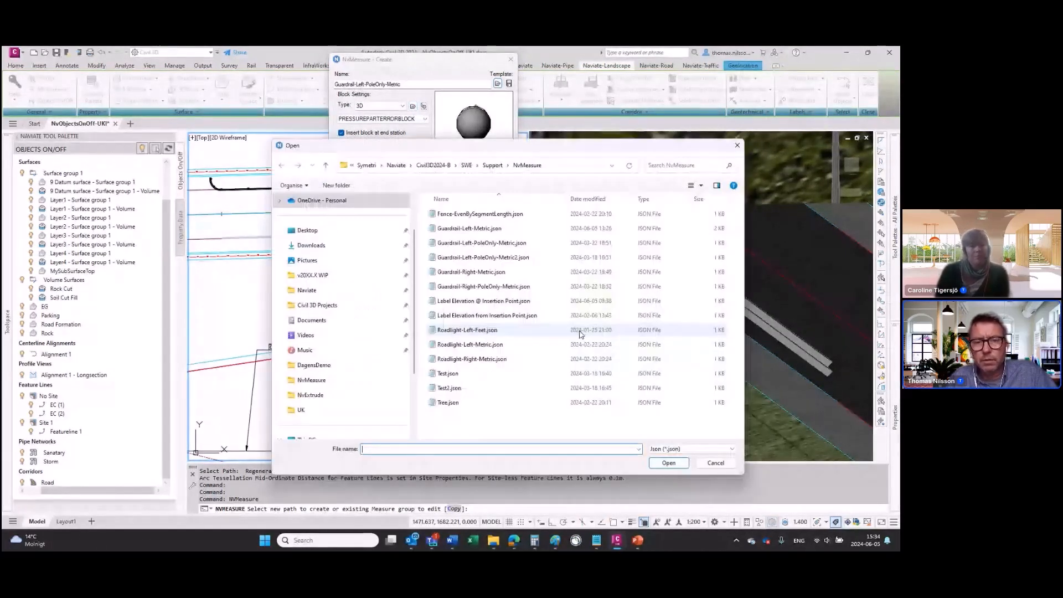
click(473, 286)
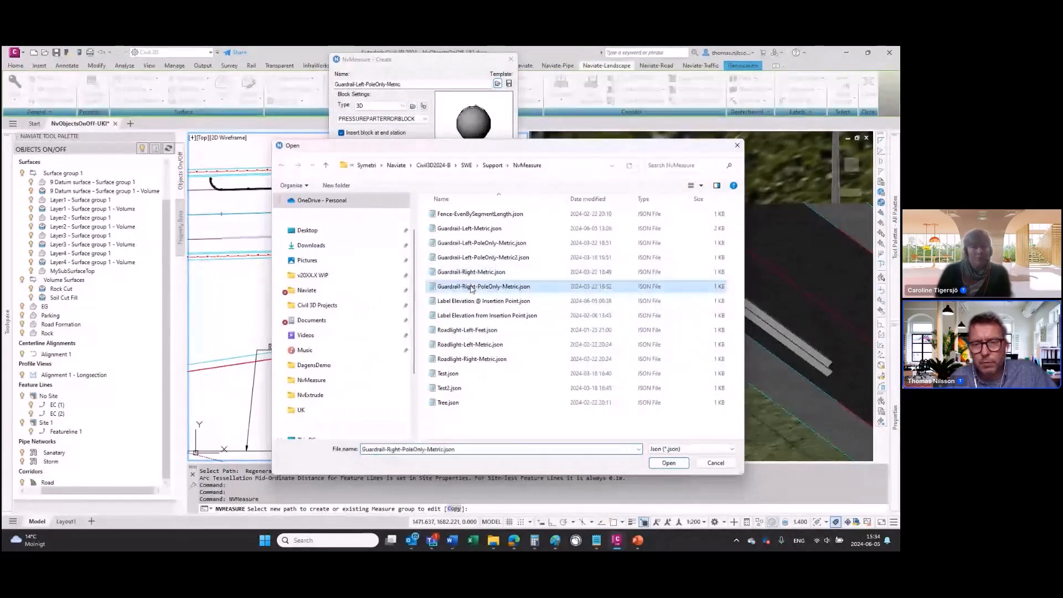
click(673, 464)
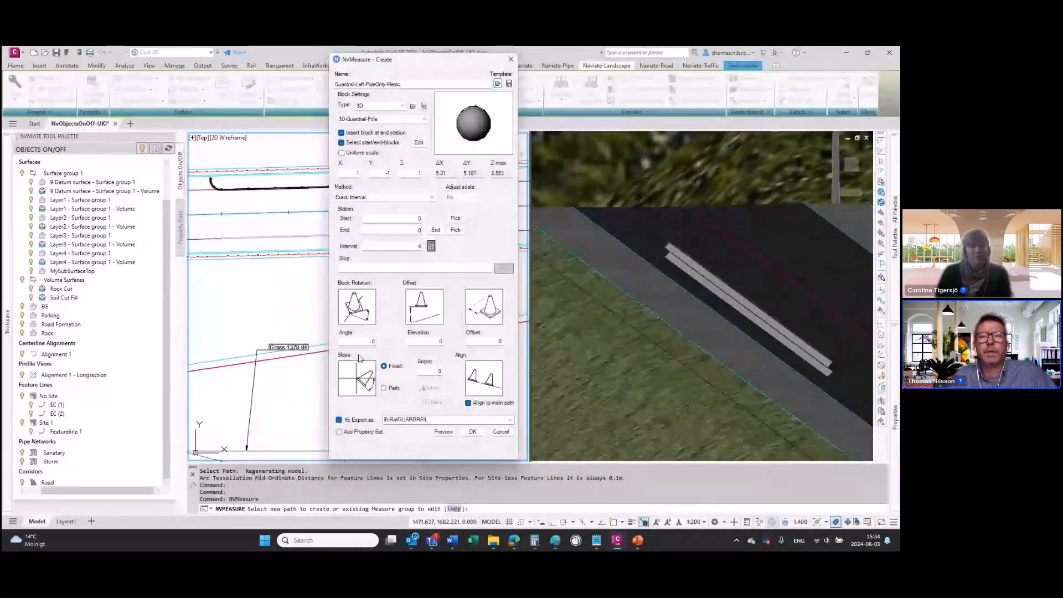
click(443, 432)
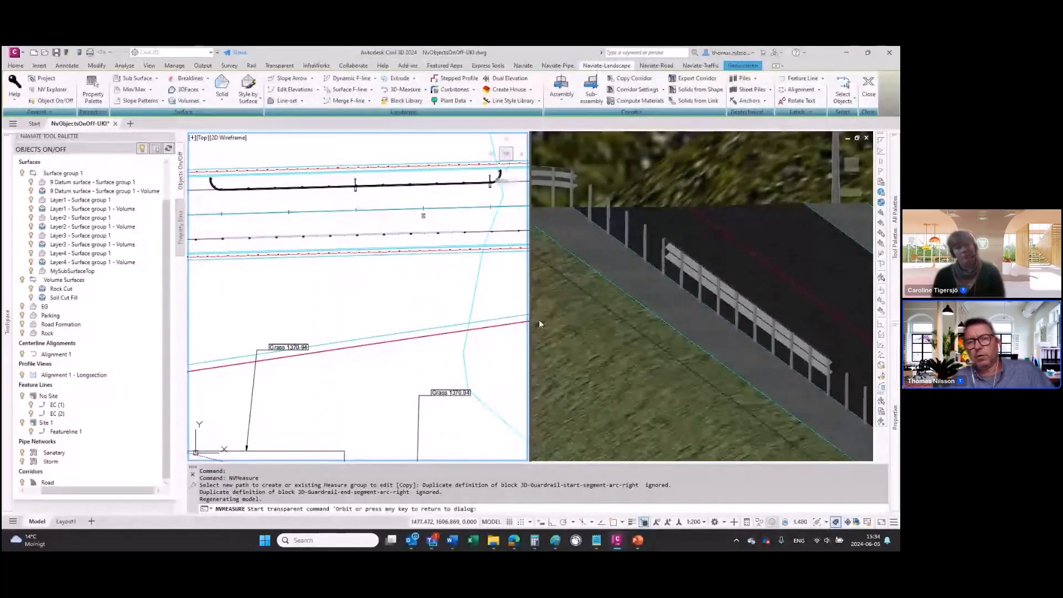
key(Return)
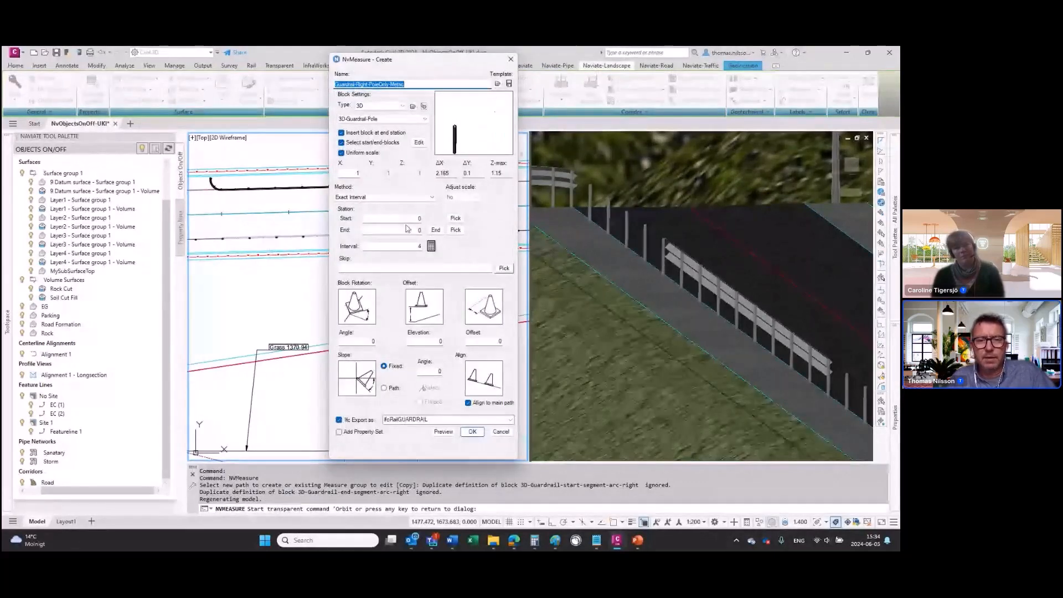
Step: Set the pole measure's start station to 20 and end station to 55.5 and preview the poles
click(409, 221)
double_click(414, 231)
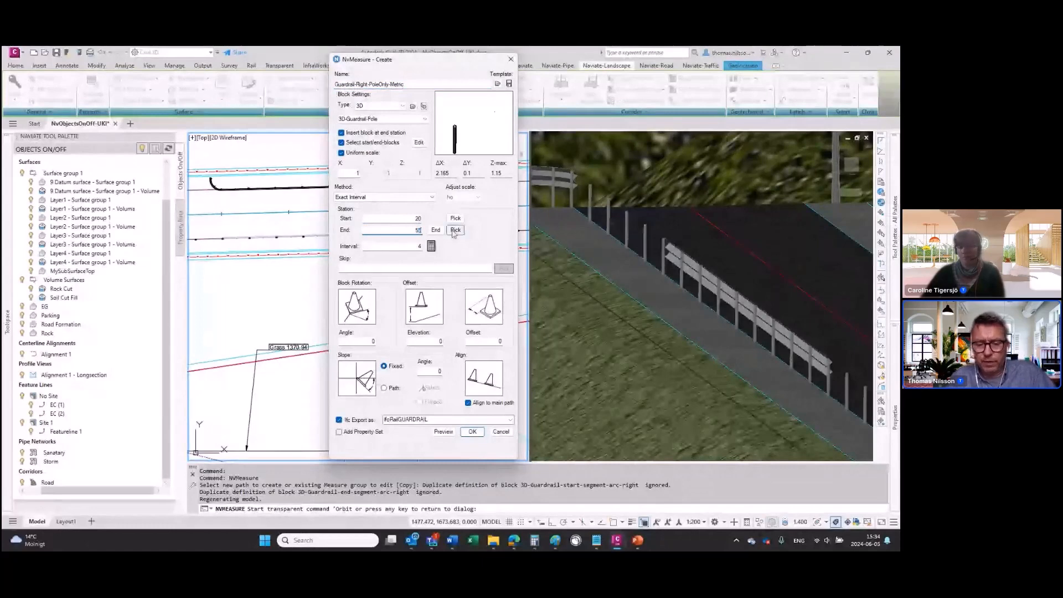
click(443, 432)
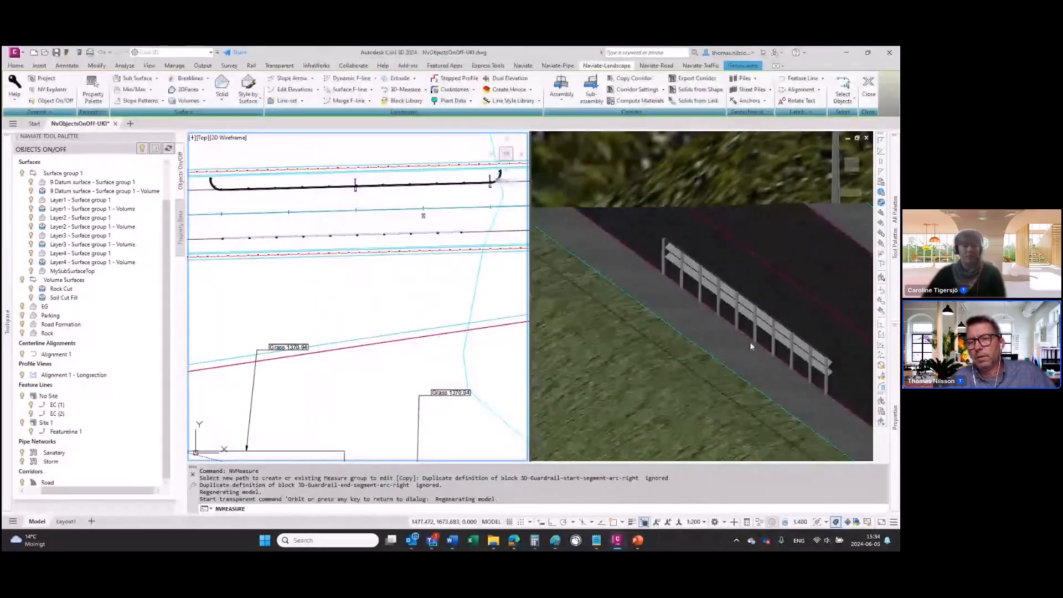
Step: Examine the previewed poles and curved end segments of the guardrail from several angles in the 3D view
click(840, 391)
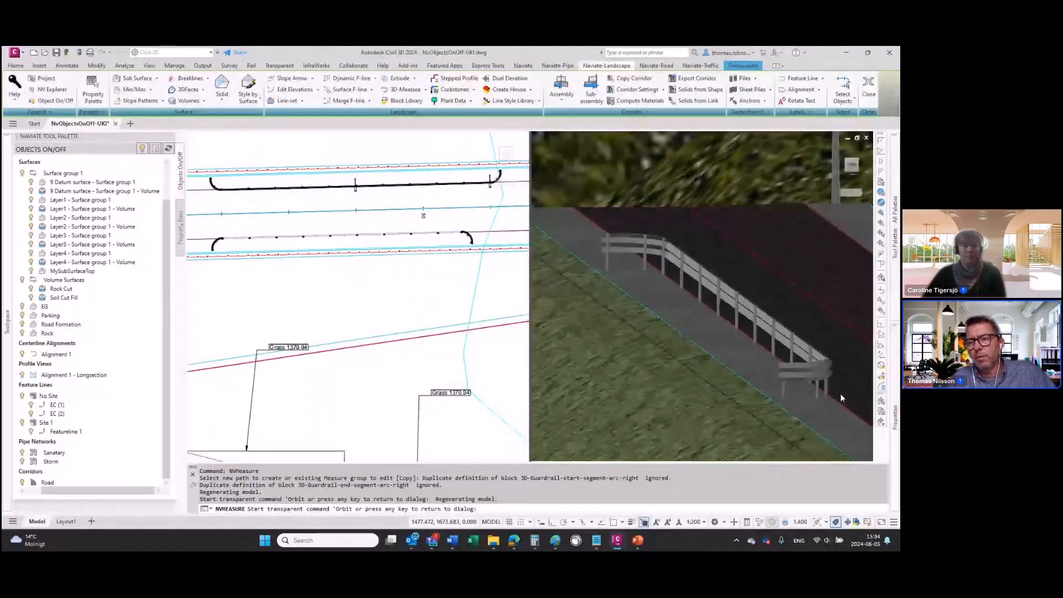
scroll(845, 390, up, 2)
scroll(846, 392, up, 2)
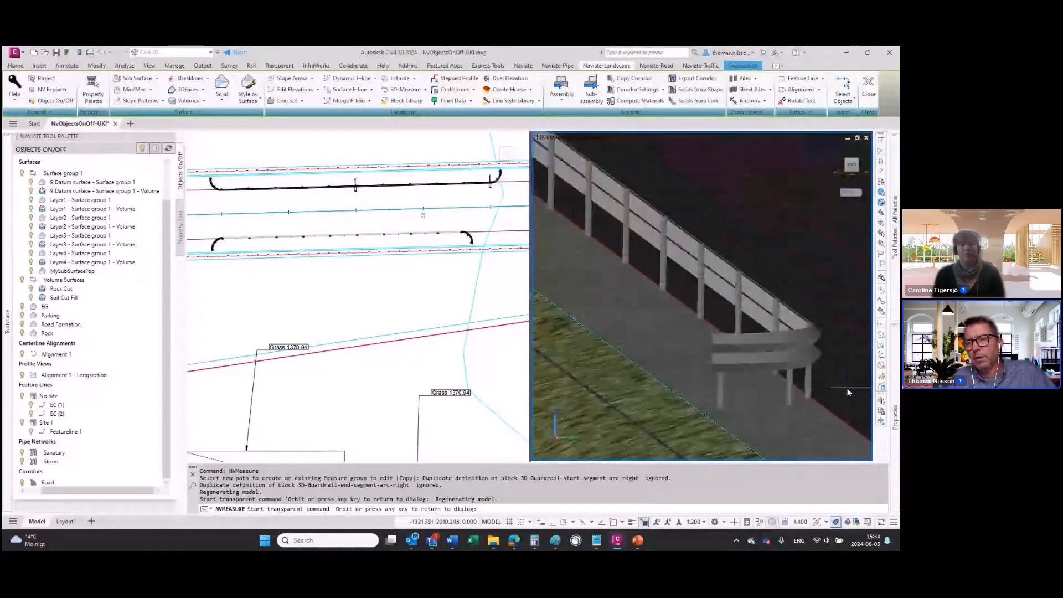
middle_drag(803, 386, 670, 364)
scroll(669, 363, down, 4)
middle_drag(592, 314, 691, 339)
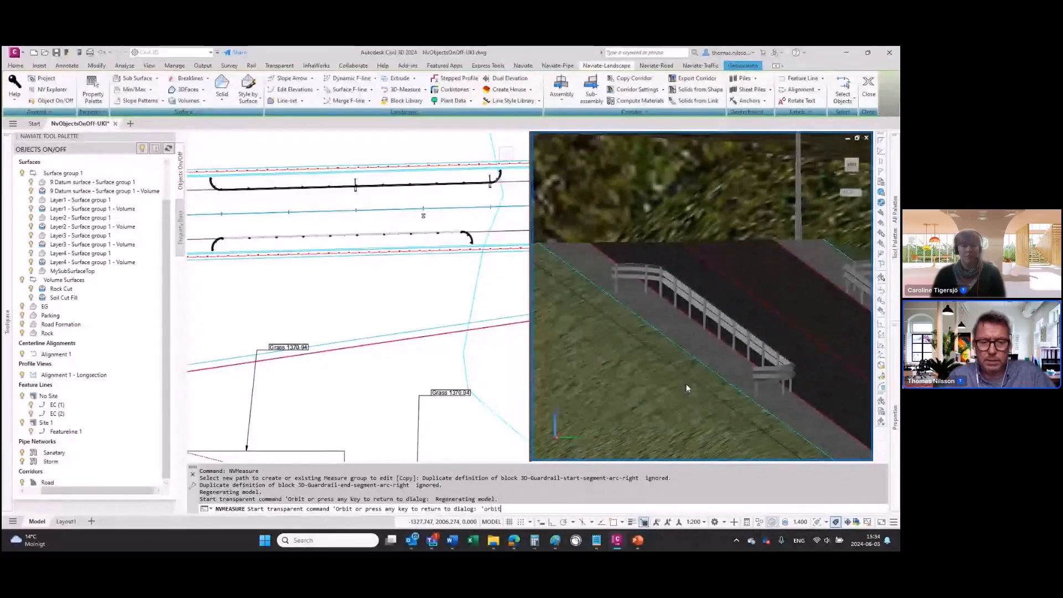
key(Return)
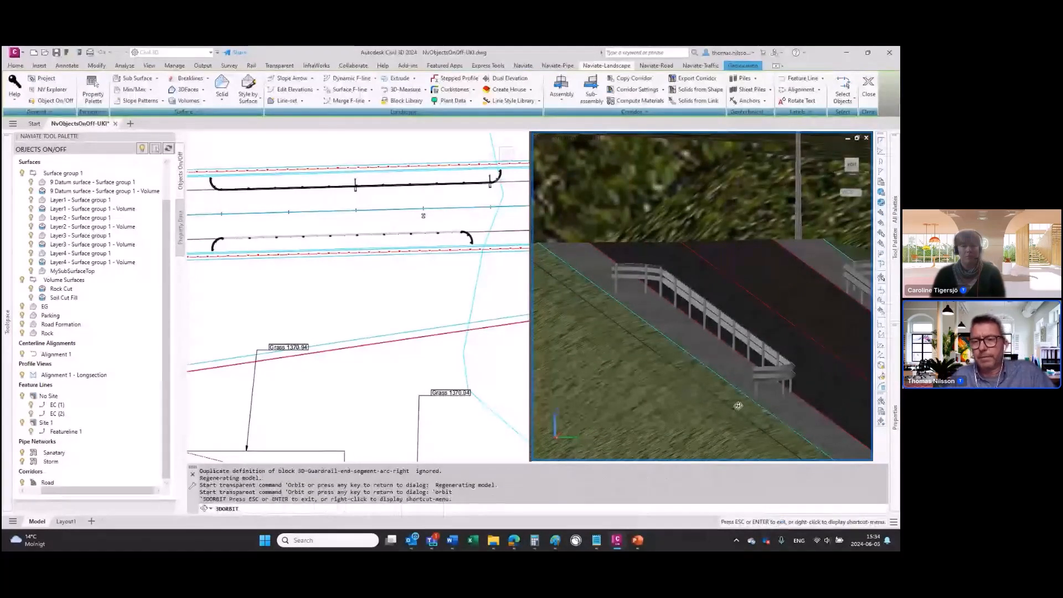
drag(738, 406, 661, 352)
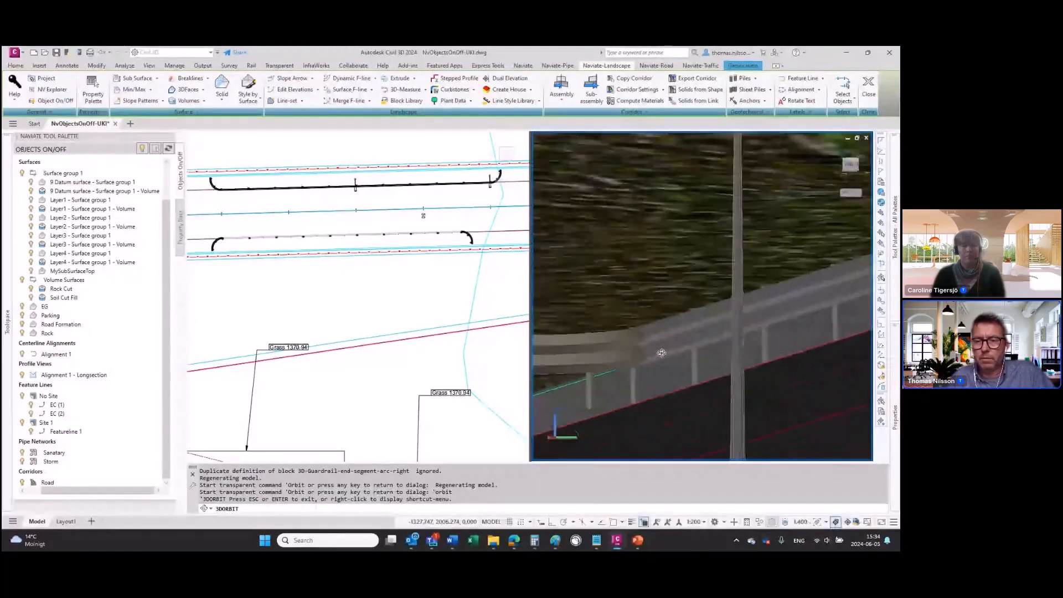
key(Escape)
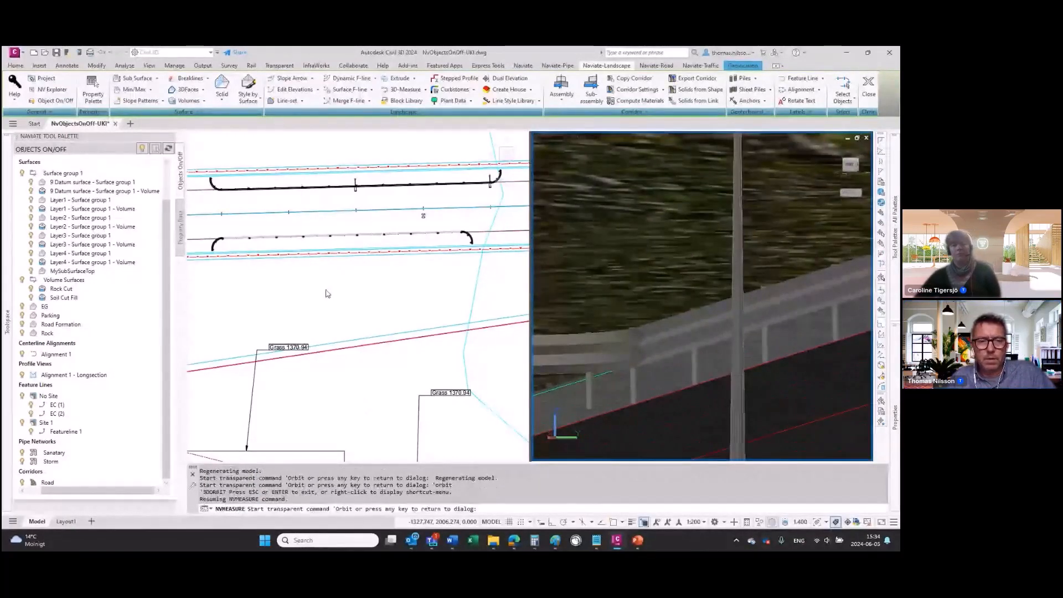
Step: Return to the measure settings and create the guardrail poles and end segments
click(335, 293)
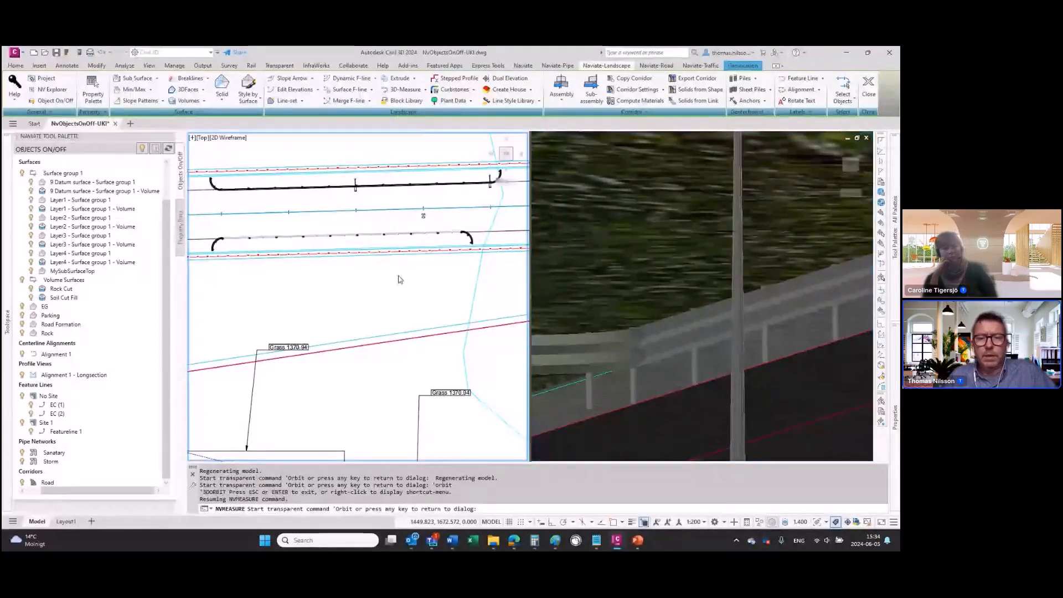
key(Escape)
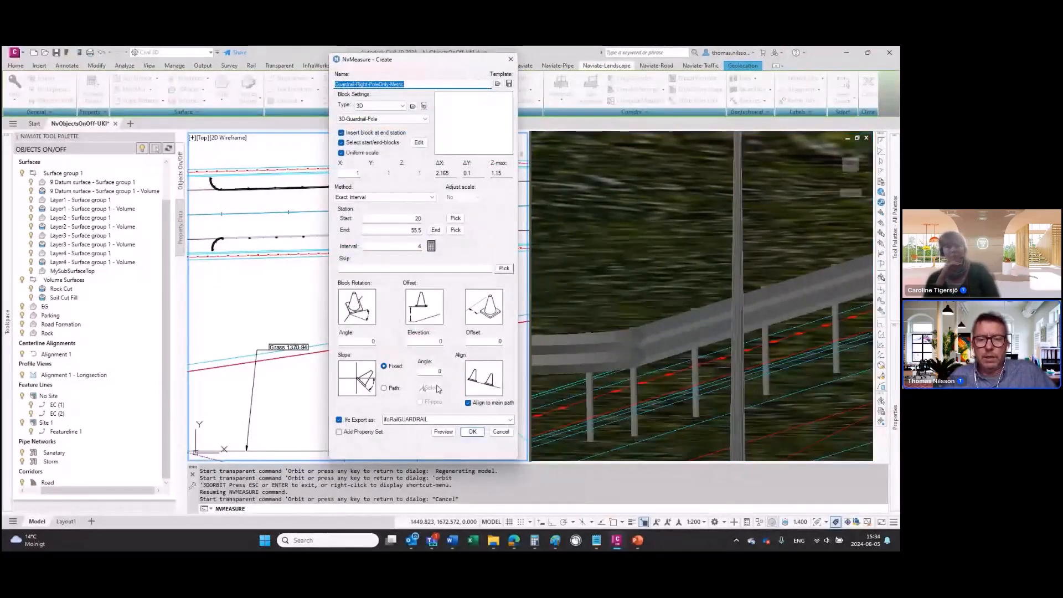
click(473, 431)
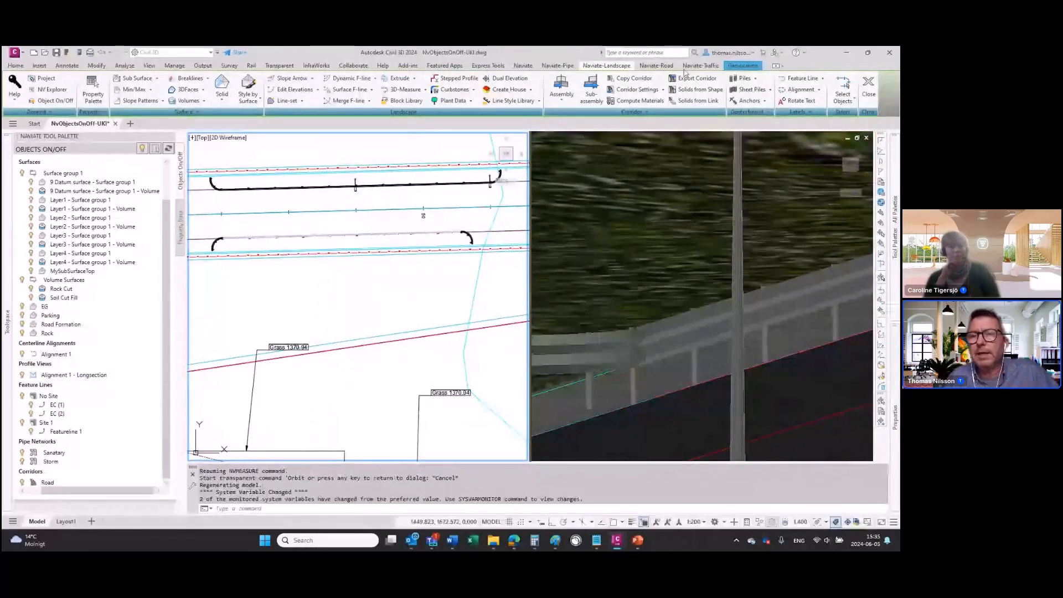
Step: Add a feature line label set to the auto corridor feature line along the new guardrail, with an interval of 20 by Alignment 1
click(823, 78)
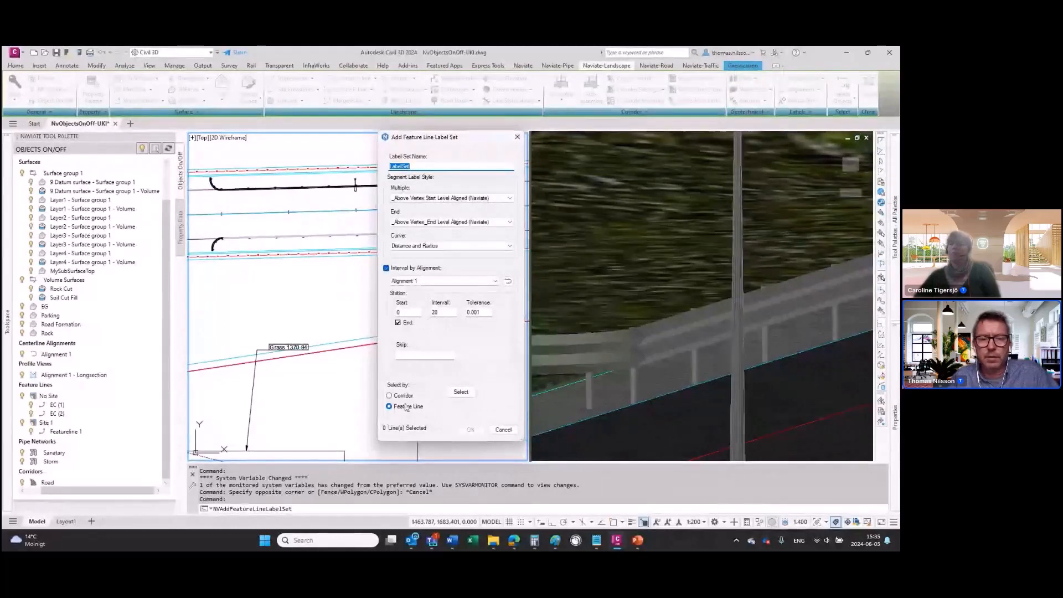
click(460, 392)
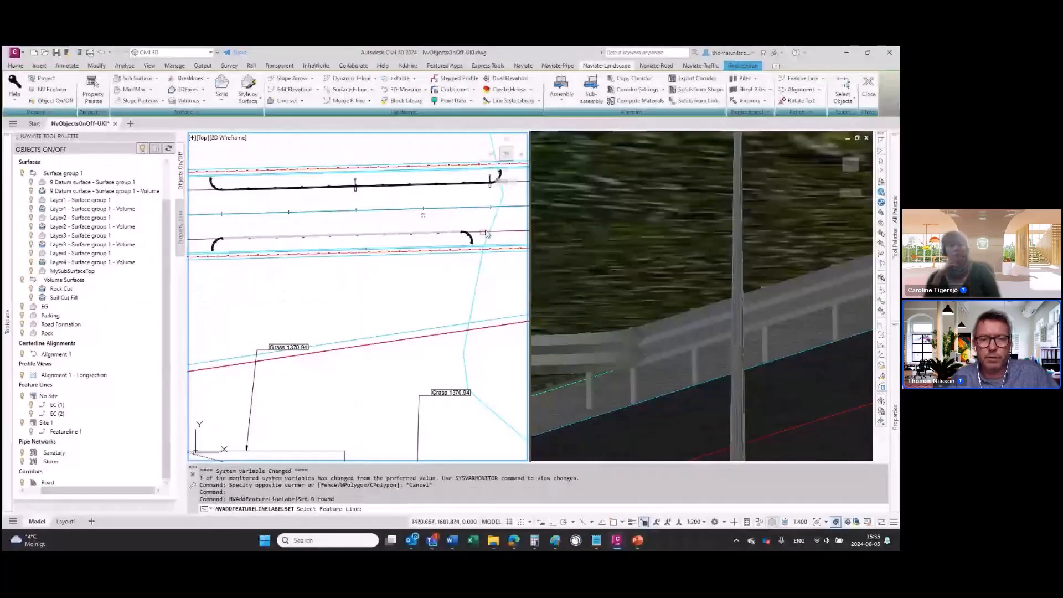
click(486, 234)
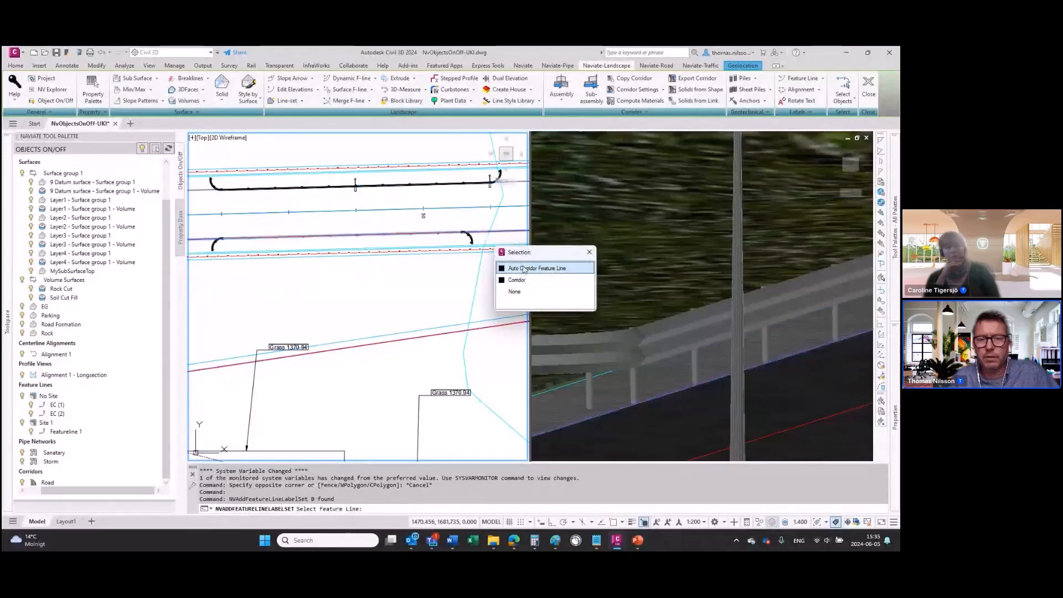
click(524, 268)
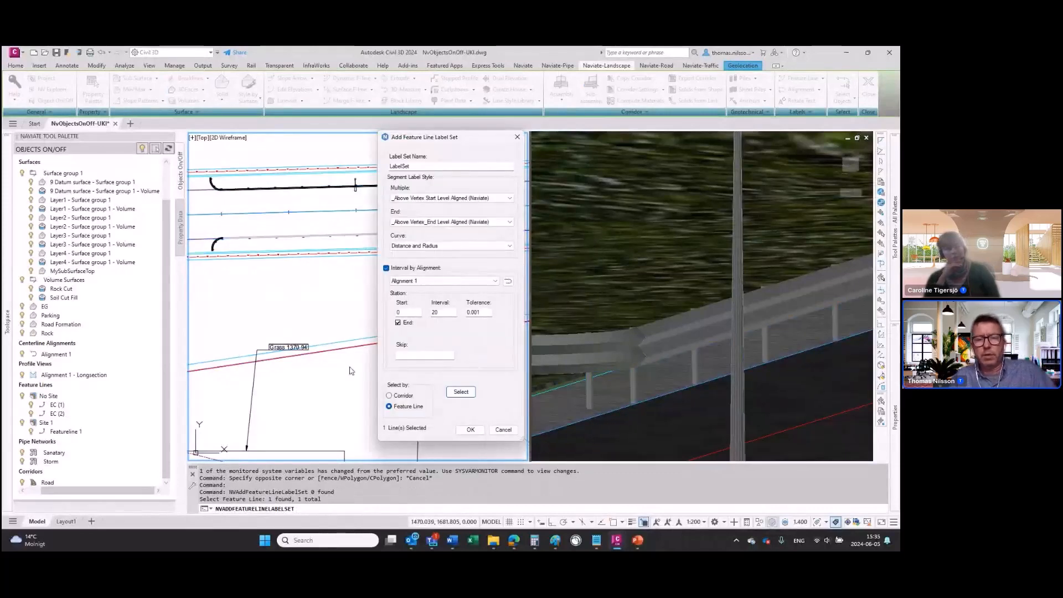
double_click(434, 312)
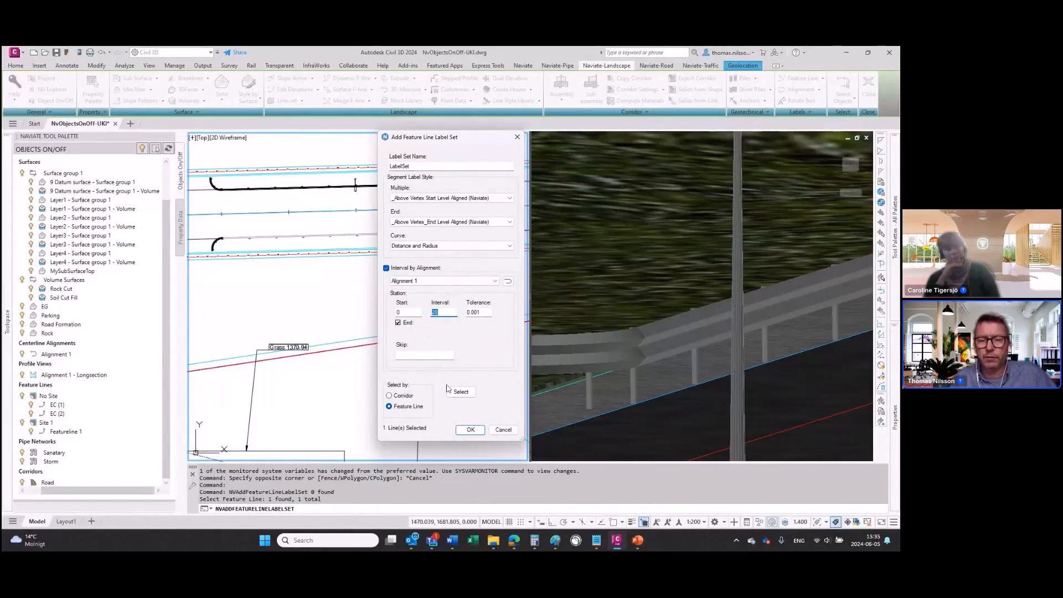
click(470, 431)
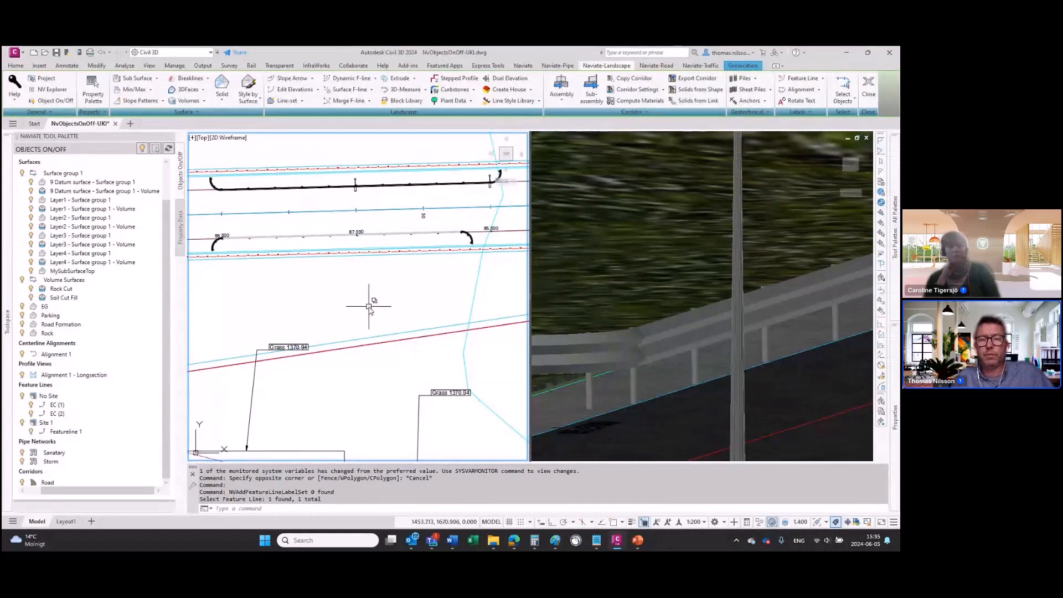
Step: Undo the feature line label set added along the new guardrail
middle_drag(368, 306, 434, 346)
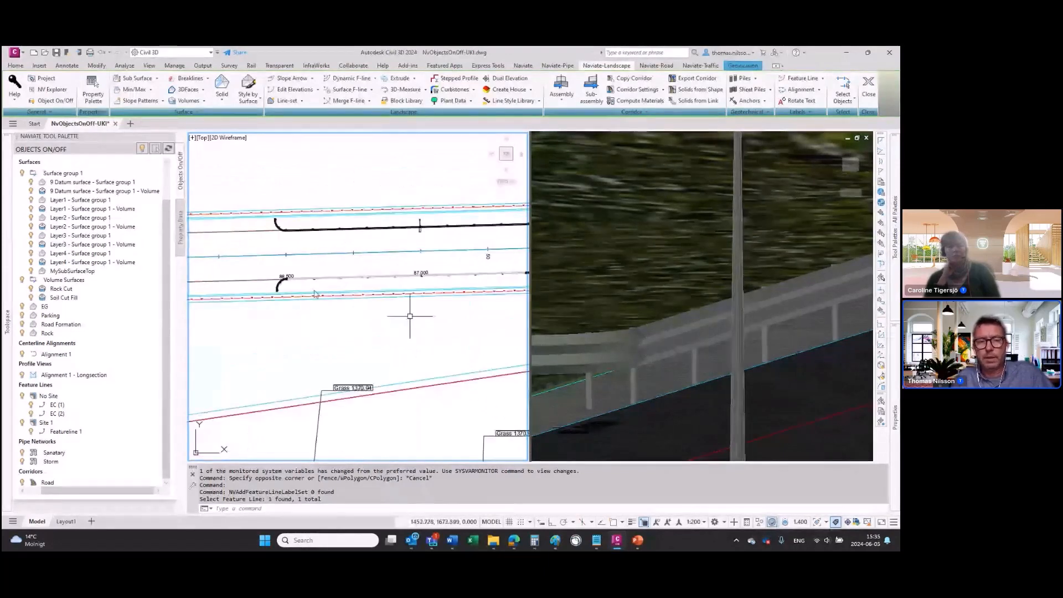
click(284, 275)
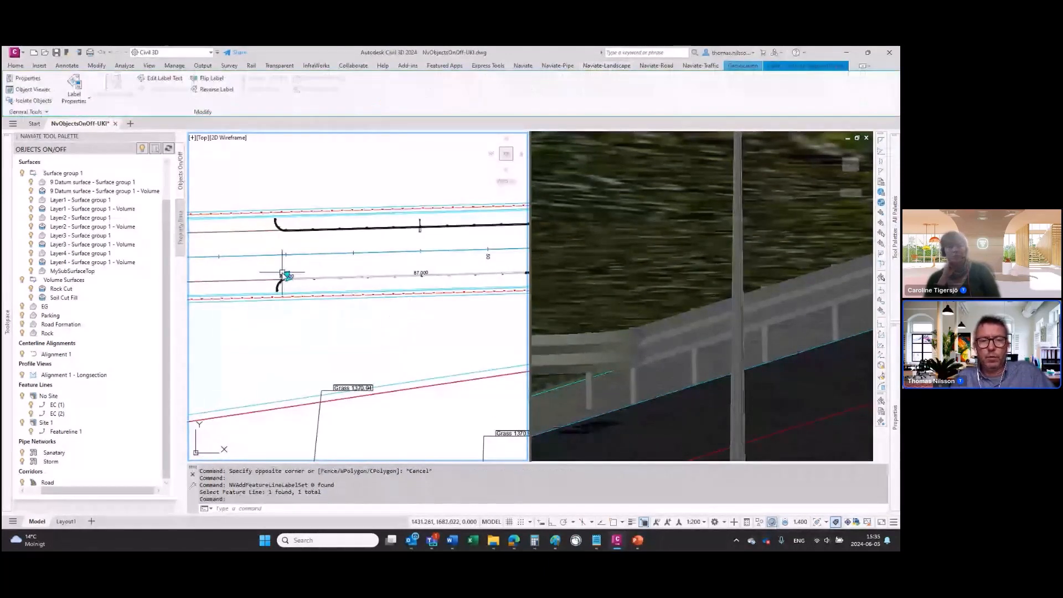
key(ctrl+z)
key(ctrl+z)
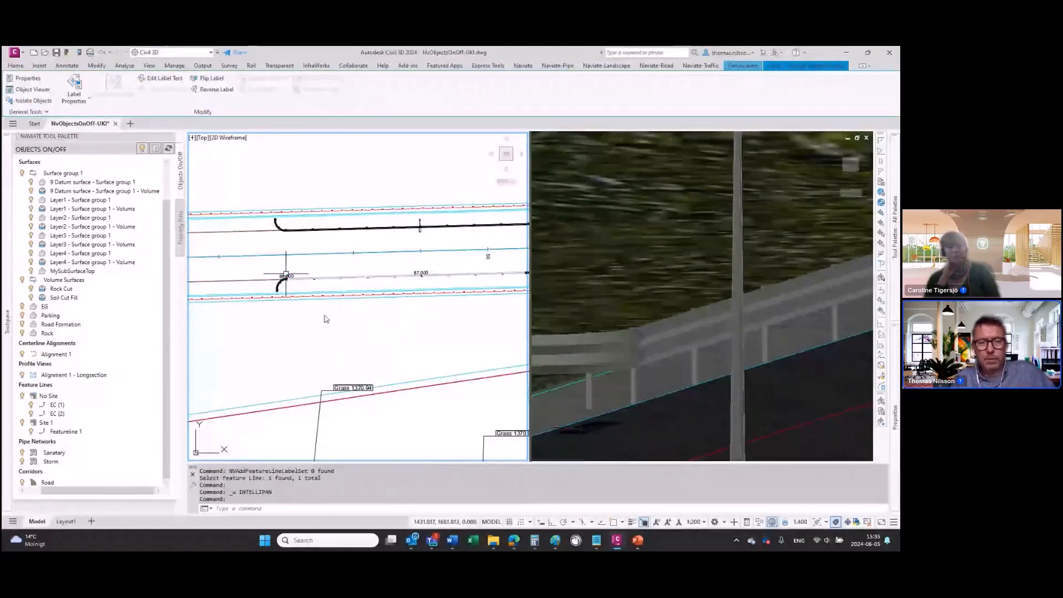
key(ctrl+z)
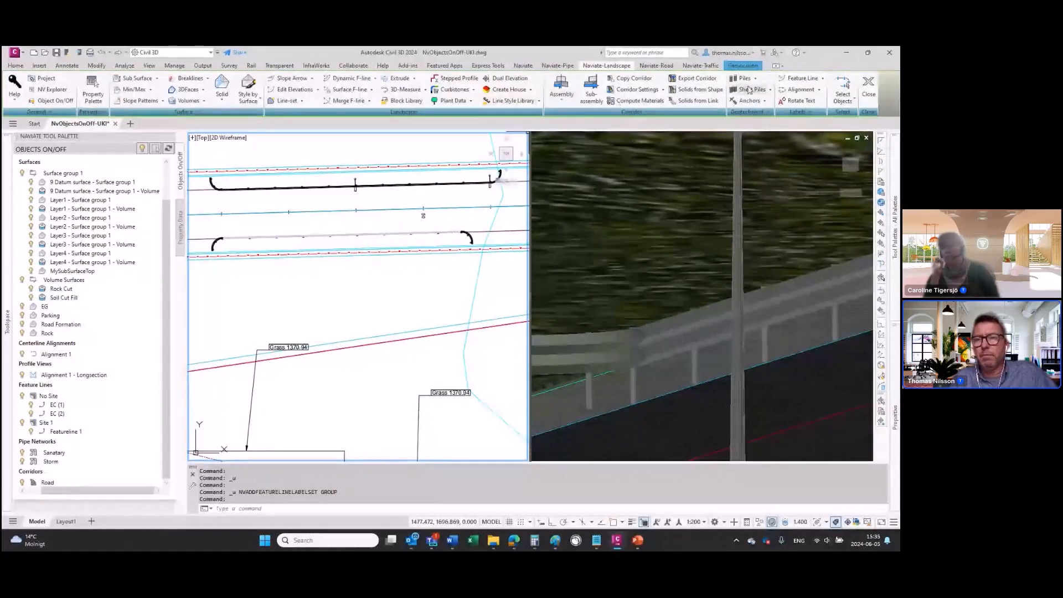
Step: Start a measure label set on the feature line along the new guardrail and look through the available measure templates without loading one
click(803, 78)
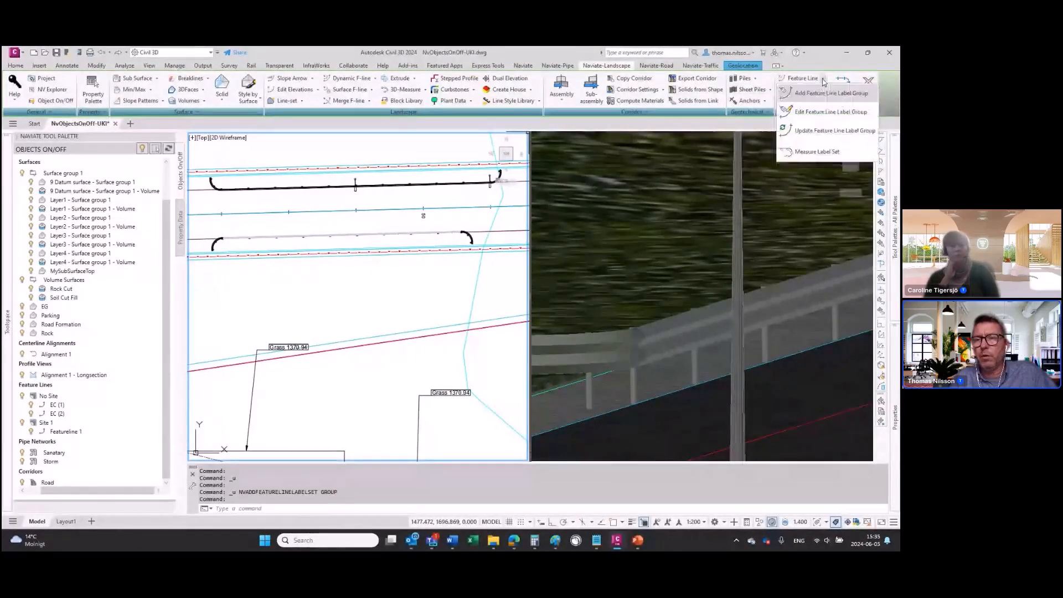
click(820, 158)
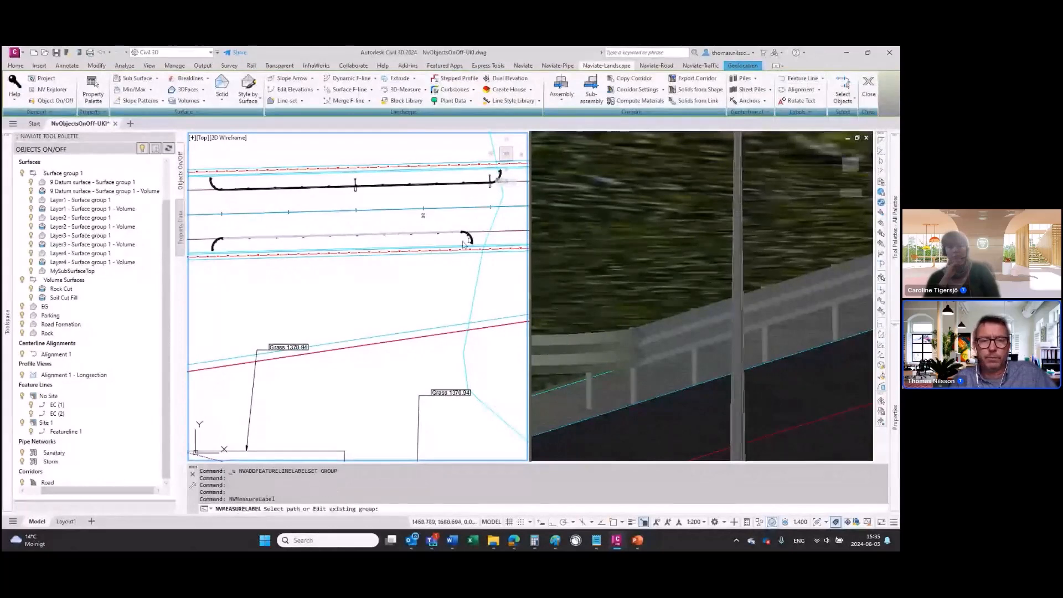
click(476, 233)
key(Return)
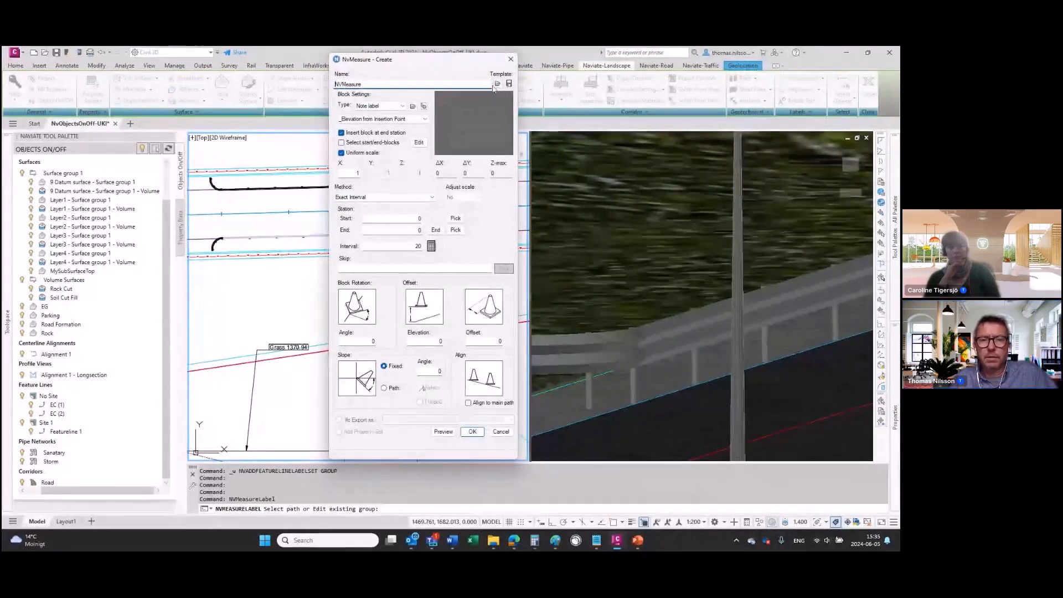
click(498, 84)
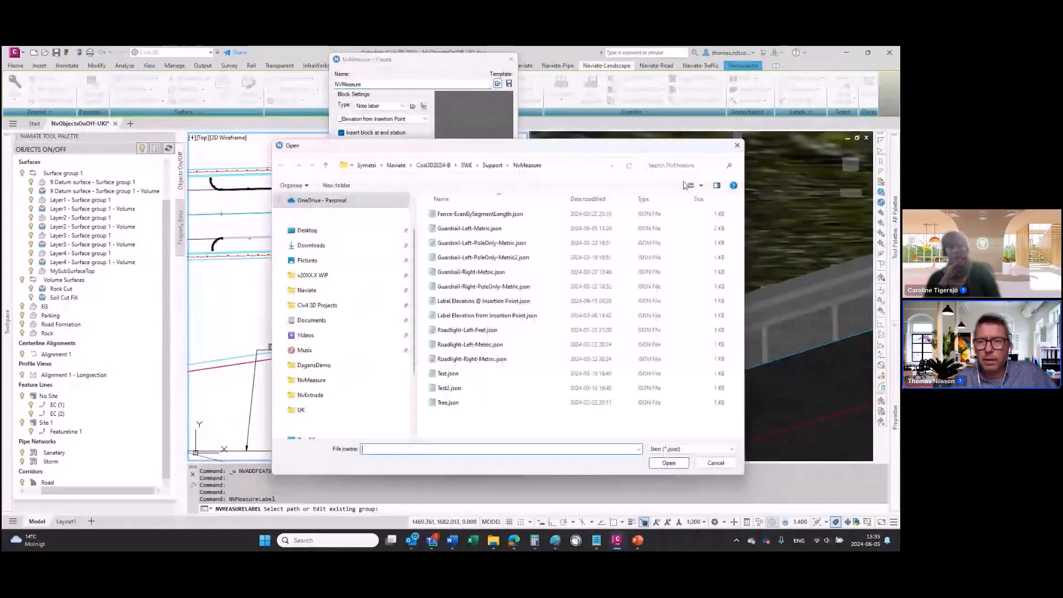
key(Escape)
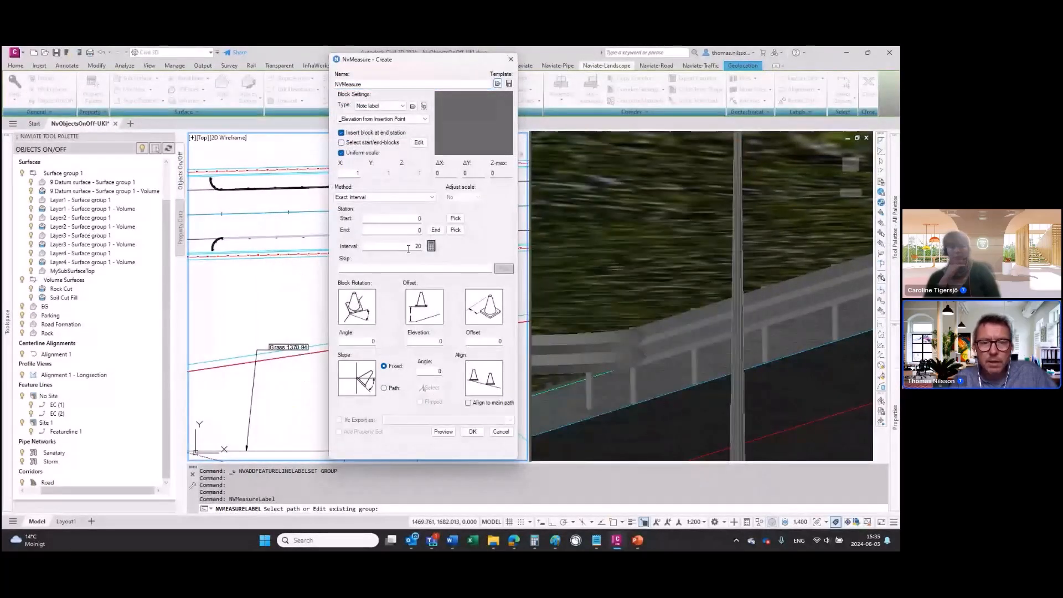
Step: Preview the note labels in the _Elevation from Insertion Point style along the feature line, and return to the measure settings
click(377, 119)
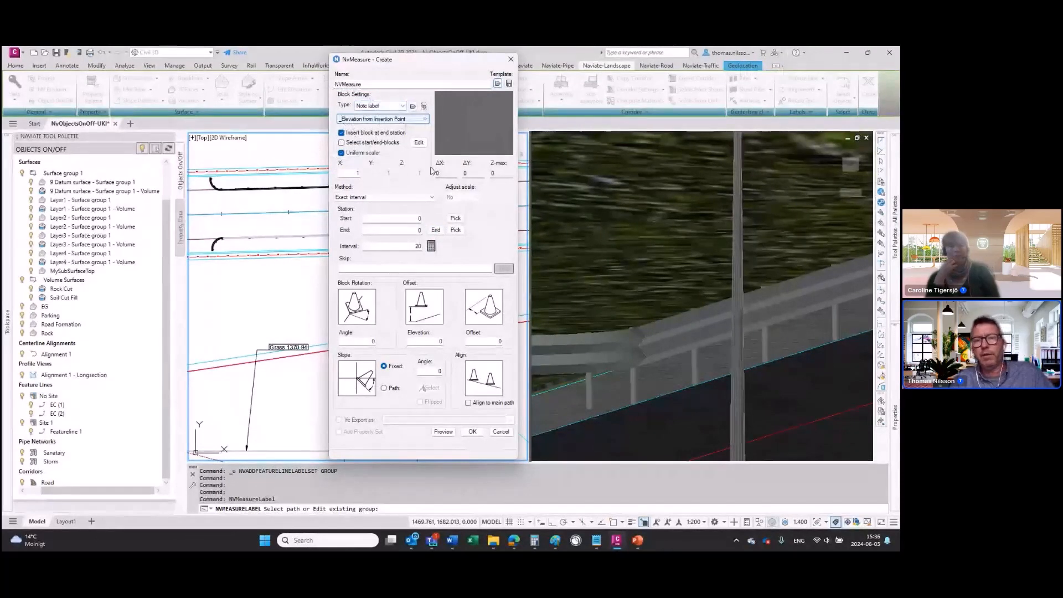
click(443, 431)
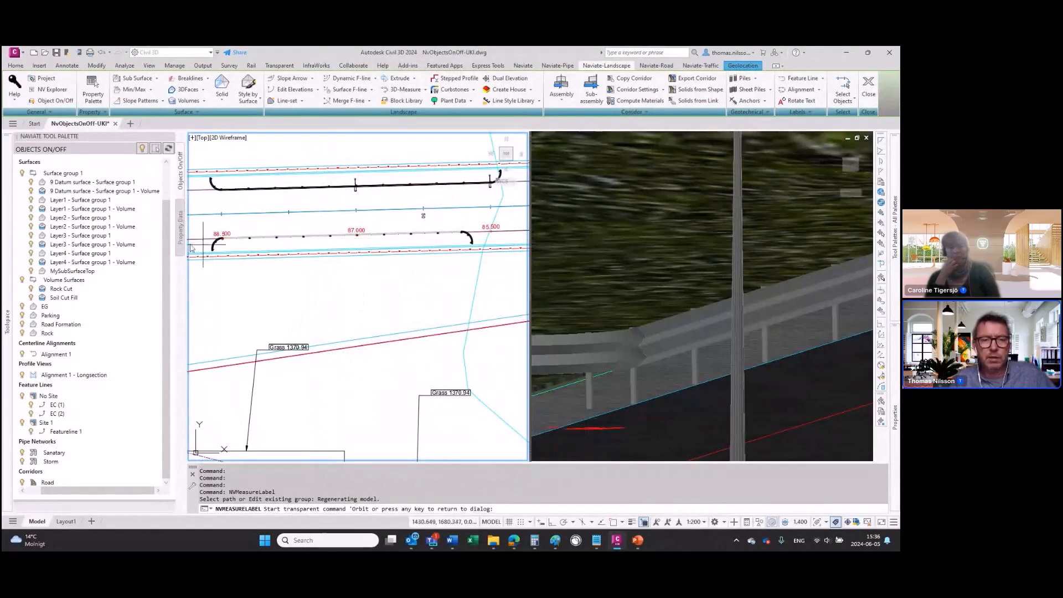
key(Return)
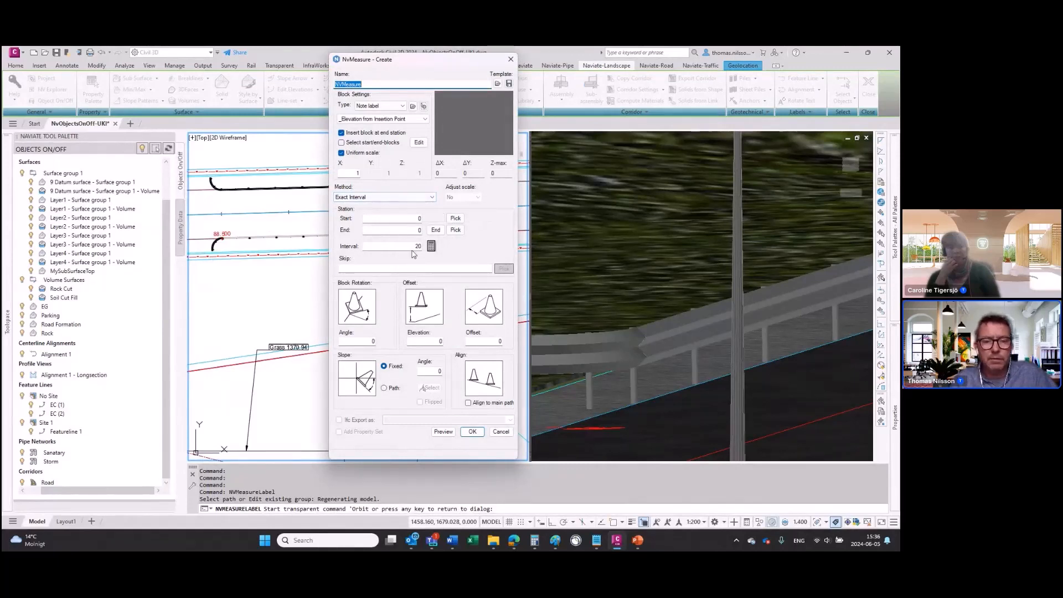
Step: Set the label interval to 12.5, preview the elevation labels, and close the measure settings without creating them
double_click(417, 247)
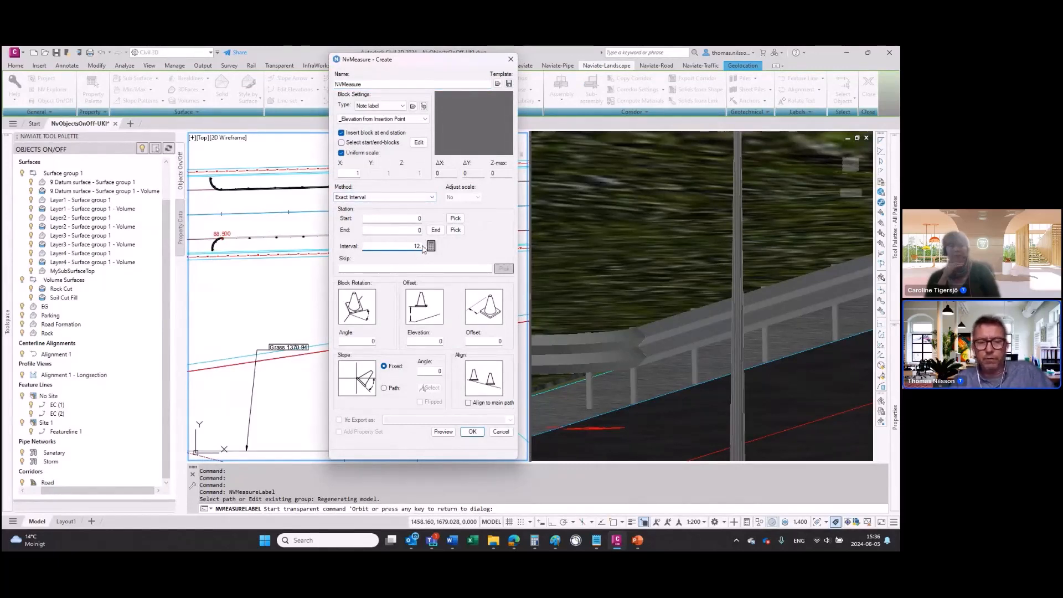
key(Tab)
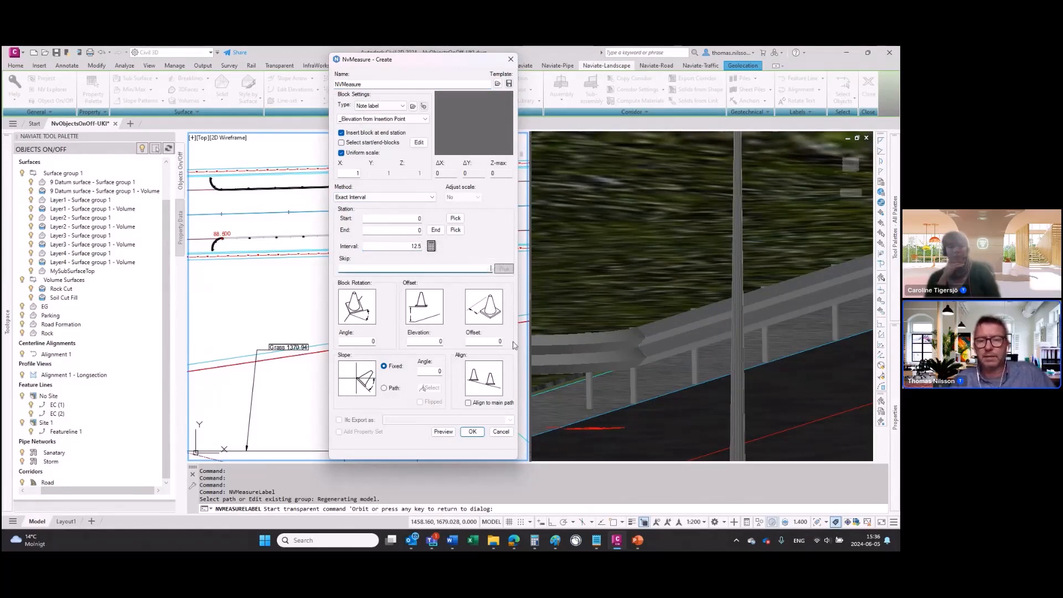
click(443, 432)
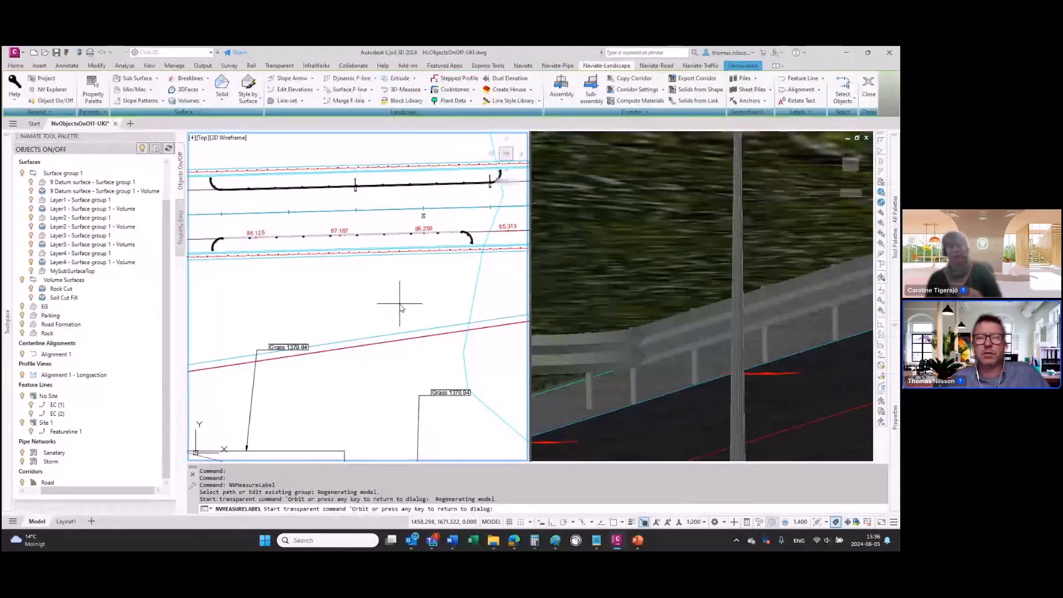
key(Escape)
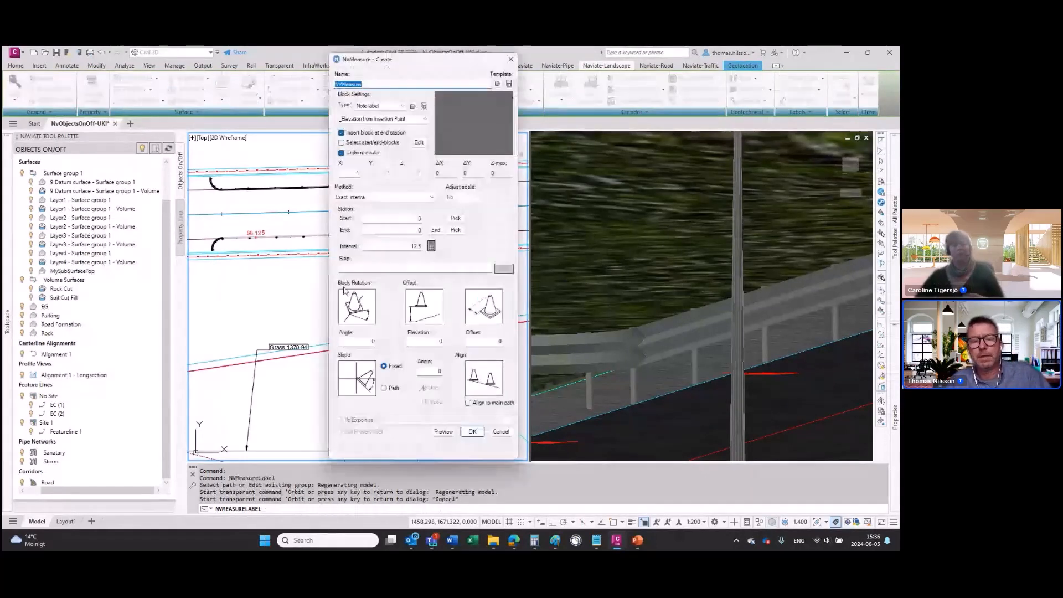
click(511, 60)
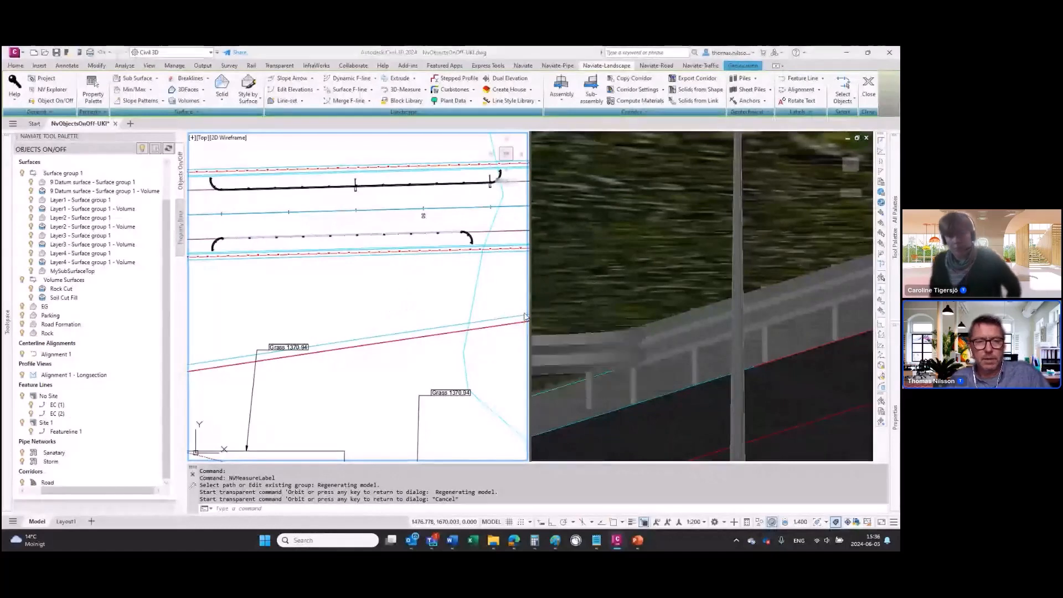
Step: Switch to the PowerPoint slide show and reveal the Naviate Road/Landscape 24.3 bullets on Feature Line Labels and Edit Elevations
key(alt+Tab)
key(Escape)
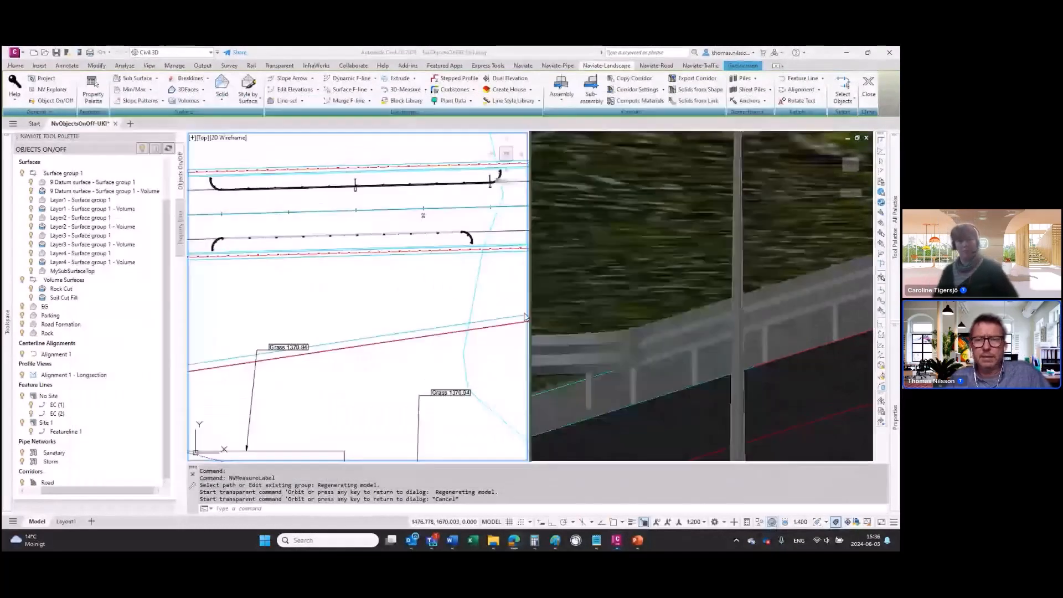
key(alt+Tab)
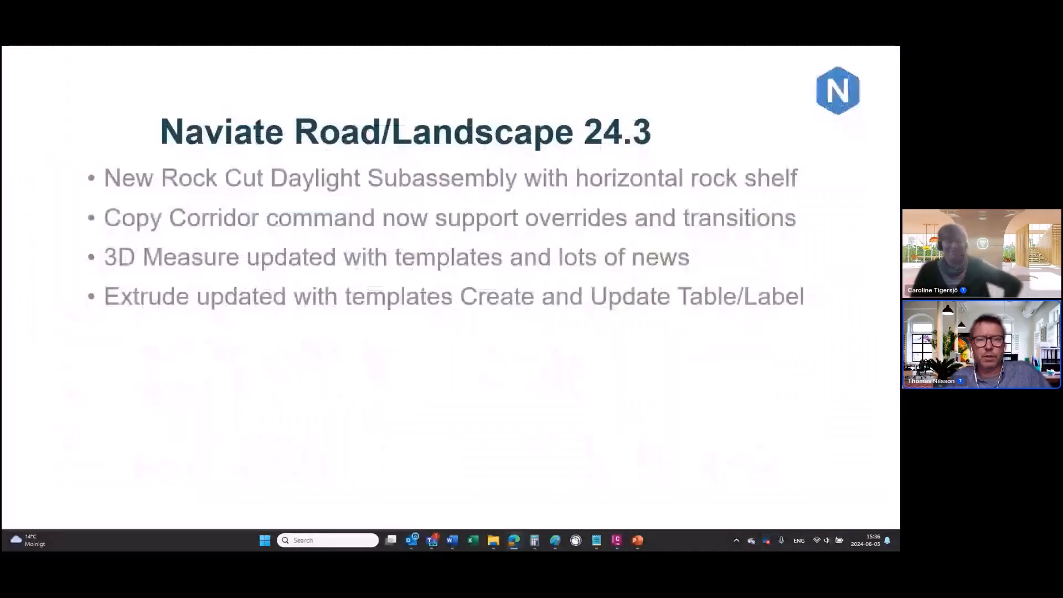
click(353, 386)
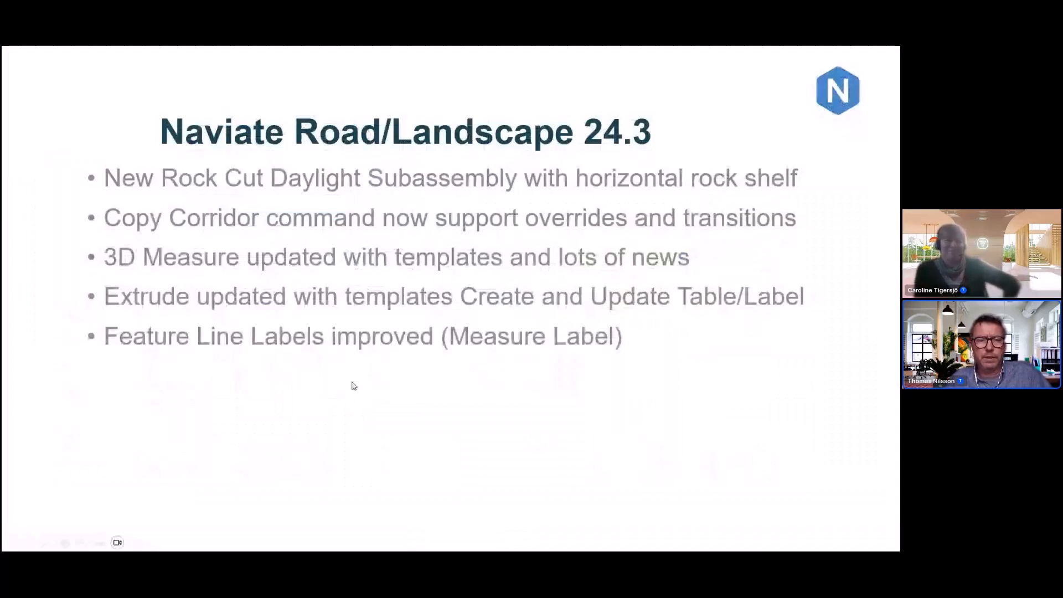
click(353, 386)
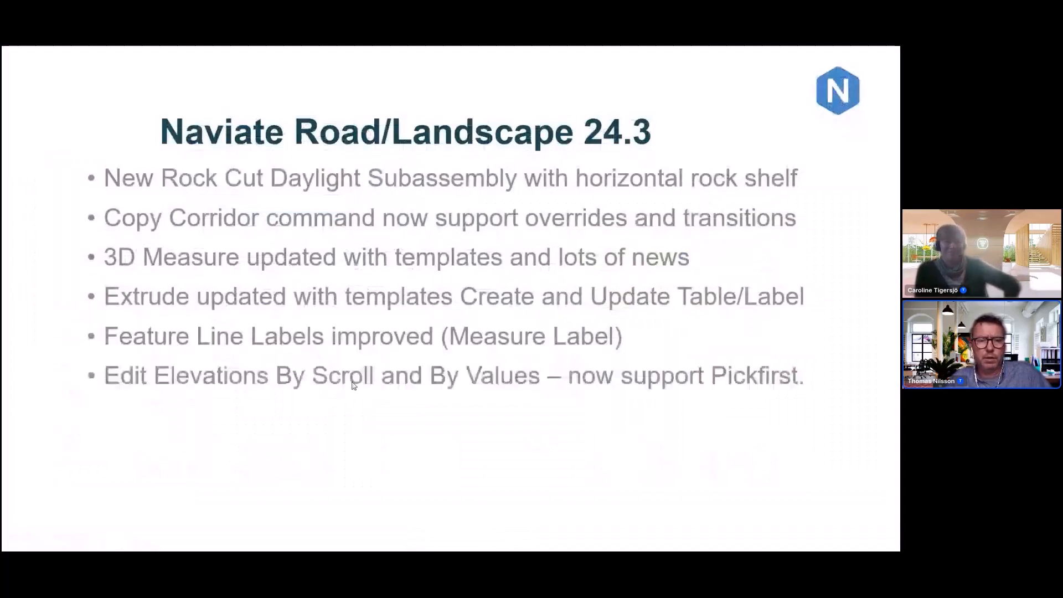
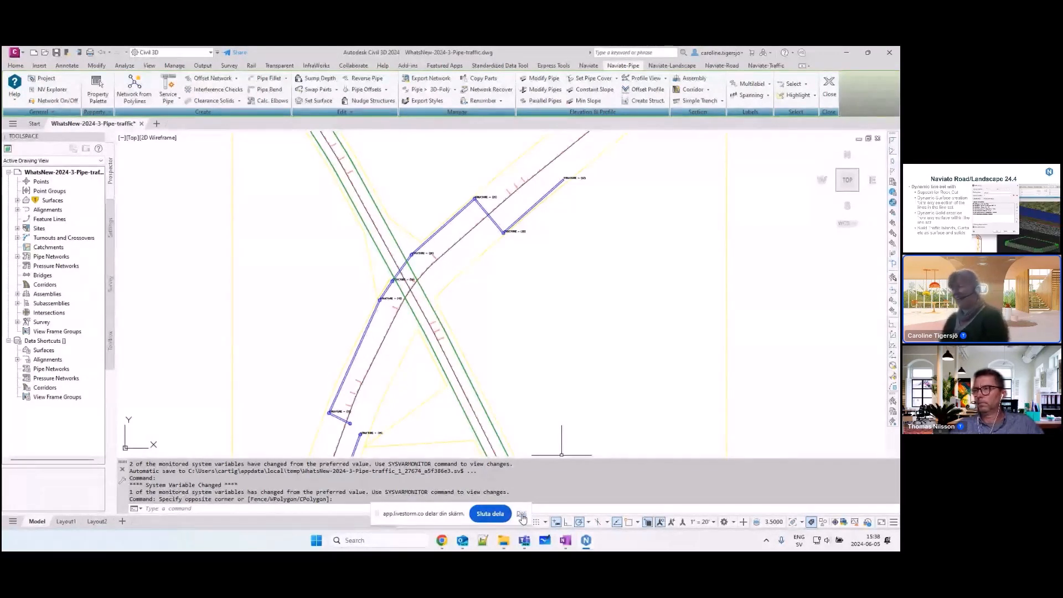
Step: Switch to the Naviate YouTube channel in Chrome and look over its page down to the Naviate for Civil 3D feature of the week section
click(521, 515)
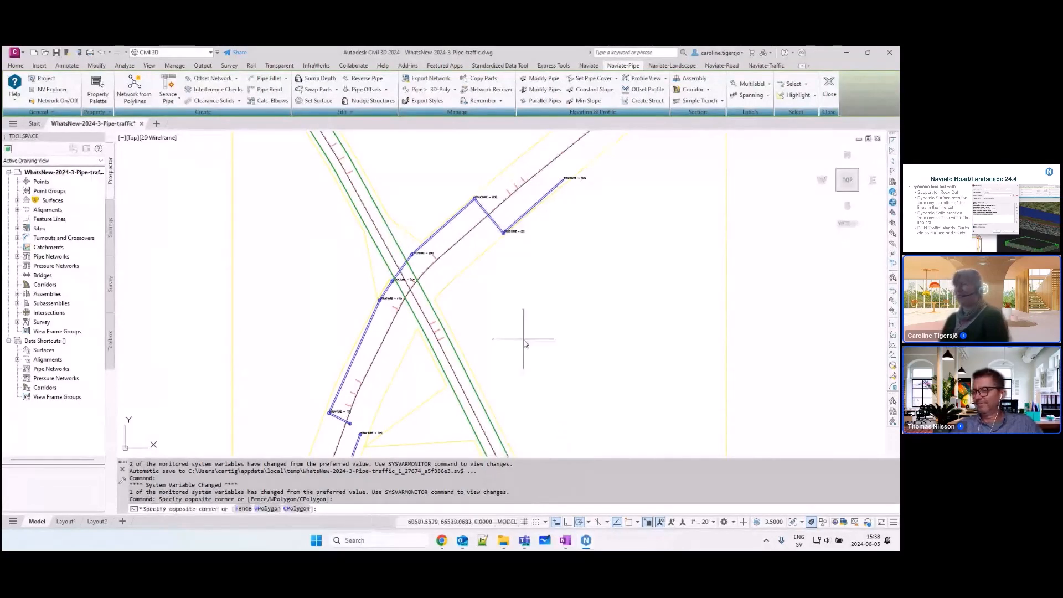
click(569, 304)
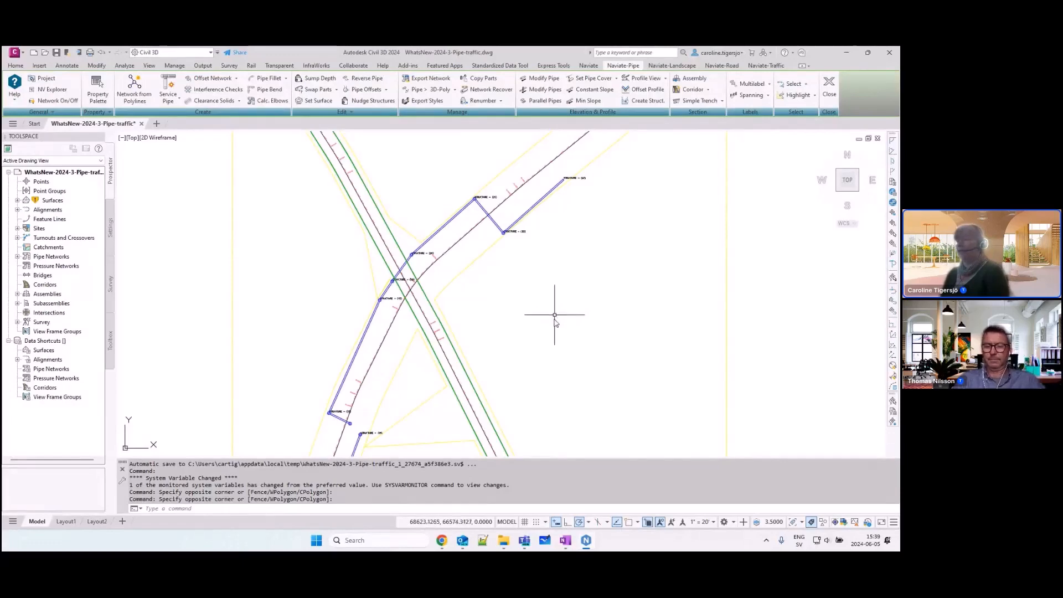
mouse_move(444, 537)
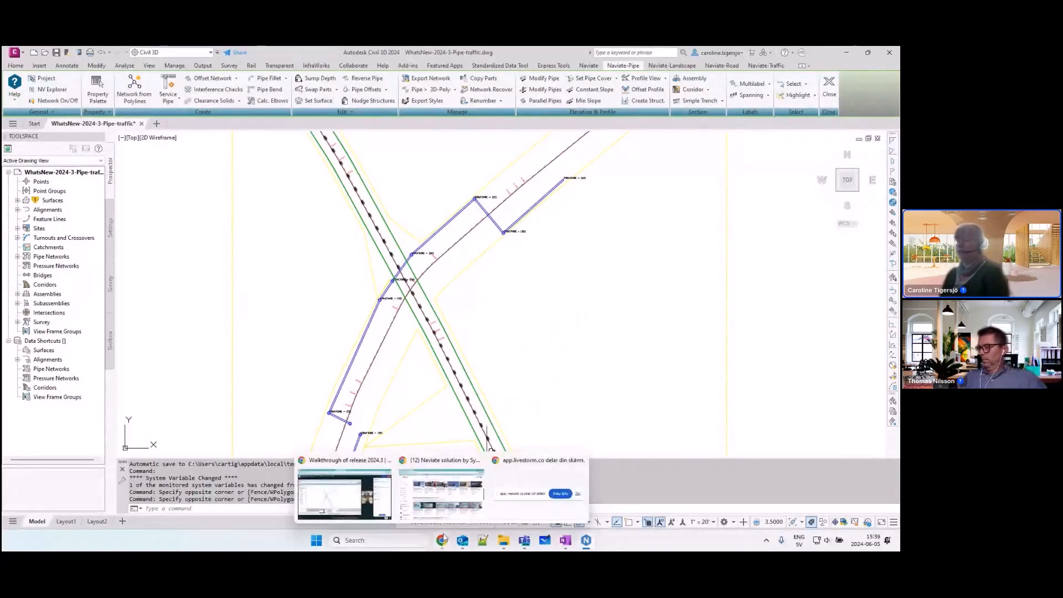
click(444, 487)
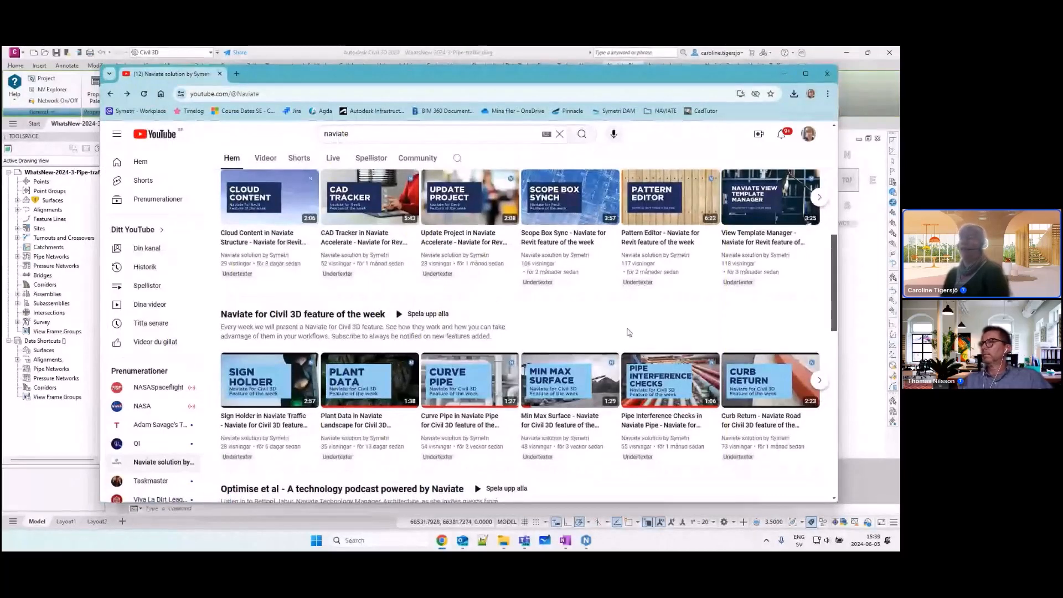
scroll(630, 333, up, 5)
scroll(630, 333, up, 1)
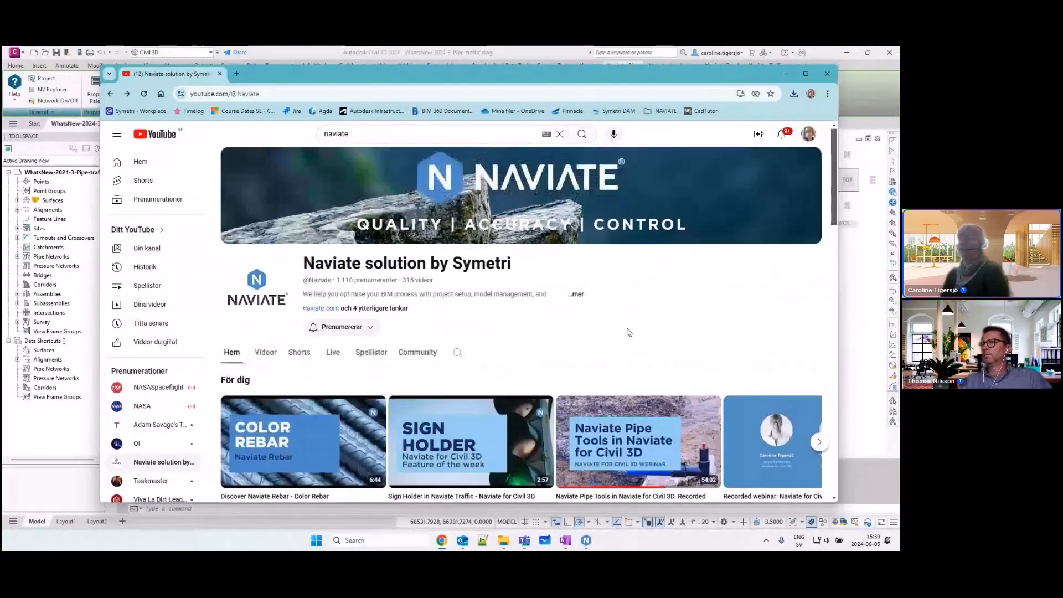
scroll(629, 333, down, 2)
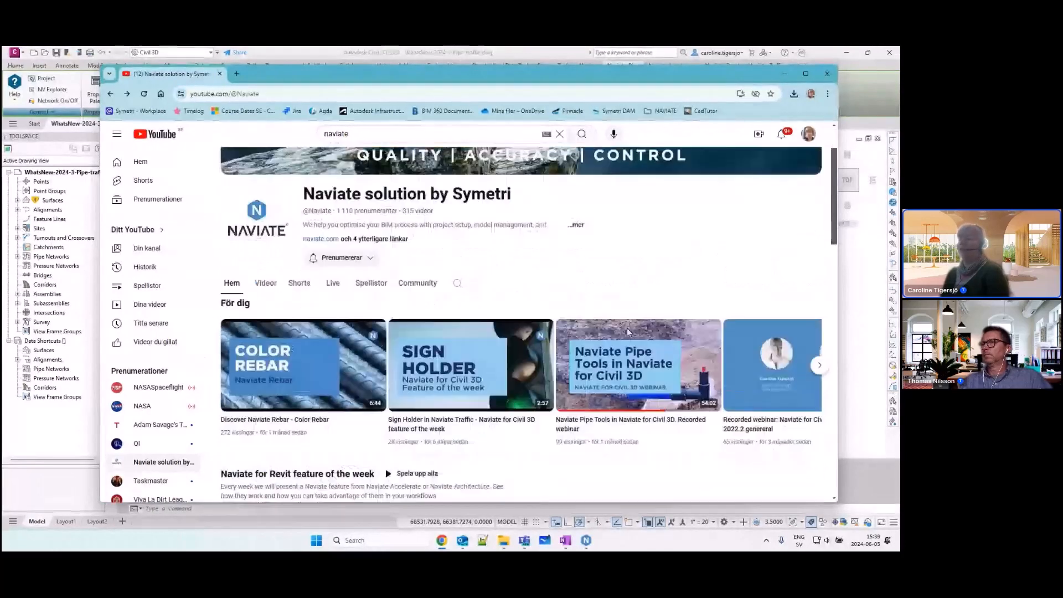
scroll(628, 332, down, 6)
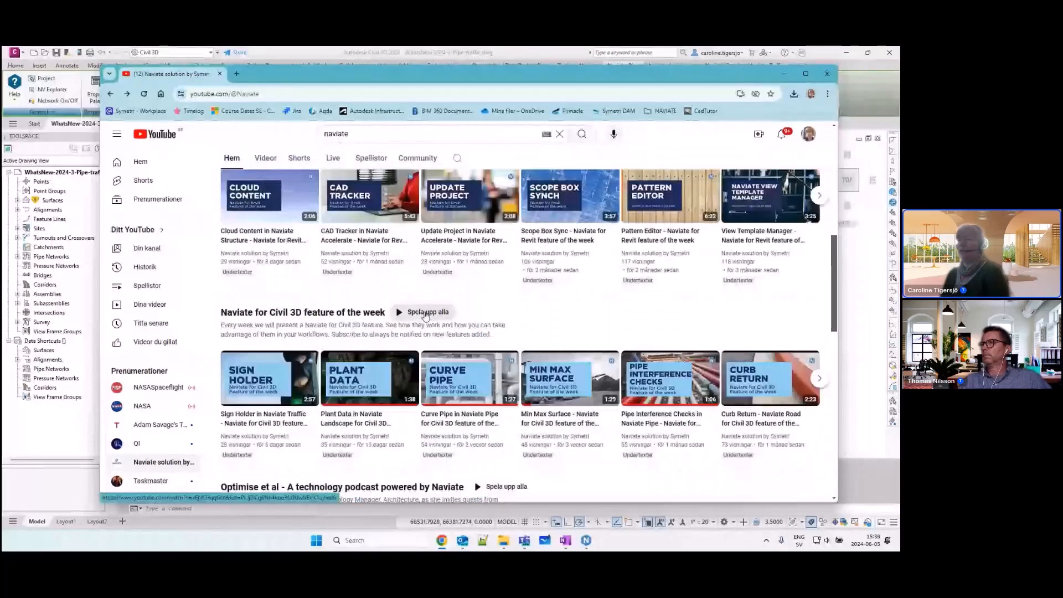
Step: Play the Naviate for Civil 3D feature of the week playlist, look through its videos, and close the browser window
click(426, 313)
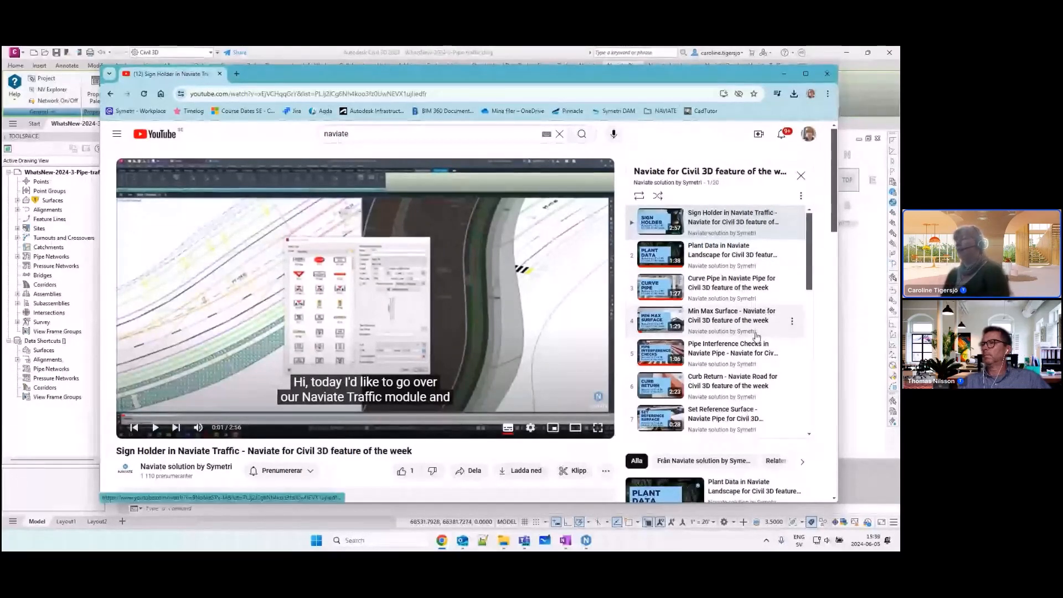
scroll(757, 336, down, 2)
scroll(757, 336, down, 4)
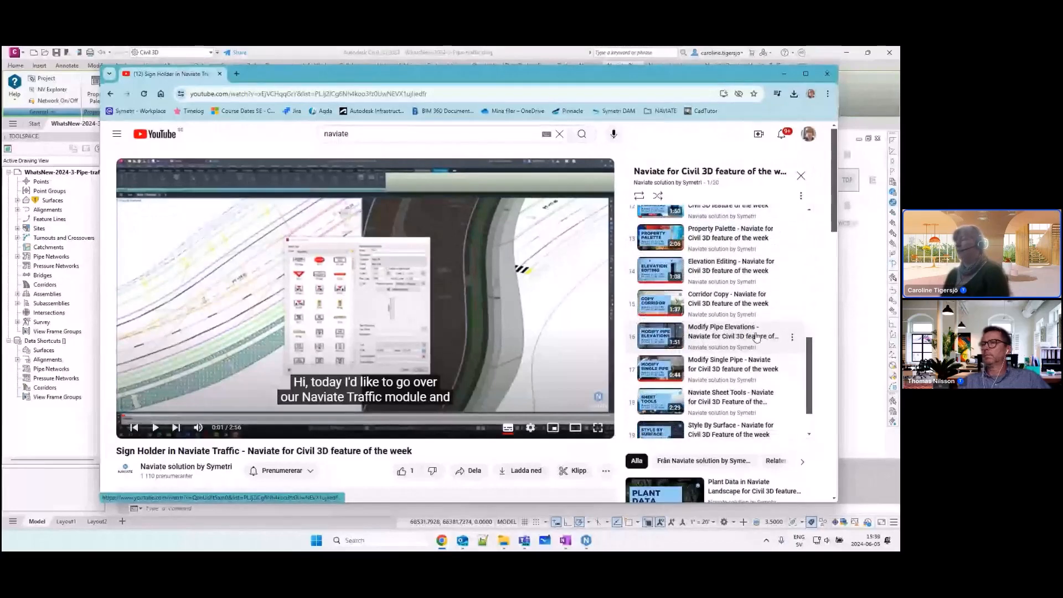
scroll(757, 336, down, 1)
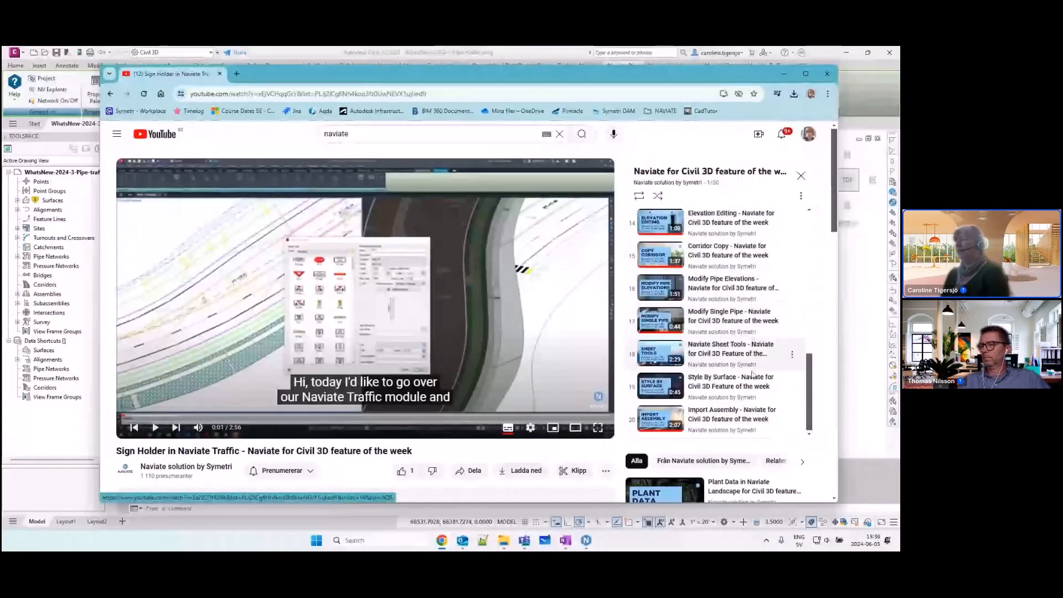
scroll(753, 374, up, 5)
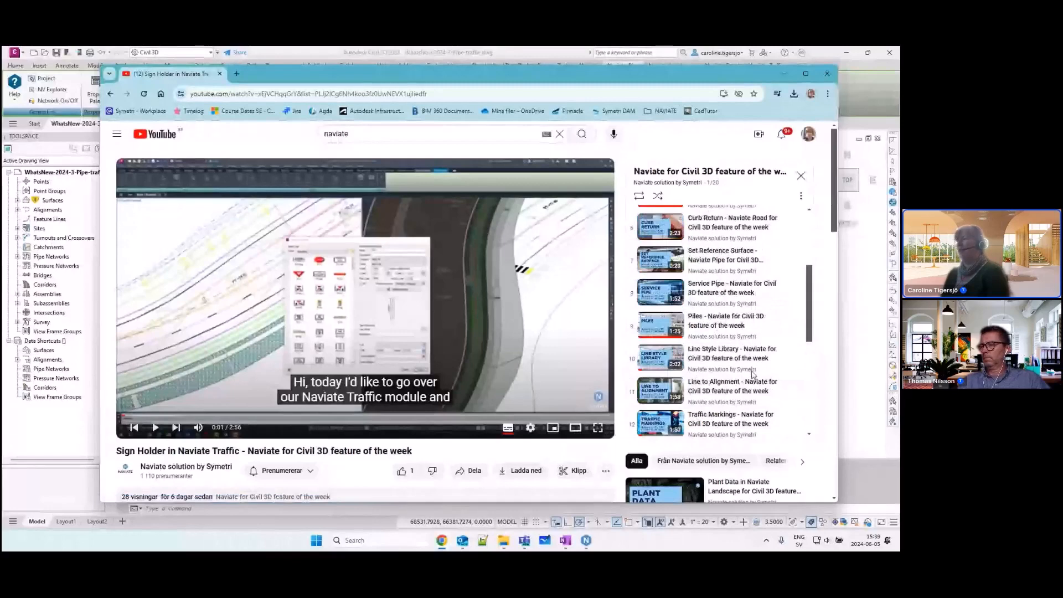
scroll(753, 374, up, 3)
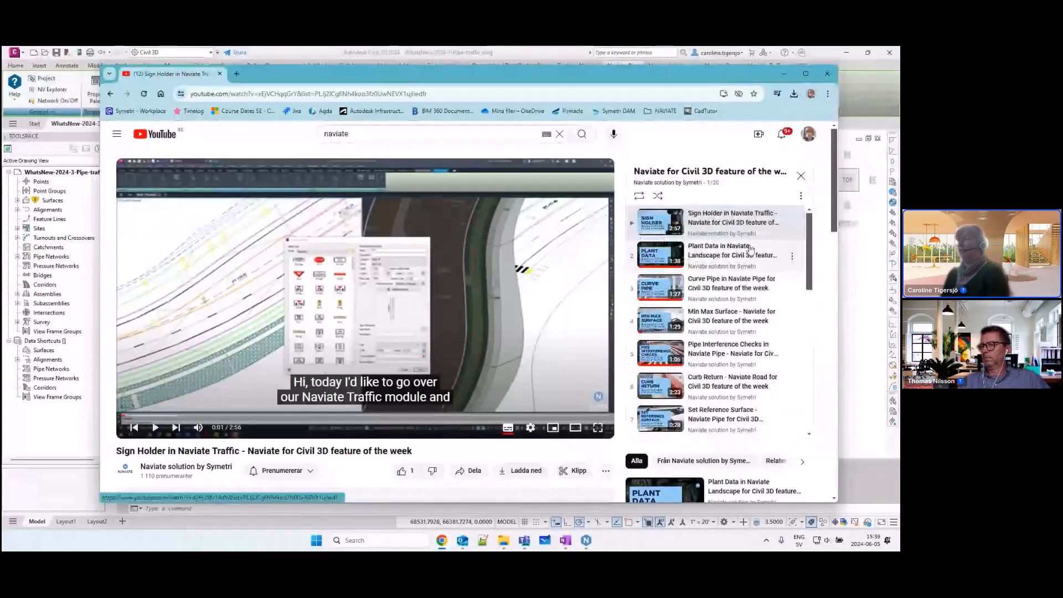
click(827, 74)
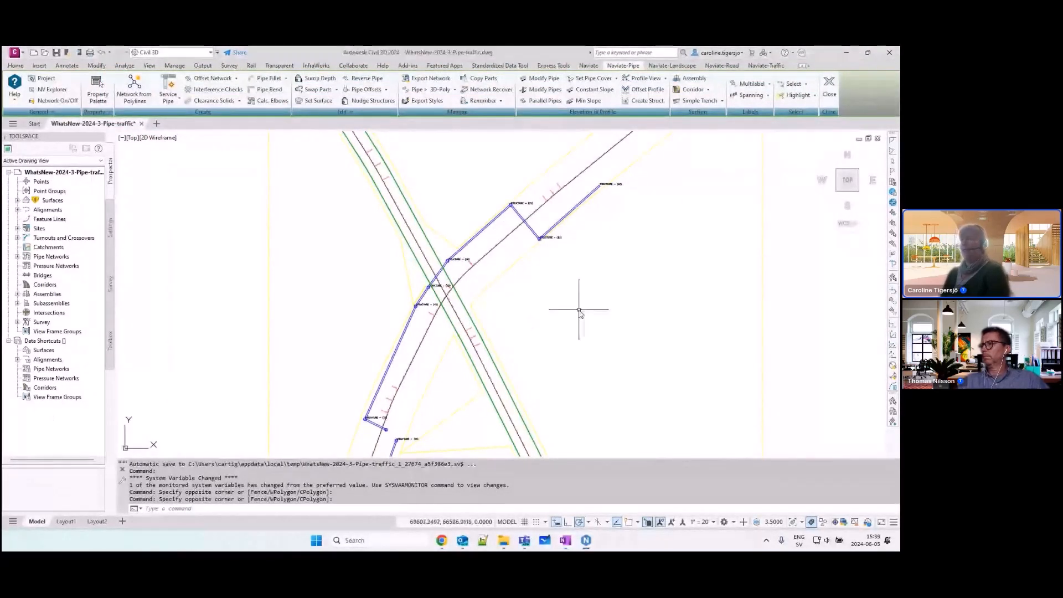
Step: Start Offset Network and select the pipe run from the northeastern pipe to the long southwestern pipe, reversing the selection direction to upslope
middle_drag(565, 304, 576, 280)
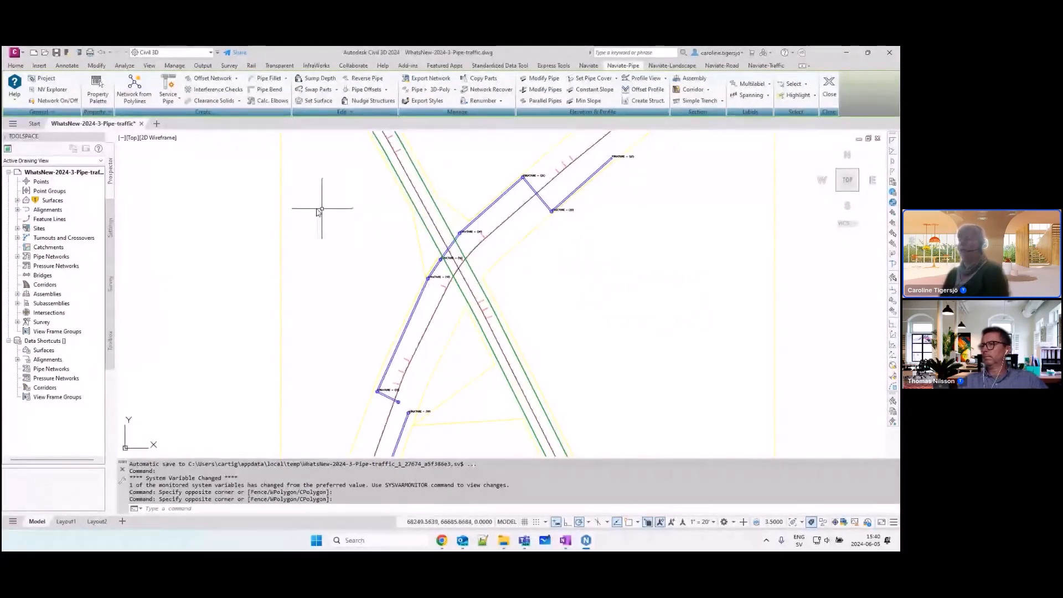
middle_drag(324, 195, 303, 207)
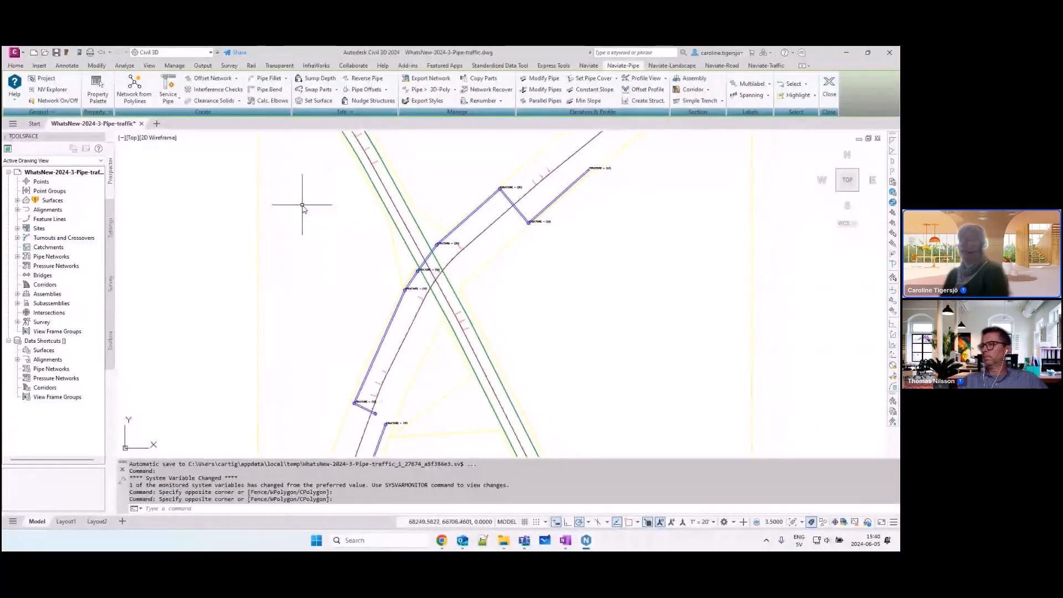
click(206, 79)
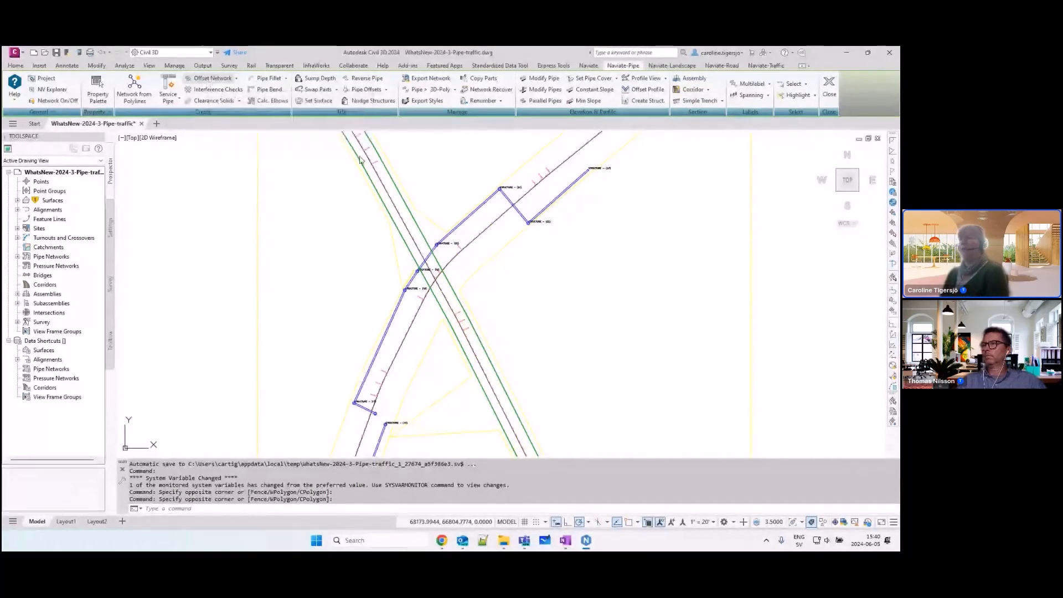
click(552, 205)
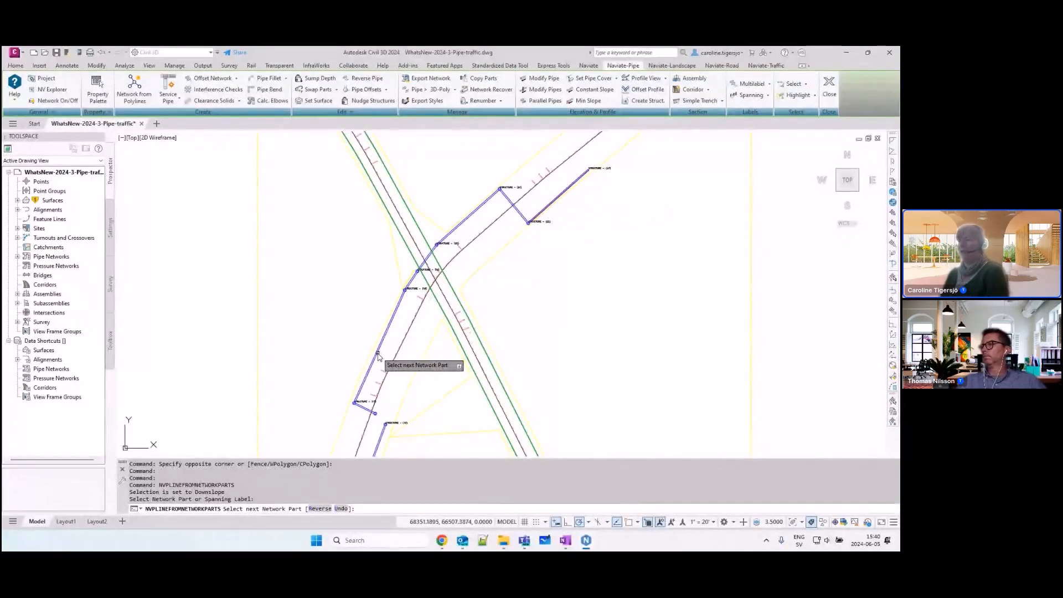
click(379, 351)
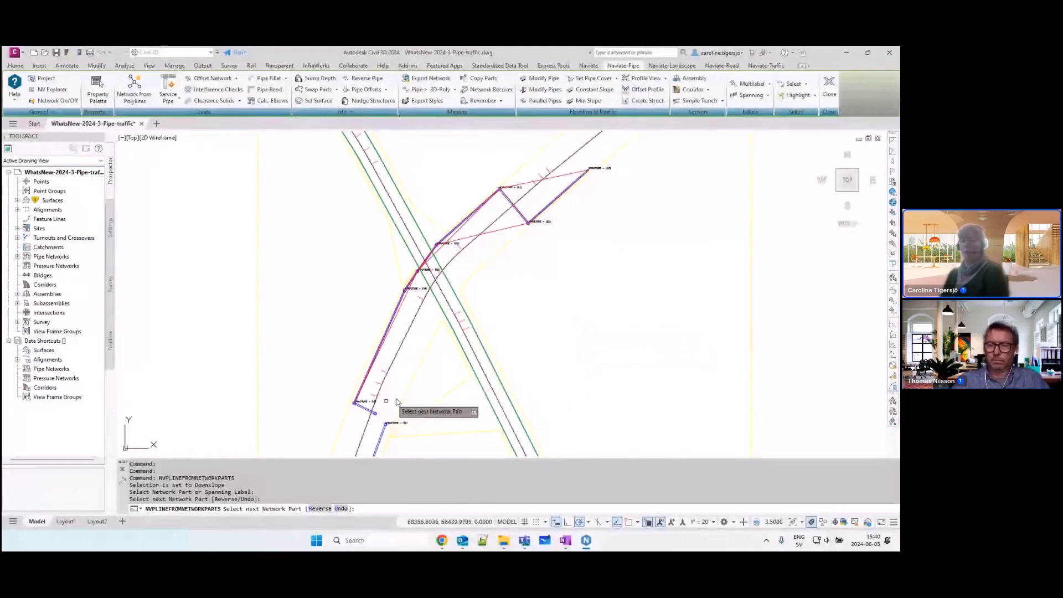
click(320, 508)
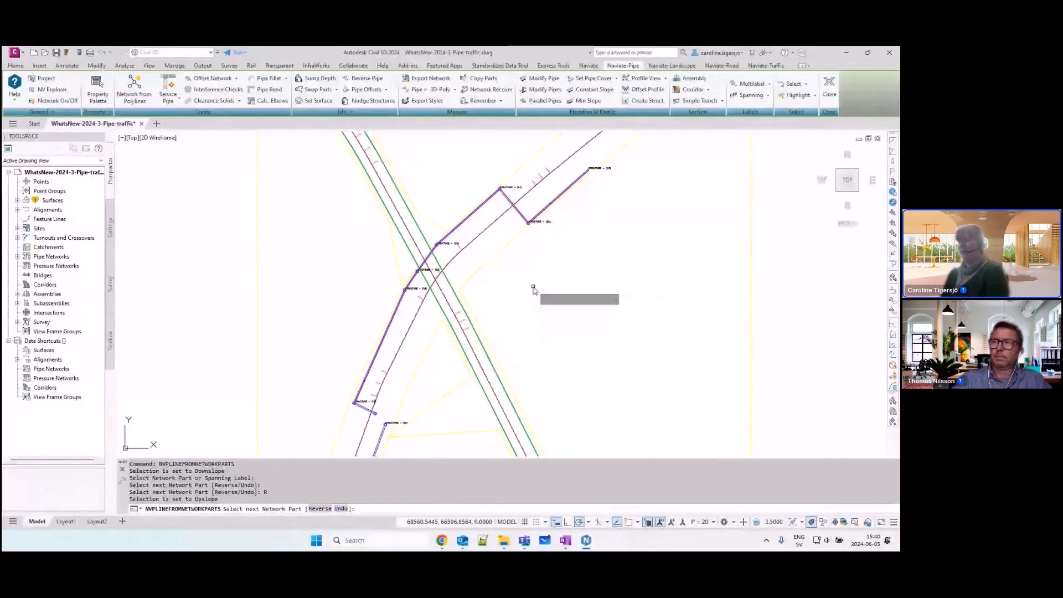
key(Return)
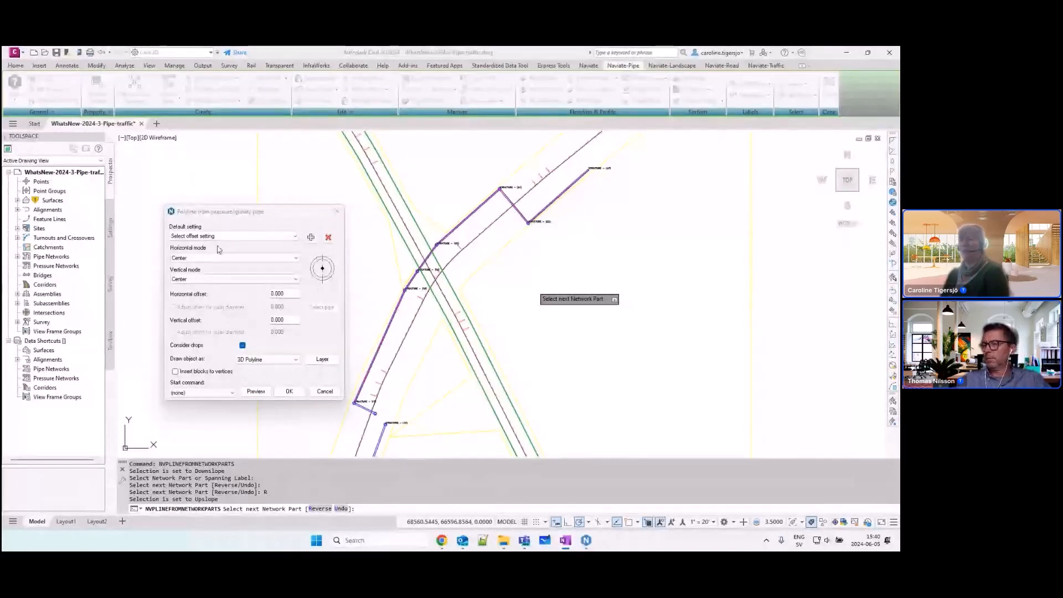
Step: Load the Pipe 1.5' Right offset setting, set the horizontal offset to 3, and preview the offset line
click(226, 216)
click(226, 236)
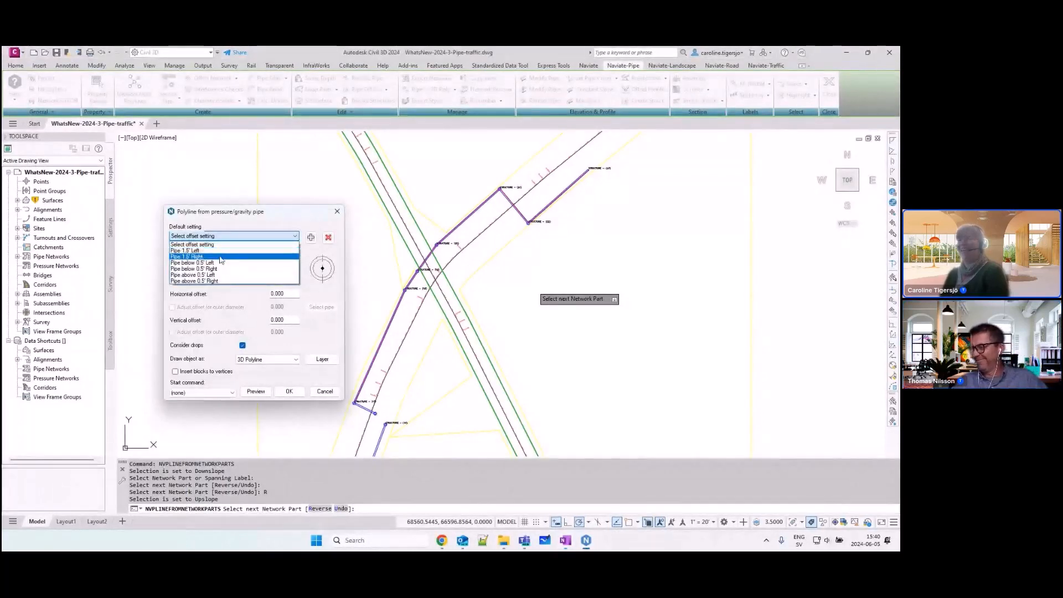
click(220, 257)
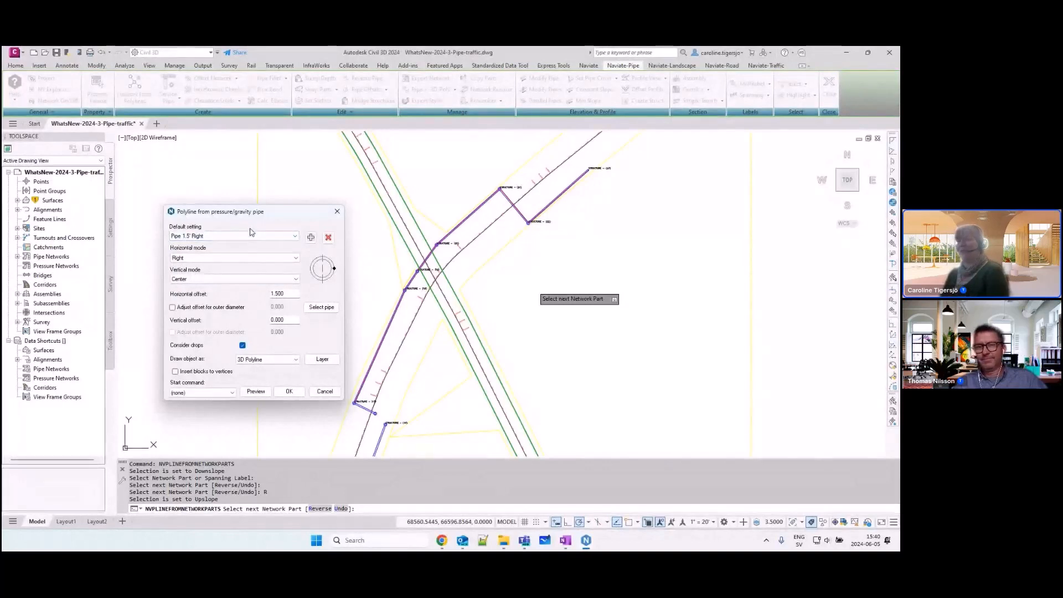
click(291, 293)
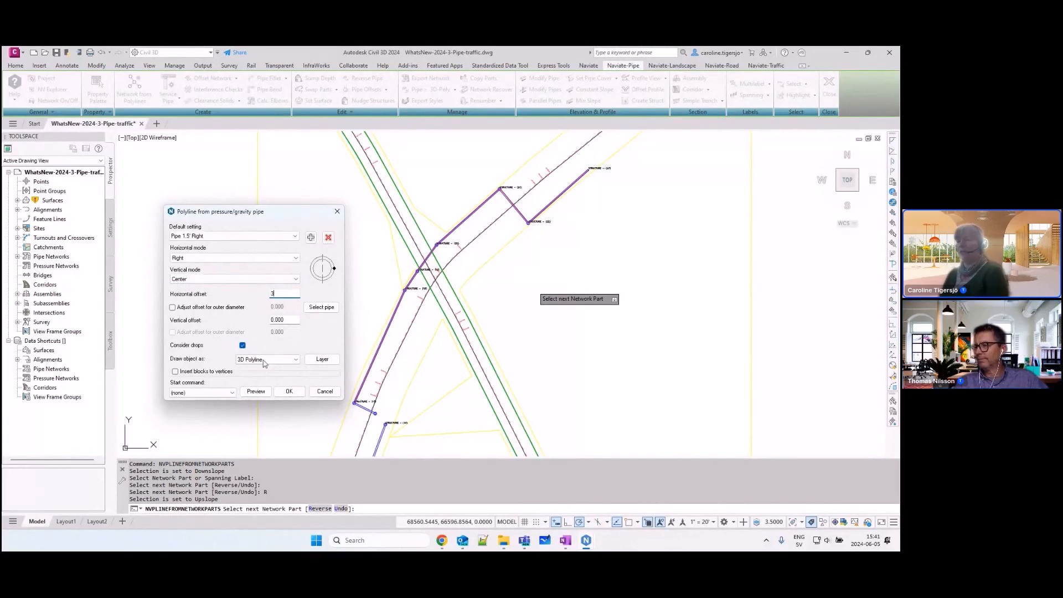
click(256, 391)
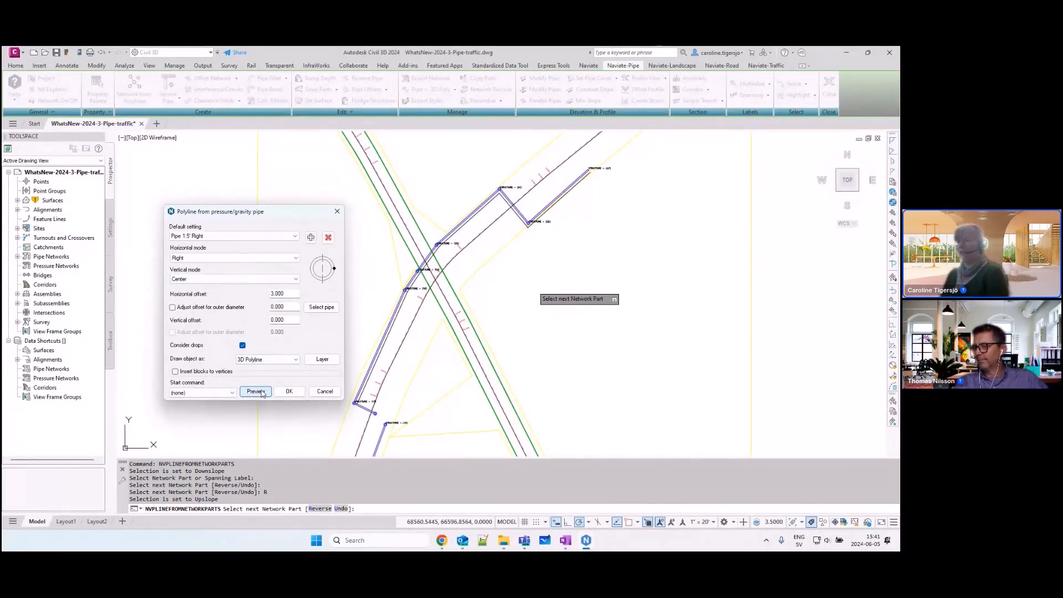
Step: Choose Create Pipe Network as the start command, create the offset 3D polyline, and continue to the pipe conversion settings
click(211, 393)
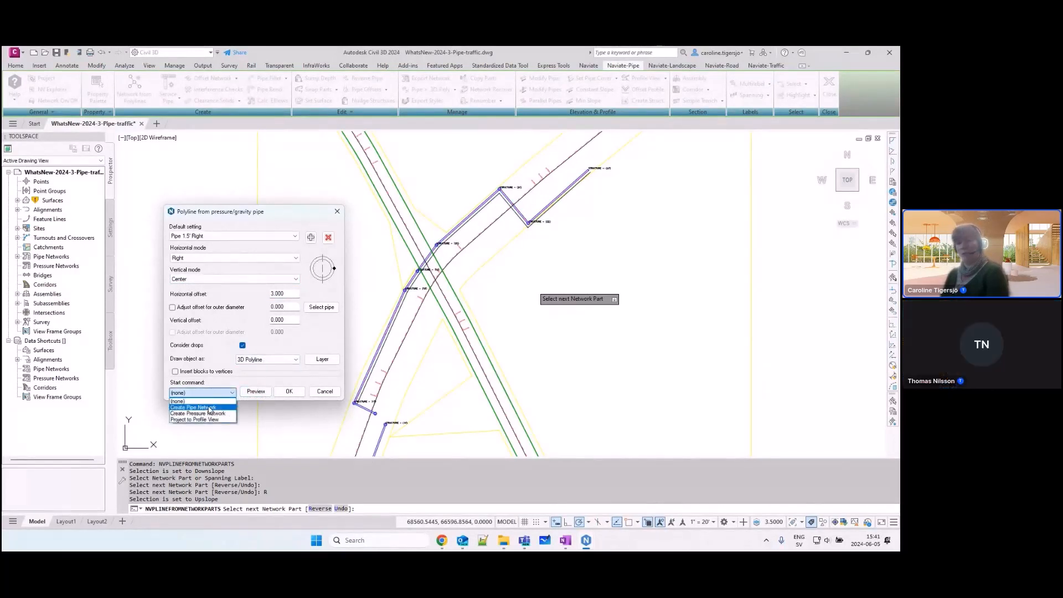
click(209, 408)
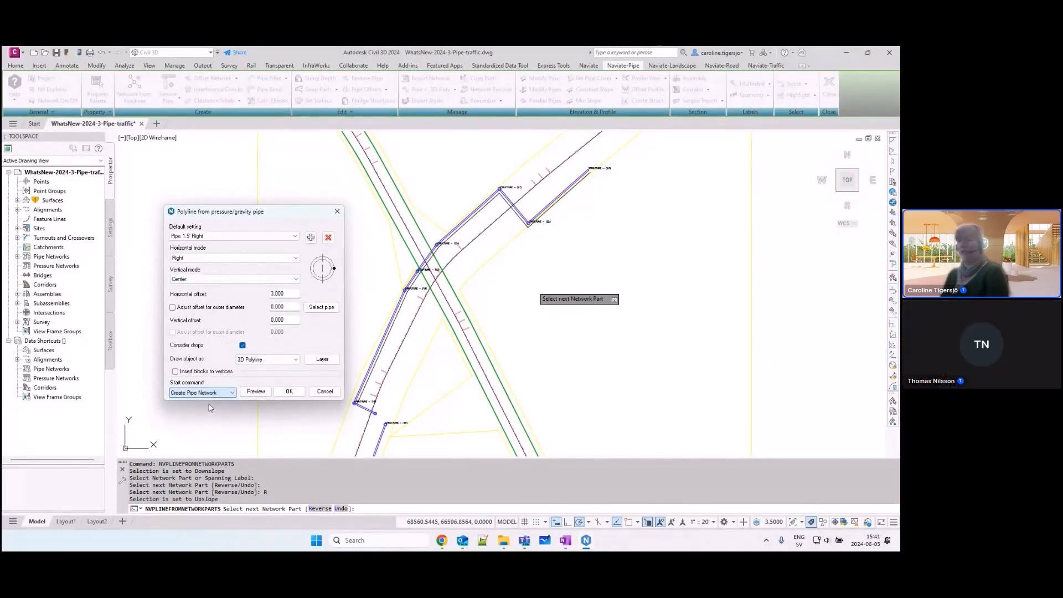
click(289, 392)
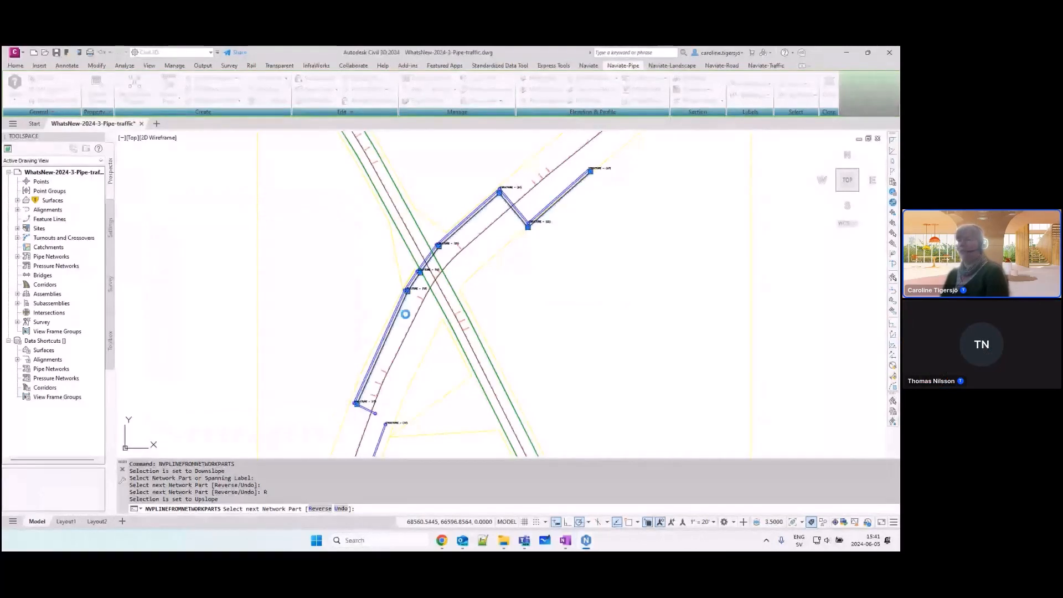
key(Return)
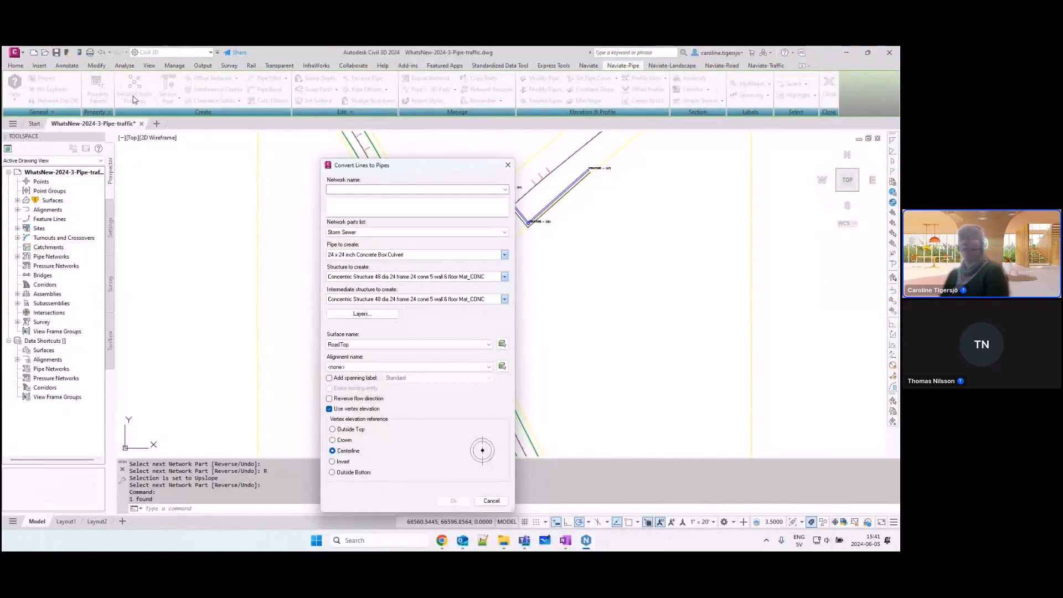
Step: Name the new pipe network San and use the Sanitary Sewer parts list for it
key(ctrl)
key(ctrl)
key(ctrl)
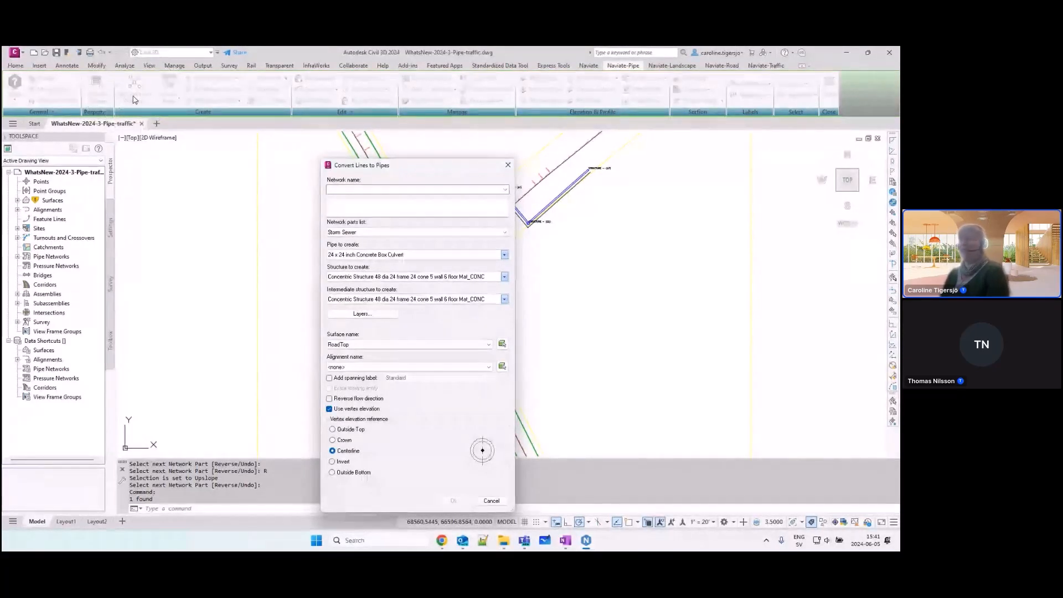
click(377, 189)
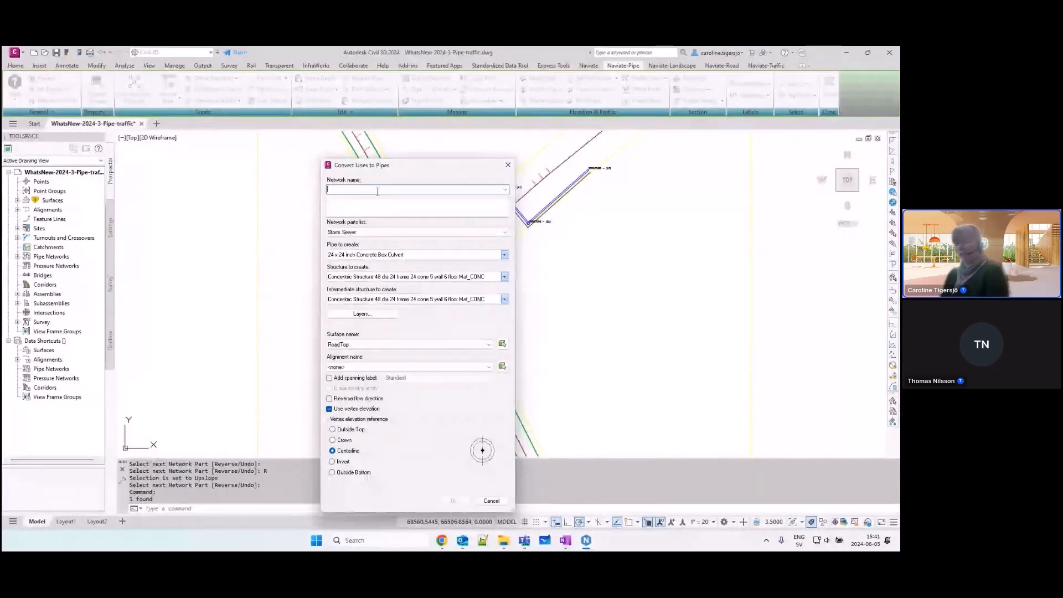
text(San)
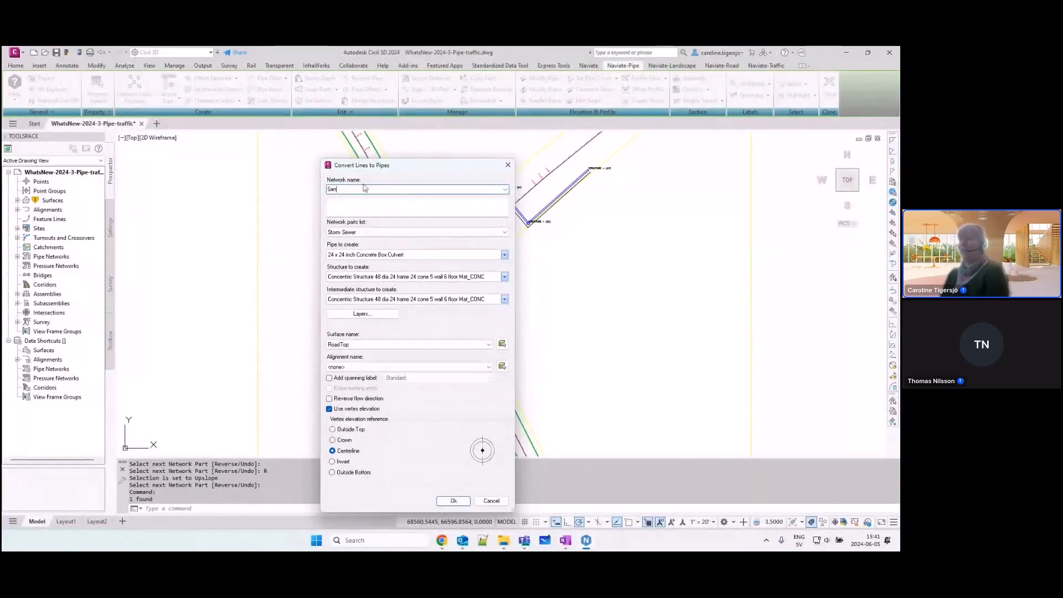
click(367, 233)
click(367, 242)
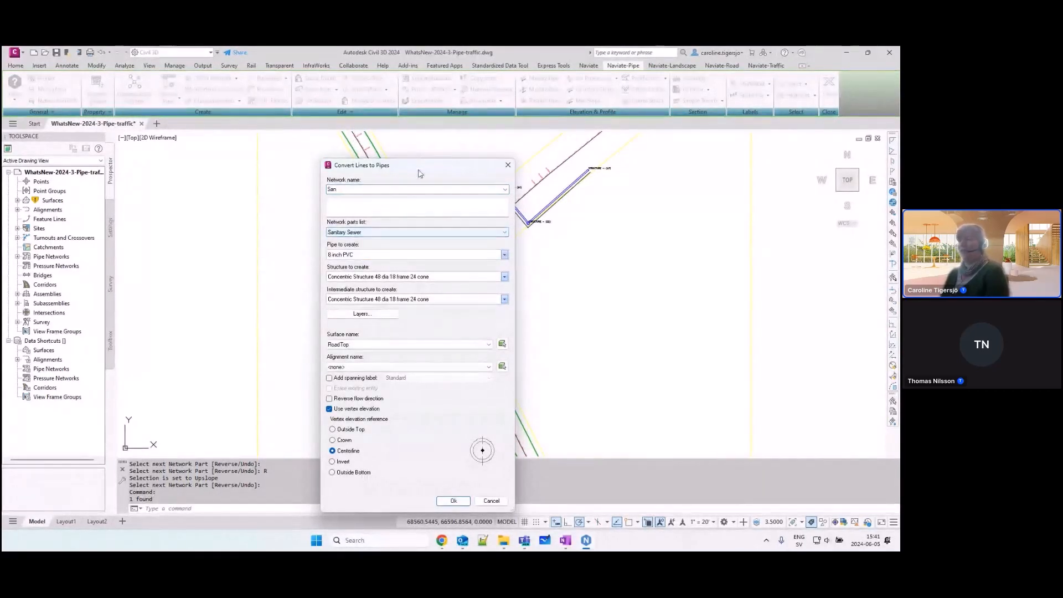
Step: Add a spanning label in the Plan_Length Description and Slope style and convert the offset line into the San pipe network
mouse_move(418, 173)
mouse_down()
mouse_move(339, 152)
mouse_move(362, 112)
mouse_up()
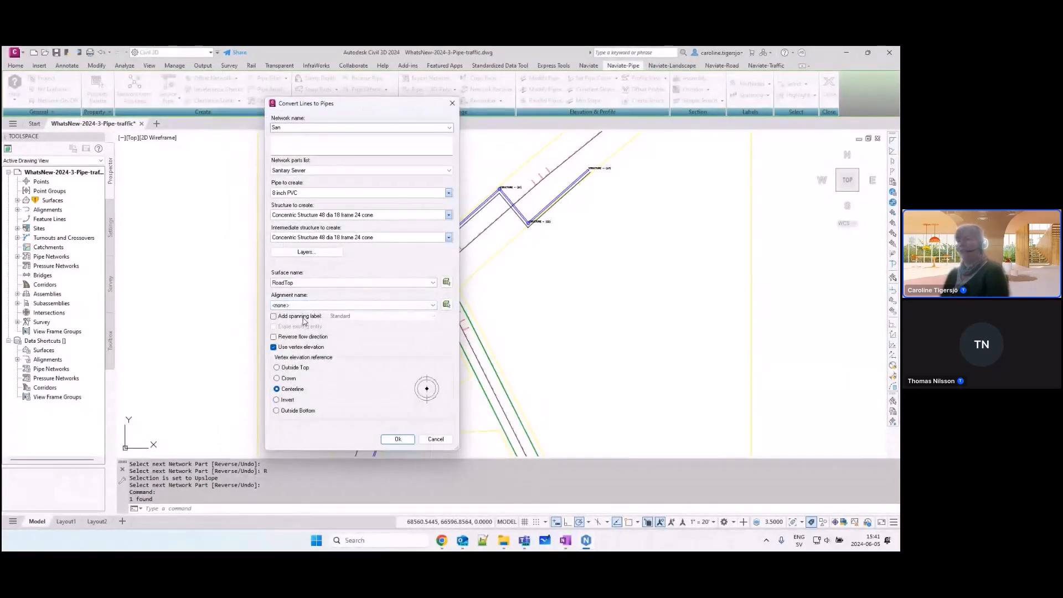
key(ctrl)
key(ctrl)
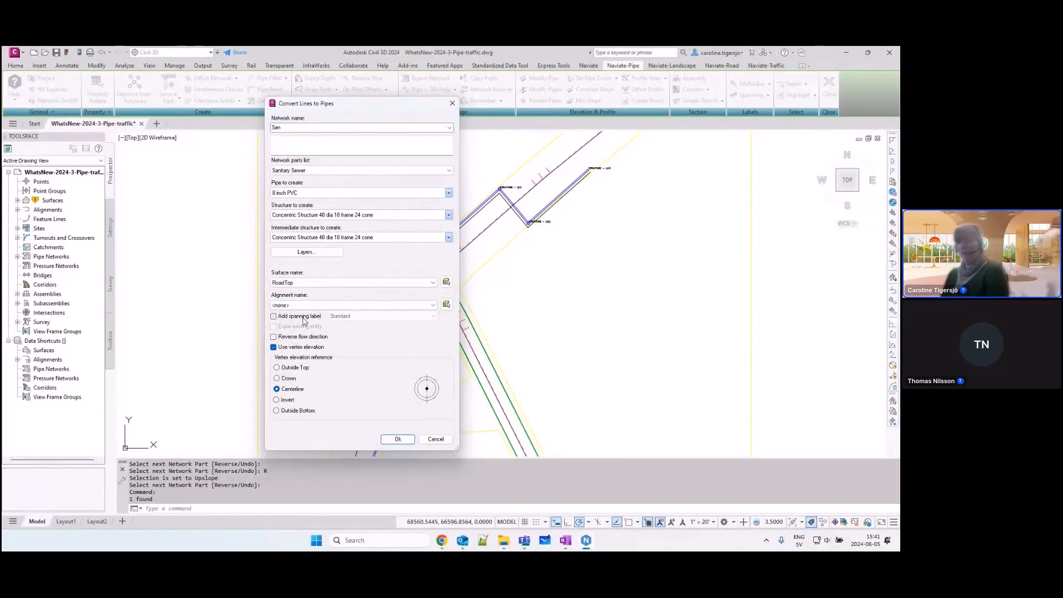
click(301, 317)
click(369, 317)
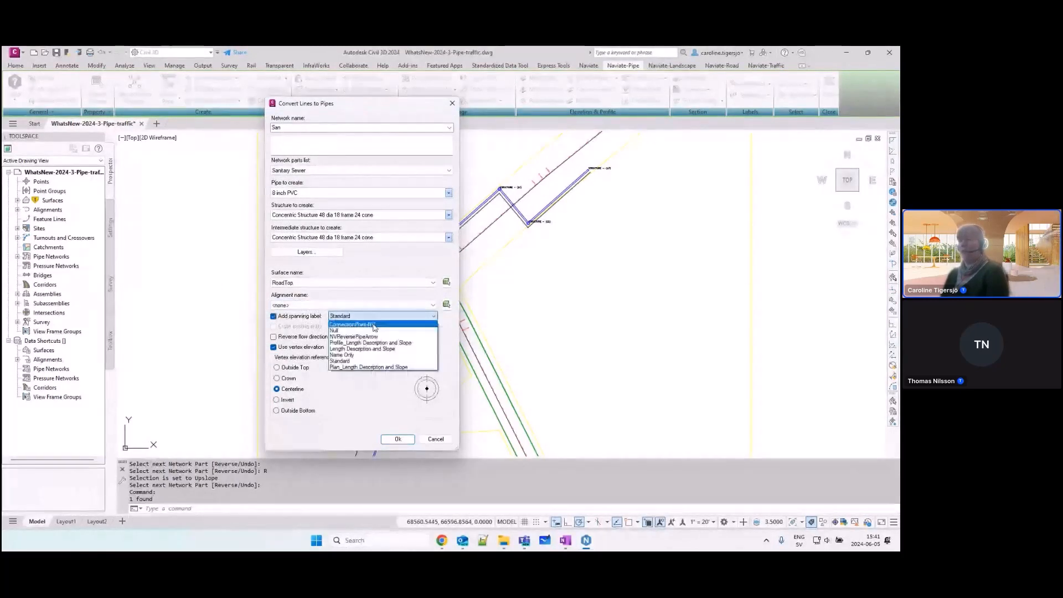
click(372, 367)
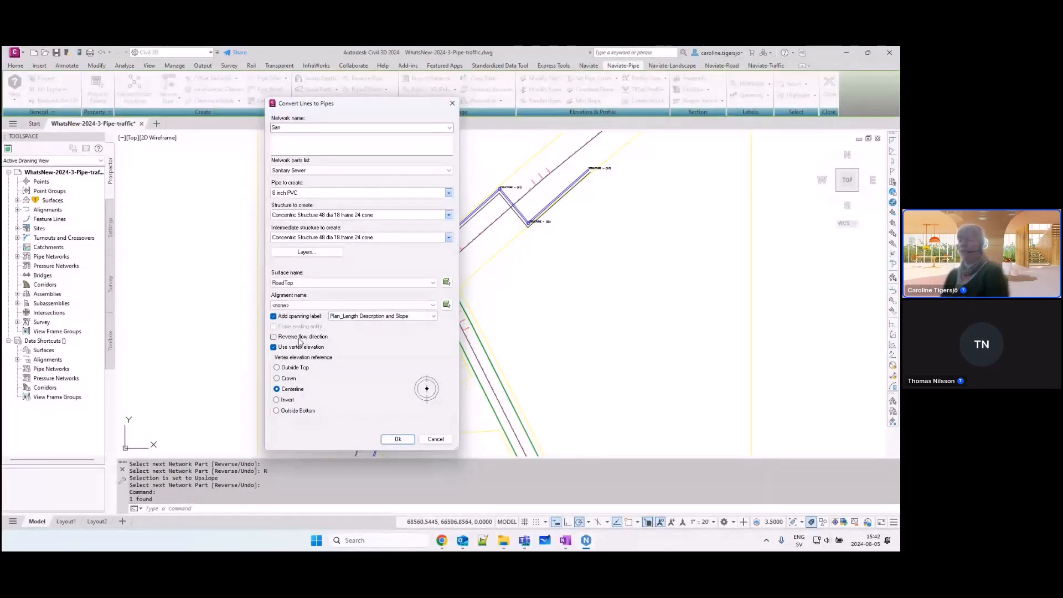
key(ctrl)
key(ctrl)
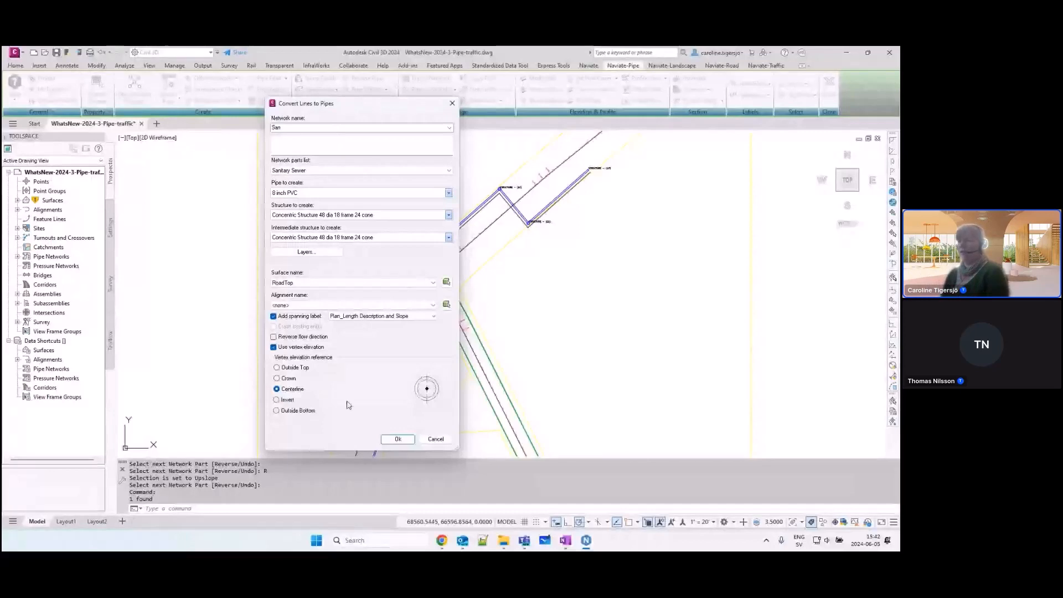
click(399, 440)
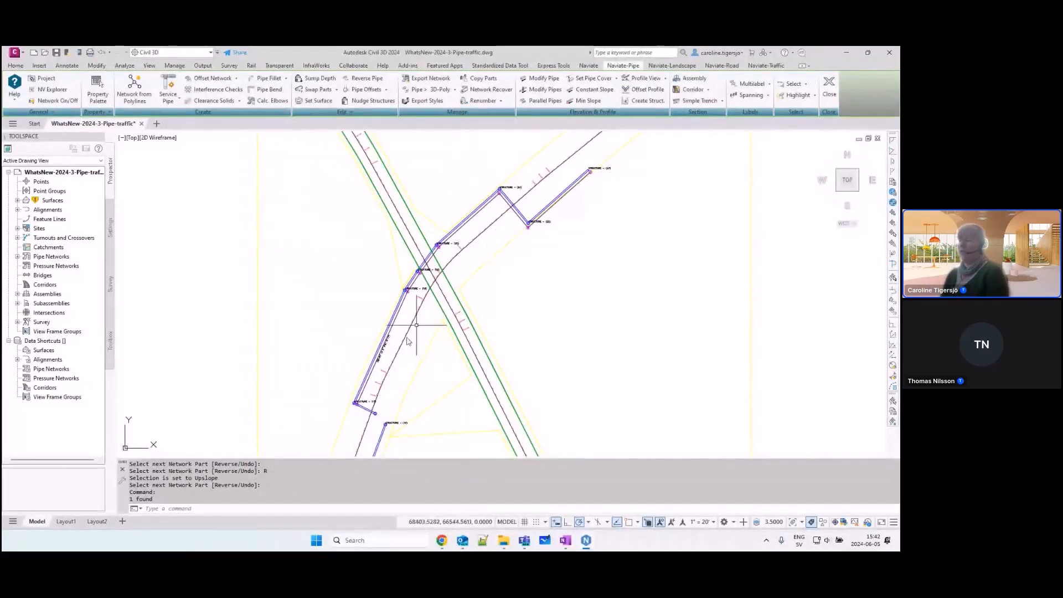
Step: Move the San run's spanning label southeast, away from its pipe, so that it sits beyond the alignment on a leader
click(388, 348)
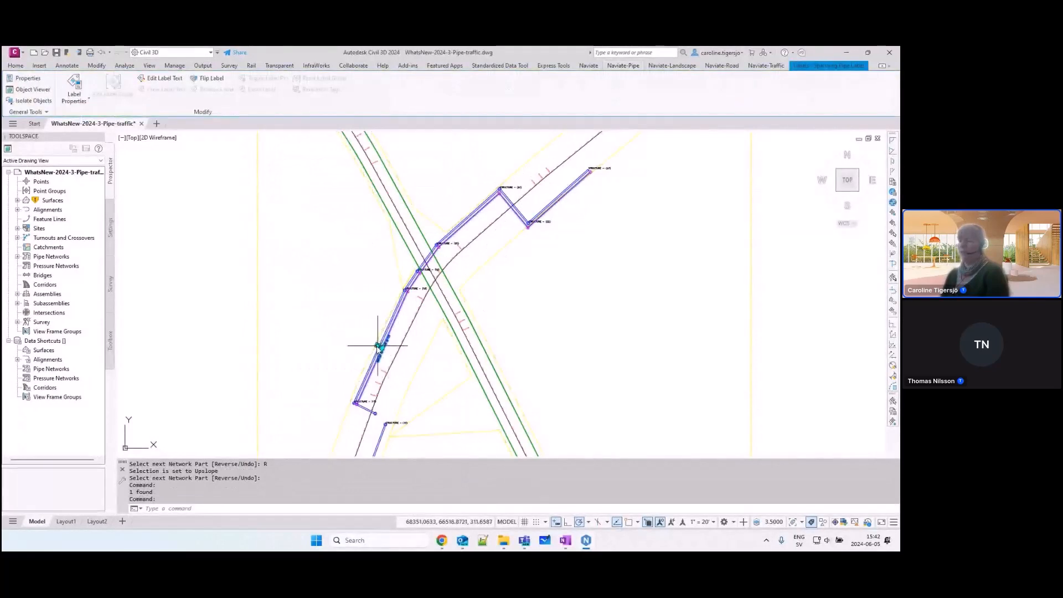
click(383, 347)
click(424, 375)
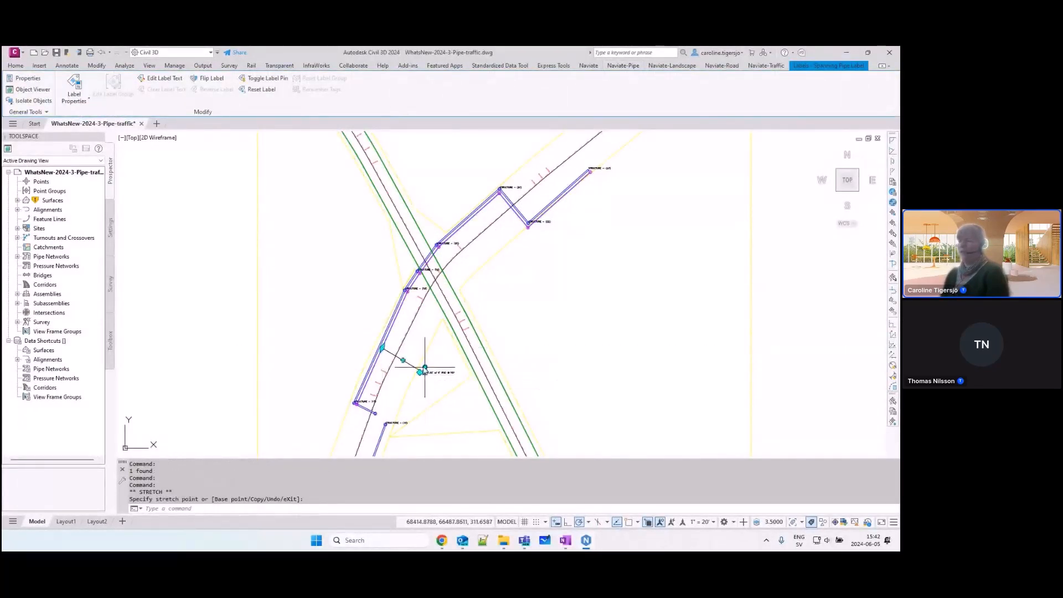
scroll(431, 376, up, 2)
key(Escape)
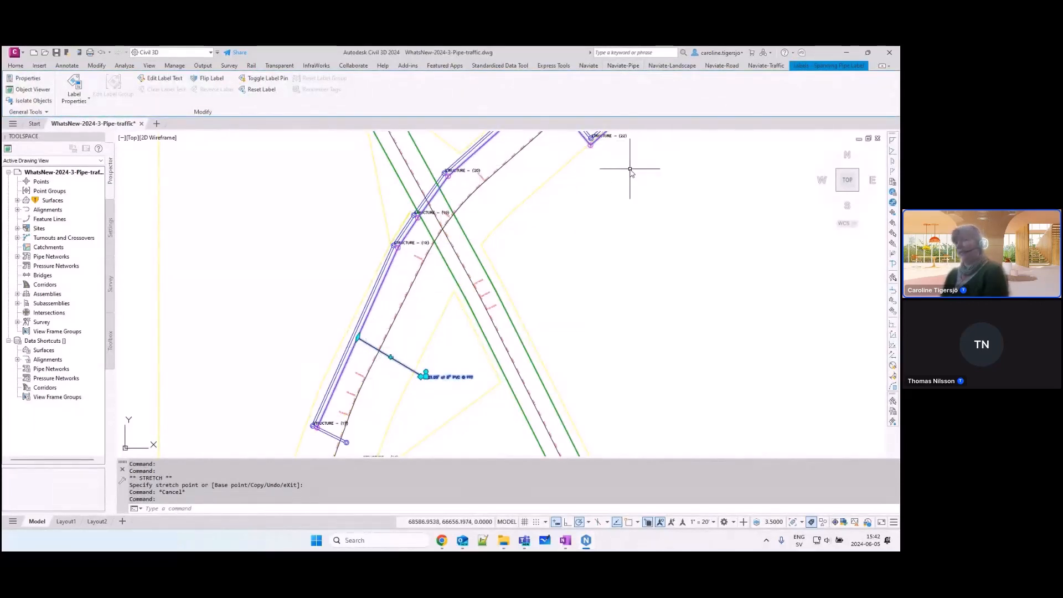
key(Escape)
key(Escape)
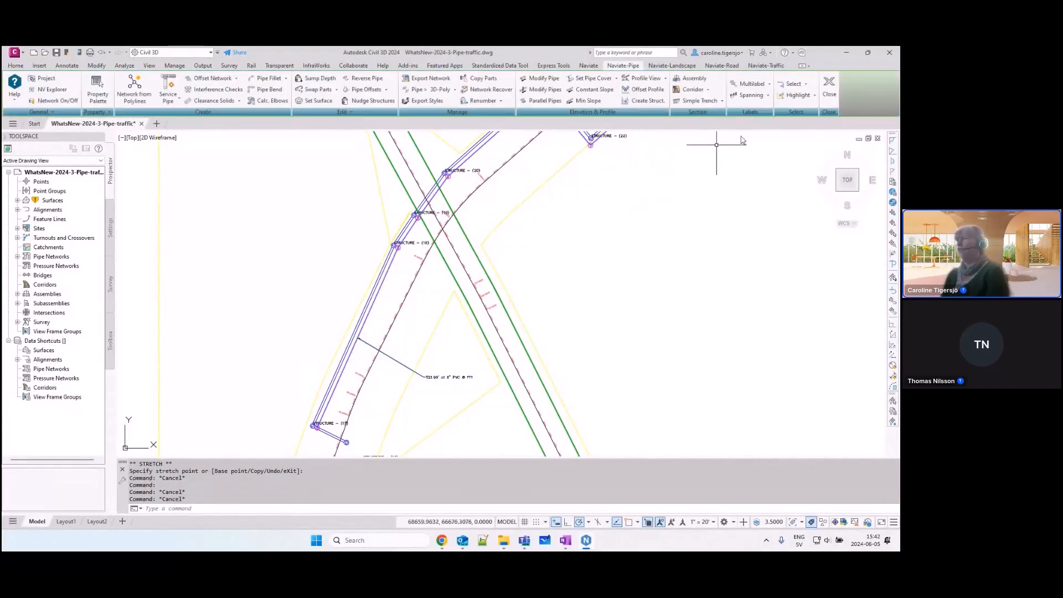
Step: Select the pipes covered by the San spanning label, including the start and end structures, and inspect the extent of the run
click(768, 96)
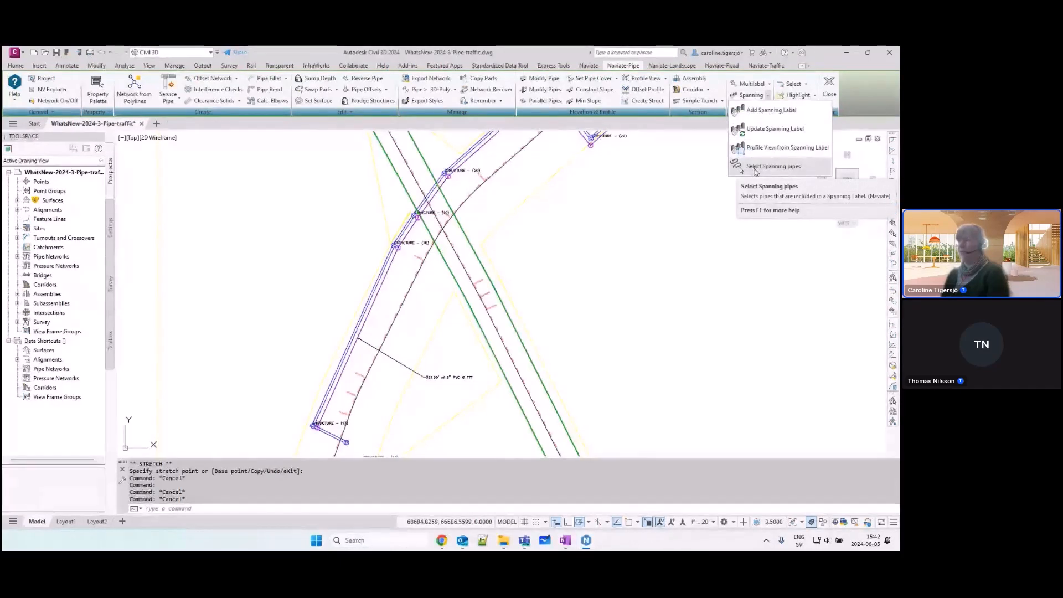
click(755, 166)
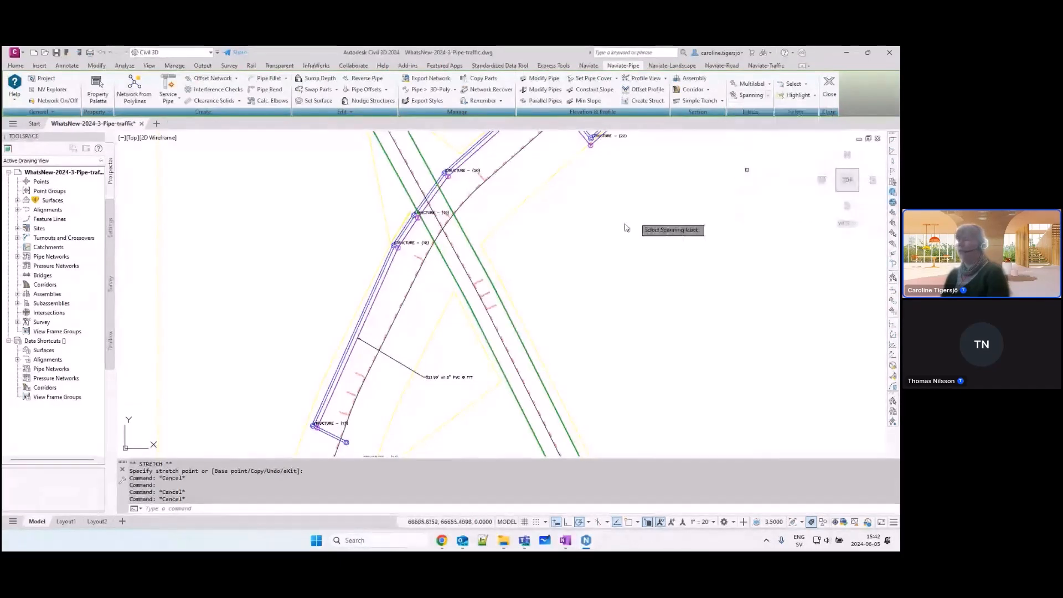
click(436, 381)
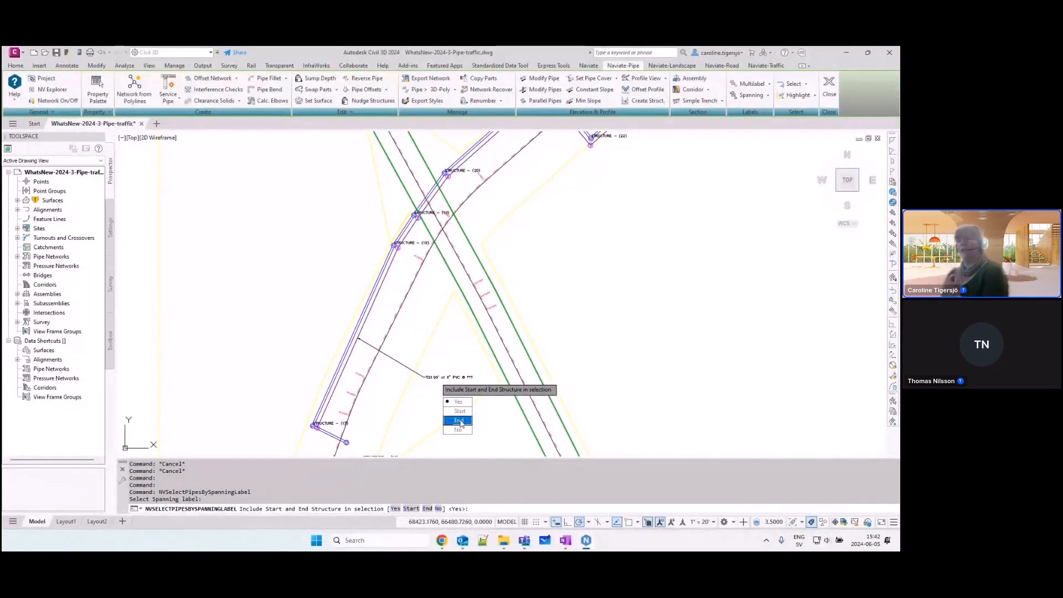
click(458, 402)
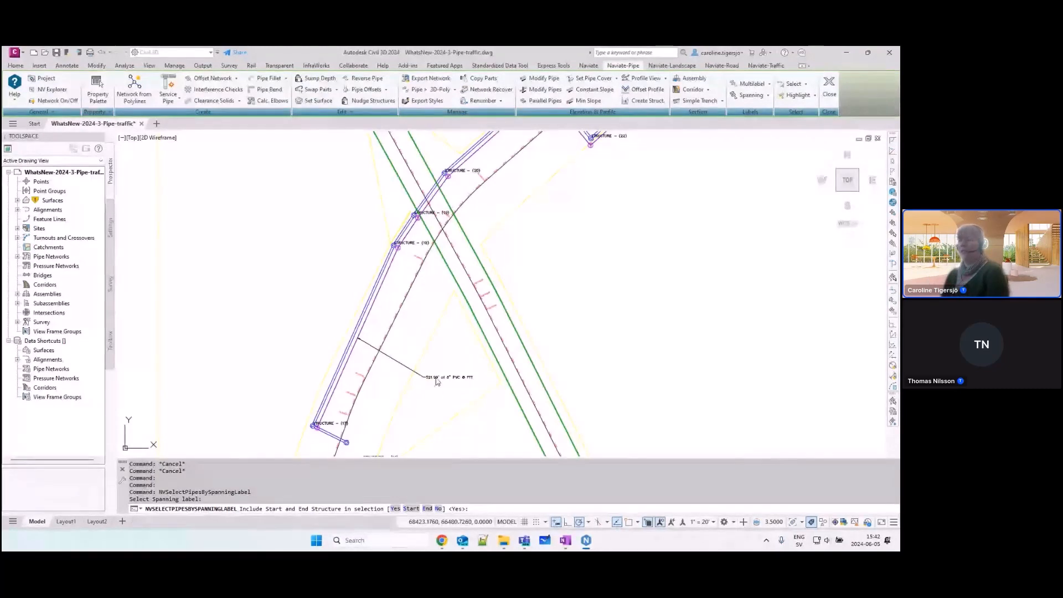
middle_drag(556, 219, 506, 297)
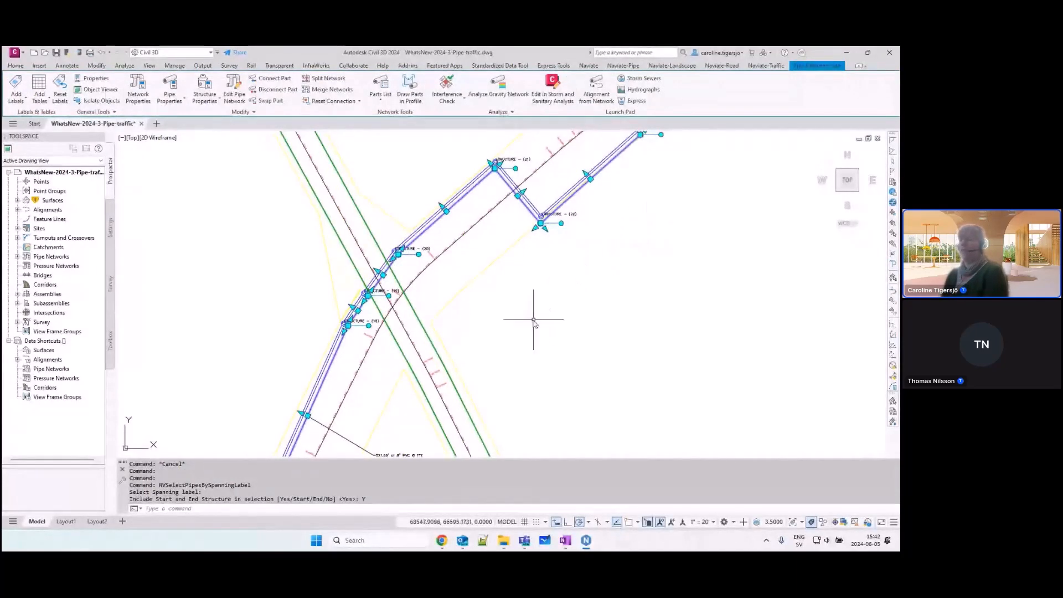
key(Escape)
middle_drag(400, 457, 403, 431)
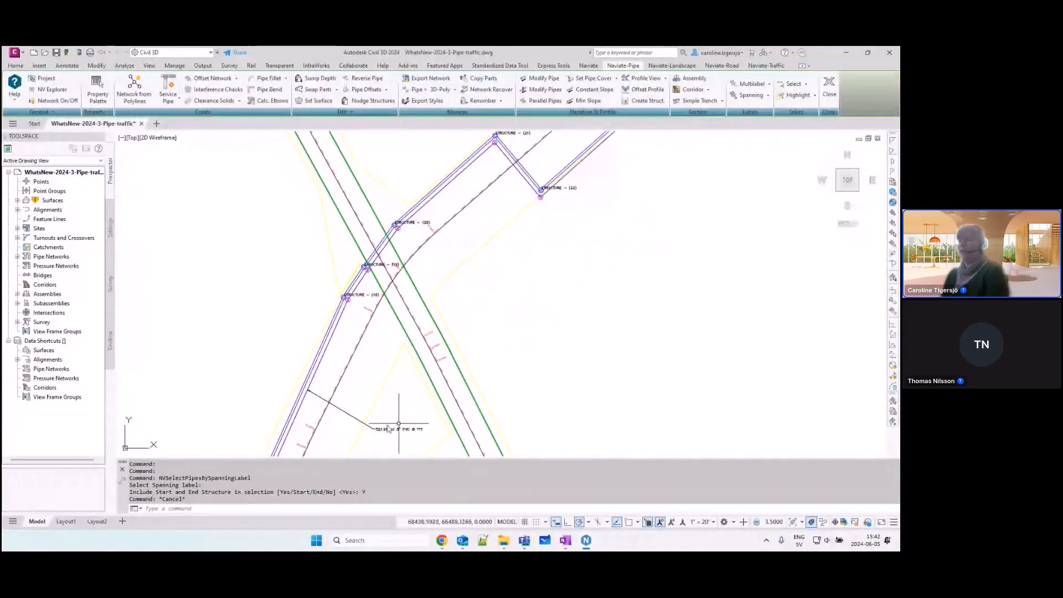
click(403, 431)
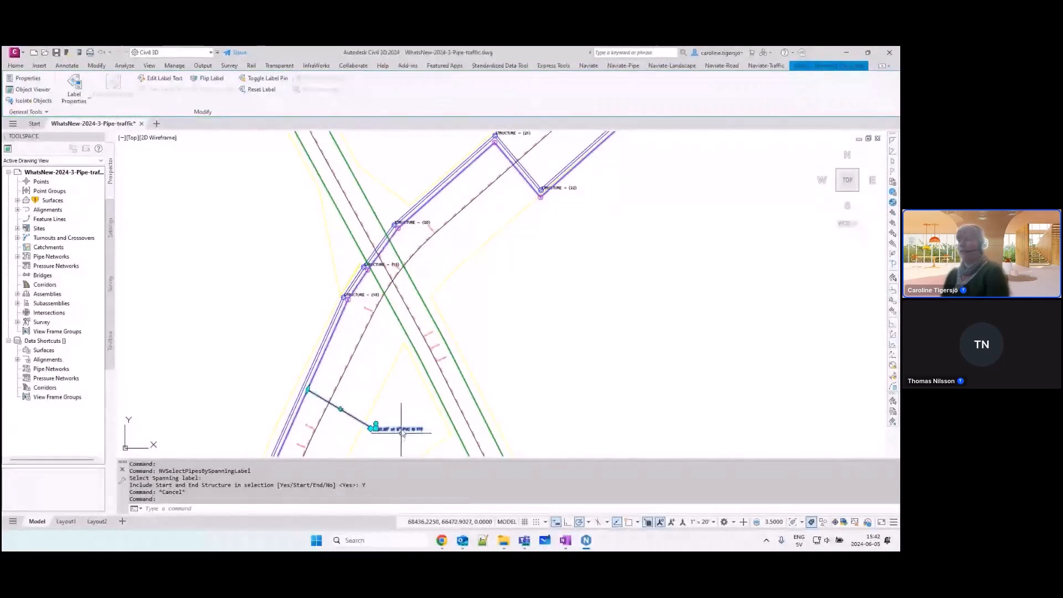
middle_drag(636, 213, 582, 286)
key(Escape)
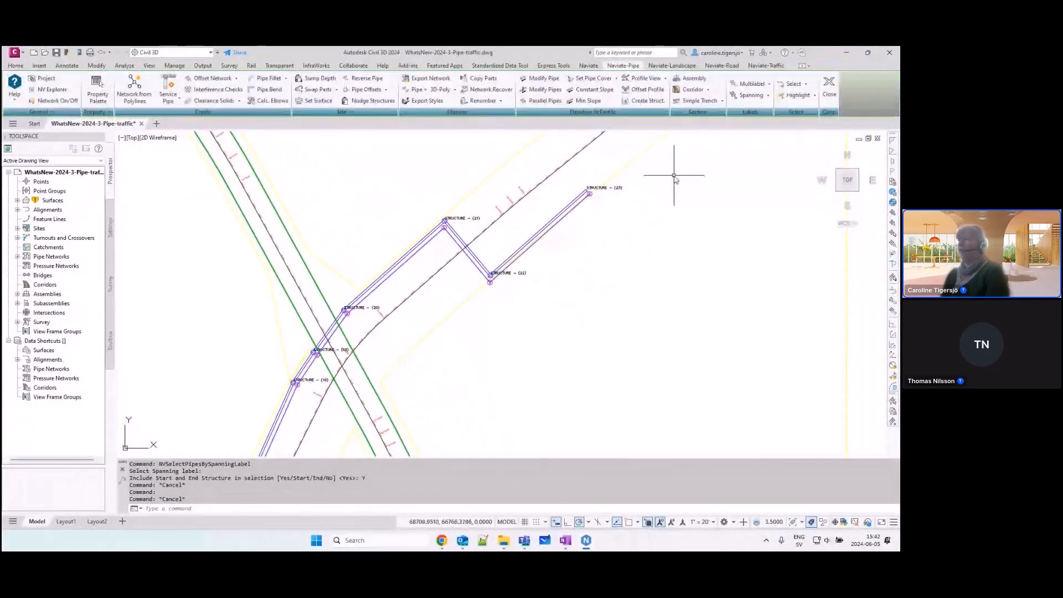
Step: Add a Plan_Length Description and Slope spanning label to the storm run from Structure (20) to Structure (23)
click(769, 96)
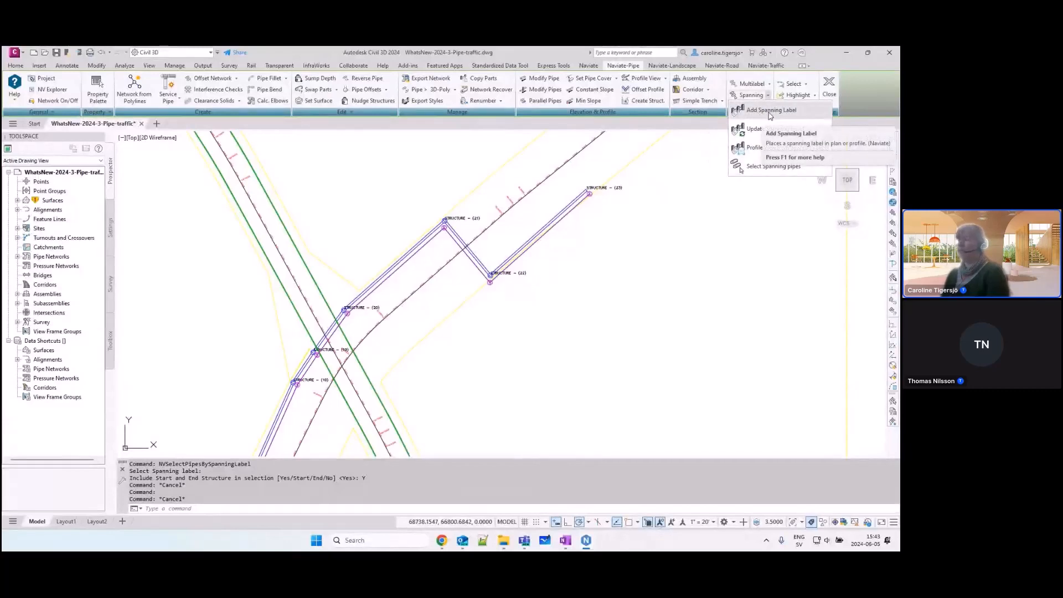
click(770, 111)
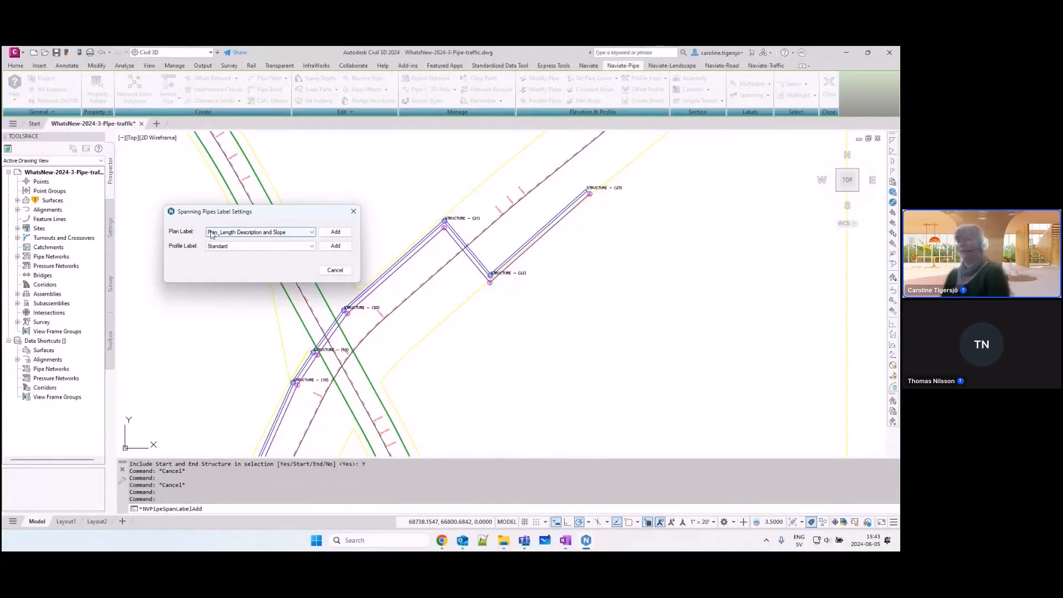
click(335, 232)
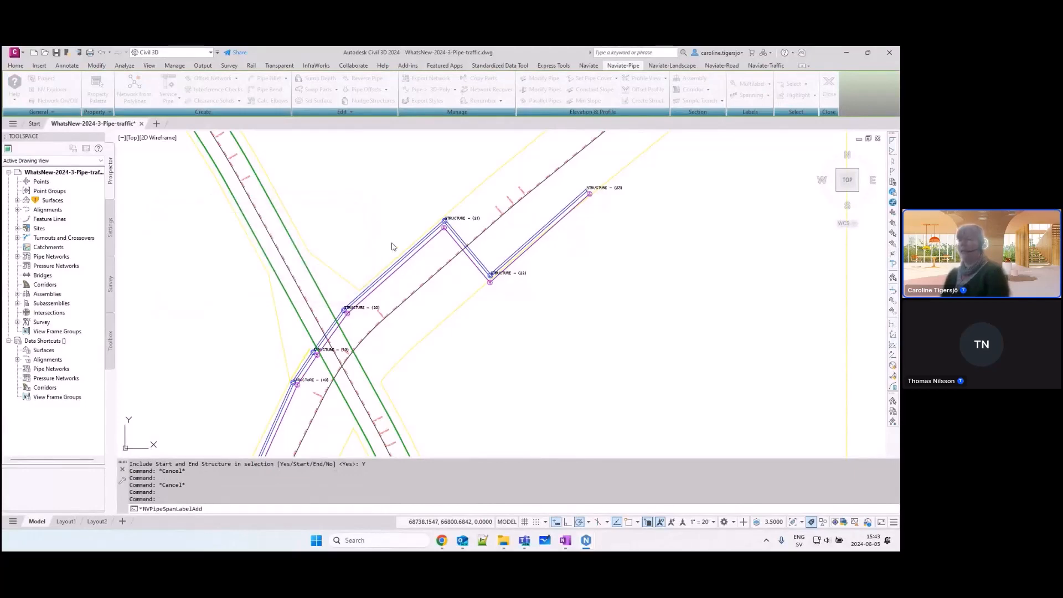
click(397, 264)
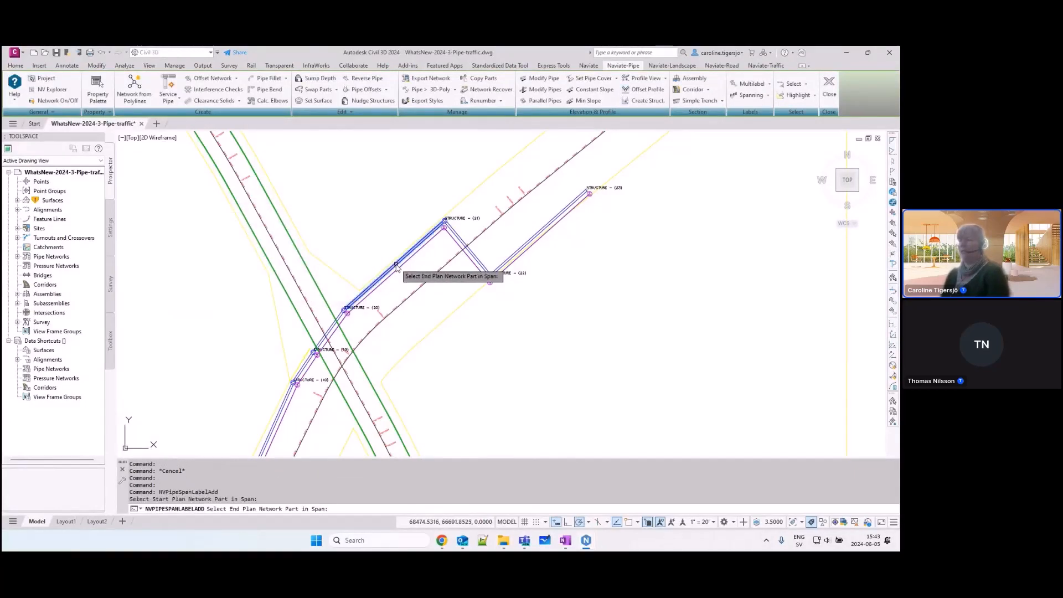
click(534, 237)
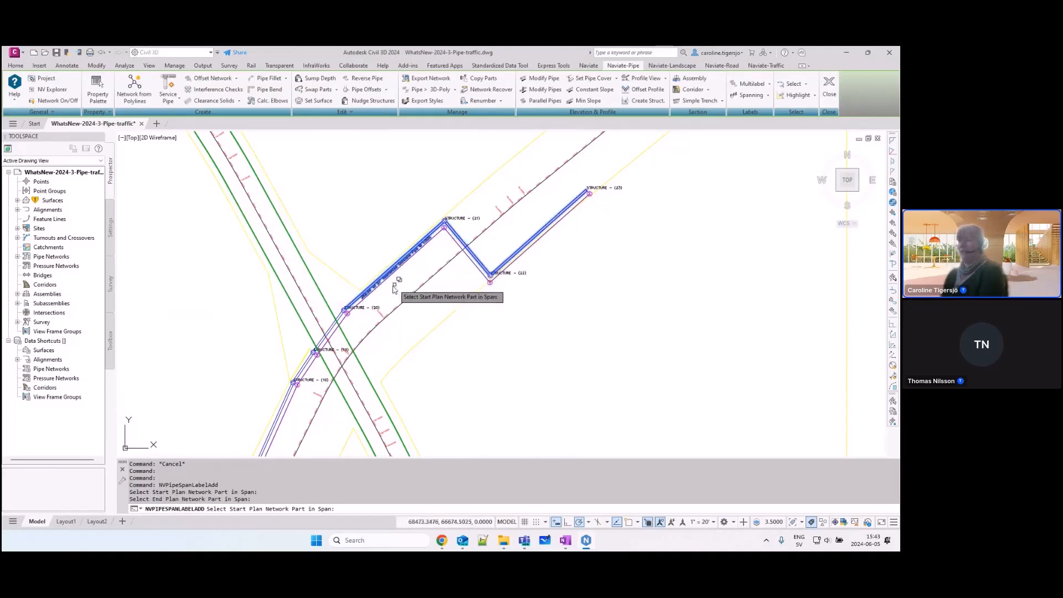
key(Return)
Step: Move the storm run's spanning label southeast across the alignment so that it reads horizontally on a leader
scroll(385, 274, up, 4)
click(411, 281)
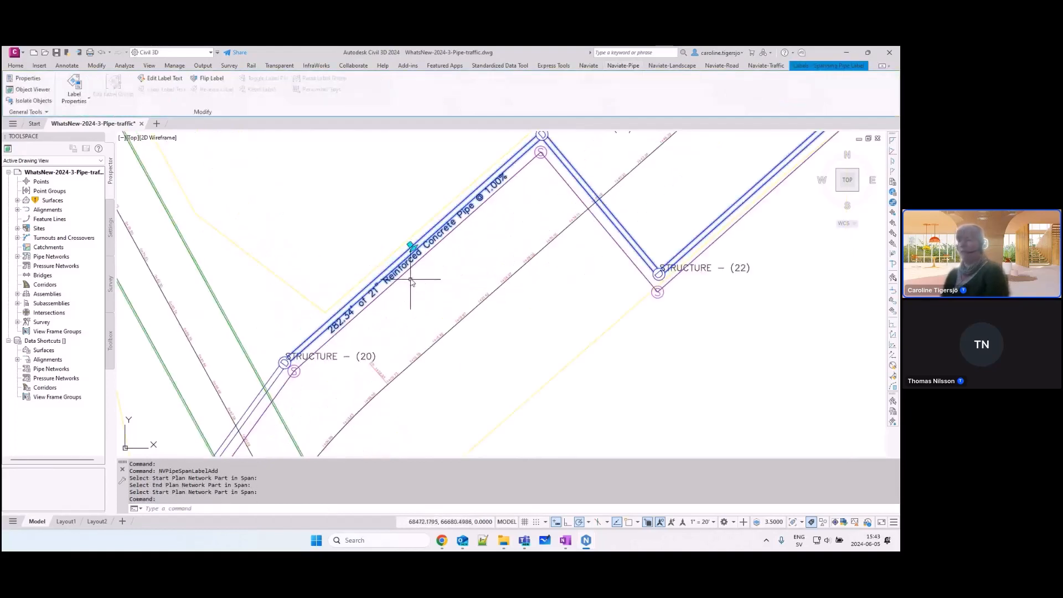
click(410, 246)
key(Escape)
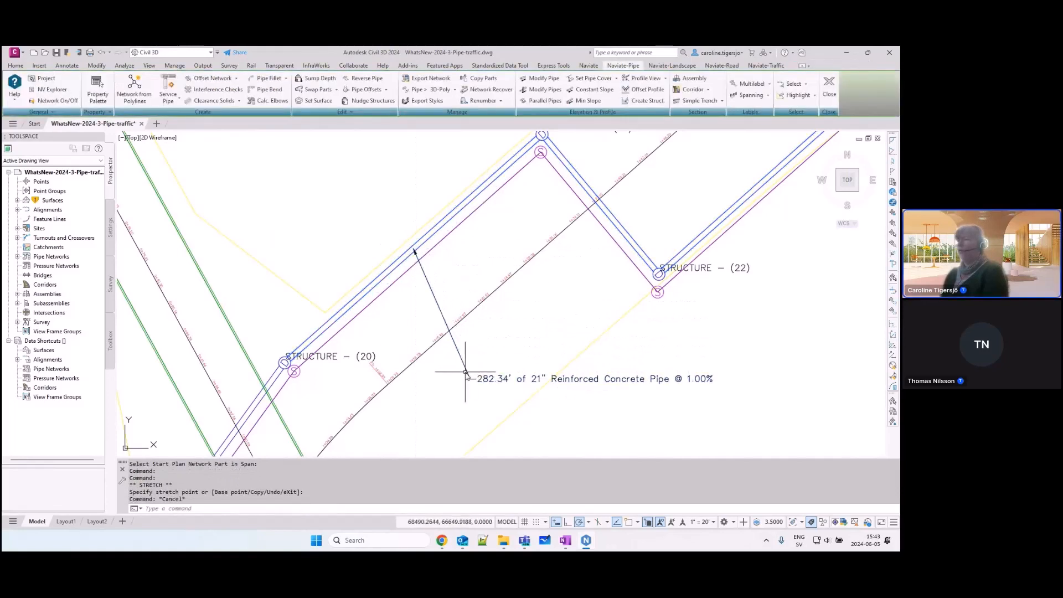
Step: Edit the Storm network and insert a concentric structure into the pipe between Structure (22) and Structure (23), about midway
scroll(487, 332, up, 3)
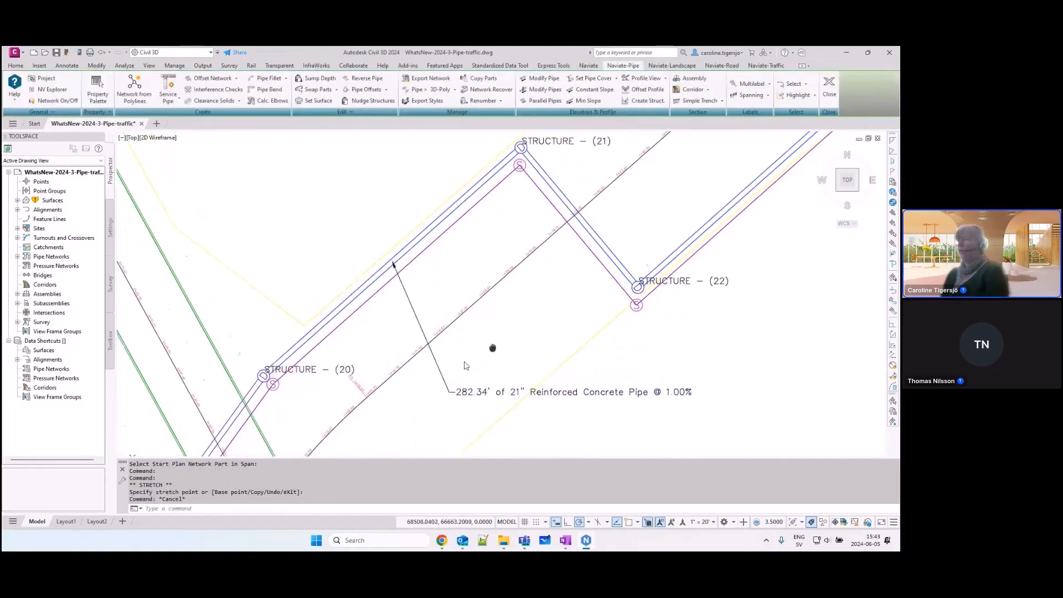
click(768, 96)
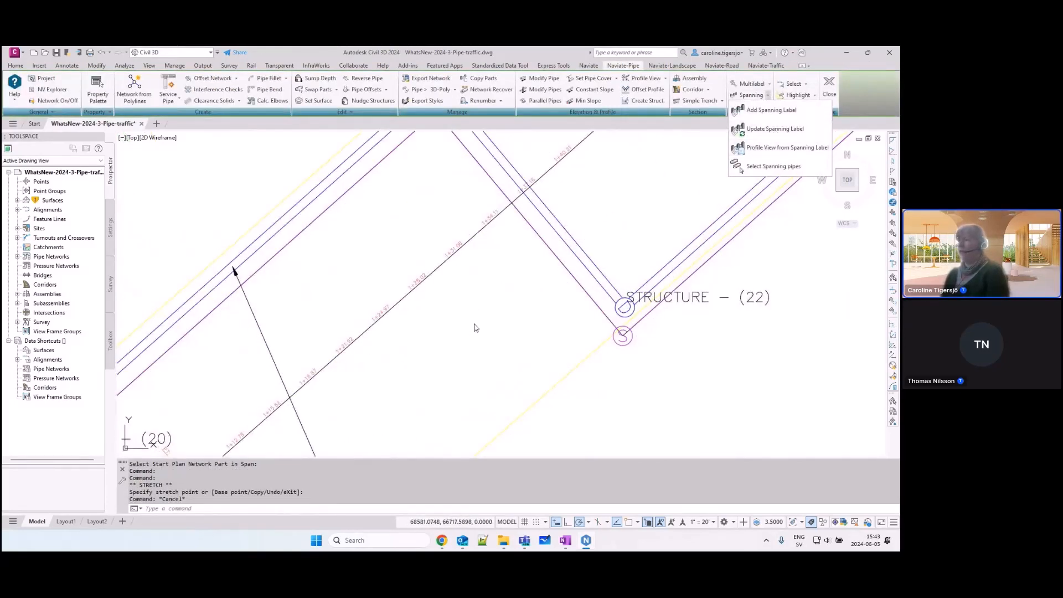
scroll(473, 340, down, 3)
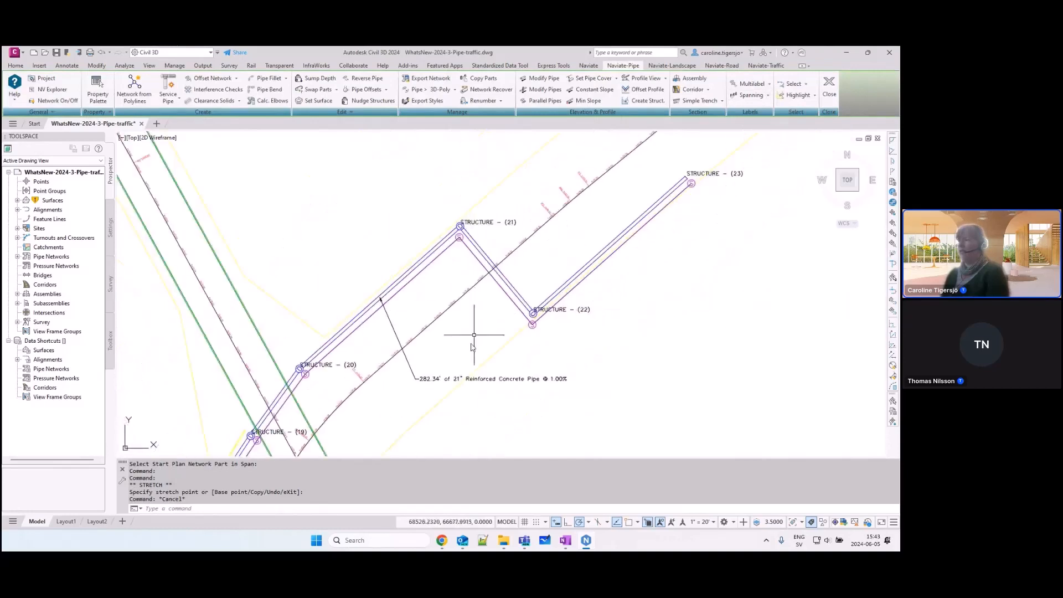
click(506, 266)
right_click(518, 271)
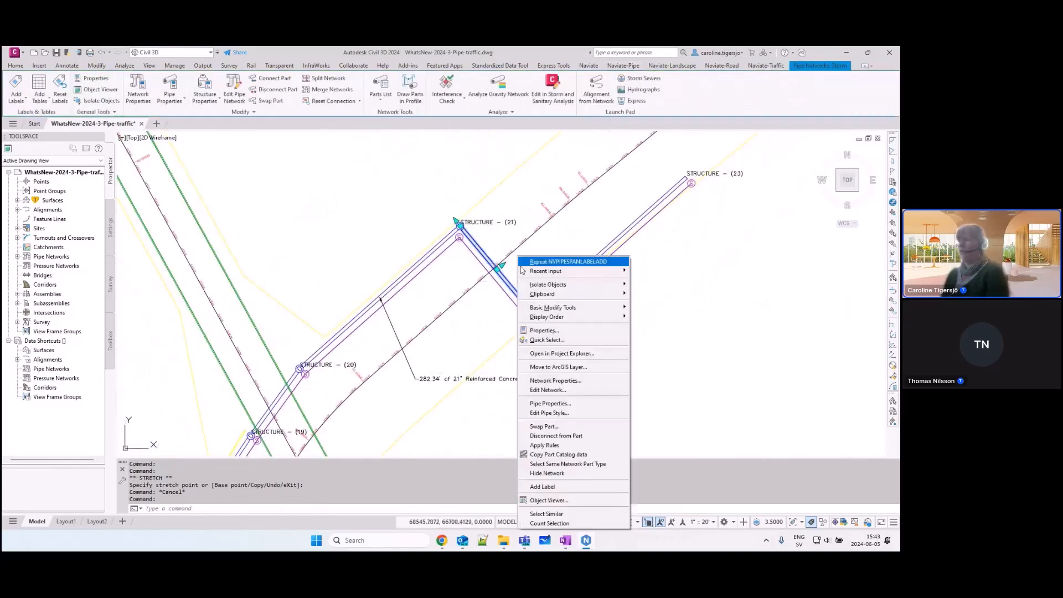
click(557, 391)
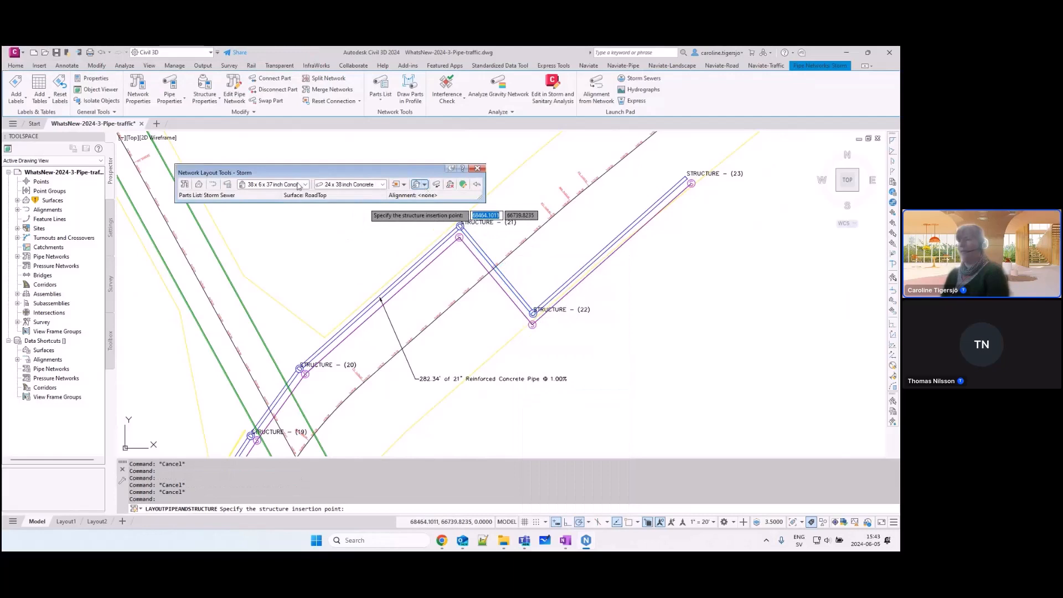
click(304, 185)
click(244, 247)
click(288, 255)
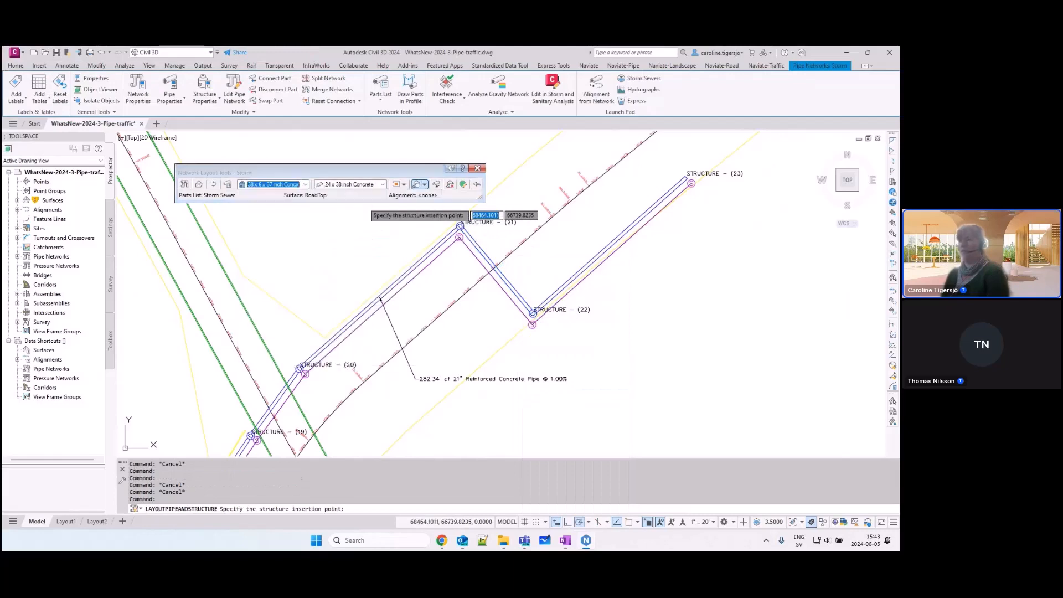
click(608, 245)
key(Escape)
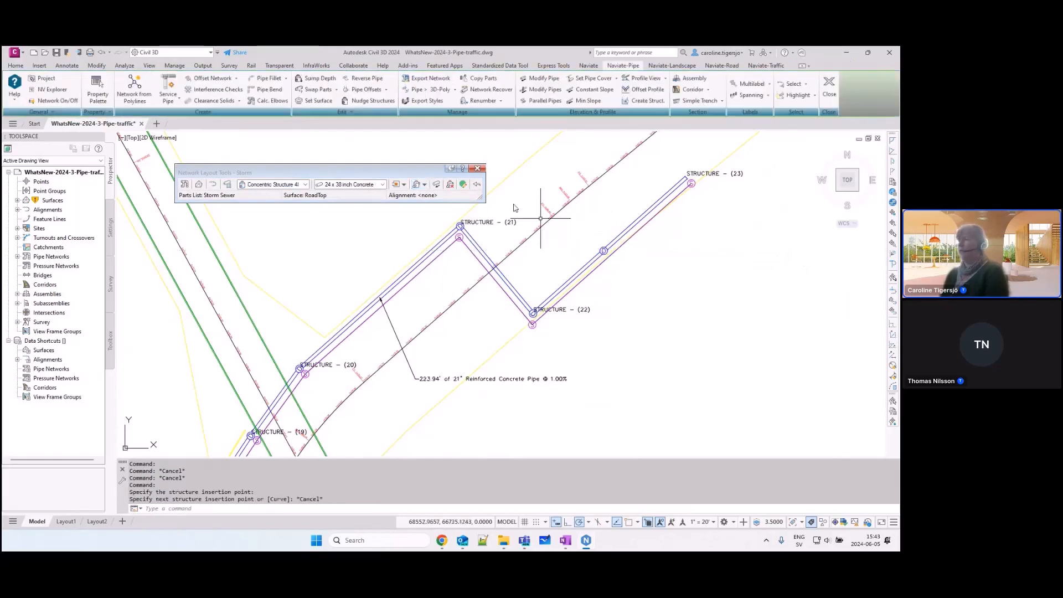
Step: Update the storm run's spanning label to account for the structure inserted between Structure (22) and Structure (23)
click(450, 380)
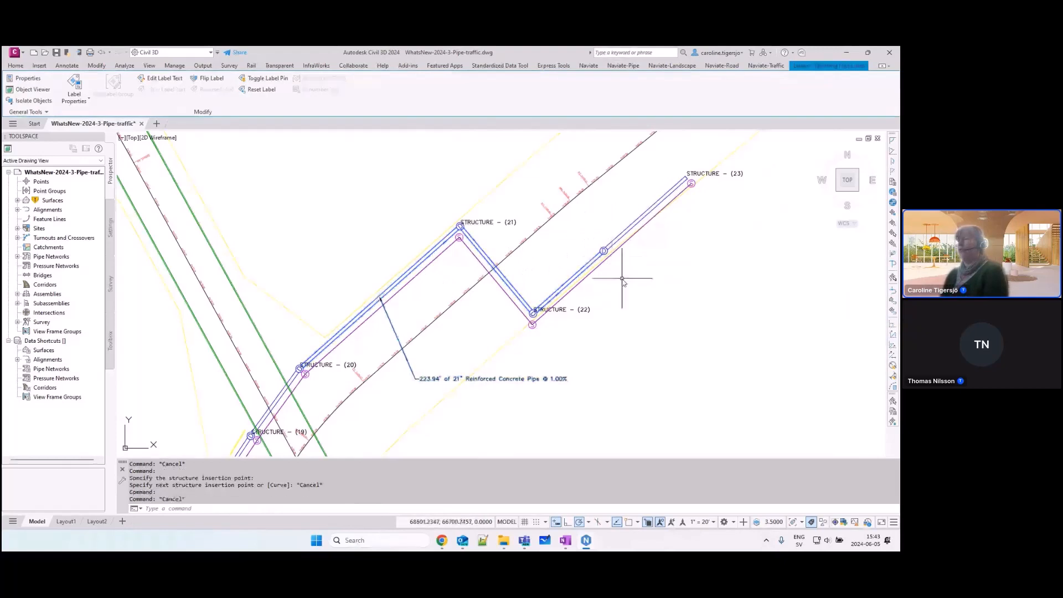
key(Escape)
click(752, 95)
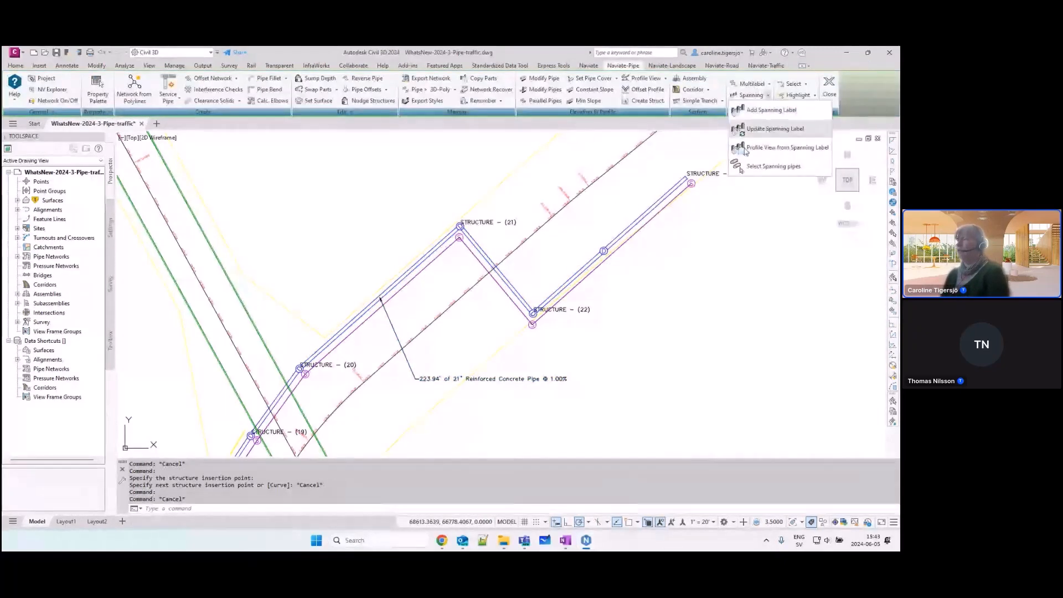
click(789, 129)
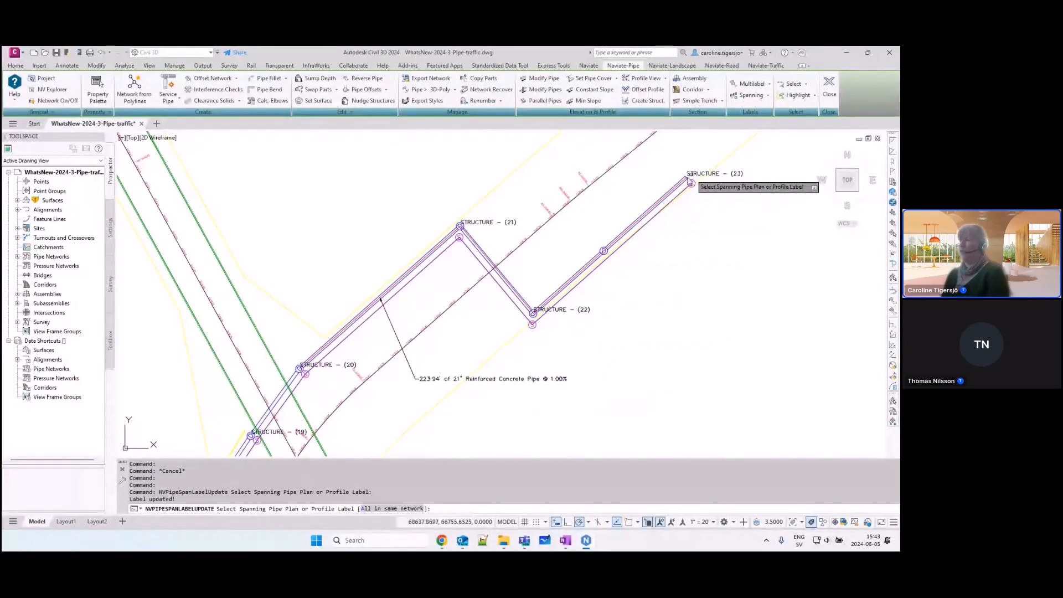
Step: Move the updated spanning label of the storm run southeast across the alignment so that it reads horizontally on a leader
key(Return)
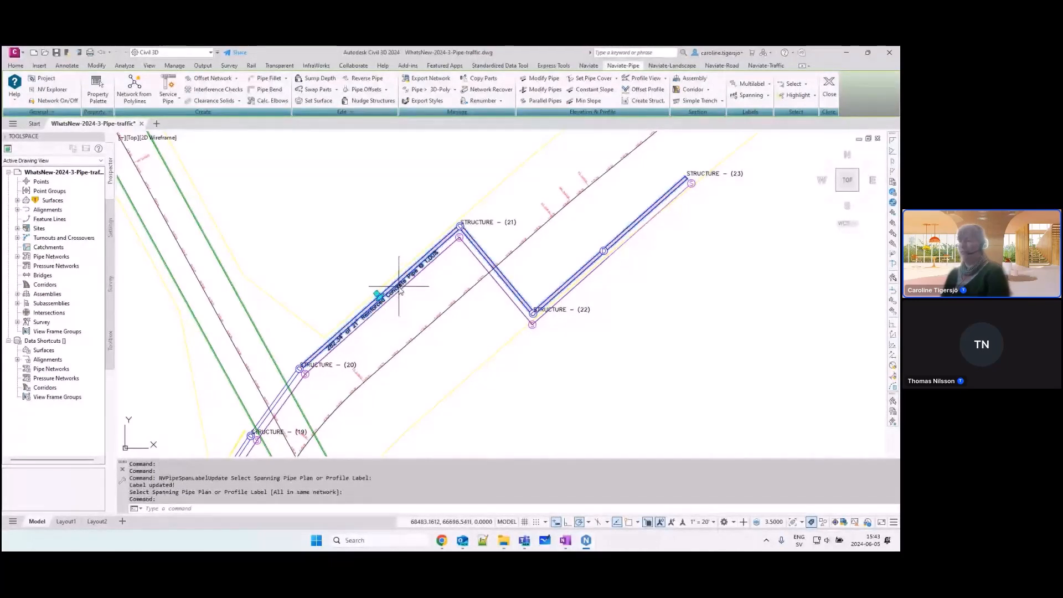
click(398, 288)
click(381, 298)
click(470, 404)
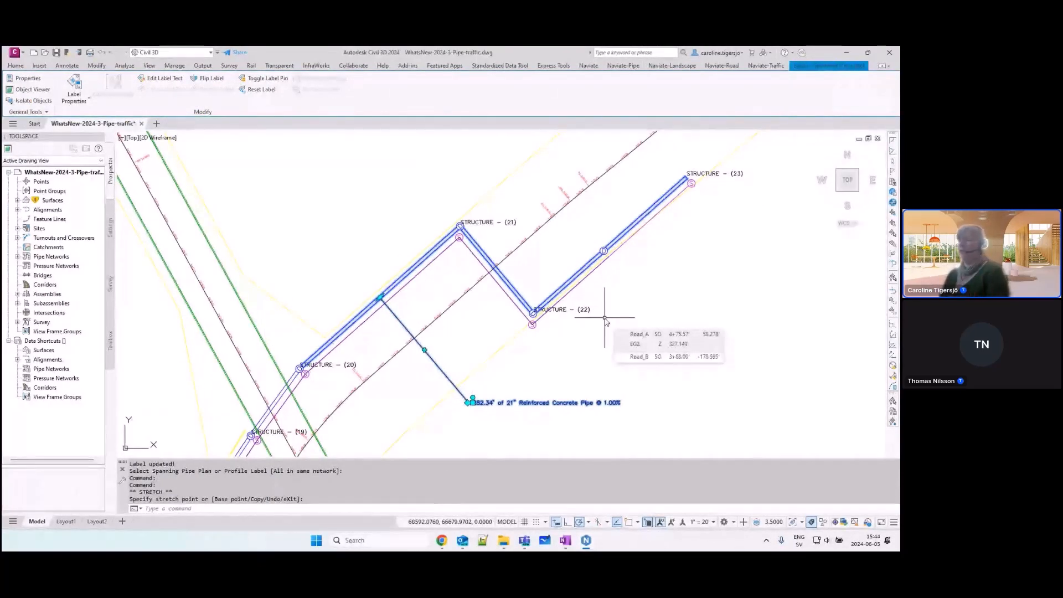
key(Escape)
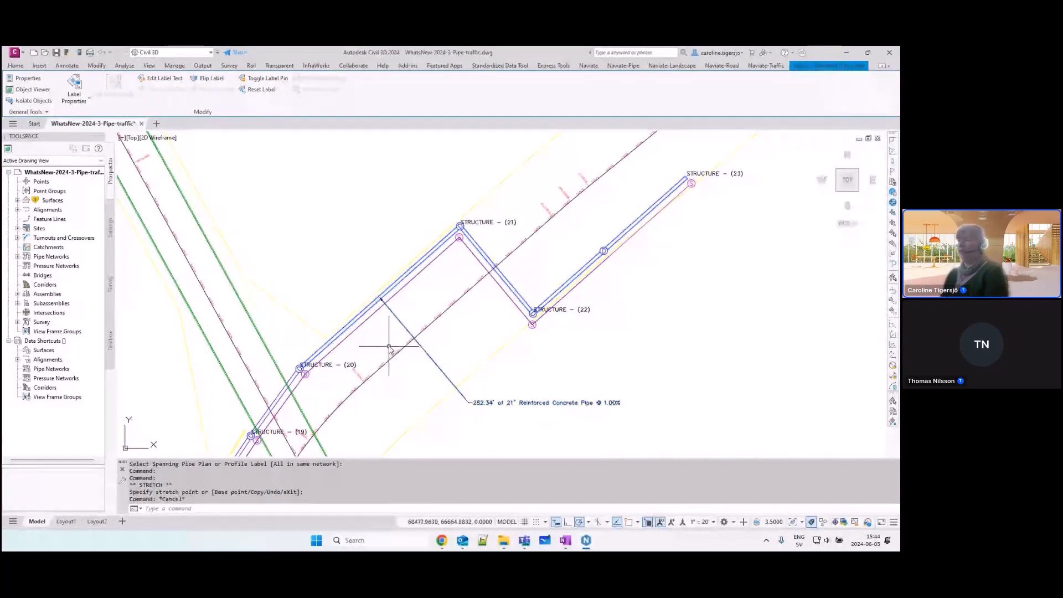
Step: Create a Miscellaneous alignment in Standard style from the sanitary run's spanning label, with the creation of a profile and profile view enabled
scroll(563, 310, up, 3)
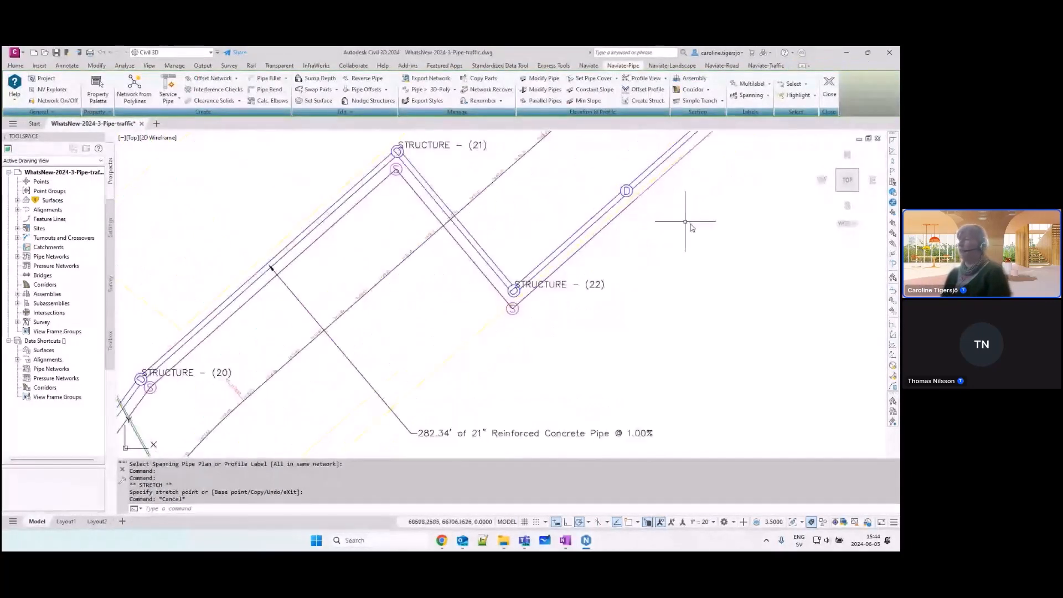
middle_drag(685, 222, 656, 235)
scroll(641, 238, down, 2)
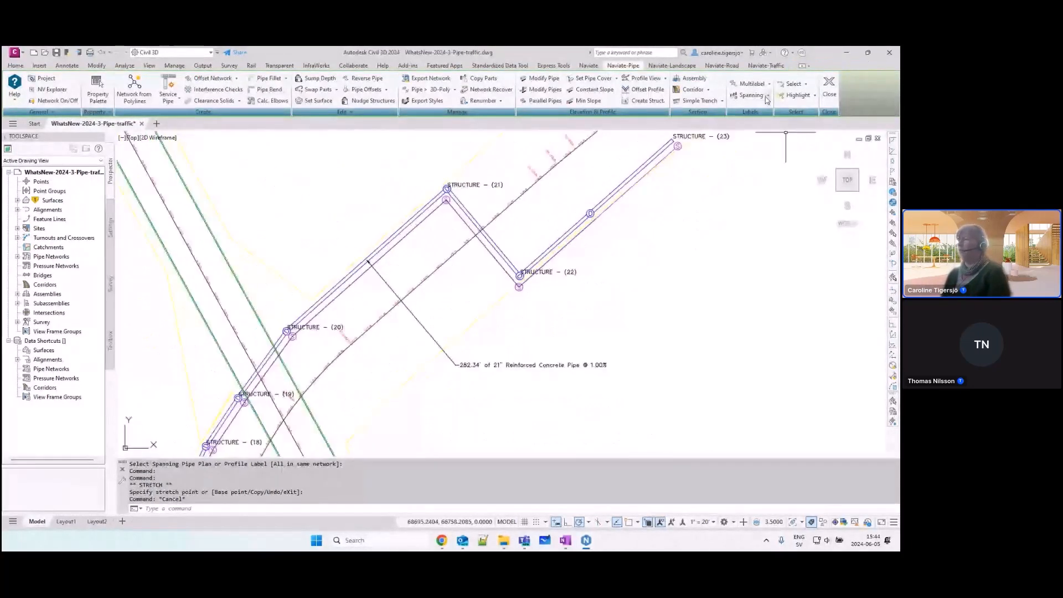
click(768, 94)
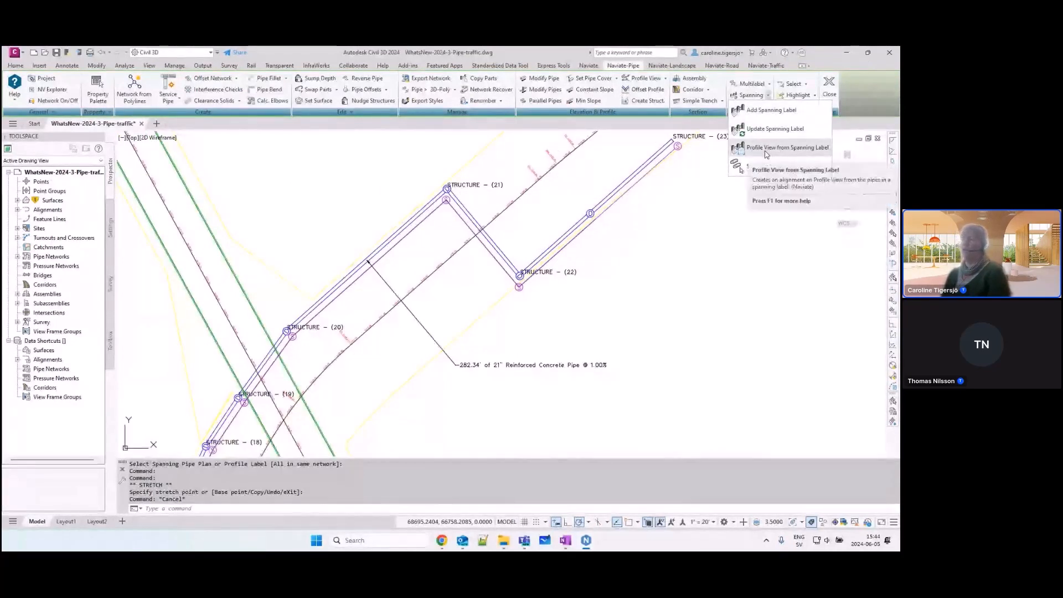
scroll(412, 363, down, 4)
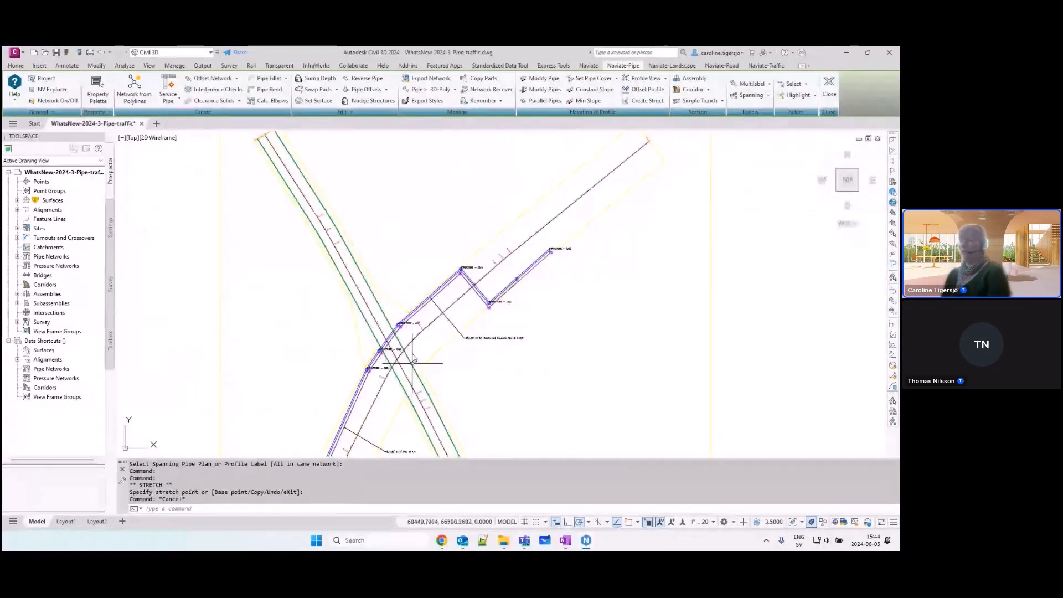
middle_drag(383, 447, 368, 356)
click(368, 359)
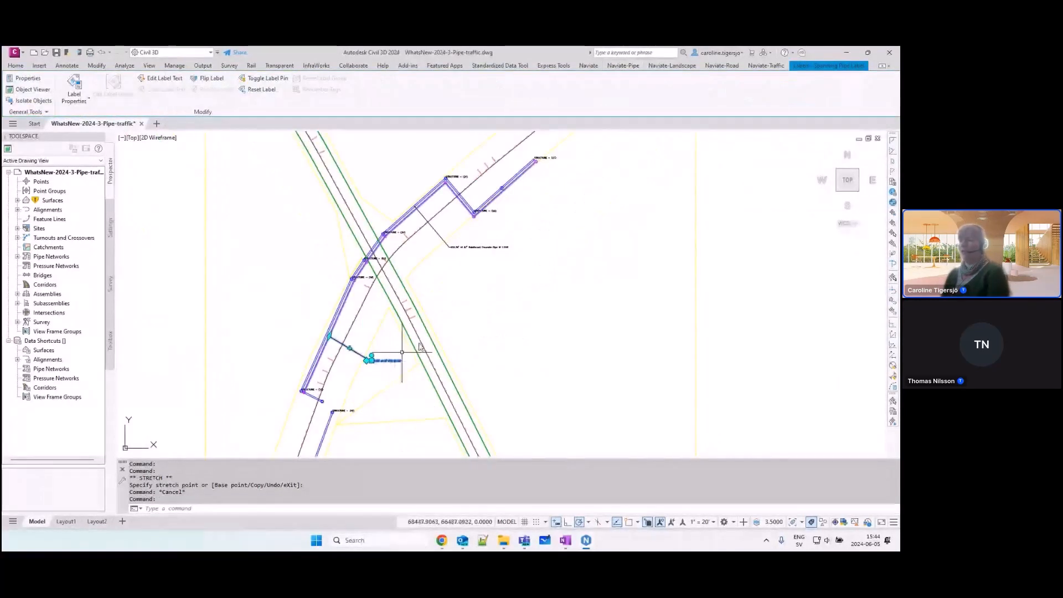
key(Escape)
click(767, 96)
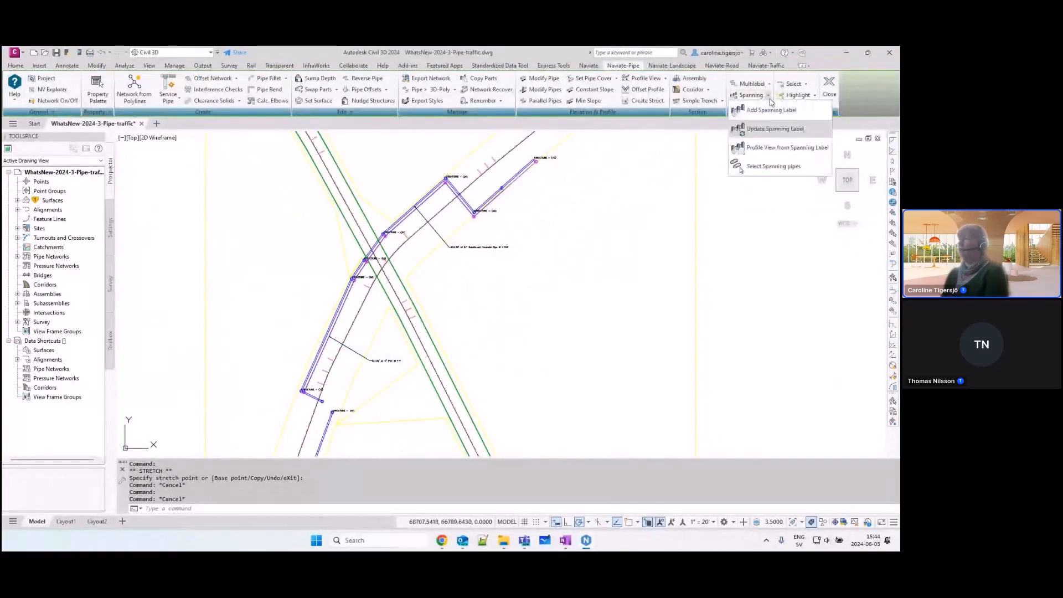
click(770, 149)
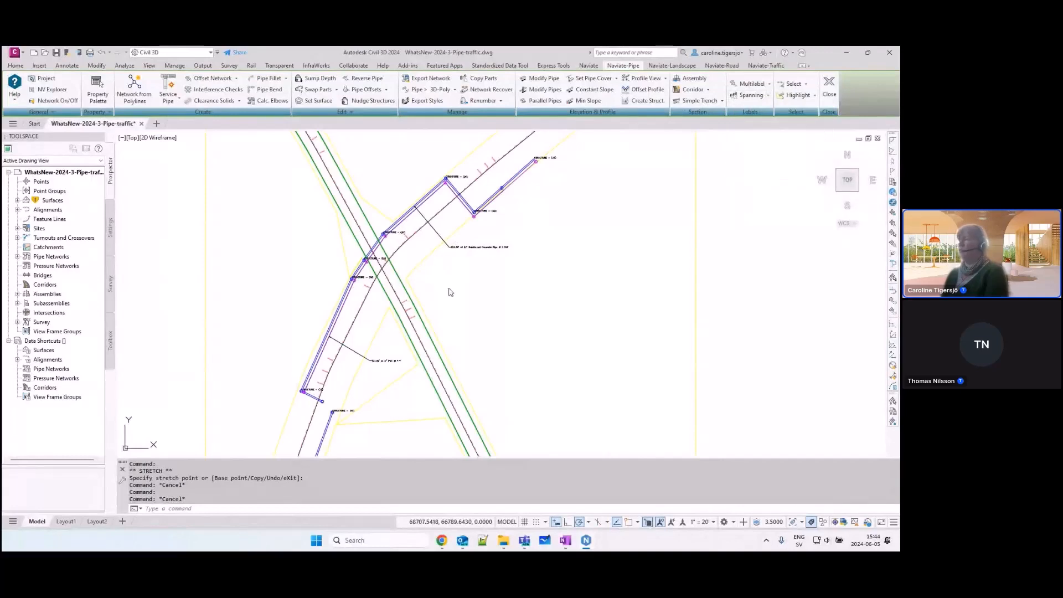
click(382, 363)
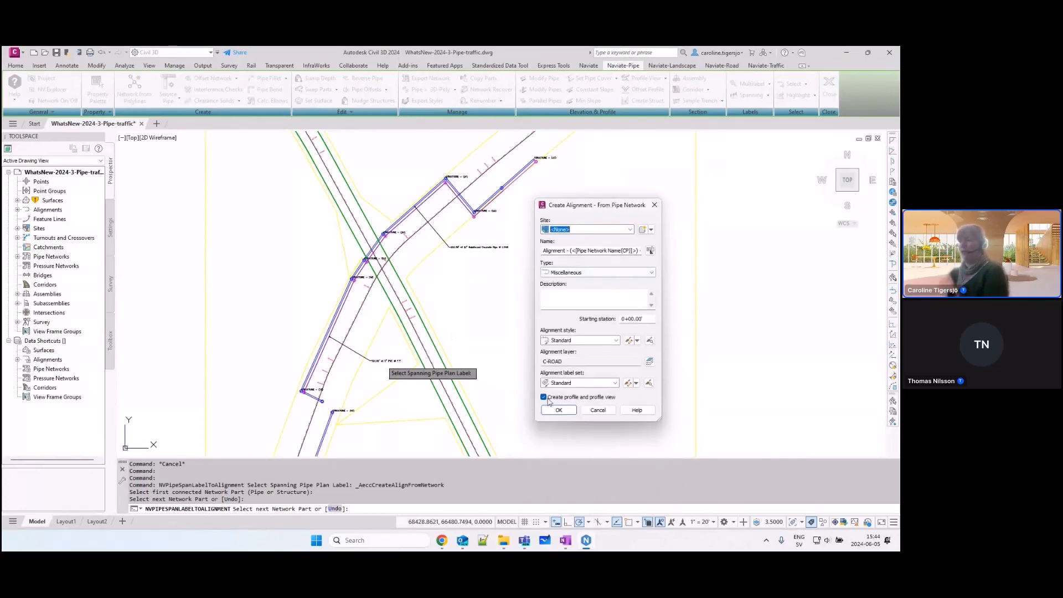
click(559, 411)
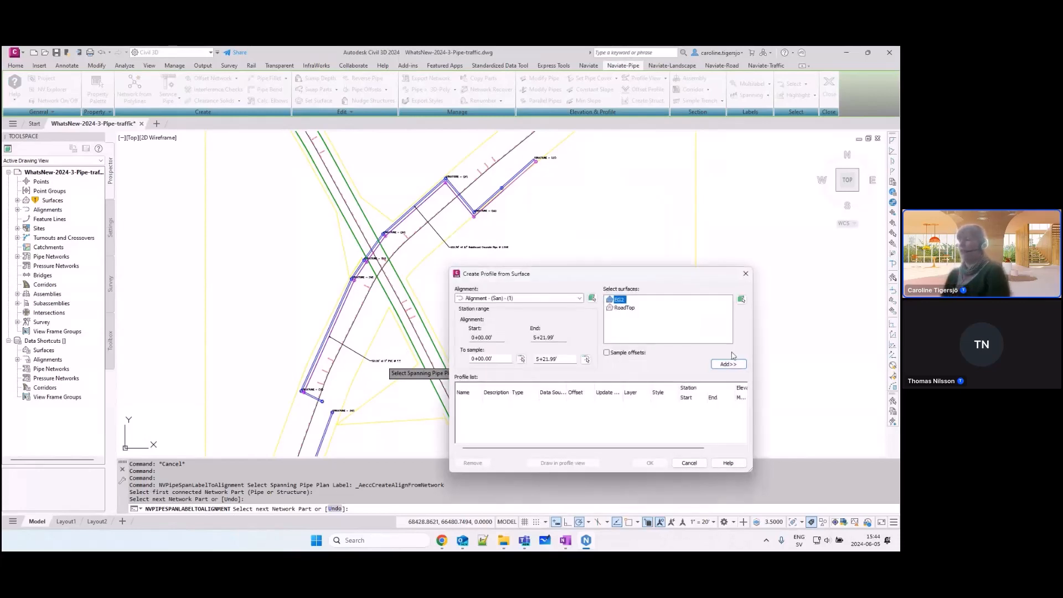
Step: Sample the EG2 surface along the sanitary alignment and draw it with the pipes in a profile view using the Pipe Data band set
click(728, 363)
click(575, 464)
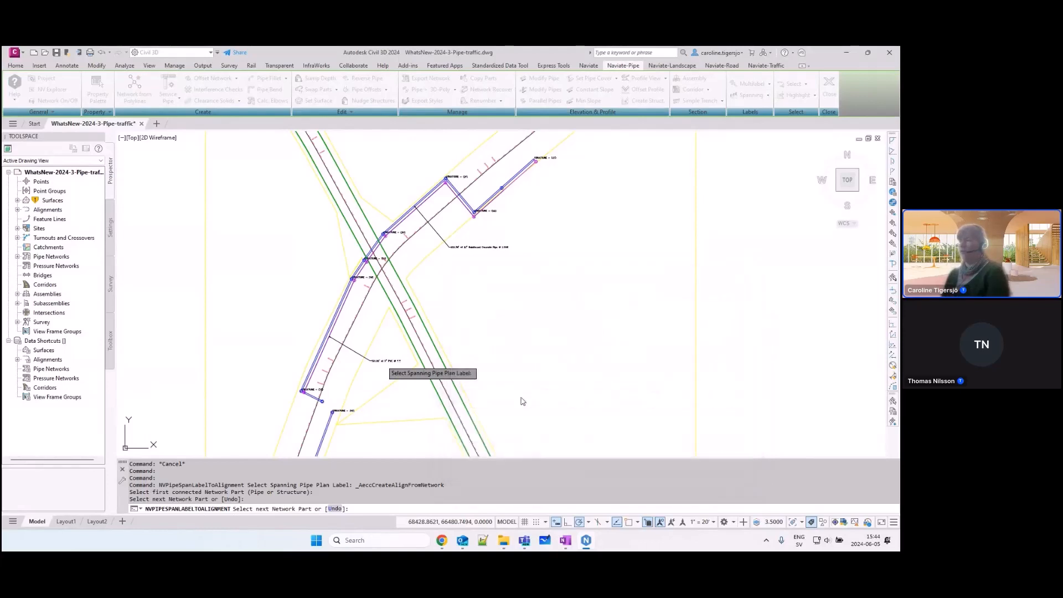
click(453, 345)
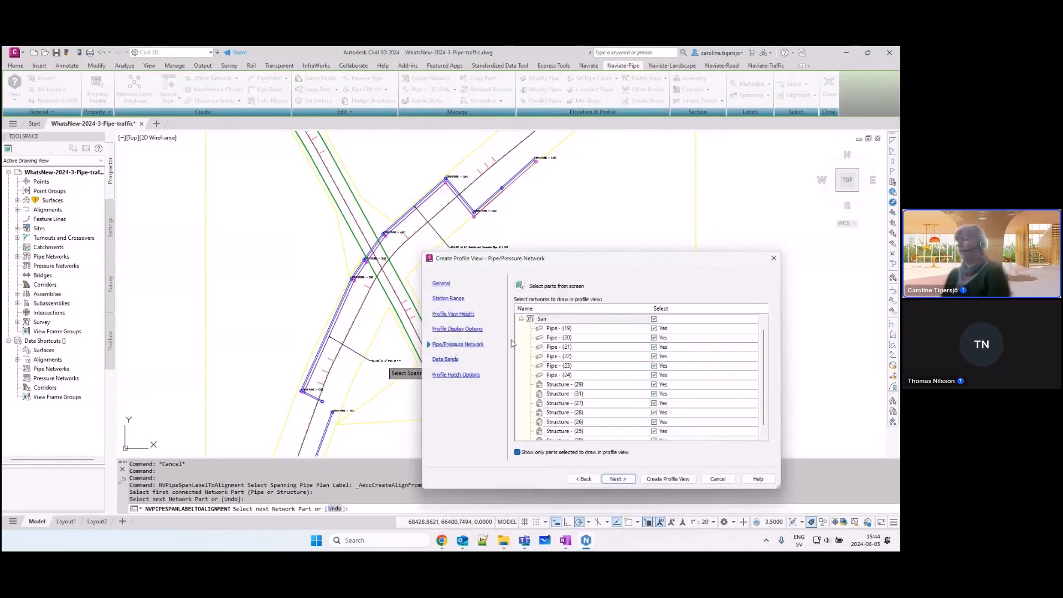
click(450, 360)
click(615, 293)
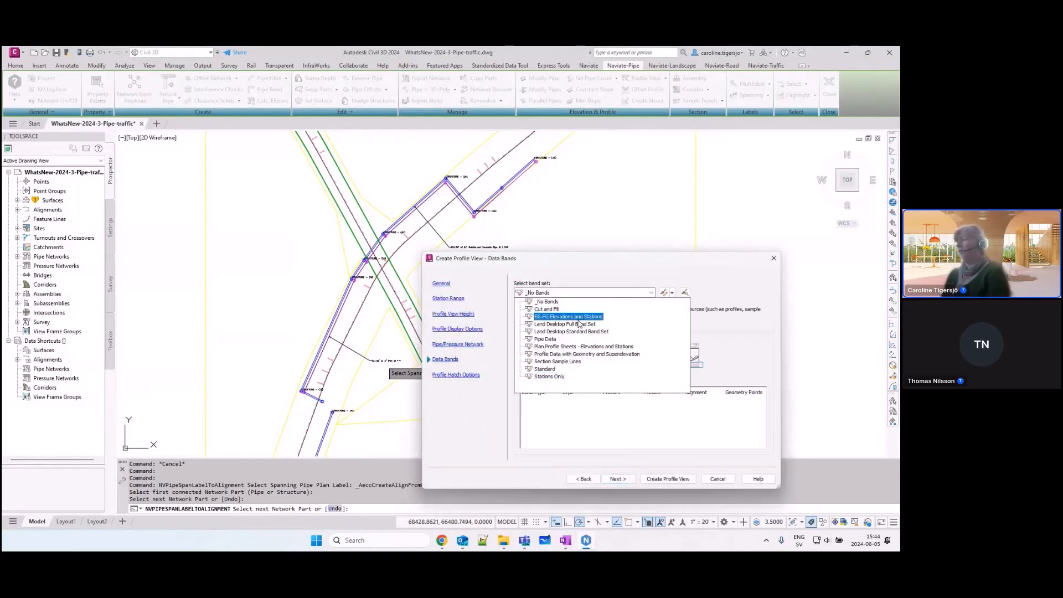
click(551, 339)
click(667, 479)
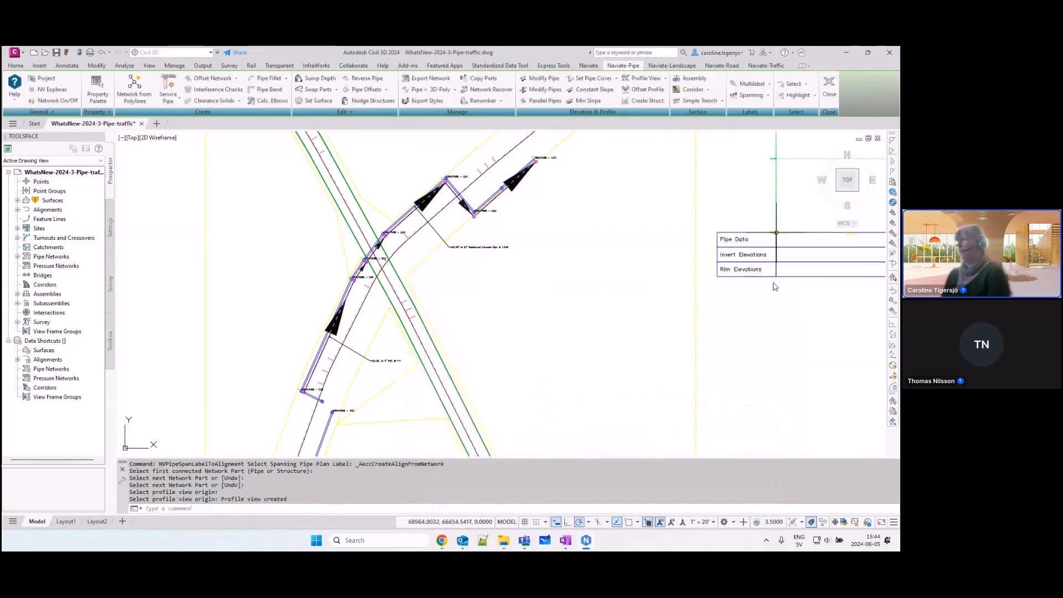
scroll(549, 377, down, 3)
click(548, 378)
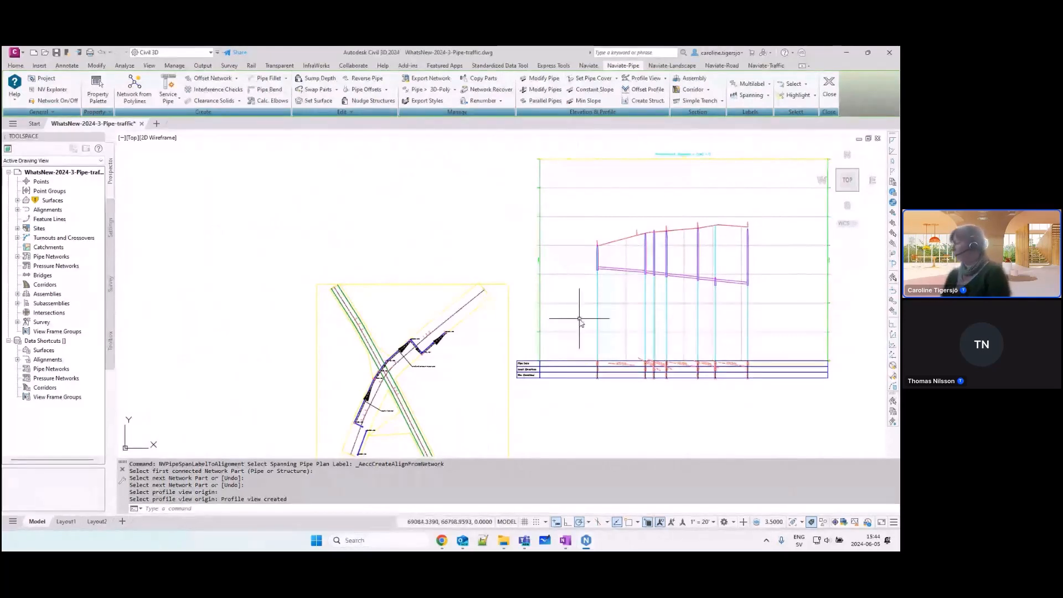
Step: Erase the sanitary run's profile view from the drawing
middle_drag(549, 332, 600, 296)
click(592, 283)
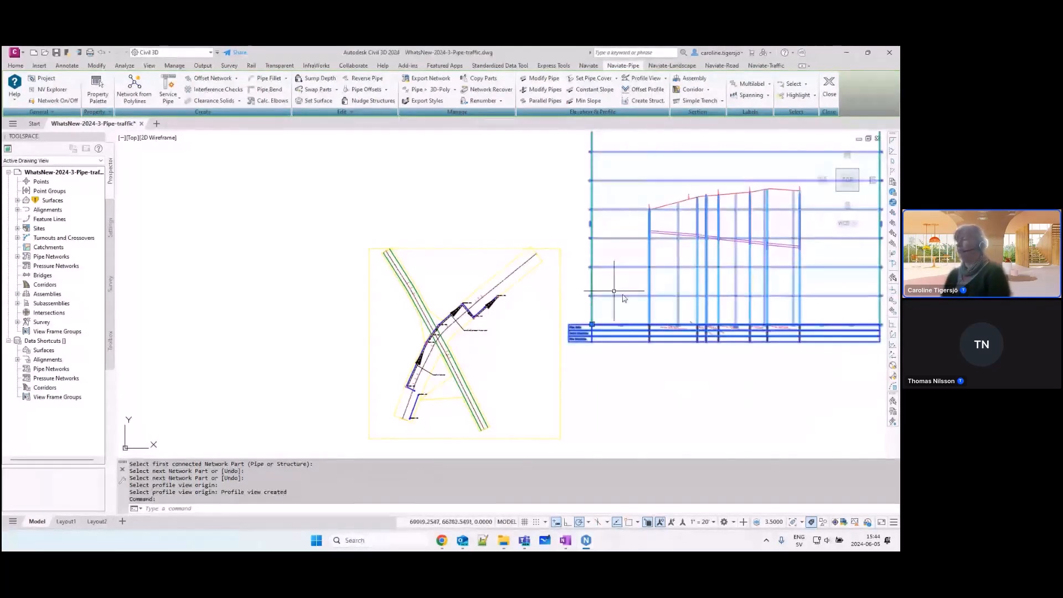
key(Delete)
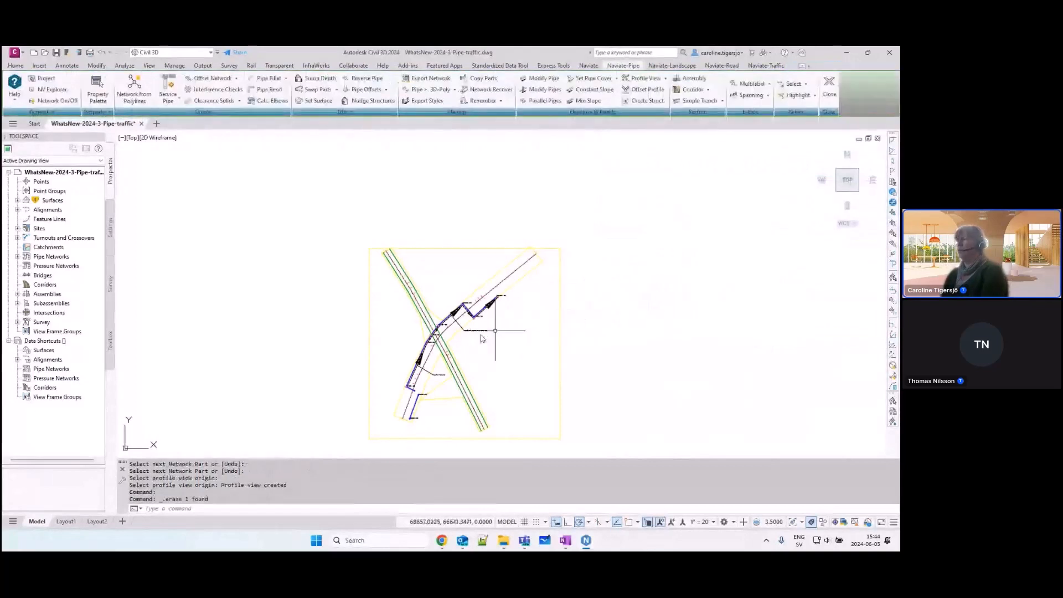
scroll(454, 341, up, 5)
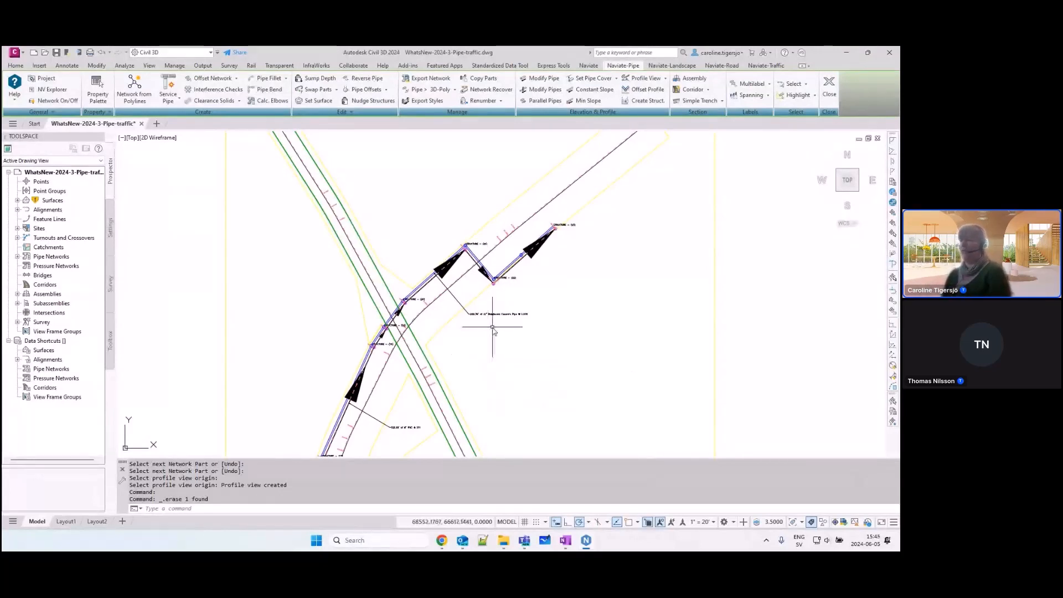
middle_drag(467, 392, 478, 348)
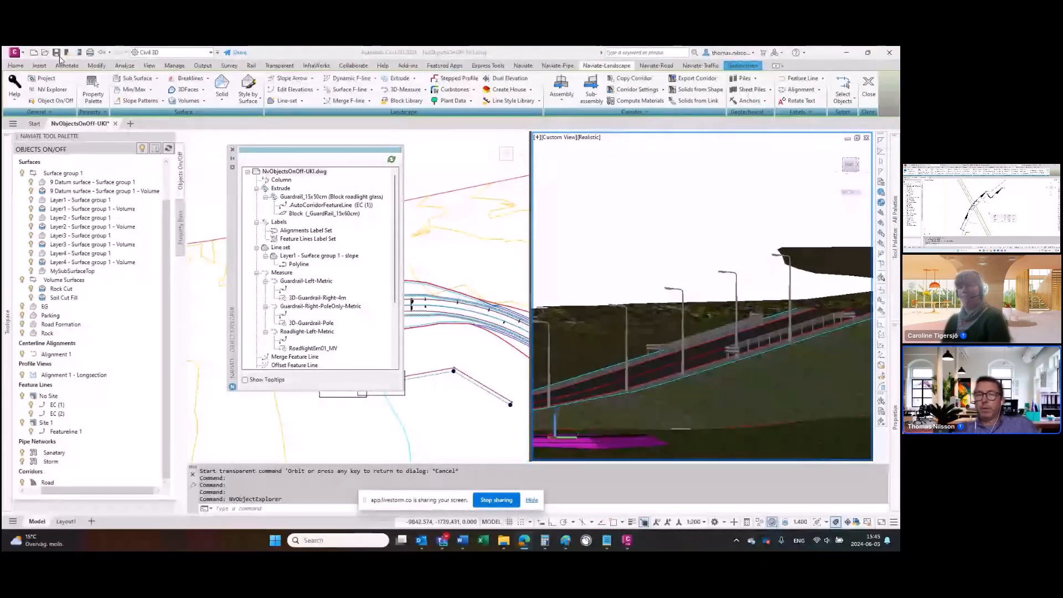
Step: Enlarge the Naviate Object Explorer for NvObjectsOnOff-UKI.dwg and examine the whole tree of Naviate objects, from Column to Table
mouse_move(7, 321)
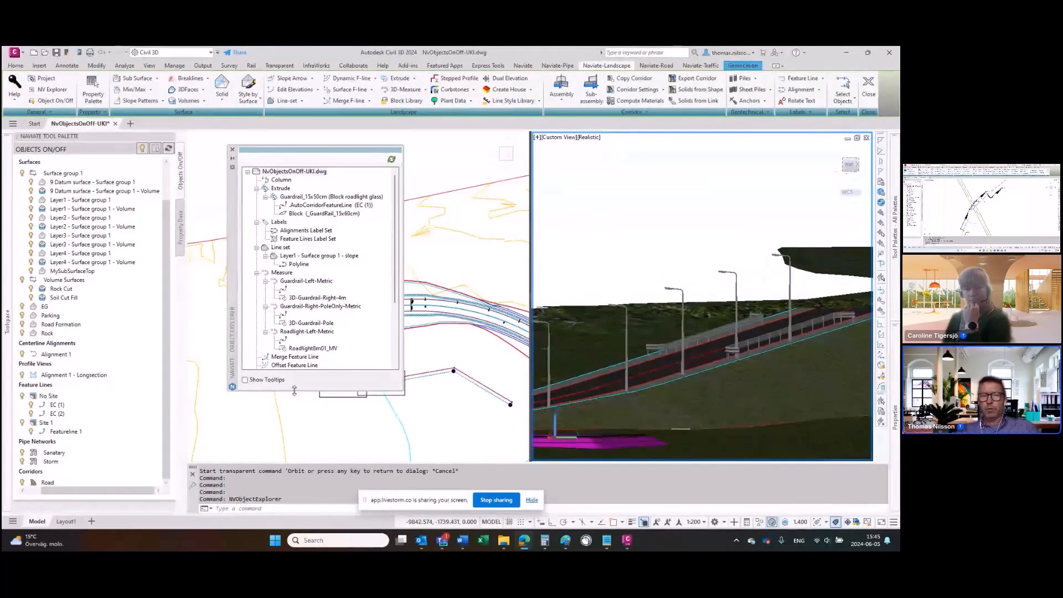
drag(296, 391, 297, 459)
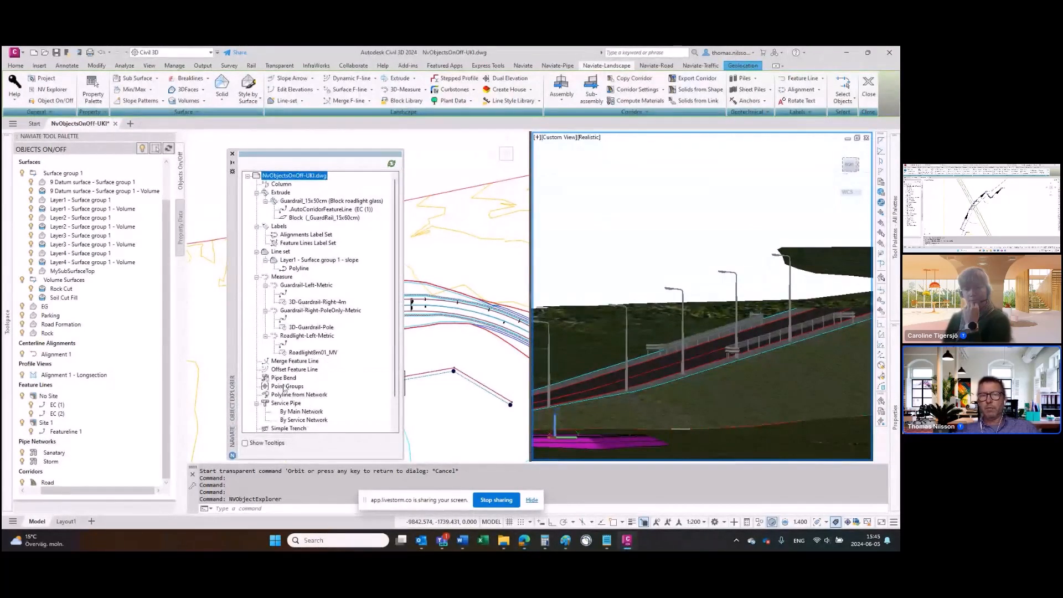
scroll(284, 388, down, 2)
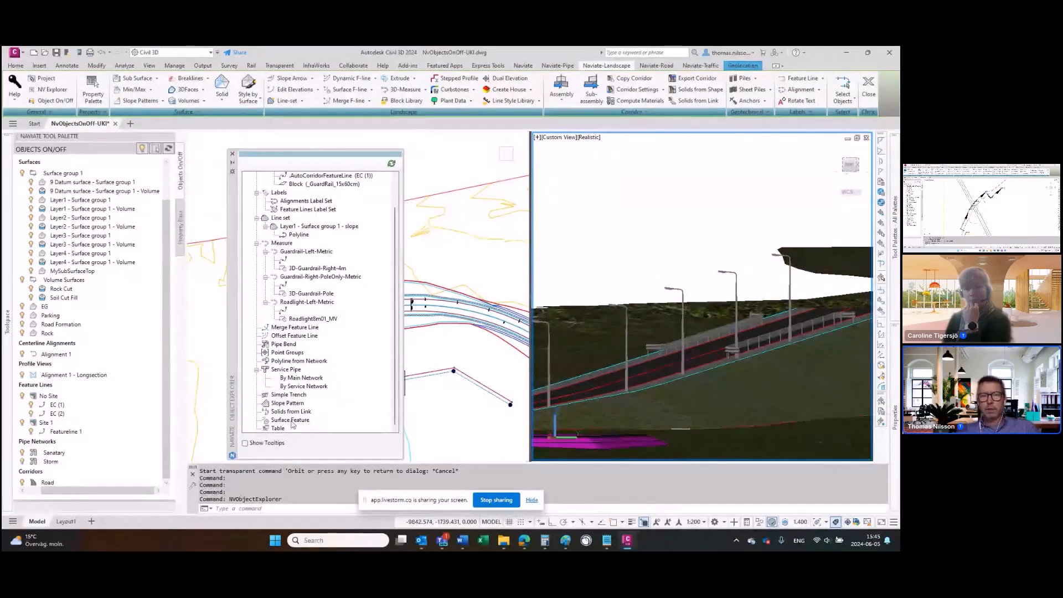
scroll(279, 239, up, 2)
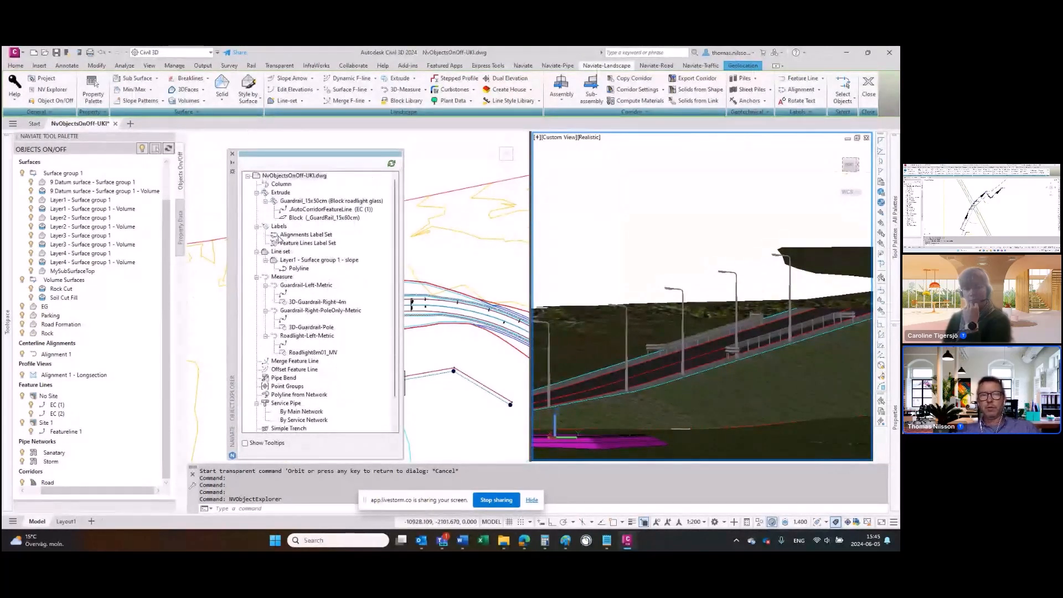
scroll(280, 239, down, 2)
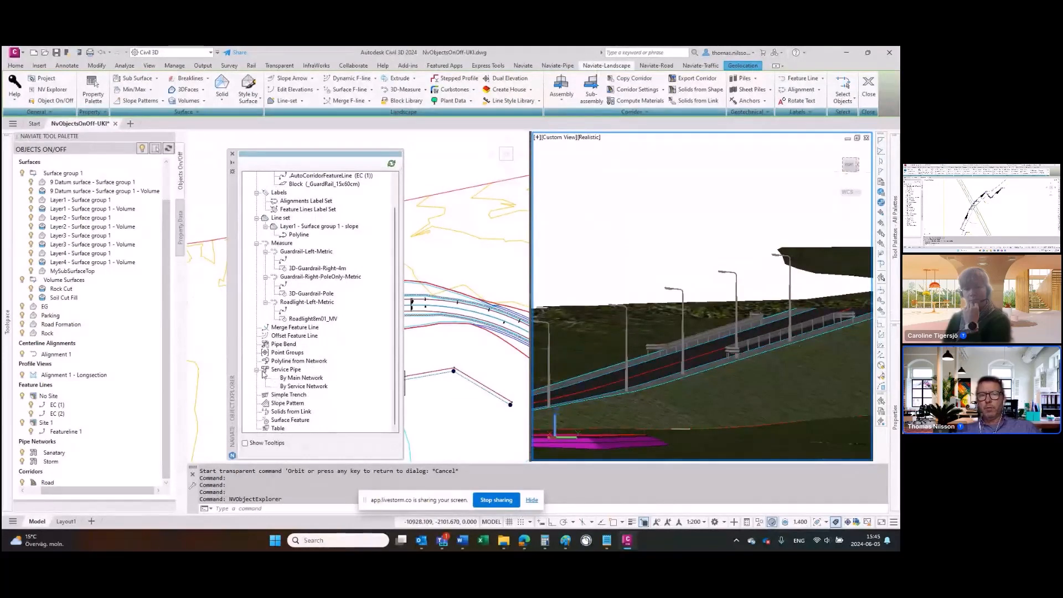
scroll(264, 374, up, 1)
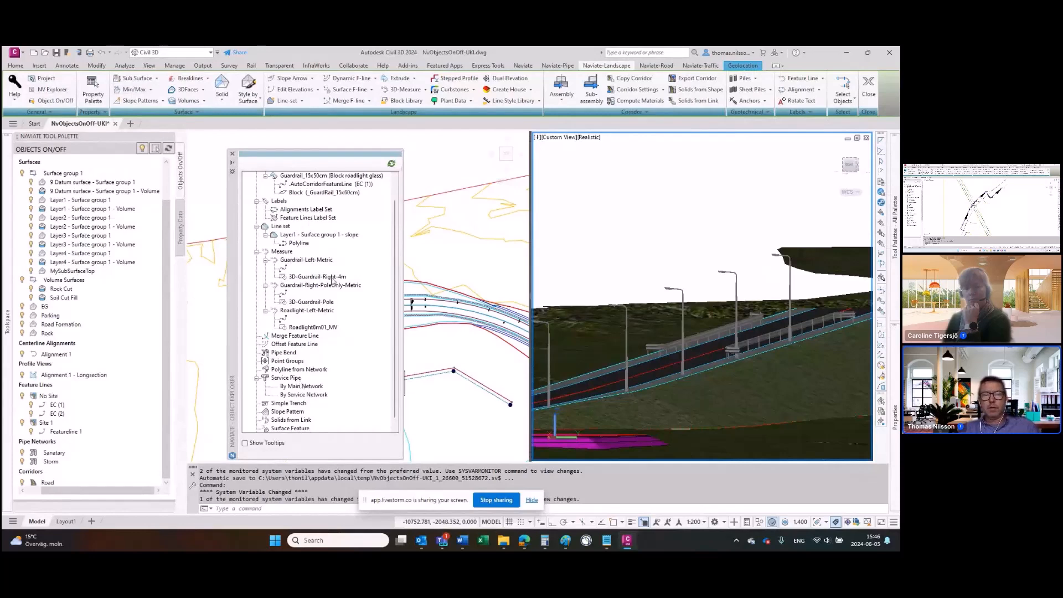
scroll(285, 333, down, 1)
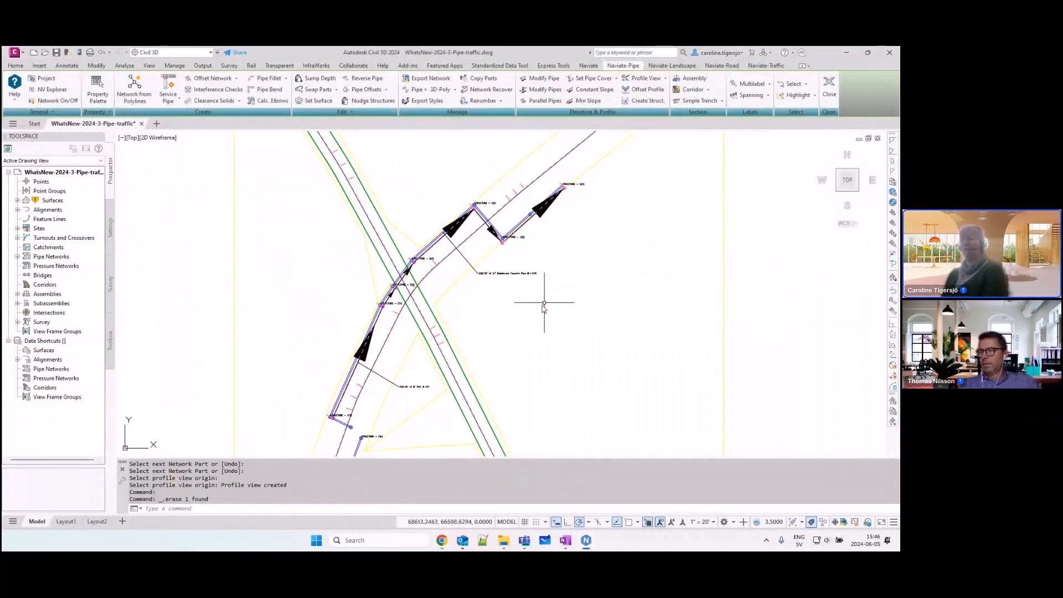
click(517, 536)
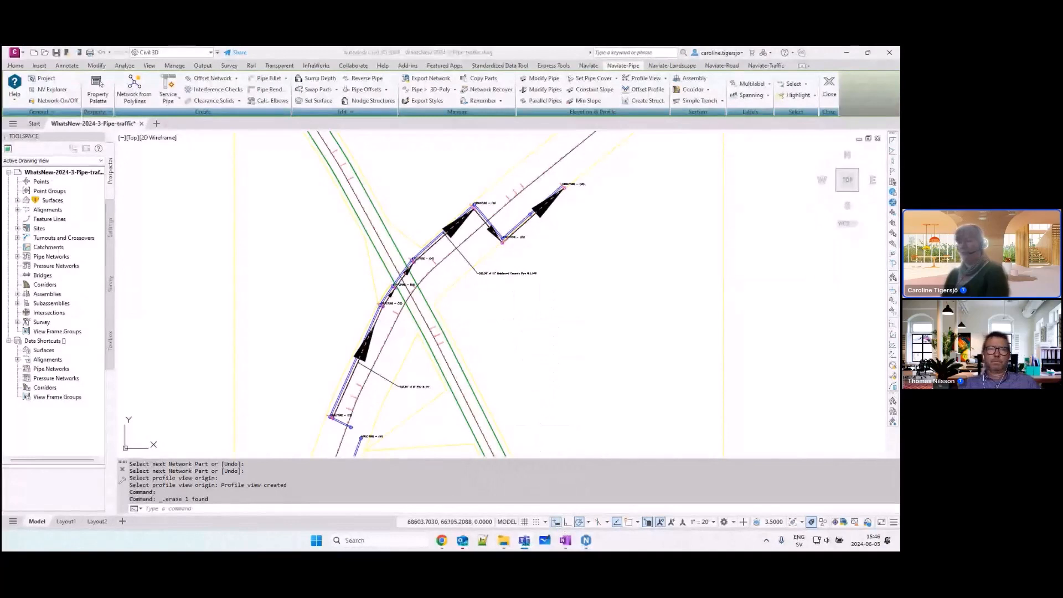
click(572, 547)
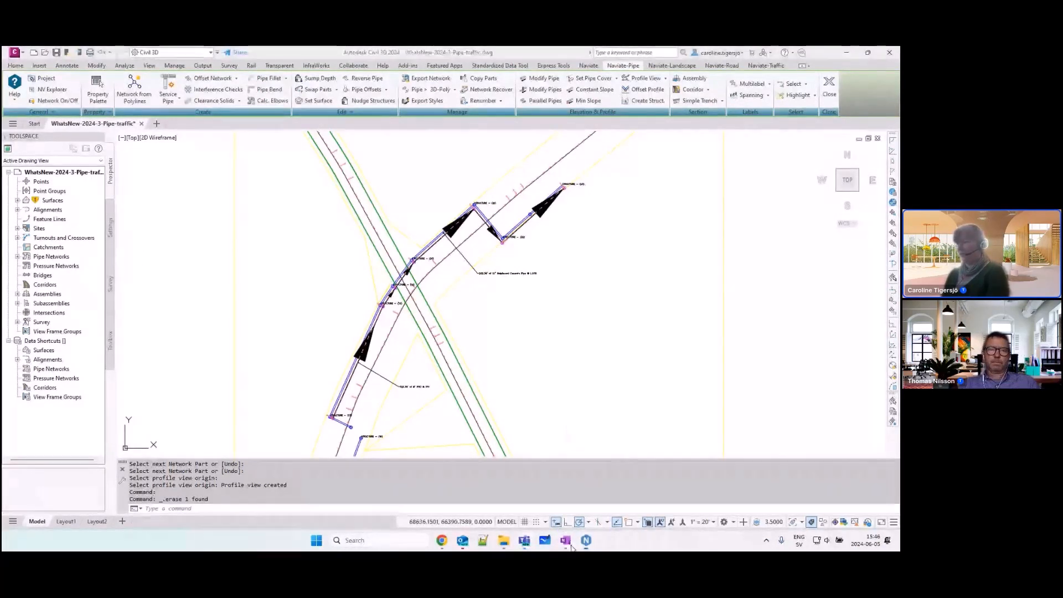
click(542, 280)
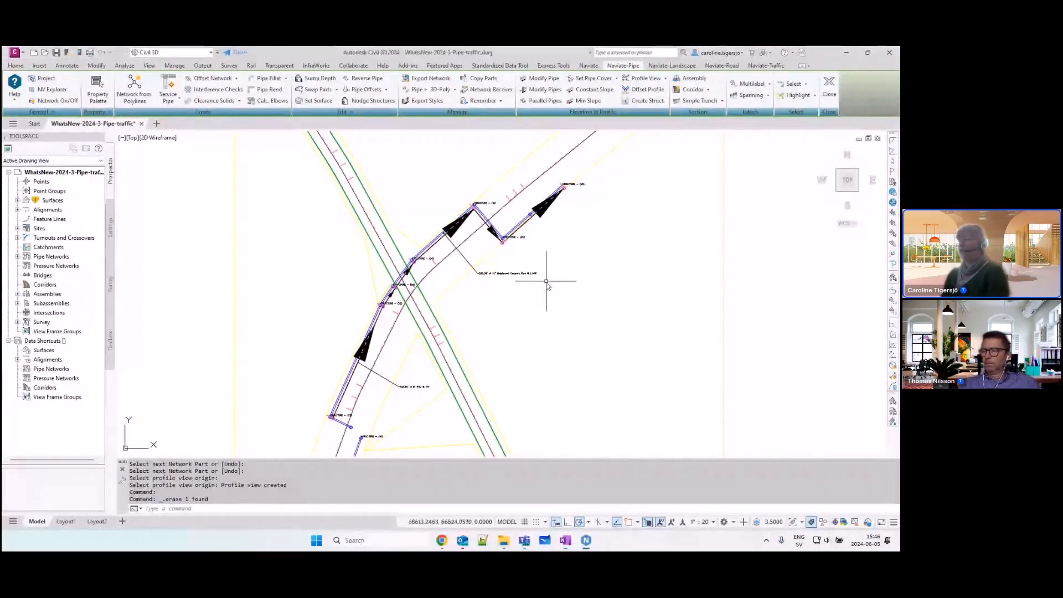
middle_drag(548, 282, 485, 281)
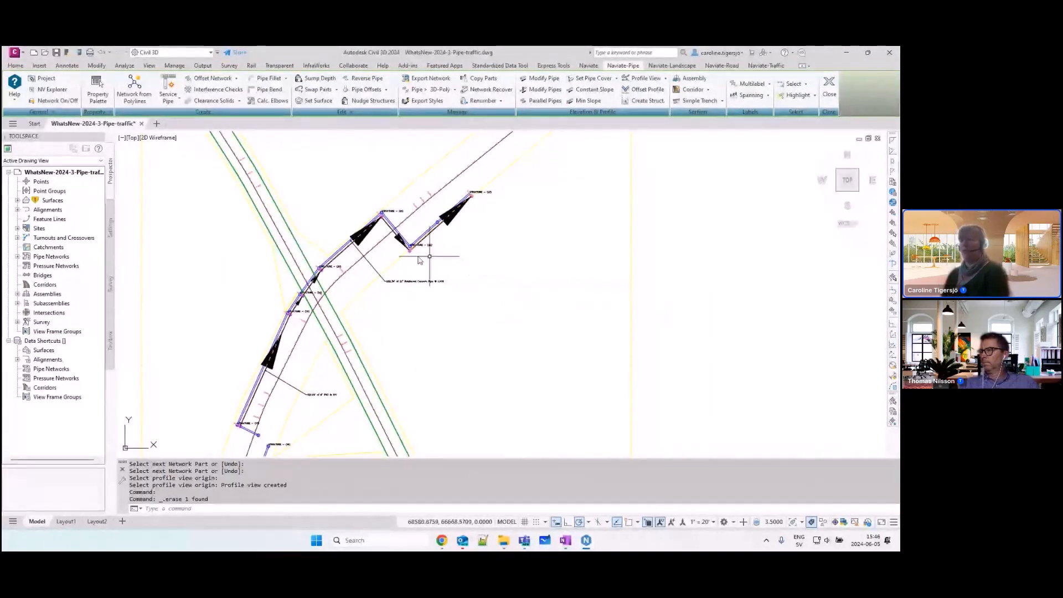
Step: Start a Pipe Fillet between the short pipe from STRUCTURE - (17) and the pipe running south from STRUCTURE - (16)
middle_drag(317, 370, 401, 251)
scroll(341, 324, up, 2)
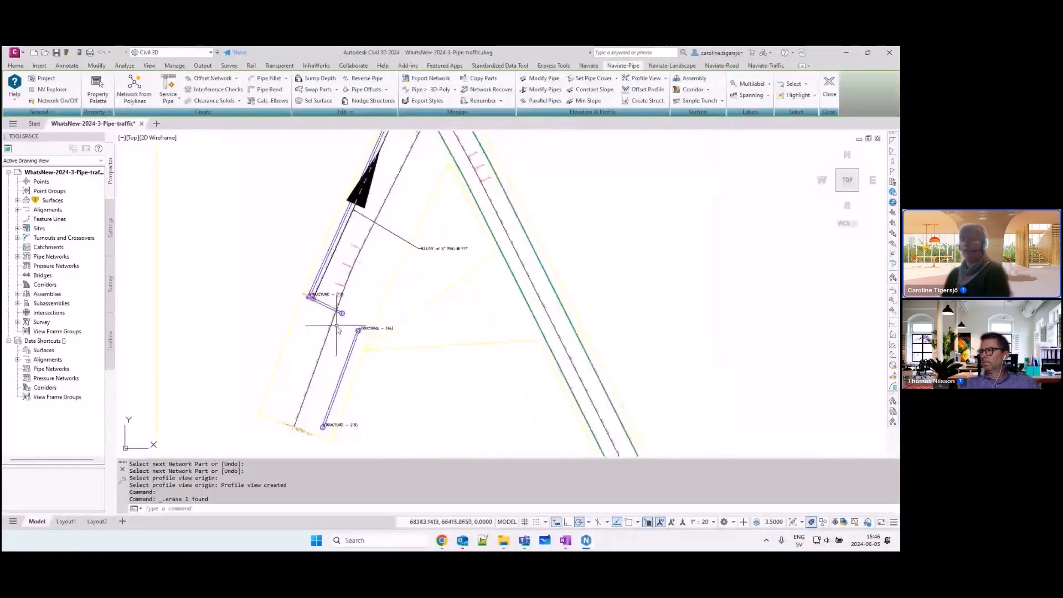
scroll(337, 327, up, 2)
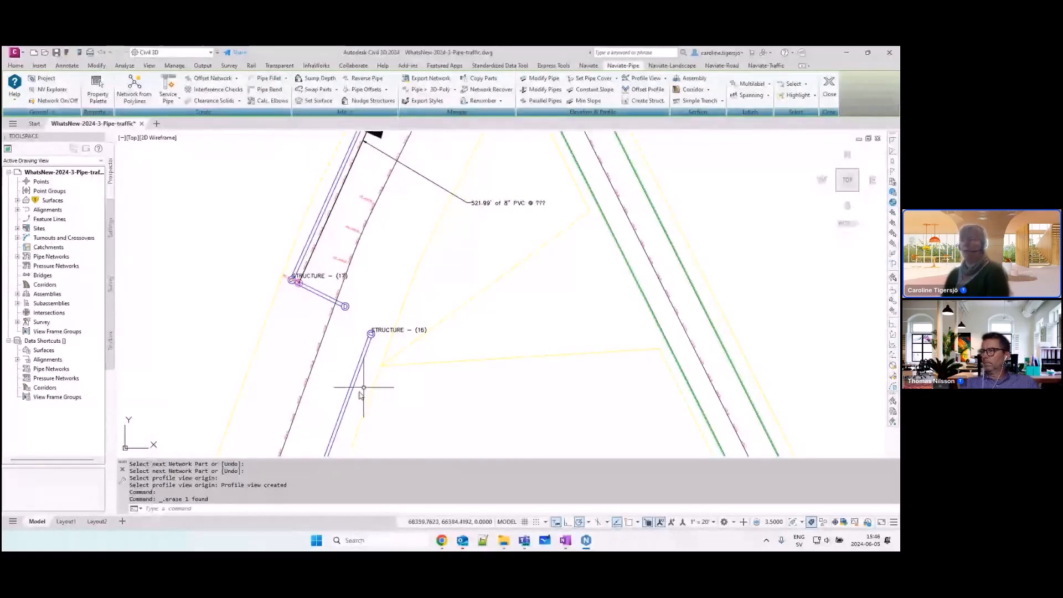
scroll(334, 310, up, 2)
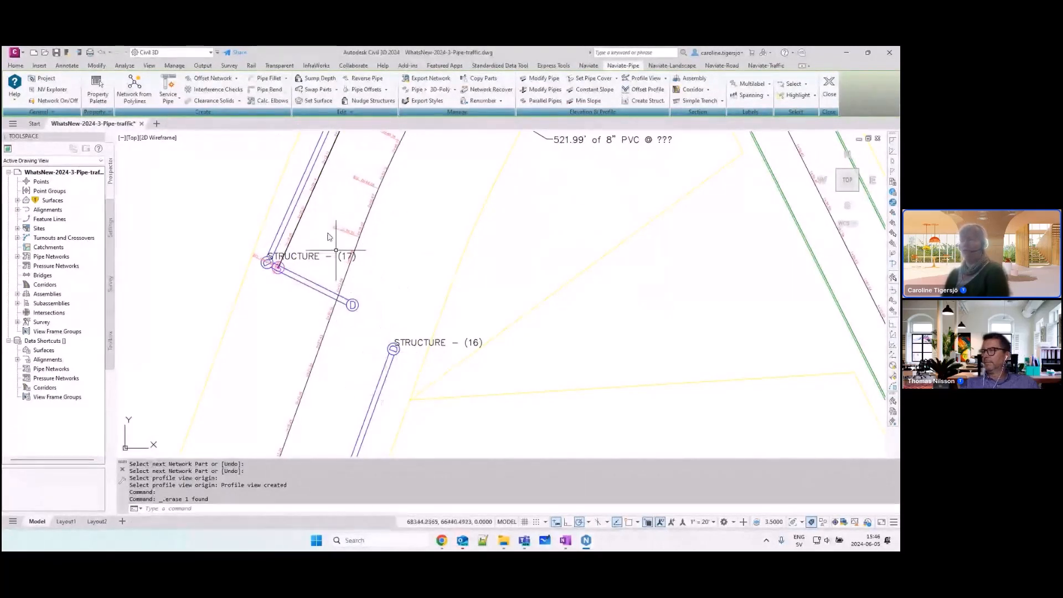
click(270, 79)
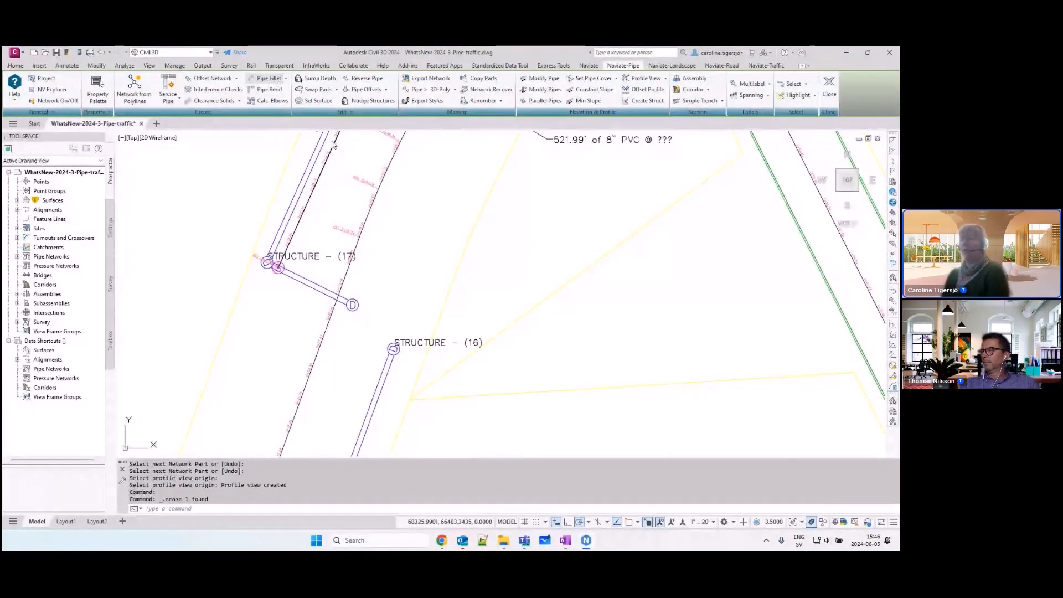
click(337, 304)
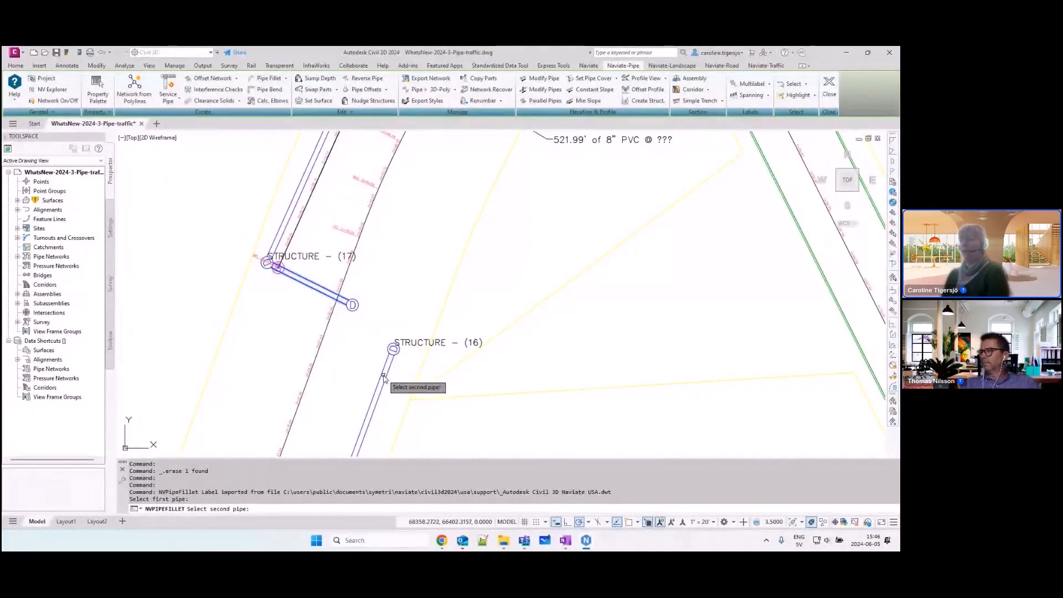
click(384, 379)
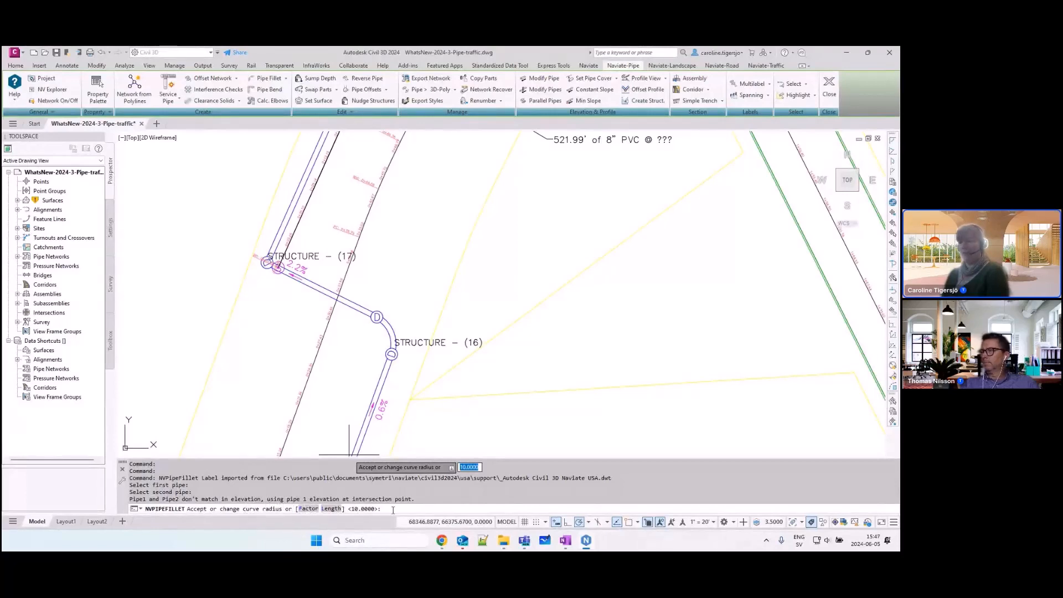
Step: Try the pipe fillet with a curve length of 12, and with a pipe diameter factor of 2.5
click(331, 509)
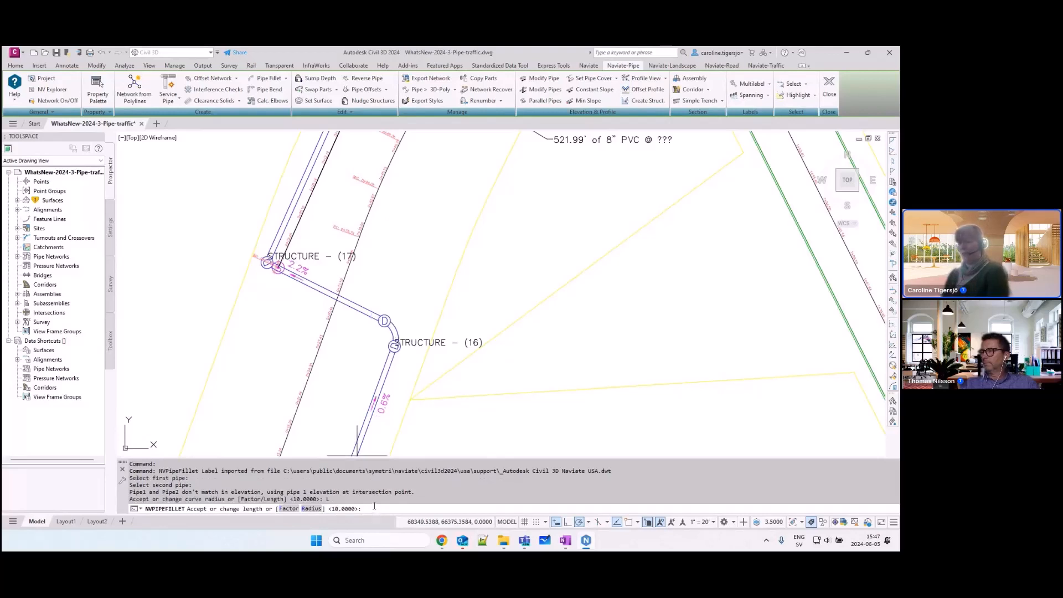
text(12)
key(Return)
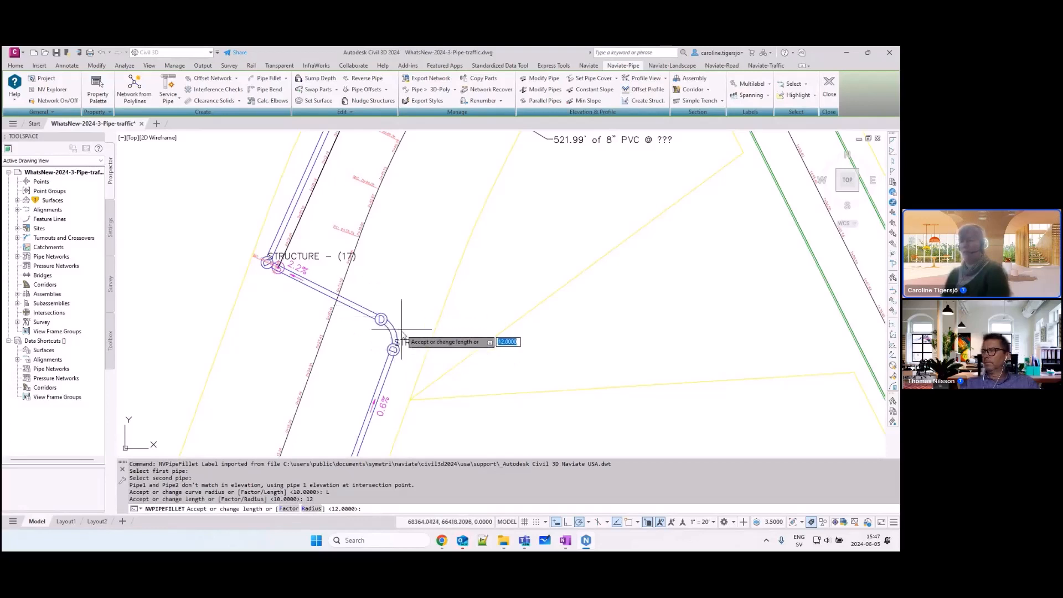
click(288, 509)
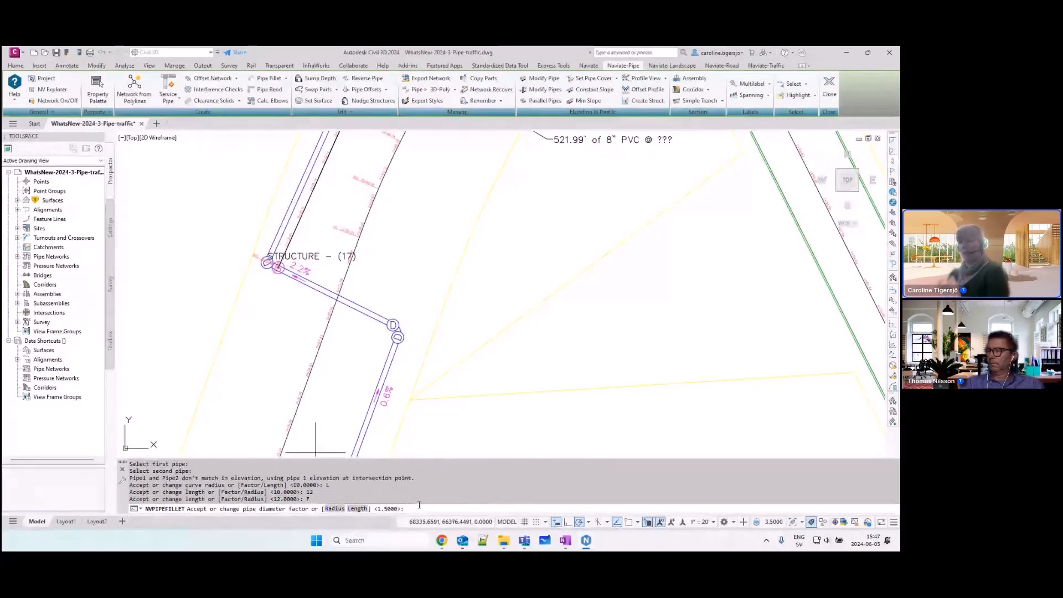
text(2)
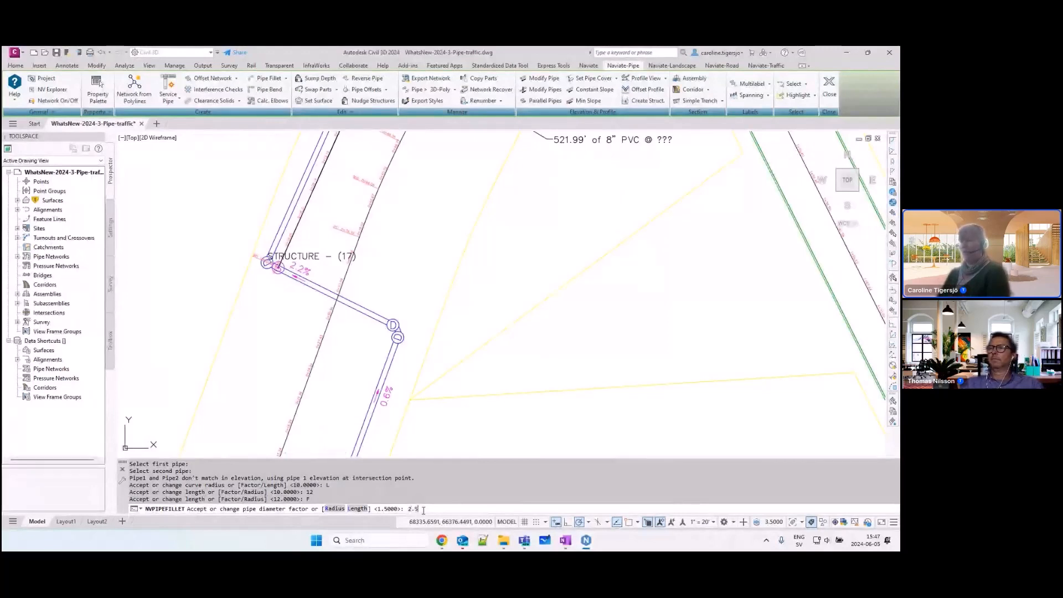
text(.5)
key(Return)
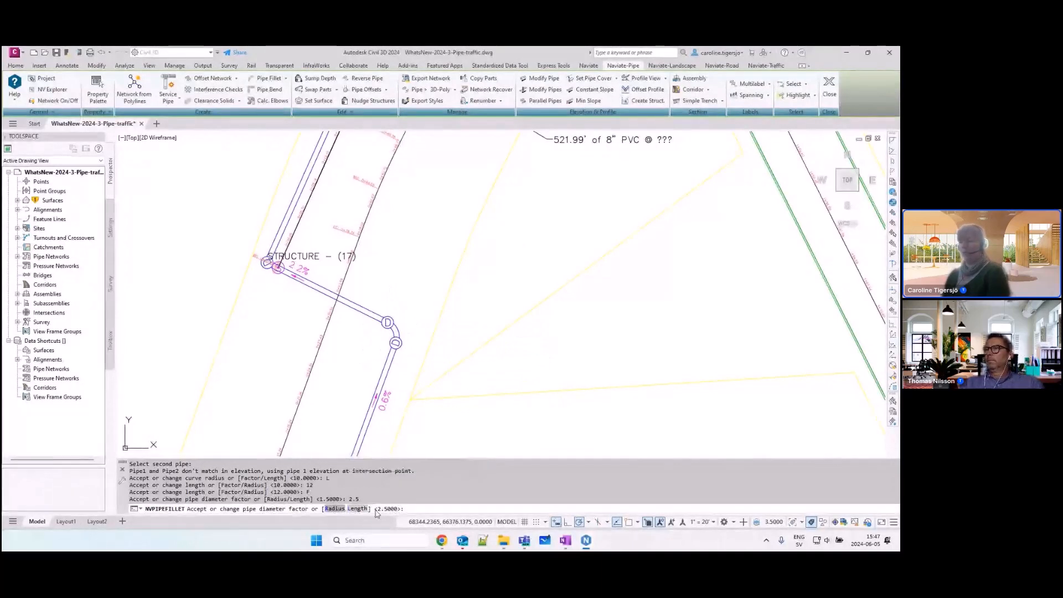
Step: Define the pipe fillet by a curve radius of 15 and accept it
text(R)
key(Return)
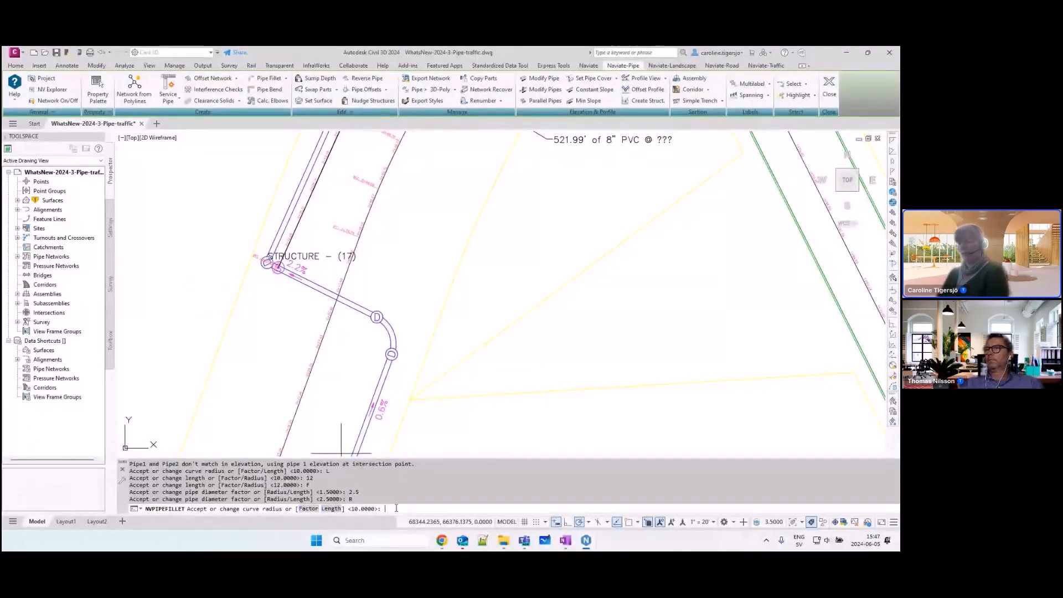
text(15)
key(Return)
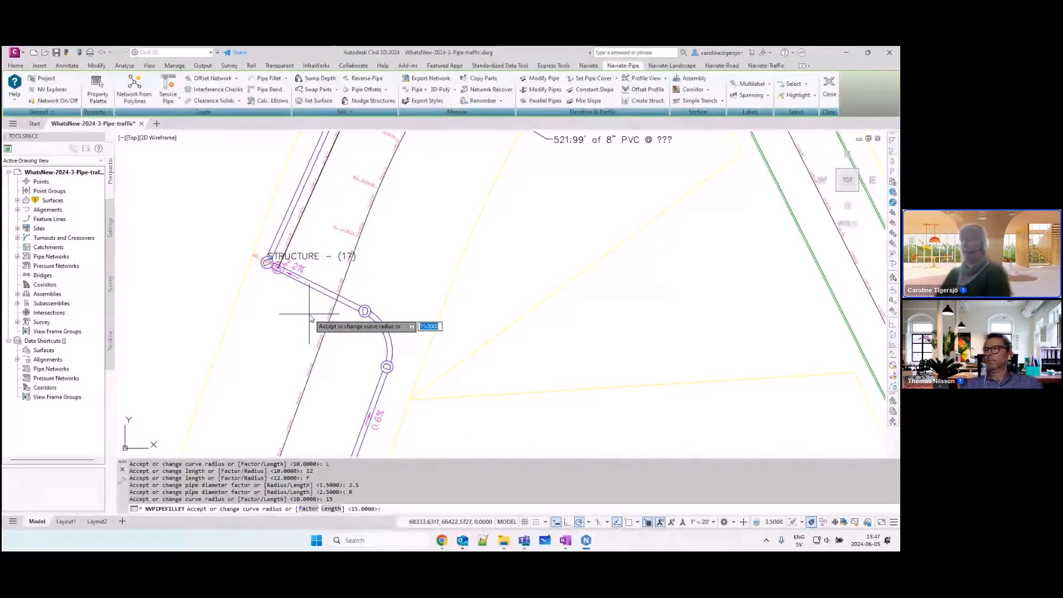
key(Return)
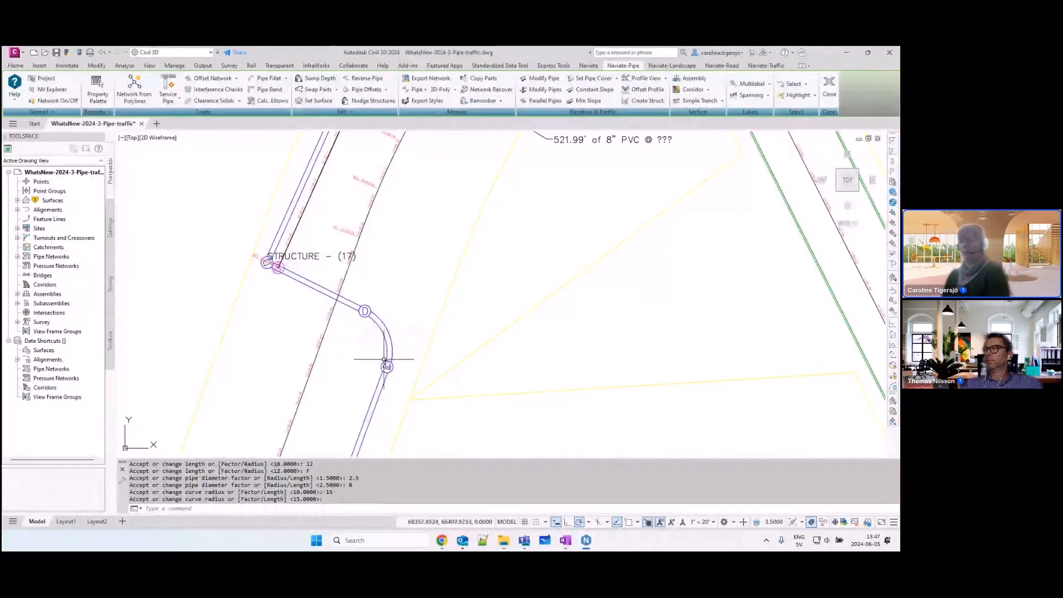
Step: Erase the curved fillet pipe and relocate STRUCTURE - (17) southeast, beyond the two open pipe ends
click(389, 333)
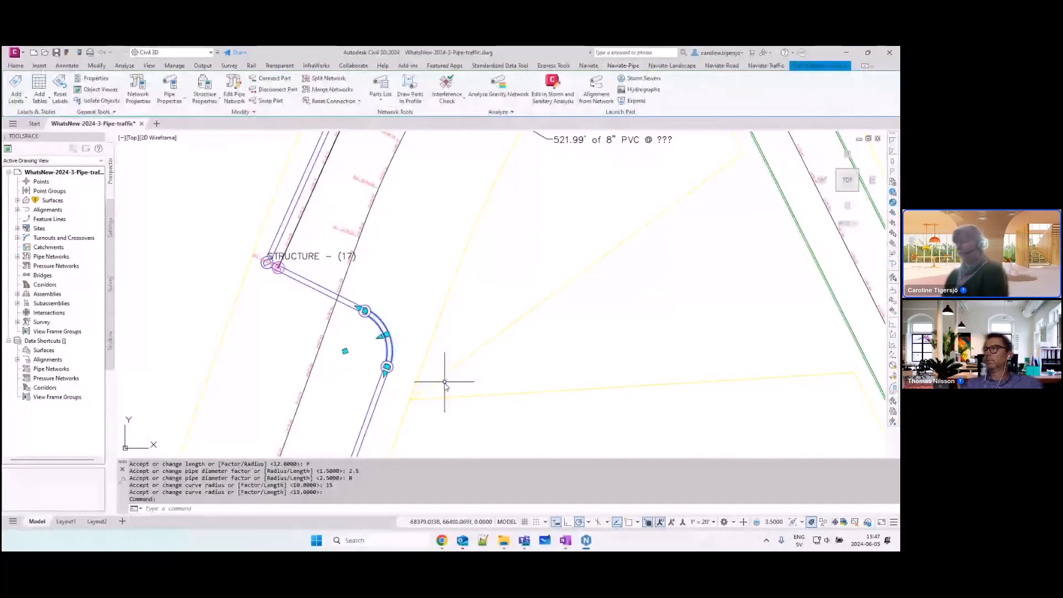
key(Delete)
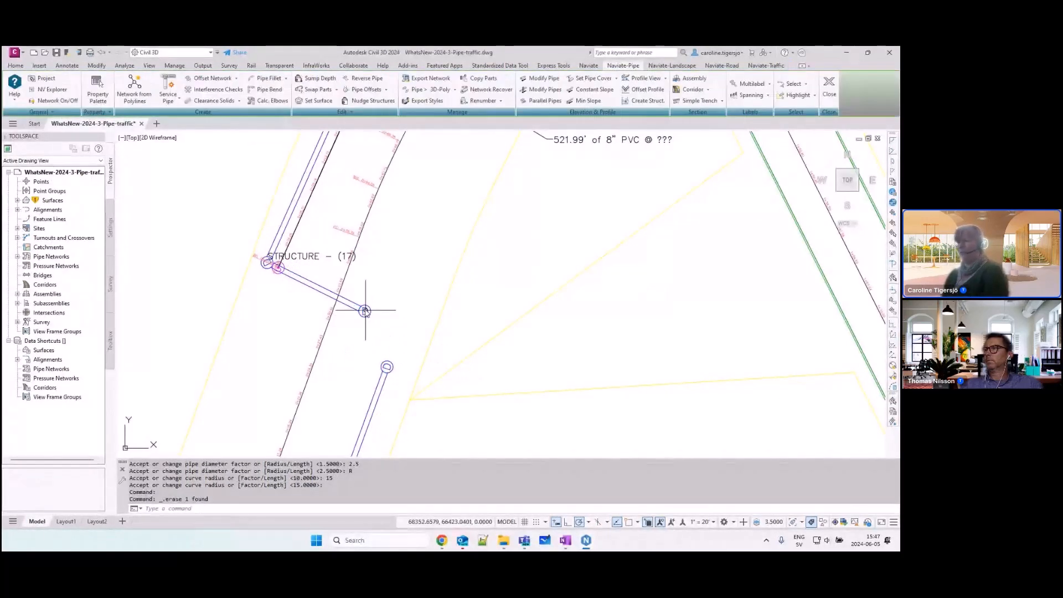
click(268, 260)
click(267, 263)
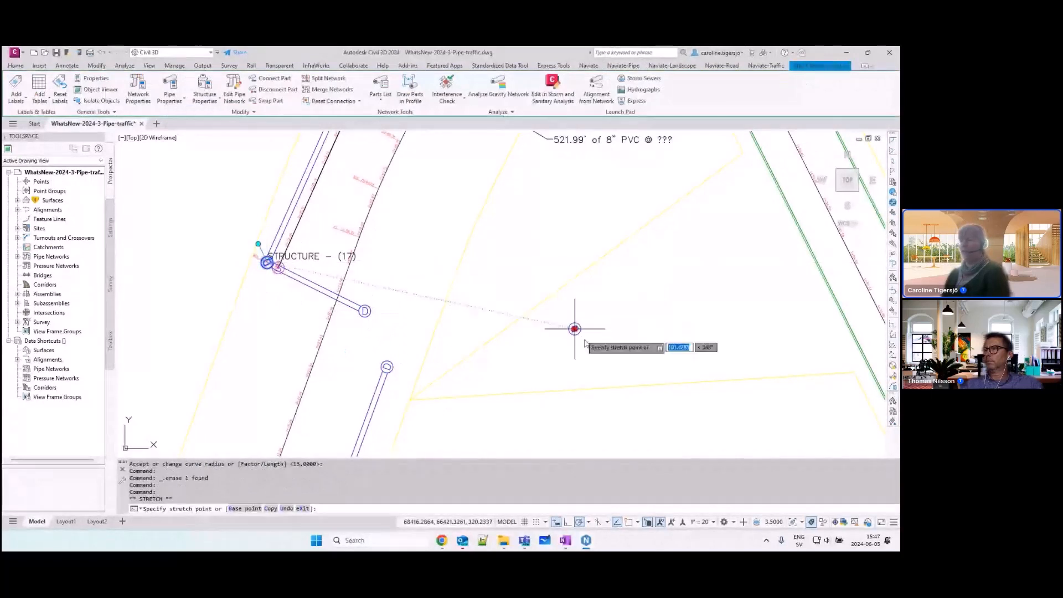
click(616, 370)
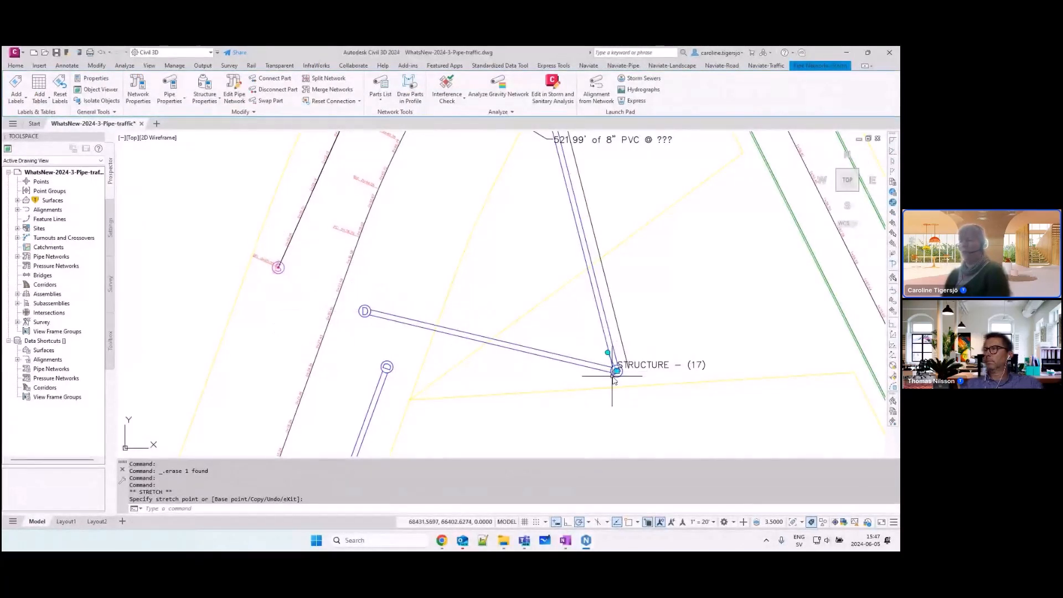
key(Escape)
key(Escape)
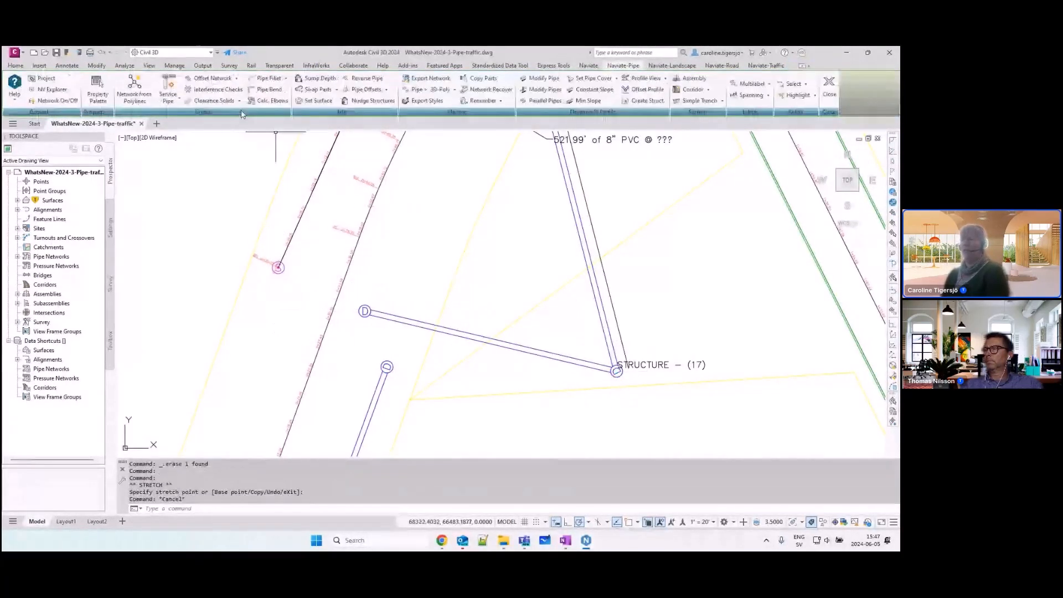
Step: Try a Pipe Fillet with radius 15 between the southern pipe and the pipe from the relocated STRUCTURE - (17)
click(267, 78)
click(385, 387)
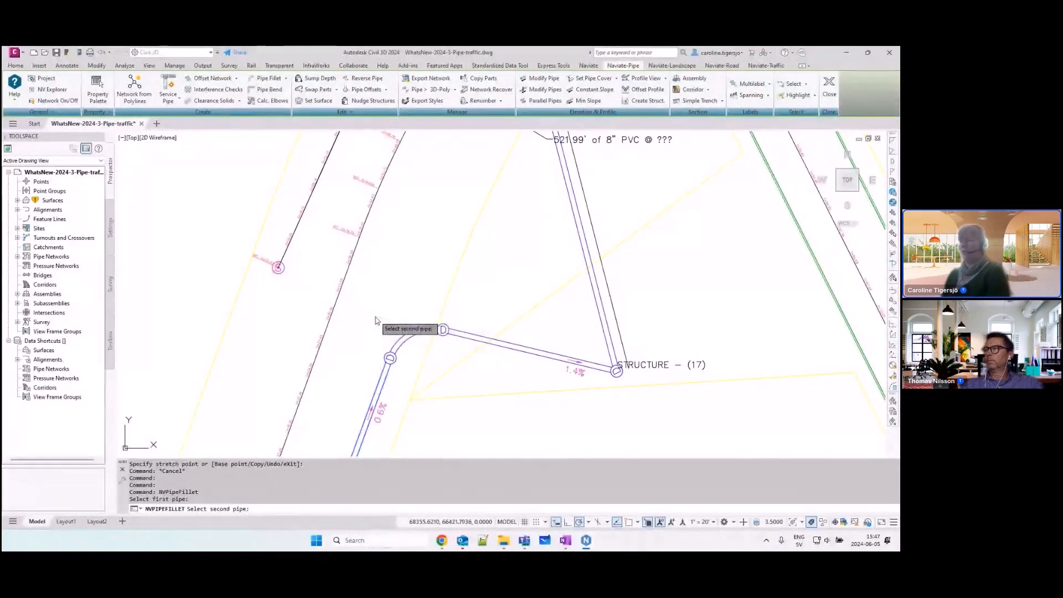
click(382, 317)
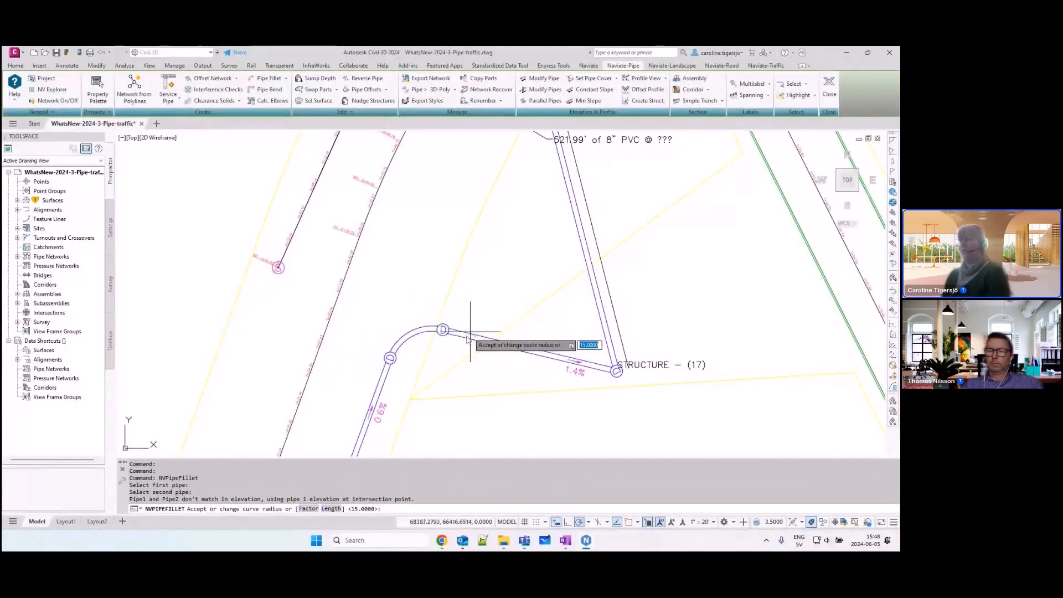
key(Escape)
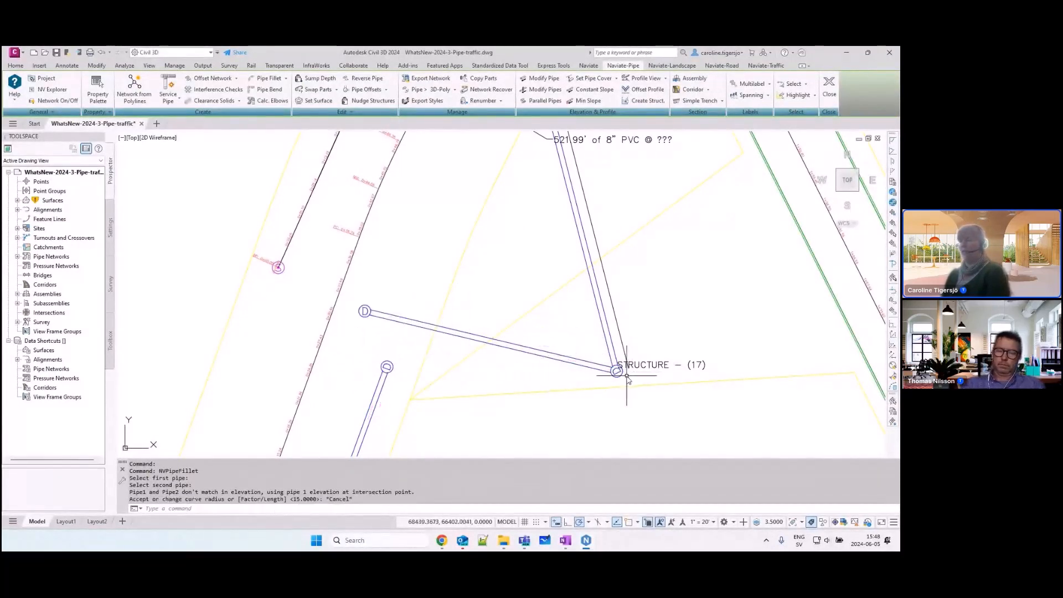
Step: Move STRUCTURE - (17) back northwest, close to the sanitary structure at the end of the neighbouring run
click(616, 371)
click(617, 371)
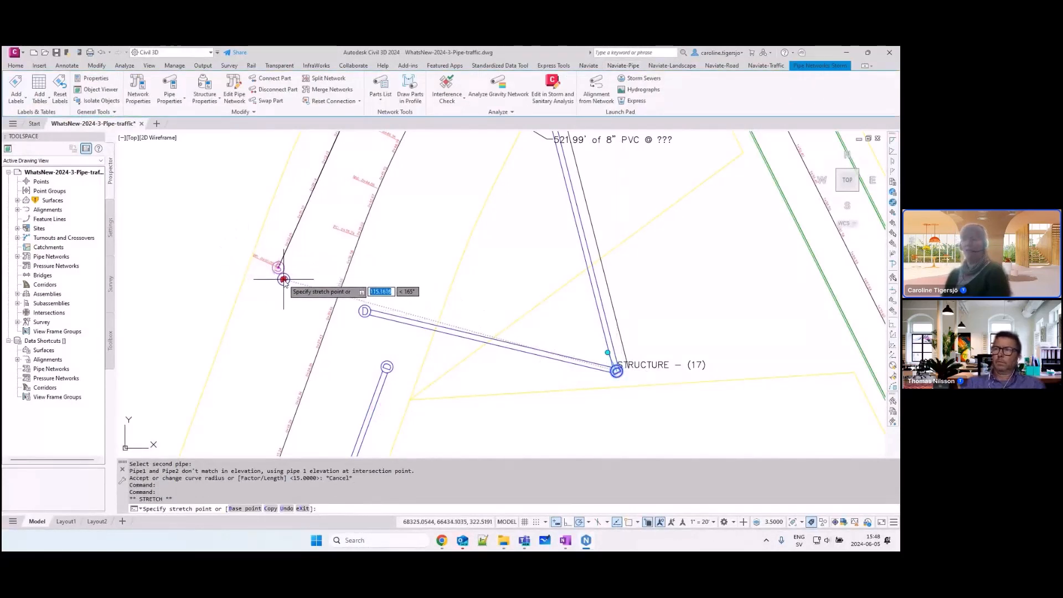
click(283, 280)
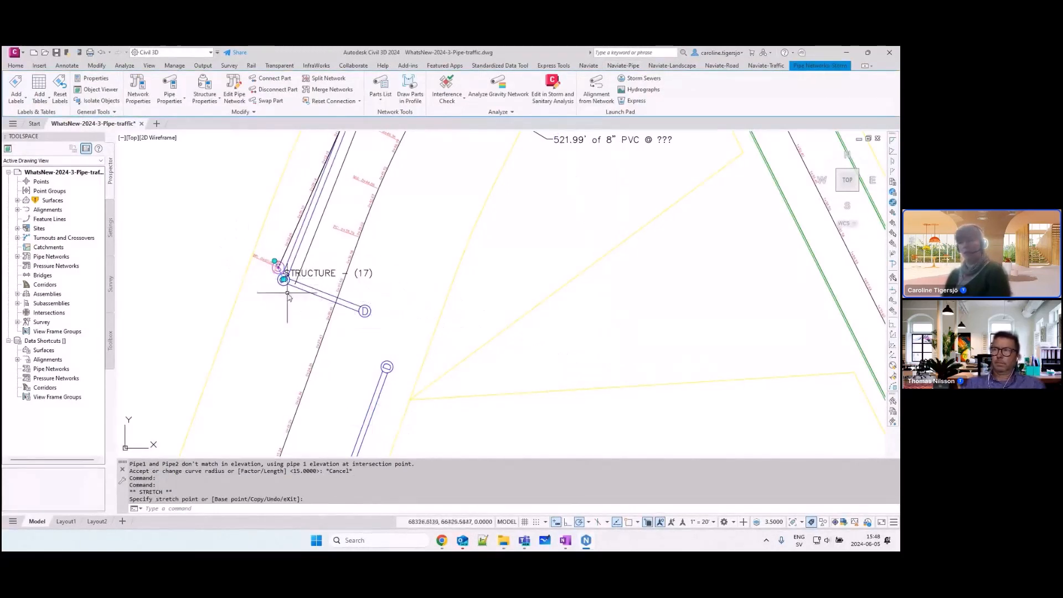
key(Escape)
key(Escape)
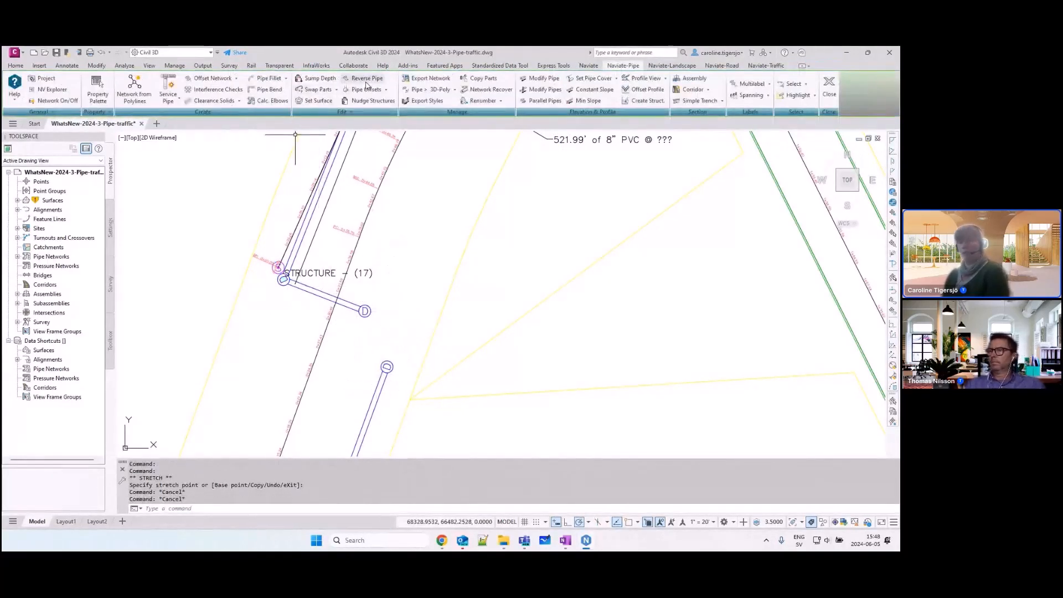
Step: Start Reverse Pipe and label all pipes in the network that contains the southern pipe
click(364, 82)
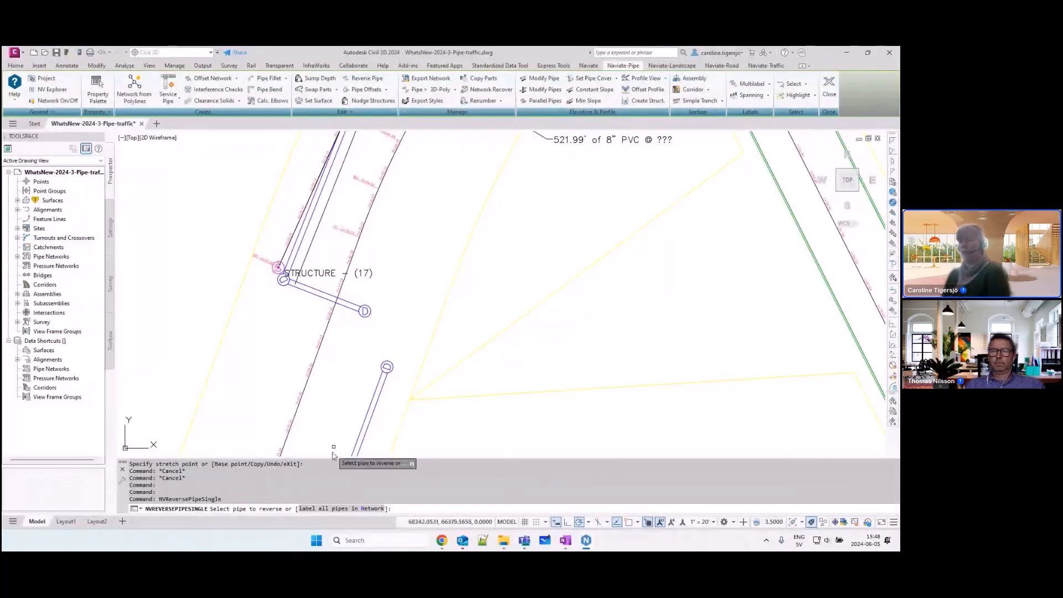
click(336, 509)
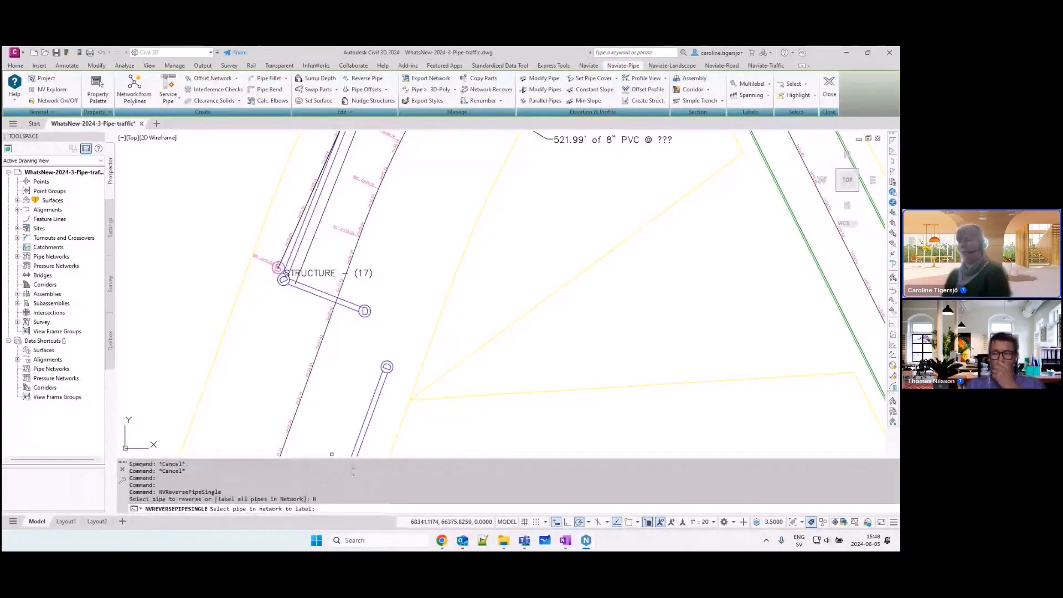
click(378, 403)
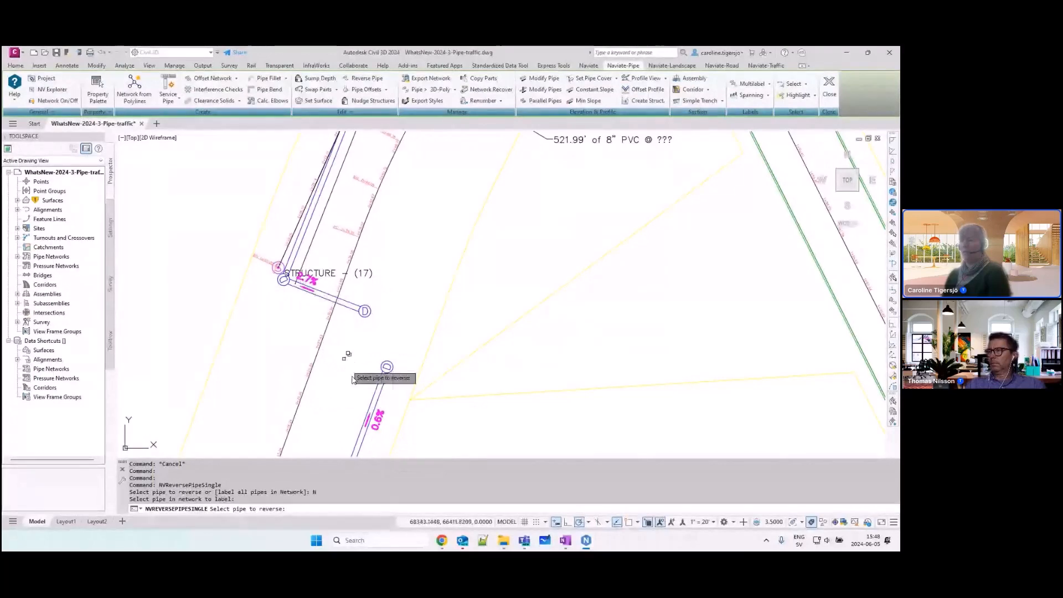
Step: Reverse the pipe running northeast from STRUCTURE - (22) and end the Reverse Pipe command
scroll(339, 313, down, 2)
middle_drag(384, 274, 354, 406)
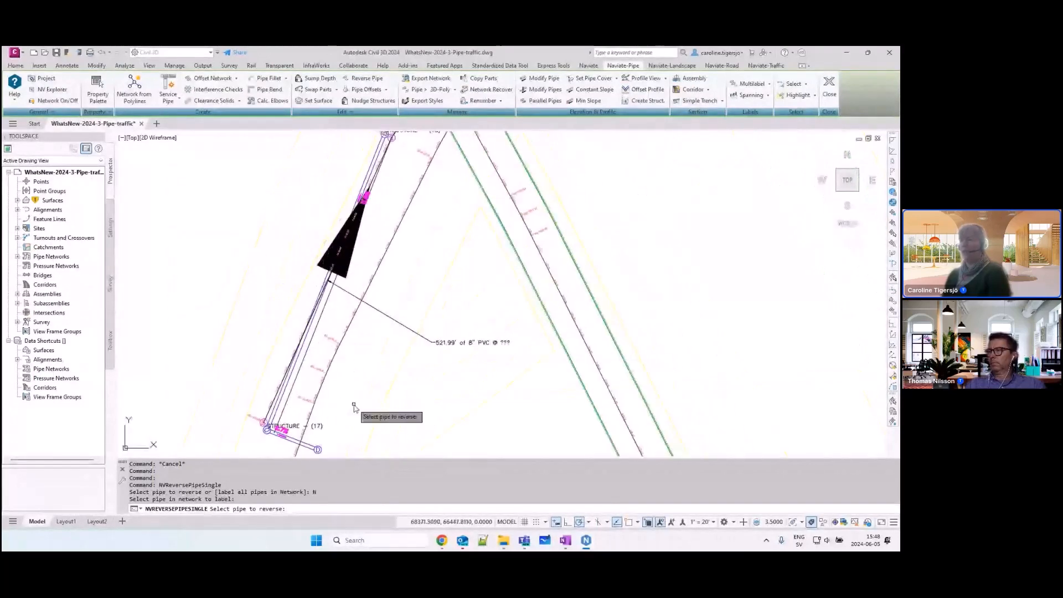
scroll(359, 376, down, 2)
middle_drag(379, 250, 351, 321)
scroll(342, 339, up, 4)
middle_drag(419, 206, 343, 338)
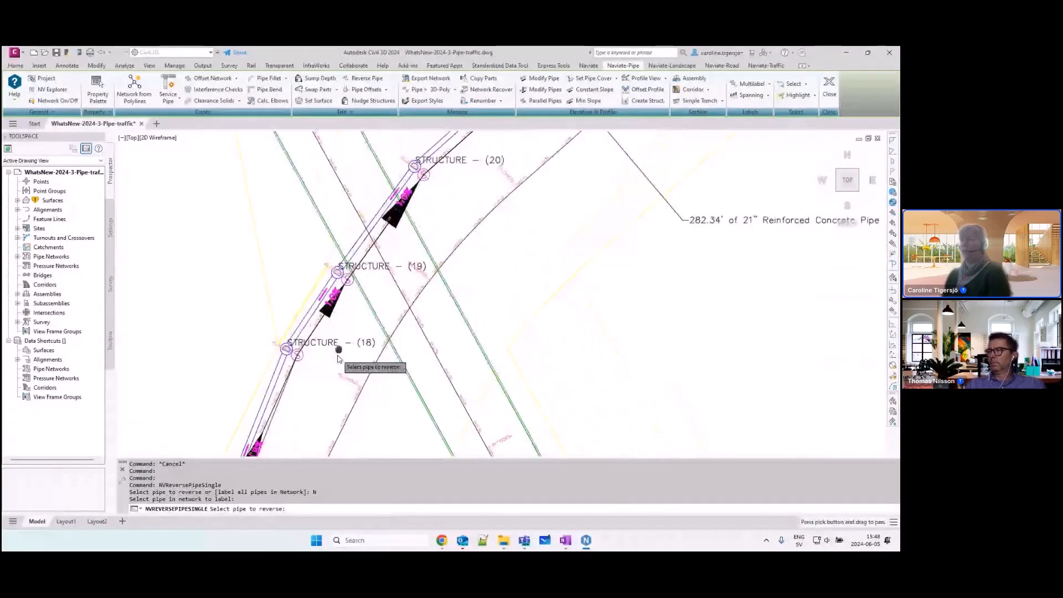
middle_drag(427, 234, 270, 434)
middle_drag(446, 258, 351, 318)
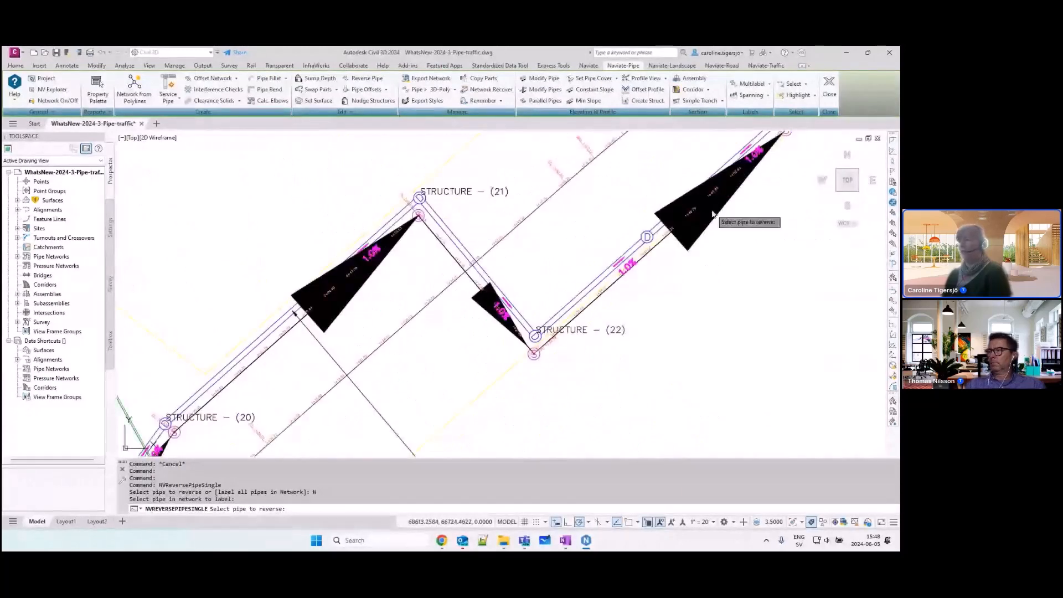
scroll(635, 265, up, 4)
scroll(636, 265, up, 2)
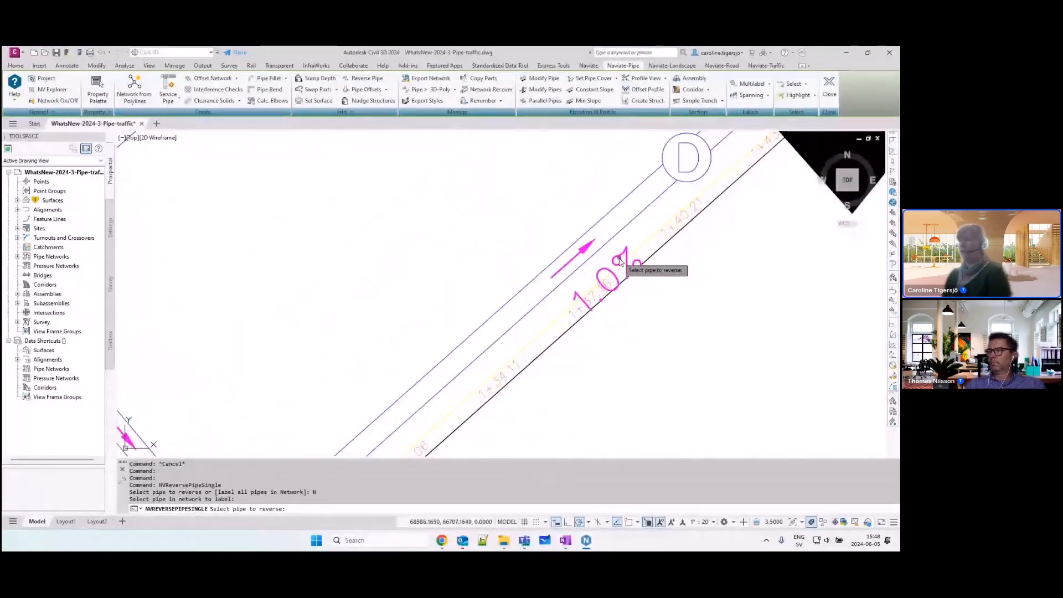
scroll(619, 261, down, 2)
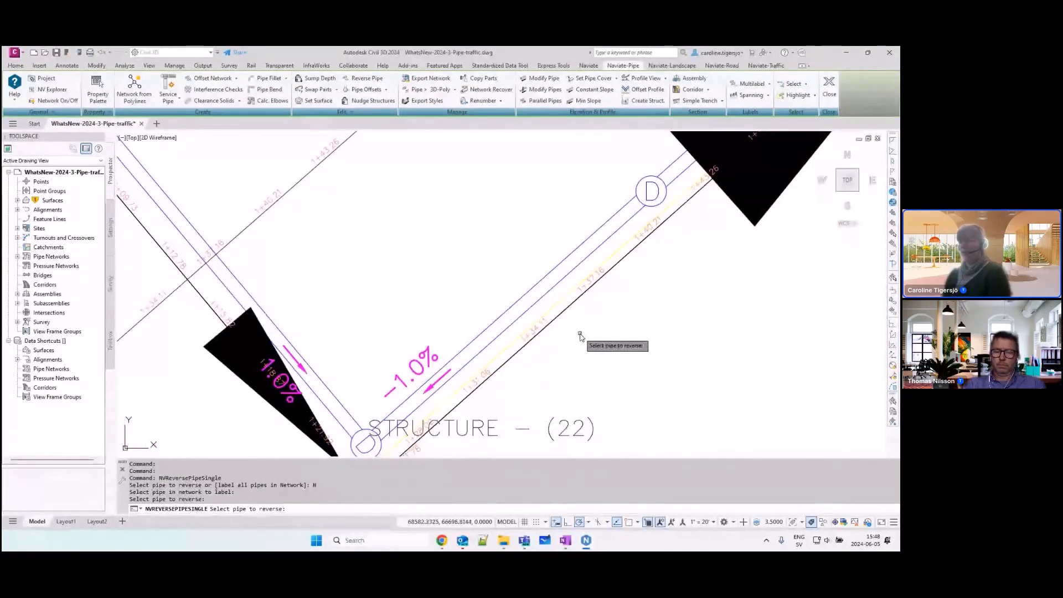
key(Return)
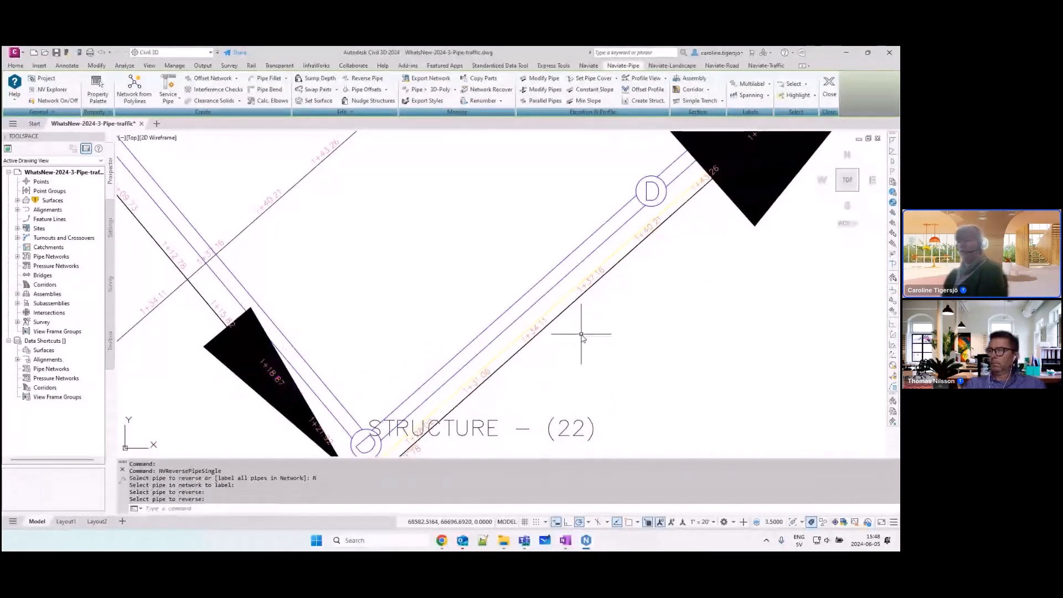
Step: Change the style of the alignment running alongside the pipe between STRUCTURE - (22) and STRUCTURE - (23) to Basic
click(367, 79)
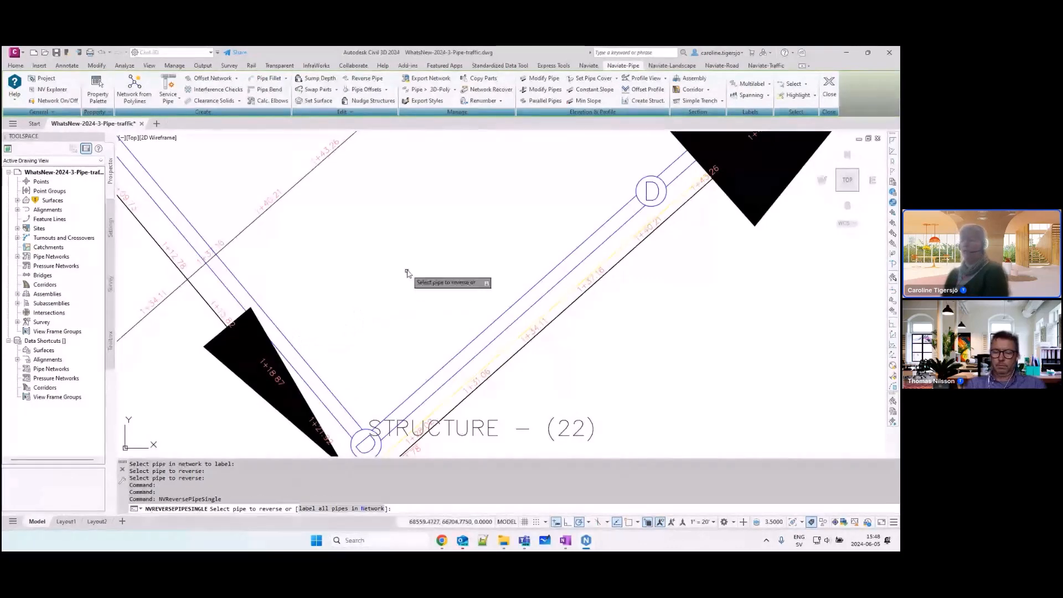
key(Escape)
scroll(437, 254, down, 5)
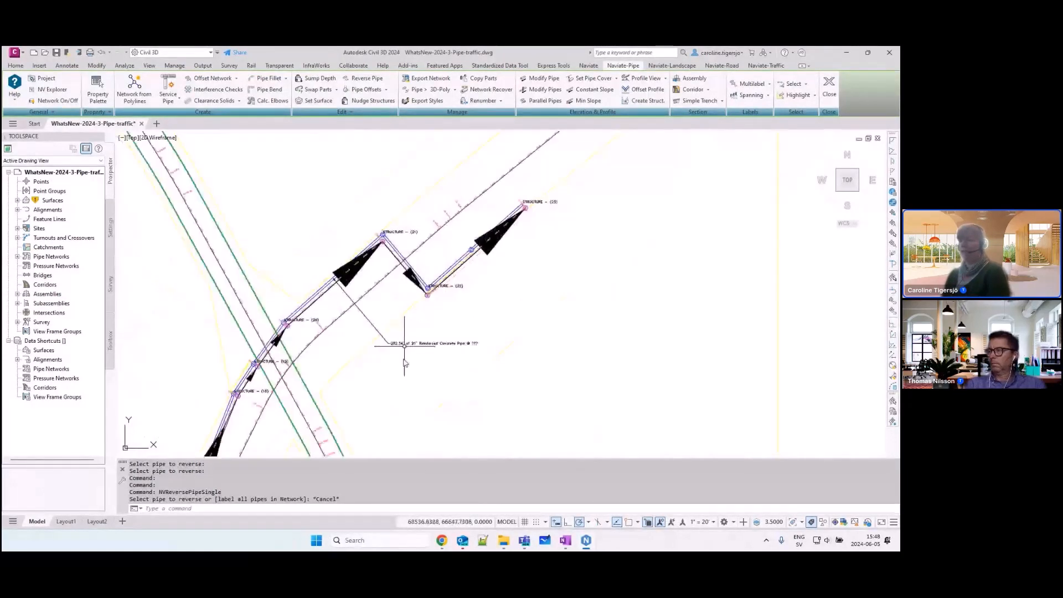
scroll(508, 218, up, 5)
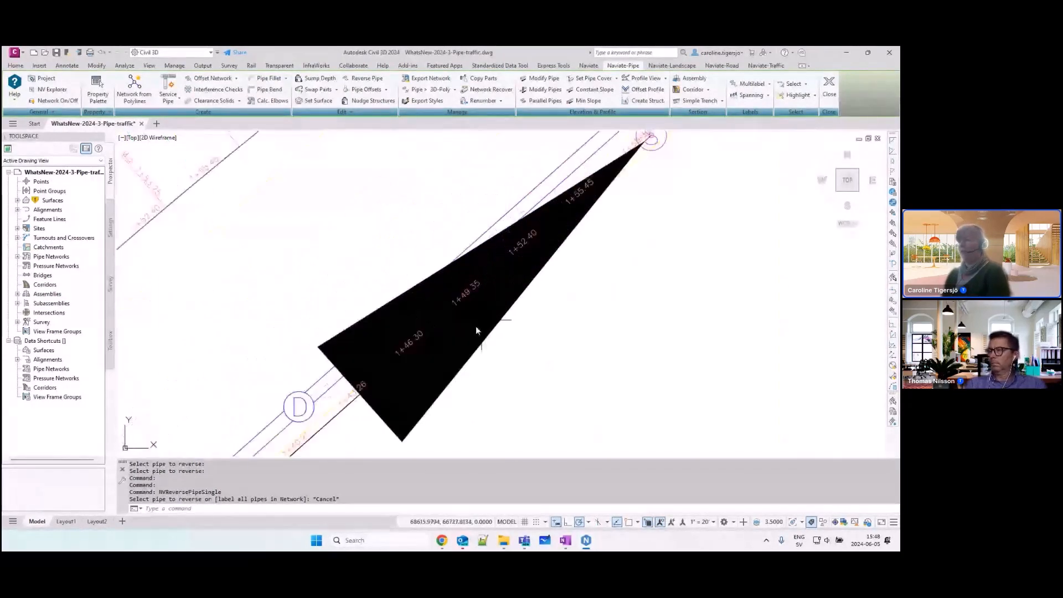
click(341, 332)
key(ctrl+1)
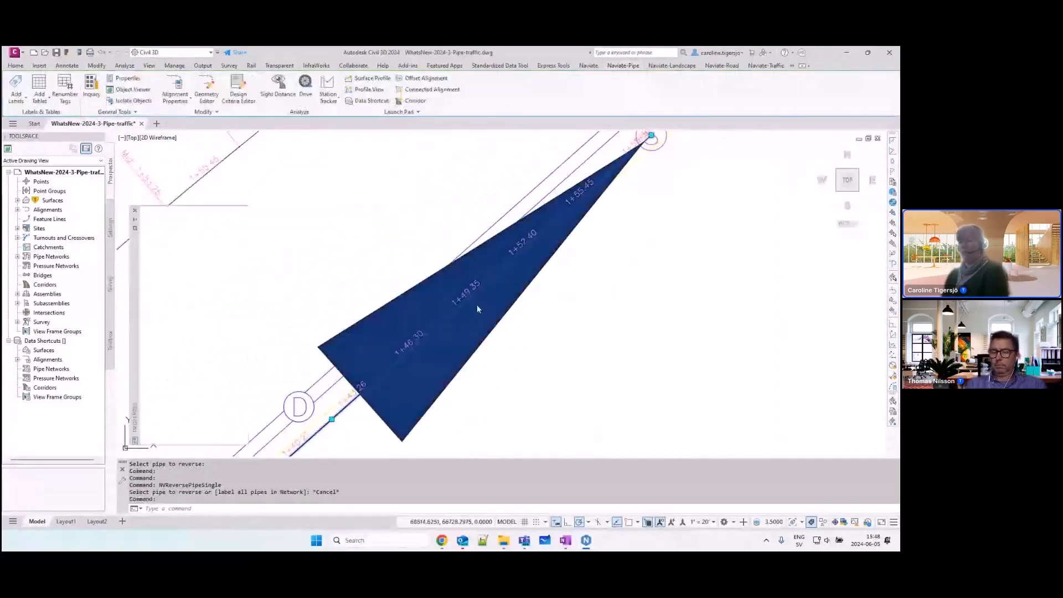
key(Escape)
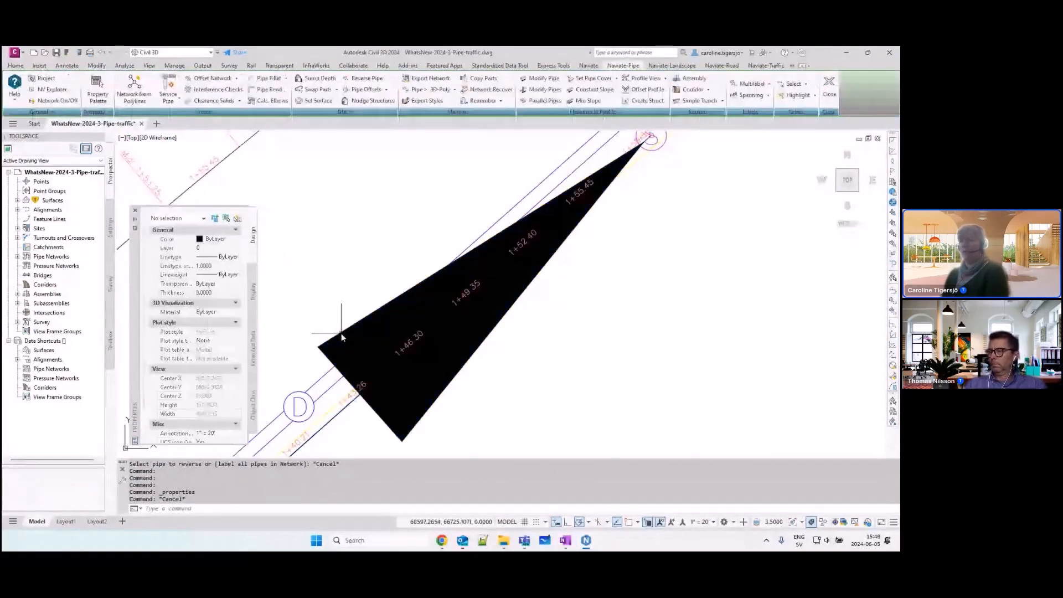
click(342, 333)
click(216, 241)
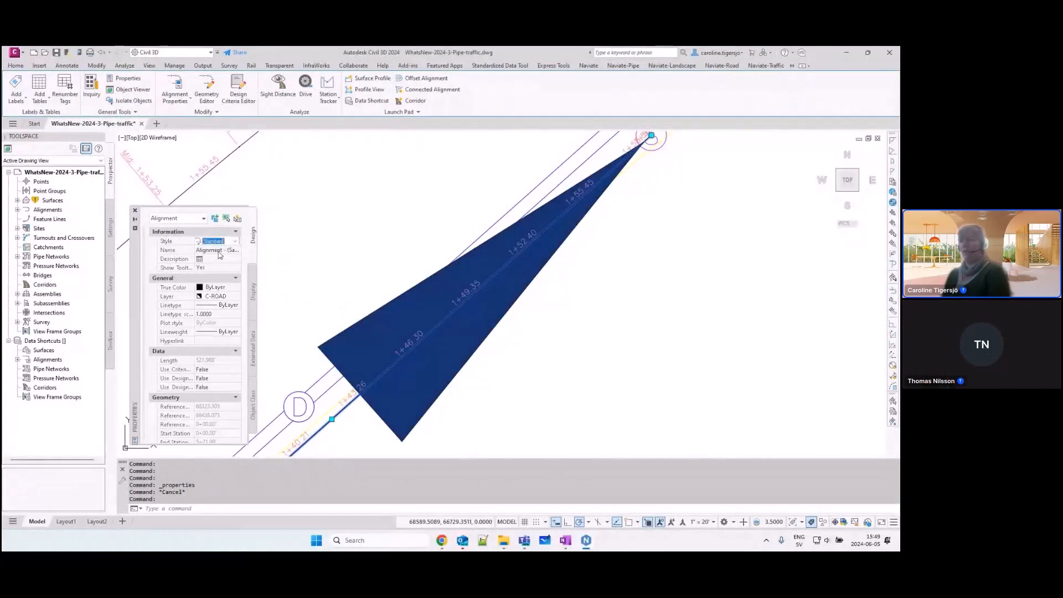
click(236, 240)
click(220, 254)
key(Escape)
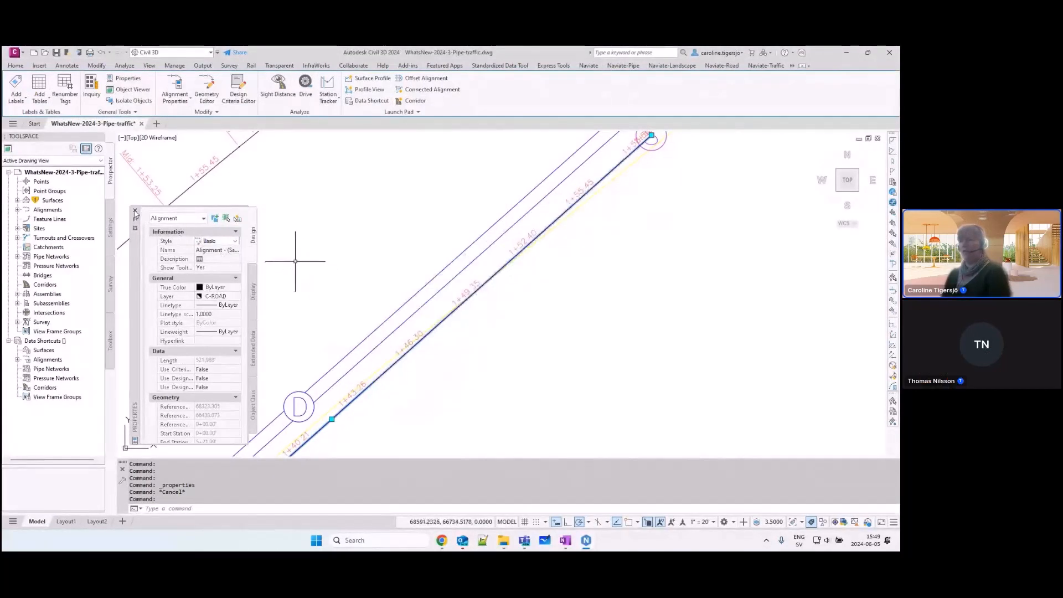
key(Escape)
Step: Start a Pipe Bend from the pipe end near STRUCTURE - (23) and add the first bend with a 45-degree pipe out angle
middle_drag(527, 197, 381, 352)
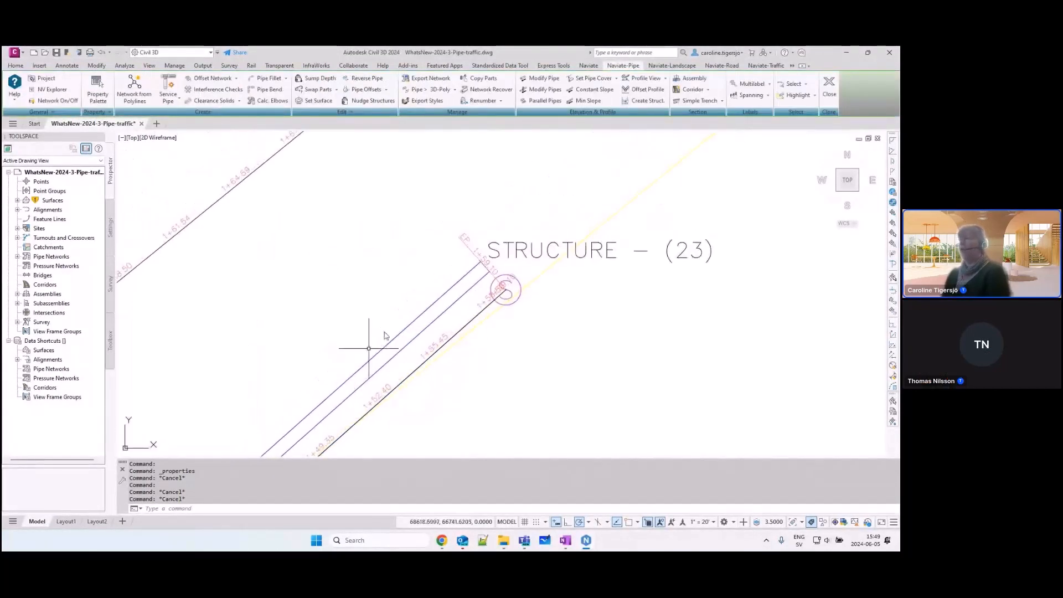
middle_drag(538, 220, 413, 265)
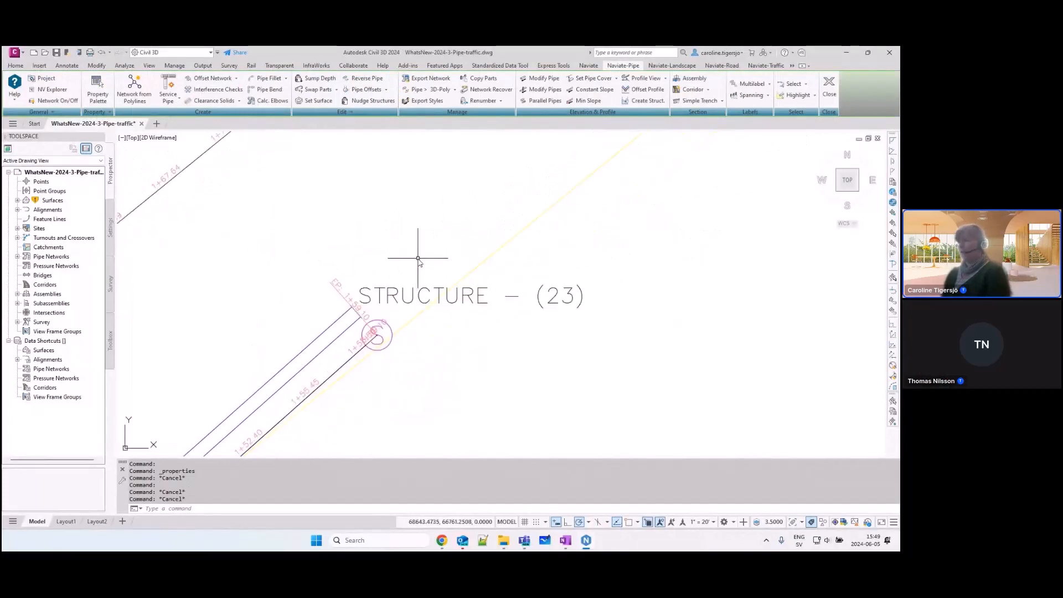
click(270, 89)
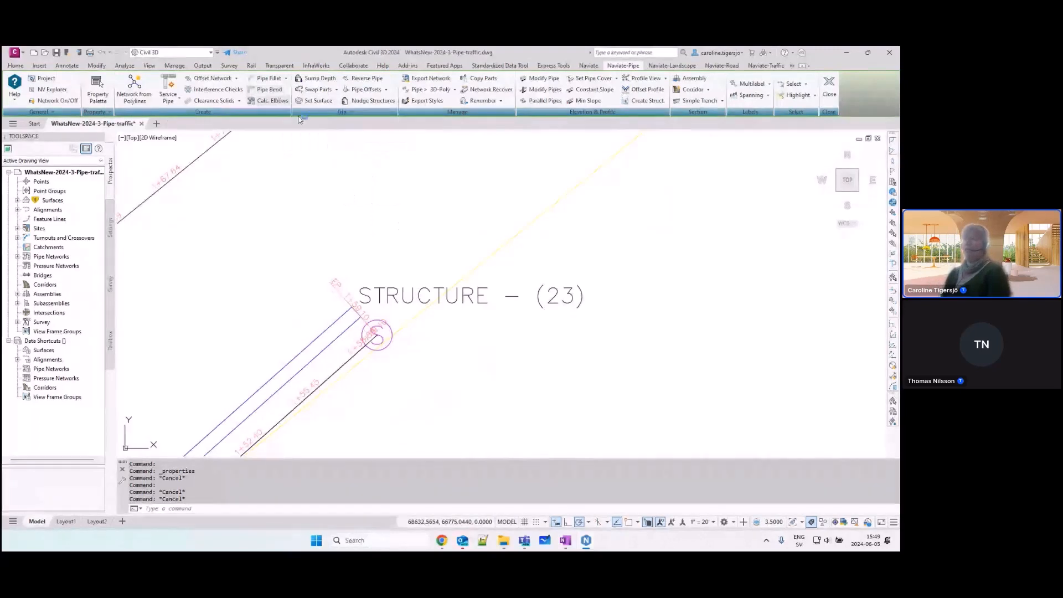
click(351, 328)
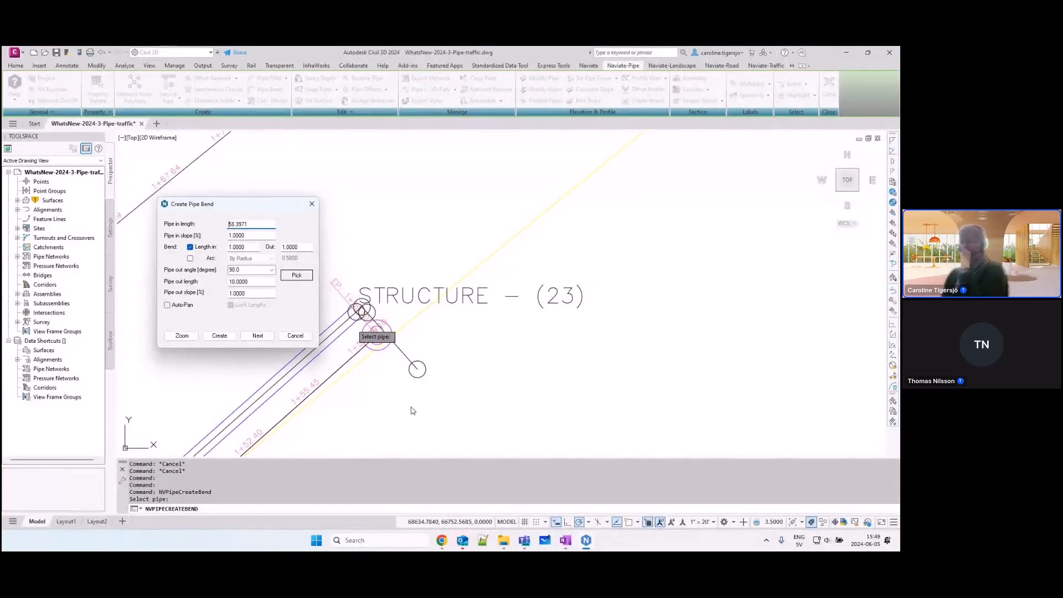
double_click(250, 271)
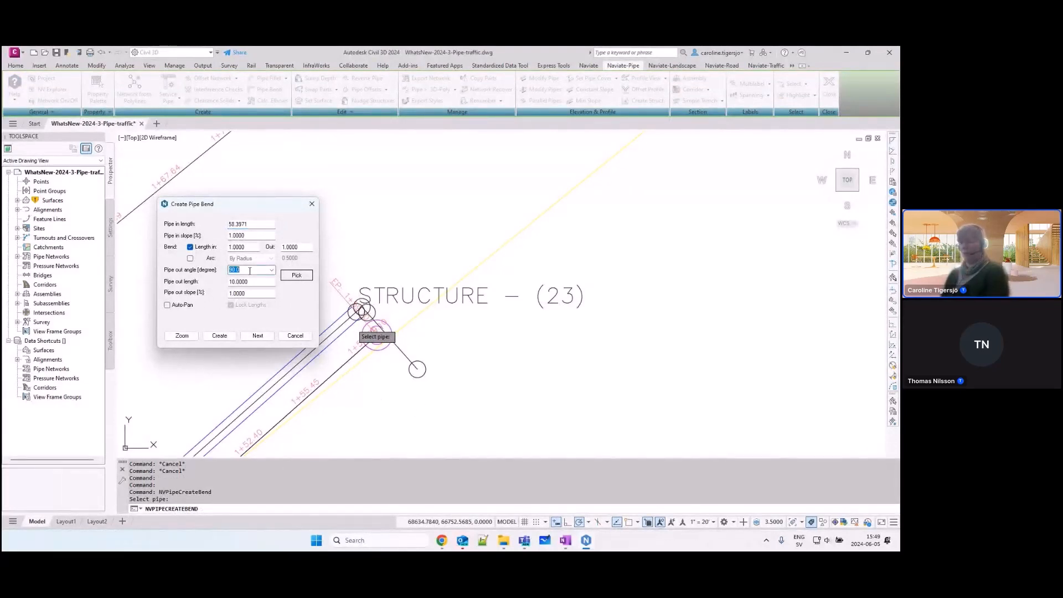
text(45)
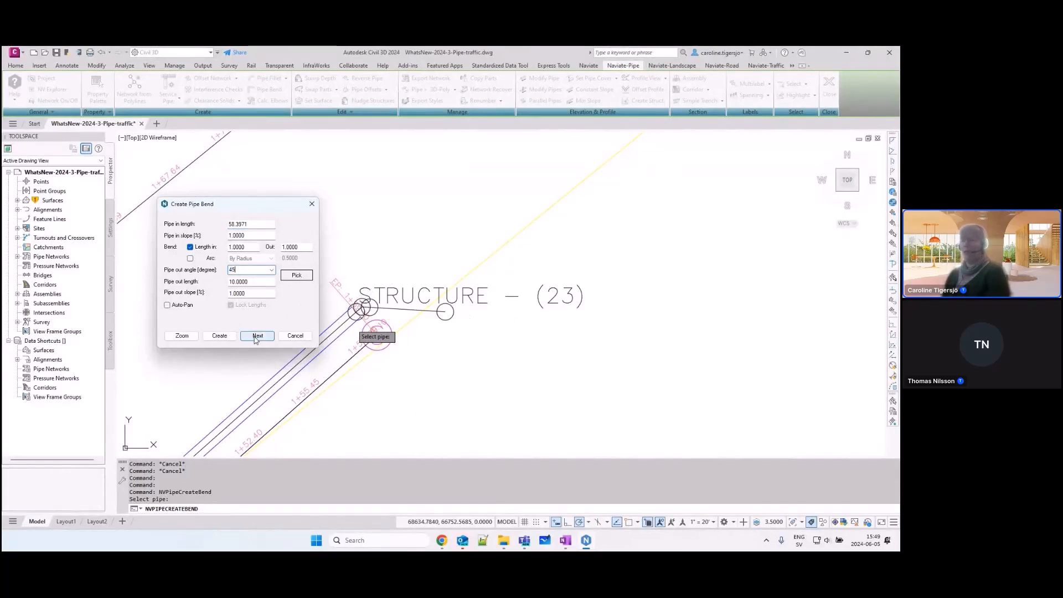
click(257, 336)
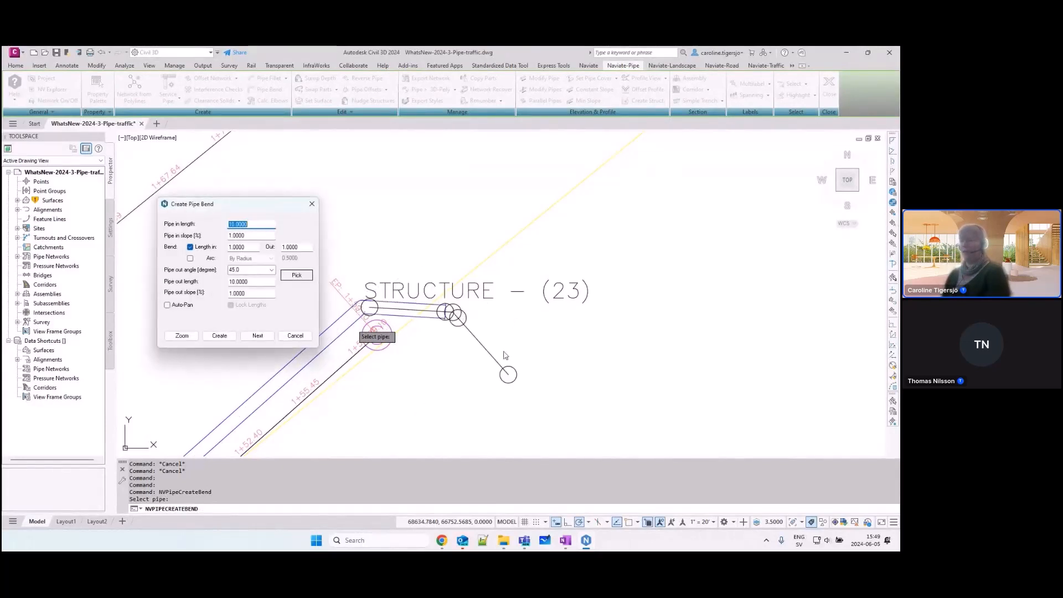
Step: Add the second bend with a pipe out angle of 90 degrees, keeping the bend length in at 1.0000
double_click(254, 270)
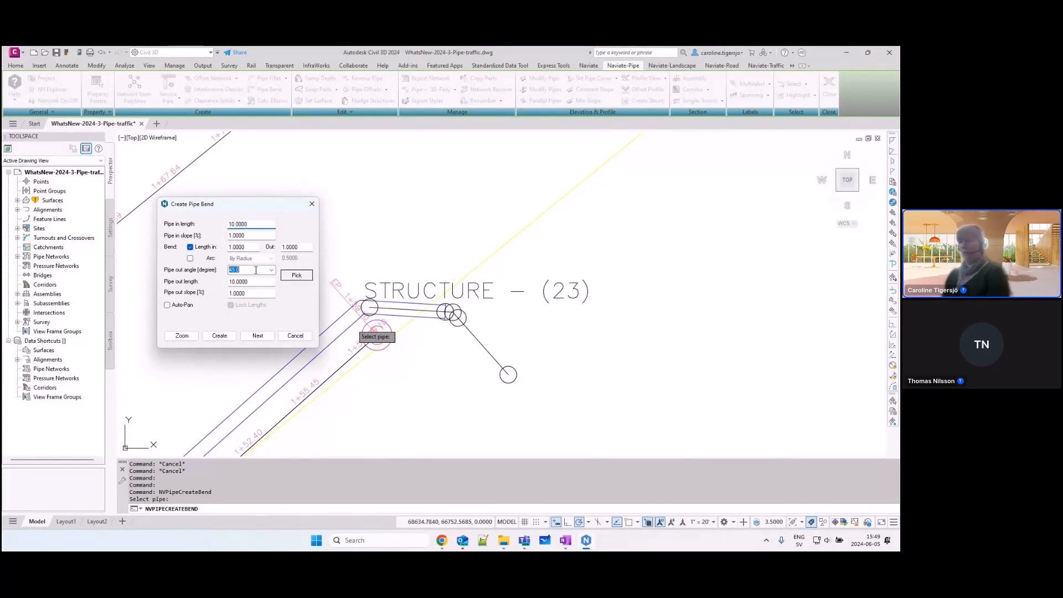
text(90)
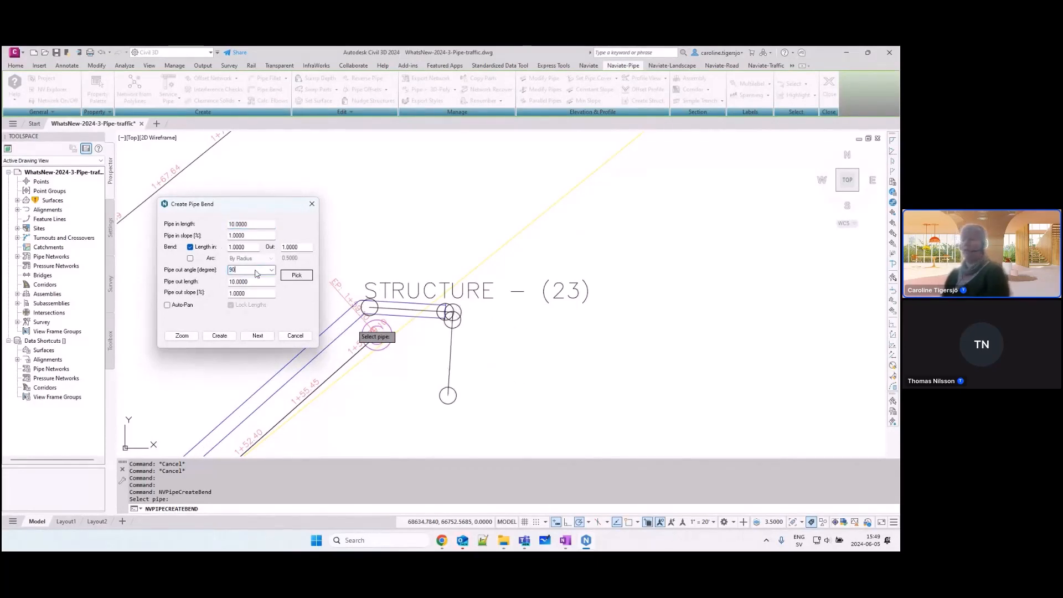
drag(247, 247, 228, 247)
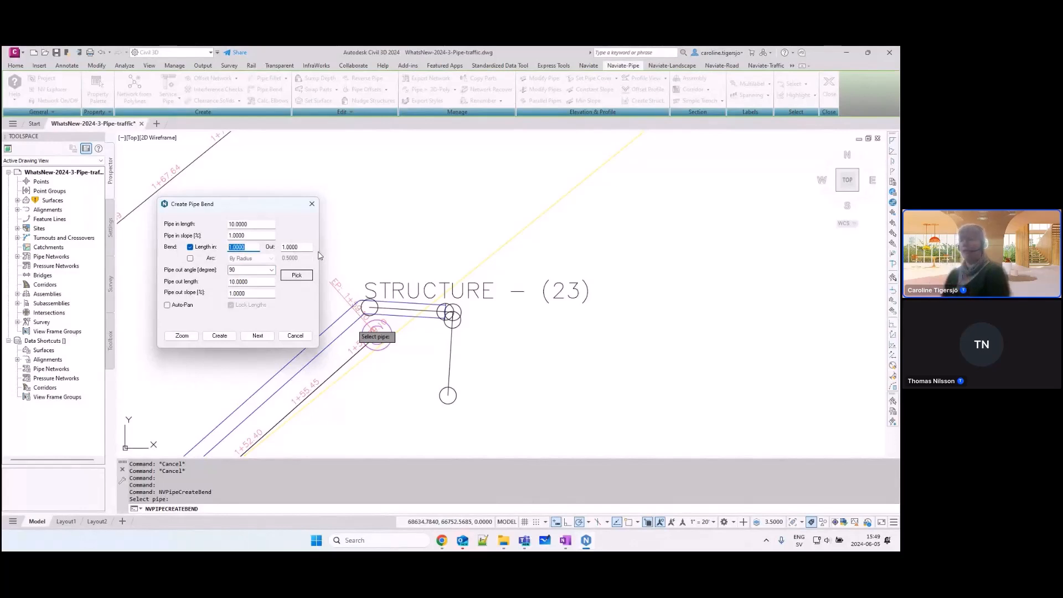
click(257, 336)
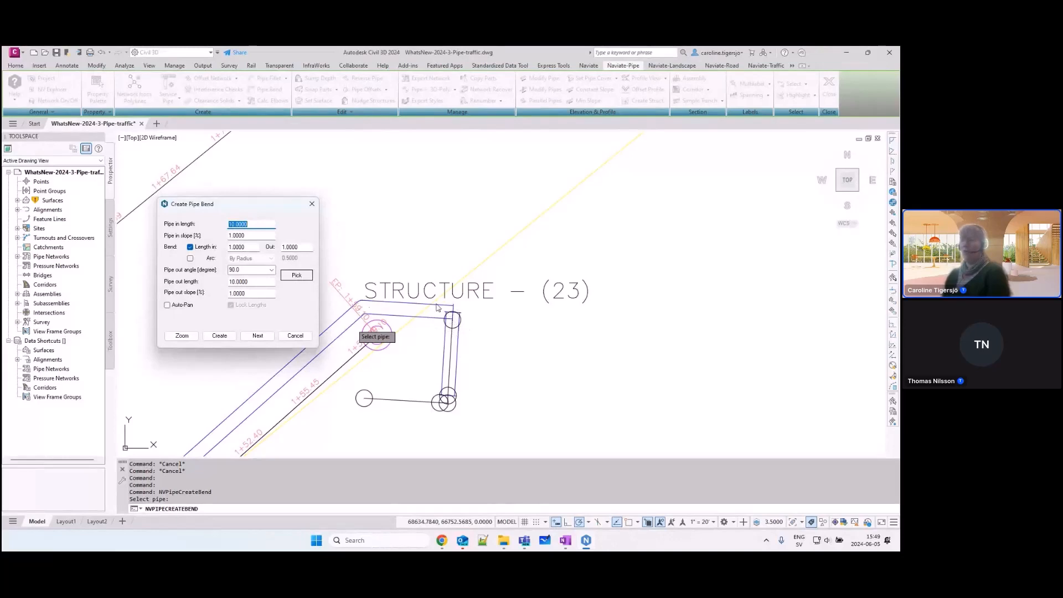
Step: Enable the arc by radius 0.5000 for the third bend, set its pipe out angle to 45 degrees, and create it
click(190, 259)
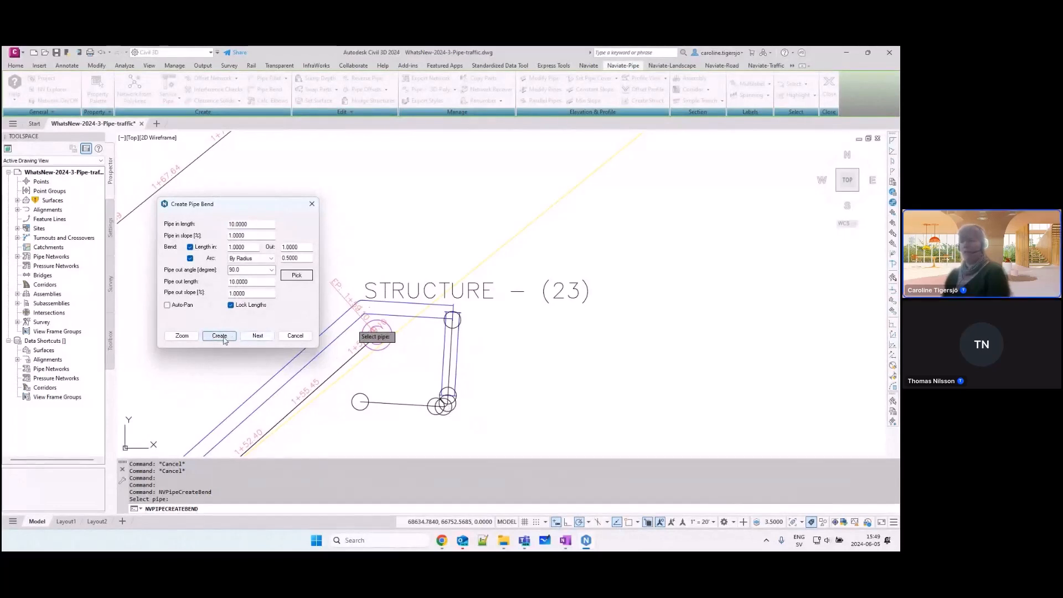
double_click(246, 270)
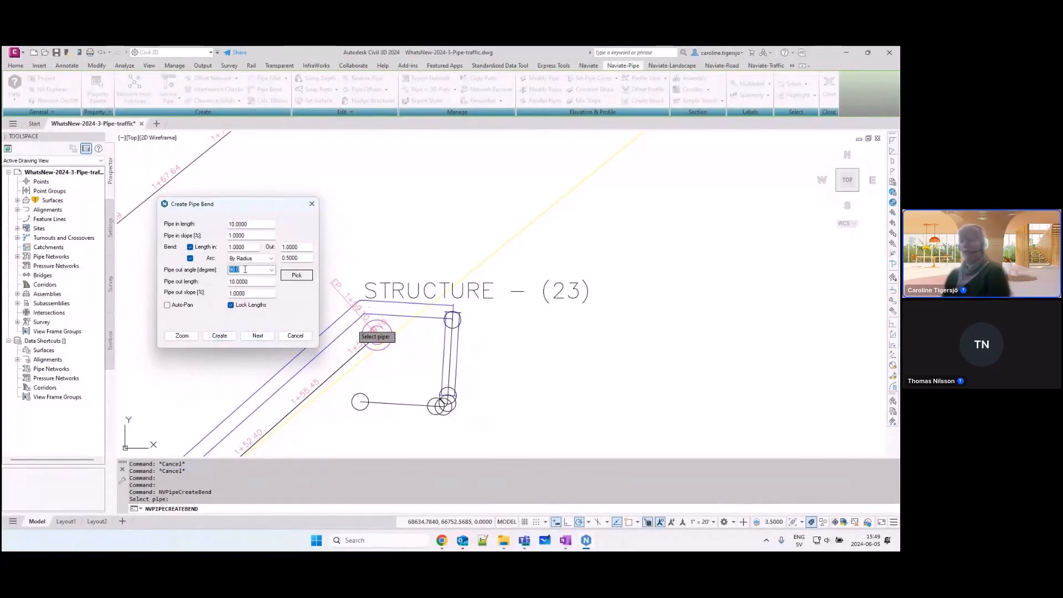
text(45)
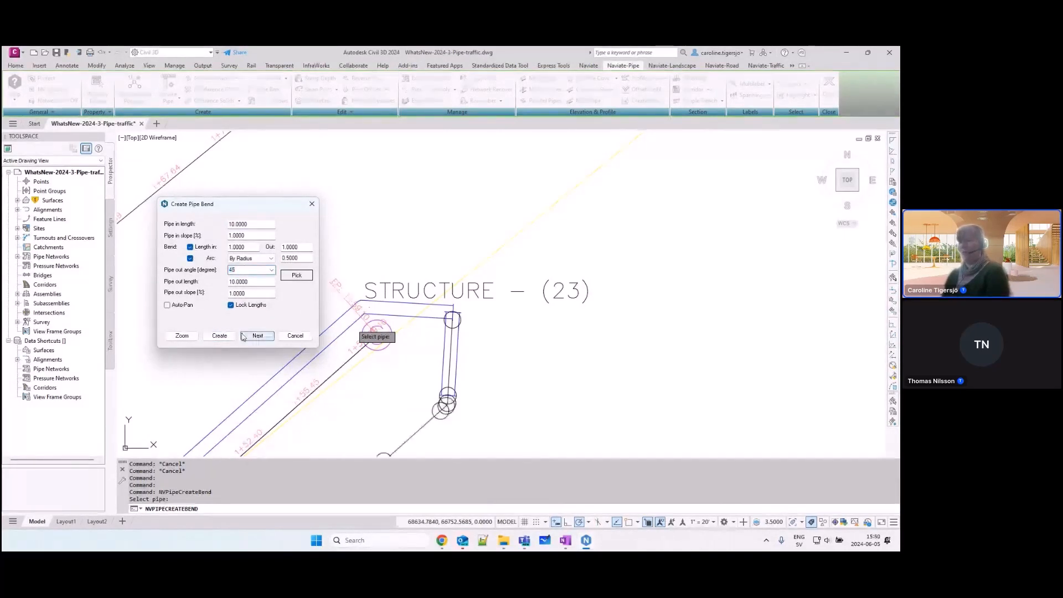
click(220, 336)
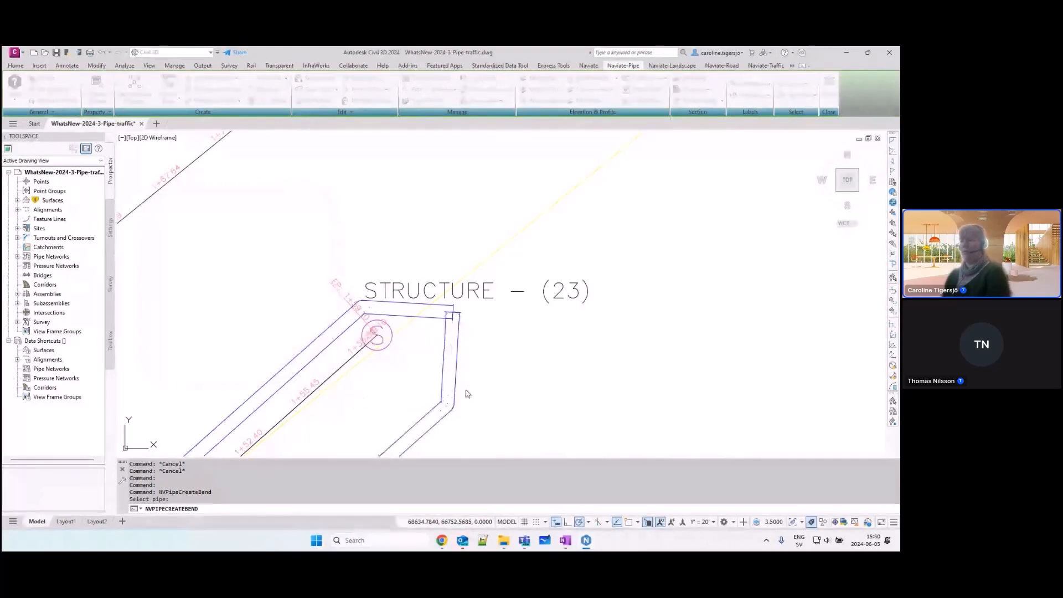
Step: Examine the new arc bend's short pipe segments and the straight pipe leading out of it
middle_drag(476, 400, 525, 317)
scroll(496, 326, up, 4)
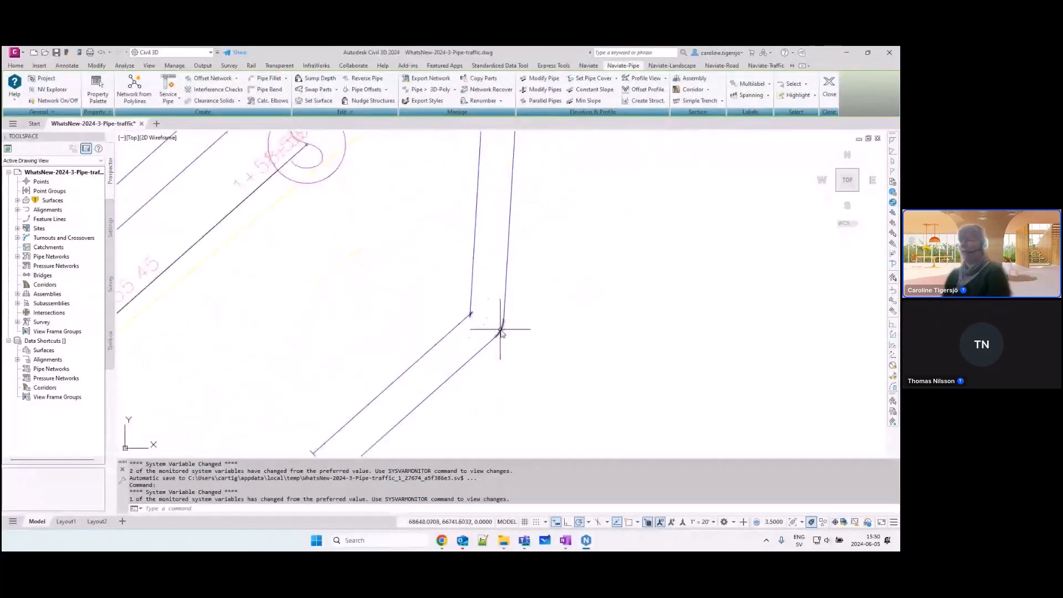
click(492, 332)
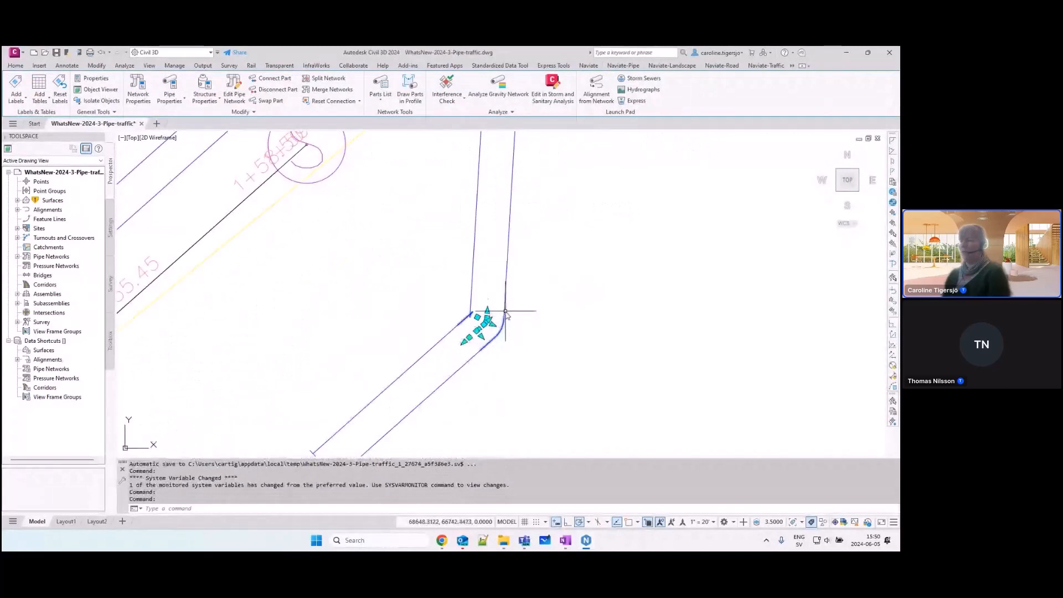
click(431, 271)
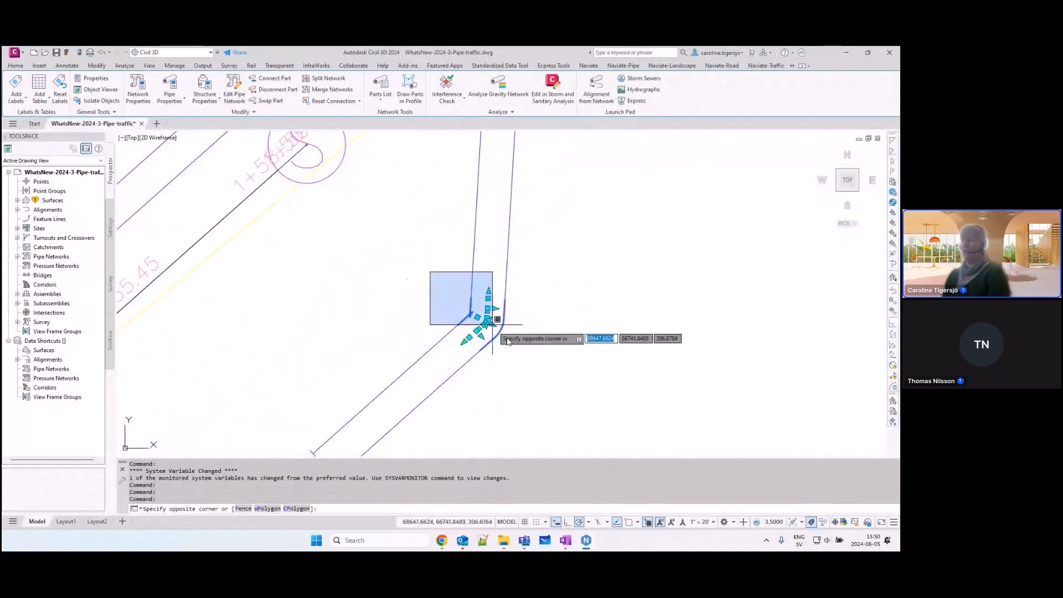
click(526, 363)
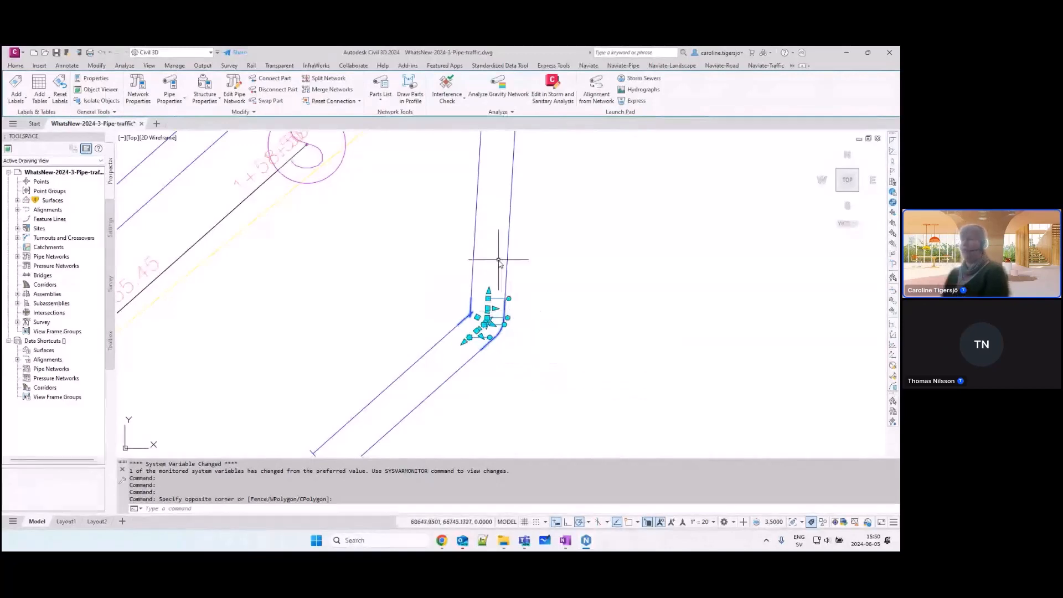
key(Escape)
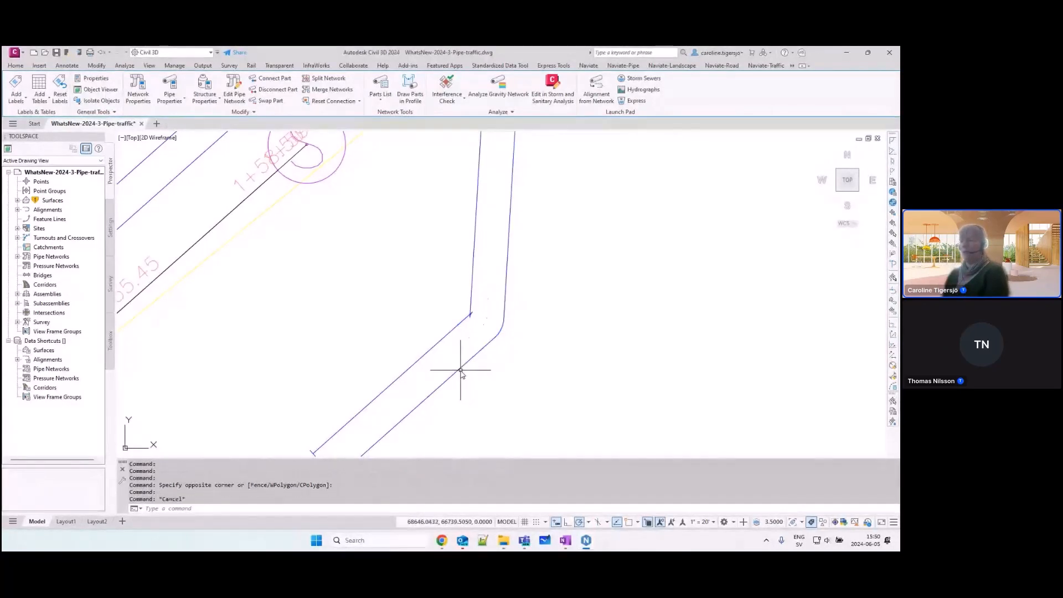
click(465, 369)
scroll(479, 370, down, 2)
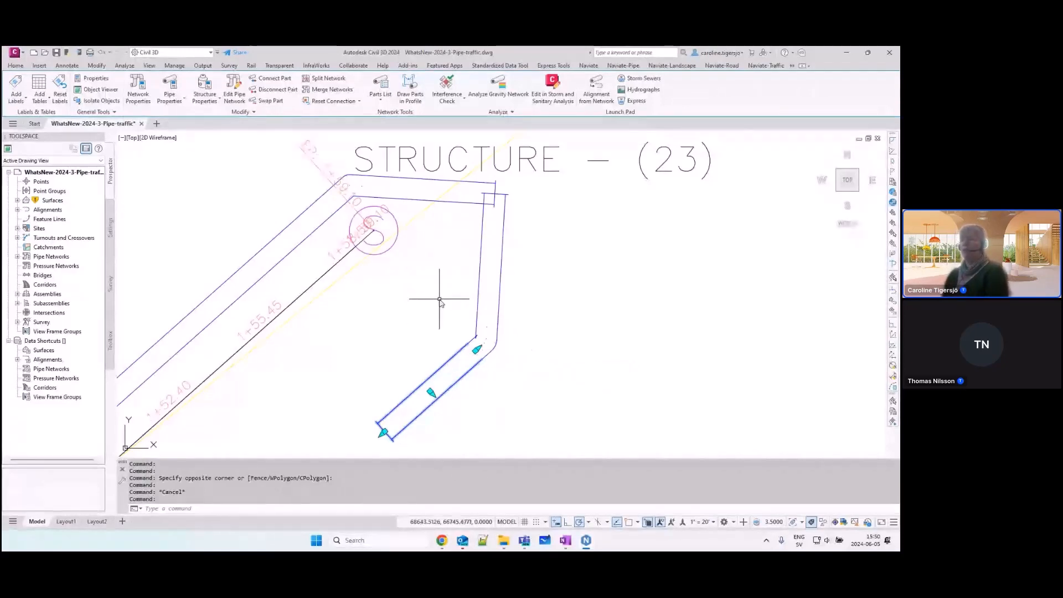
key(Escape)
key(Escape)
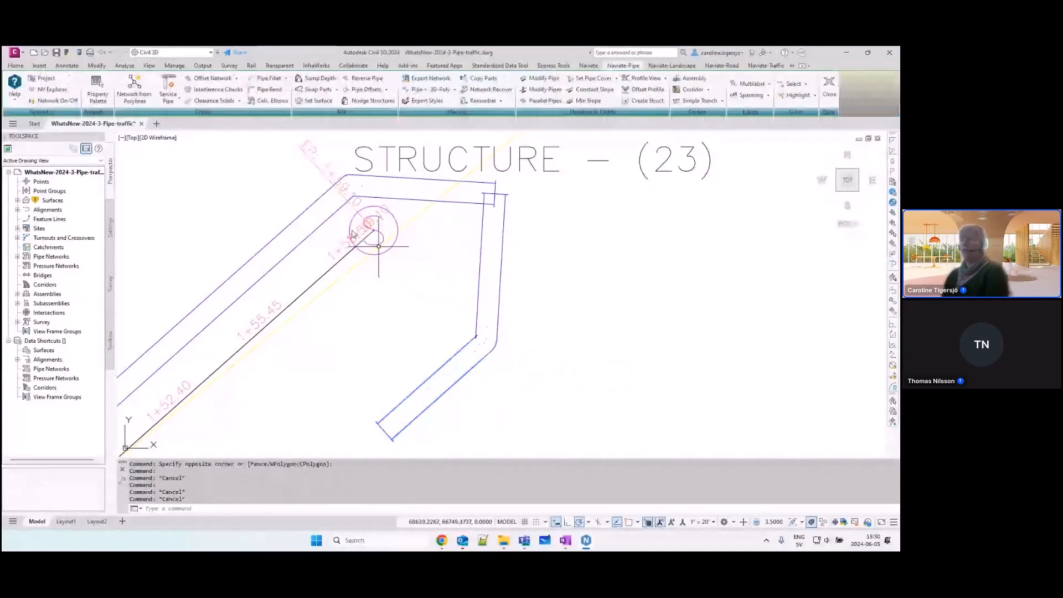
click(270, 91)
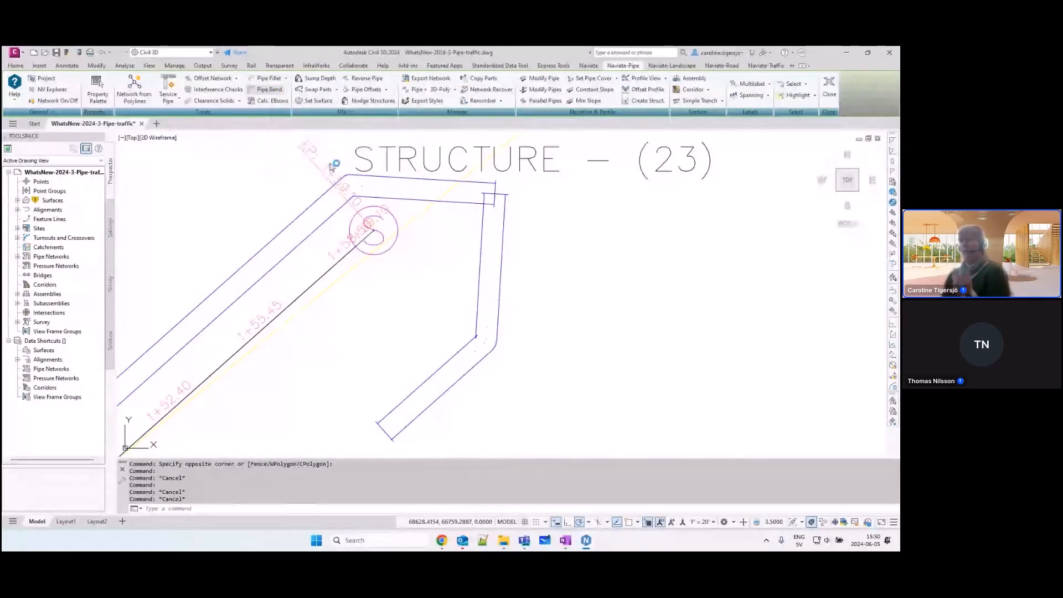
click(406, 438)
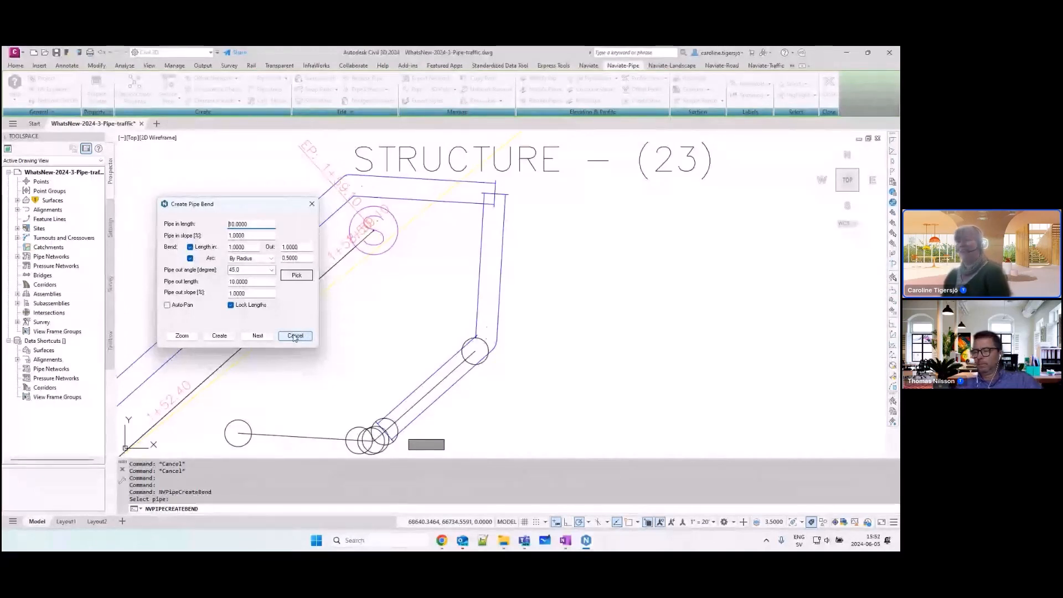
click(296, 336)
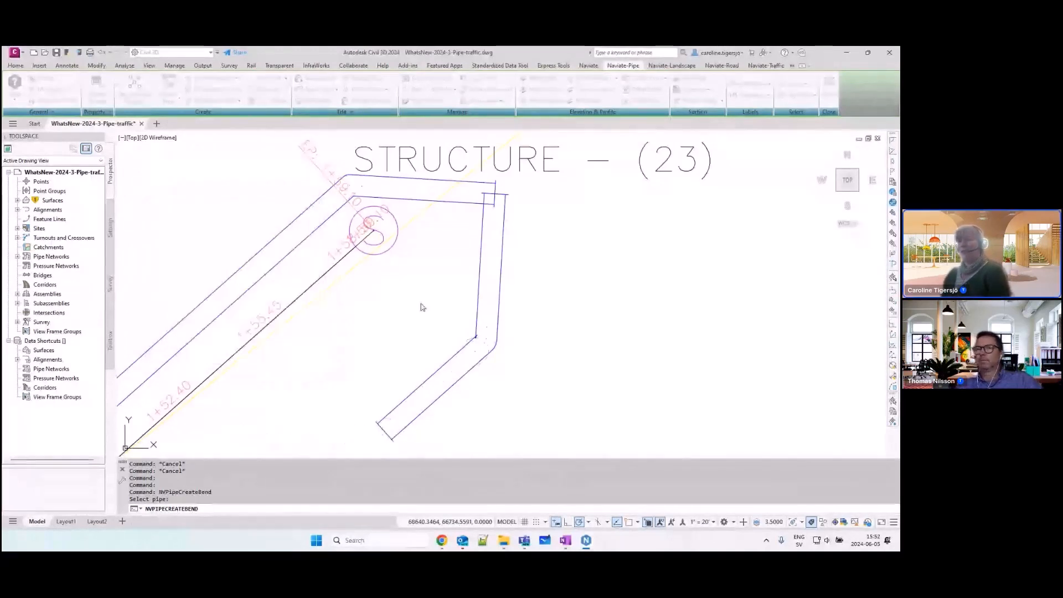
key(Escape)
scroll(404, 308, up, 4)
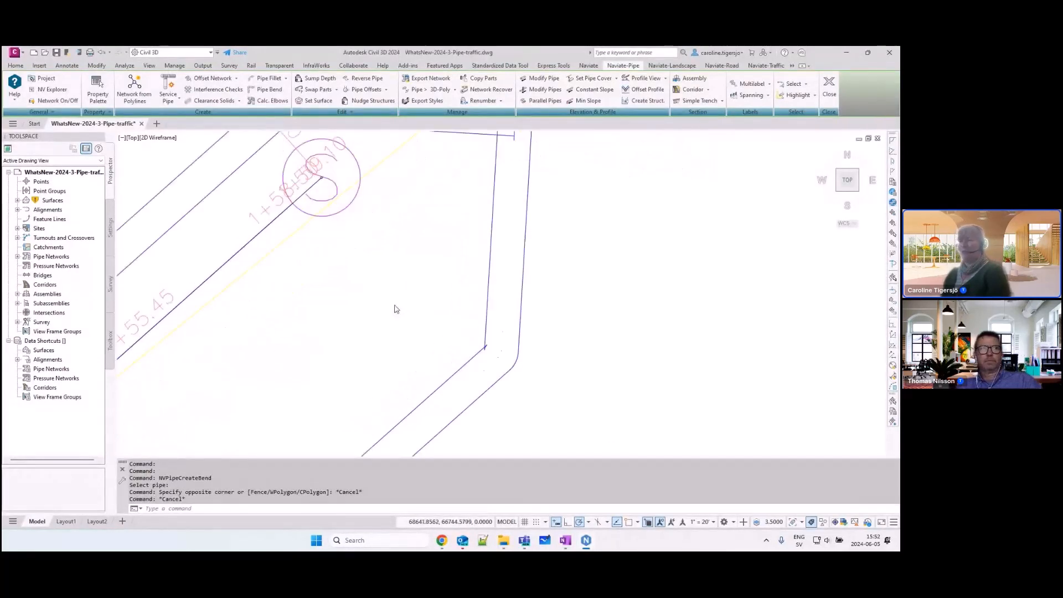
scroll(392, 305, down, 8)
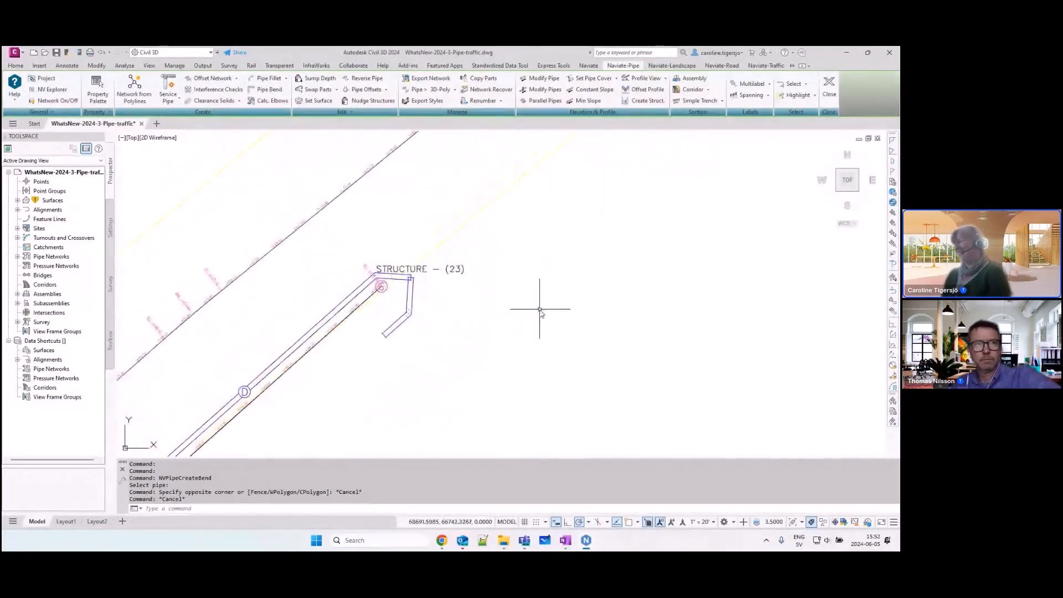
middle_drag(532, 304, 635, 298)
scroll(338, 329, down, 6)
middle_drag(341, 409, 467, 264)
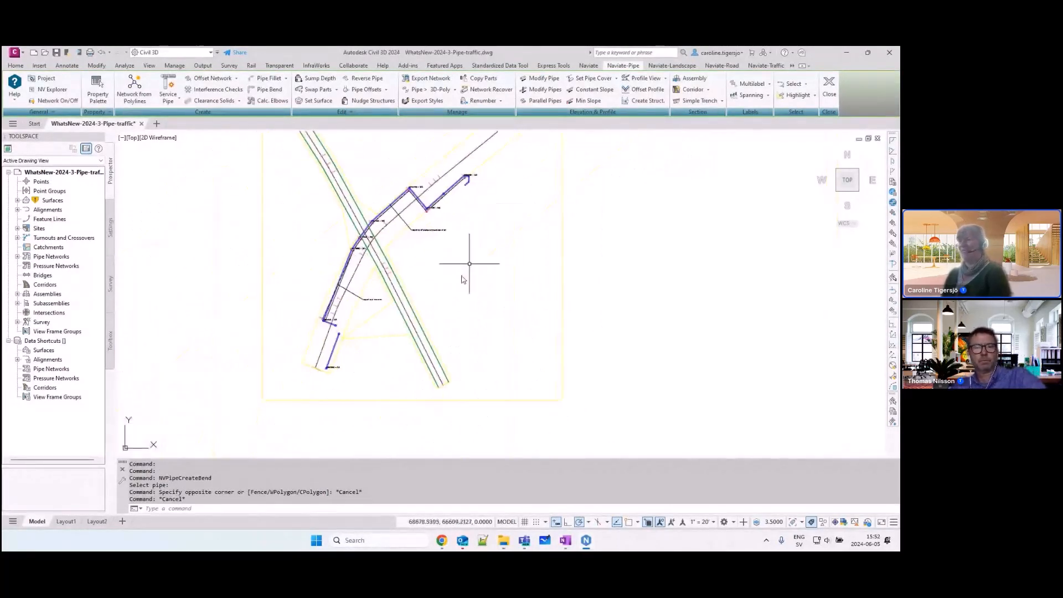
Step: Split the drawing area into two vertical viewports to show the road in plan and 3D
middle_drag(399, 346, 422, 297)
scroll(432, 284, up, 4)
scroll(442, 275, up, 3)
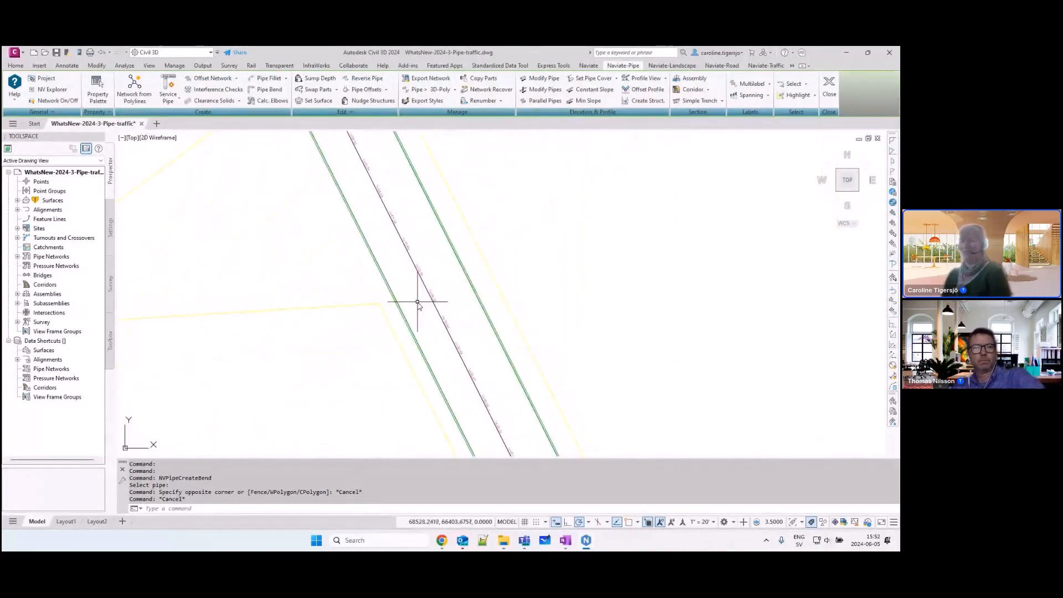
scroll(422, 297, up, 1)
scroll(424, 295, down, 1)
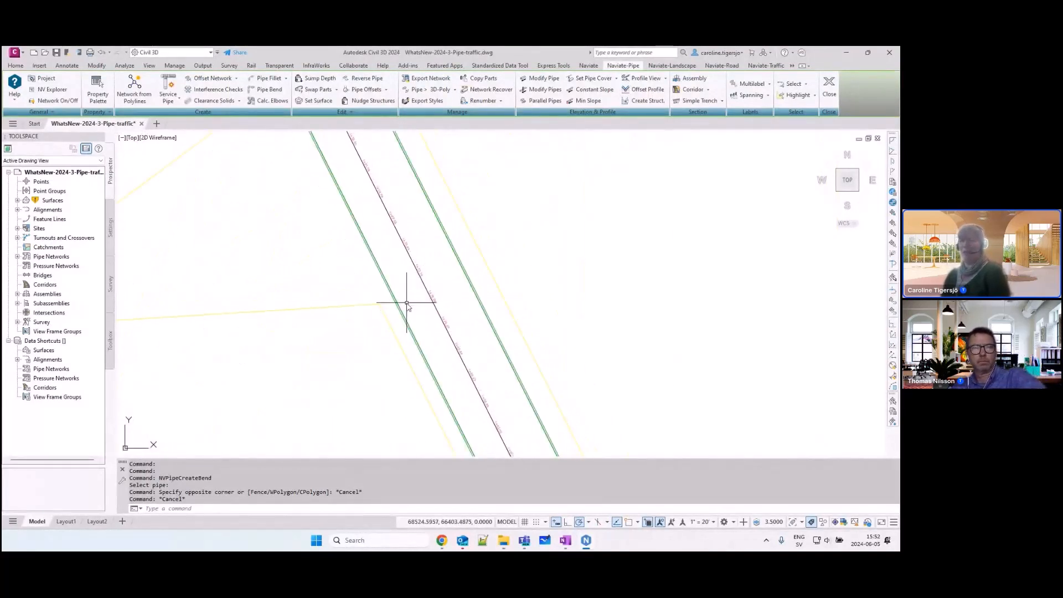
scroll(408, 304, down, 2)
click(764, 67)
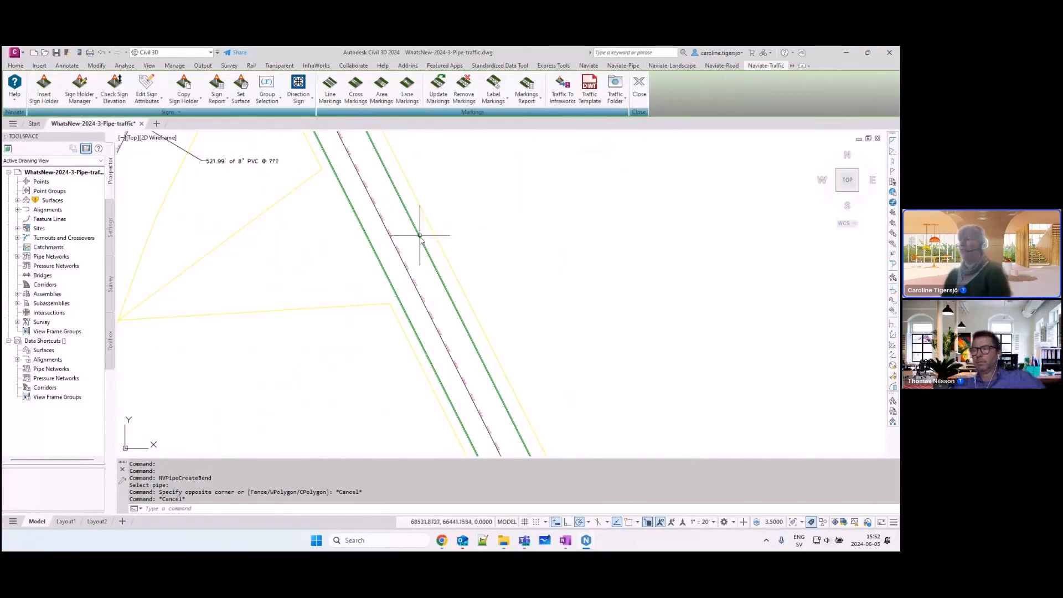
middle_drag(487, 260, 380, 278)
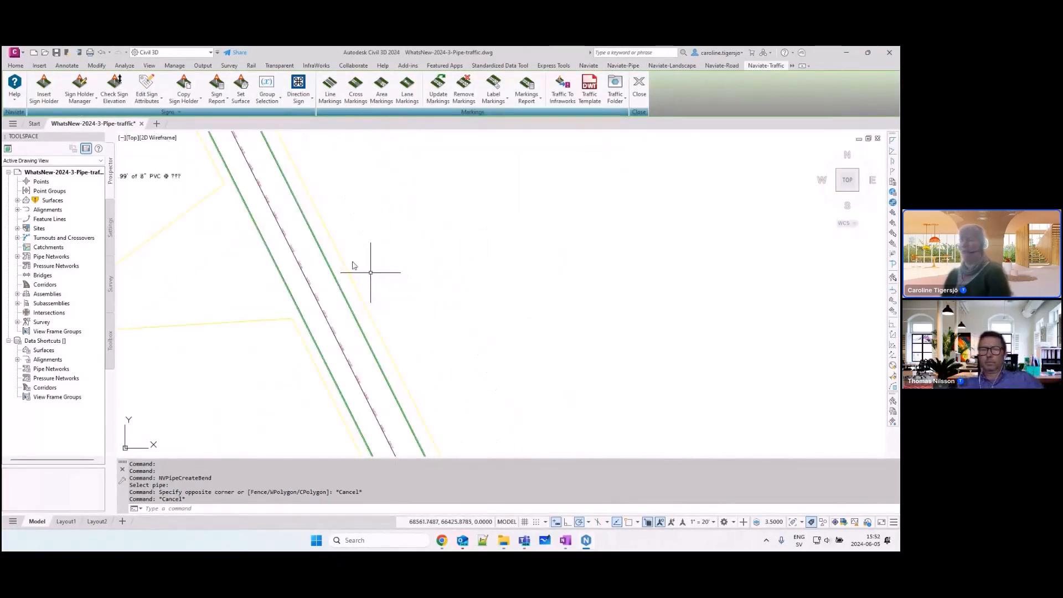
click(150, 66)
click(386, 102)
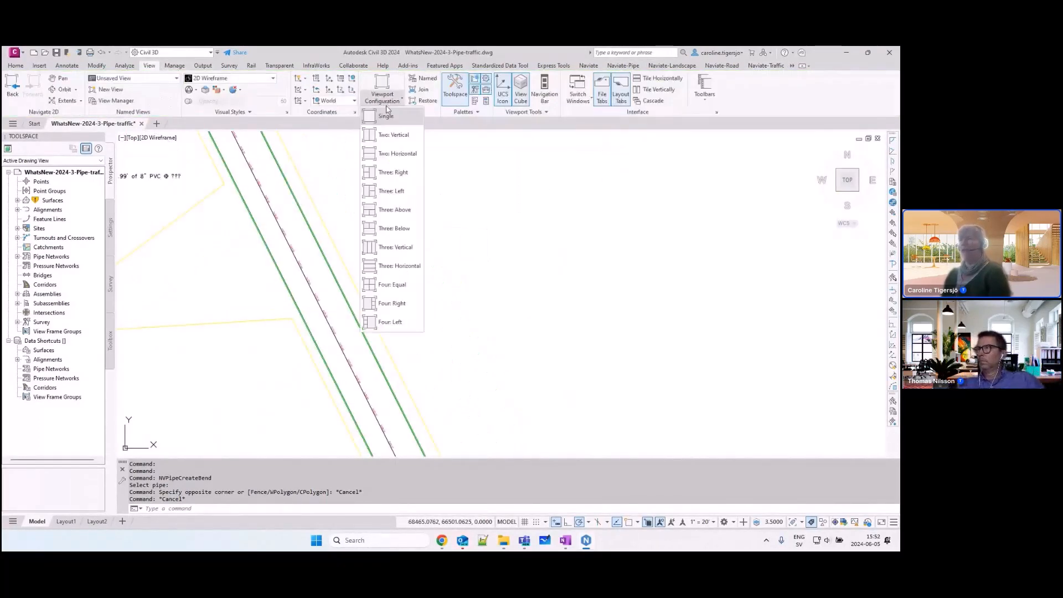
click(390, 135)
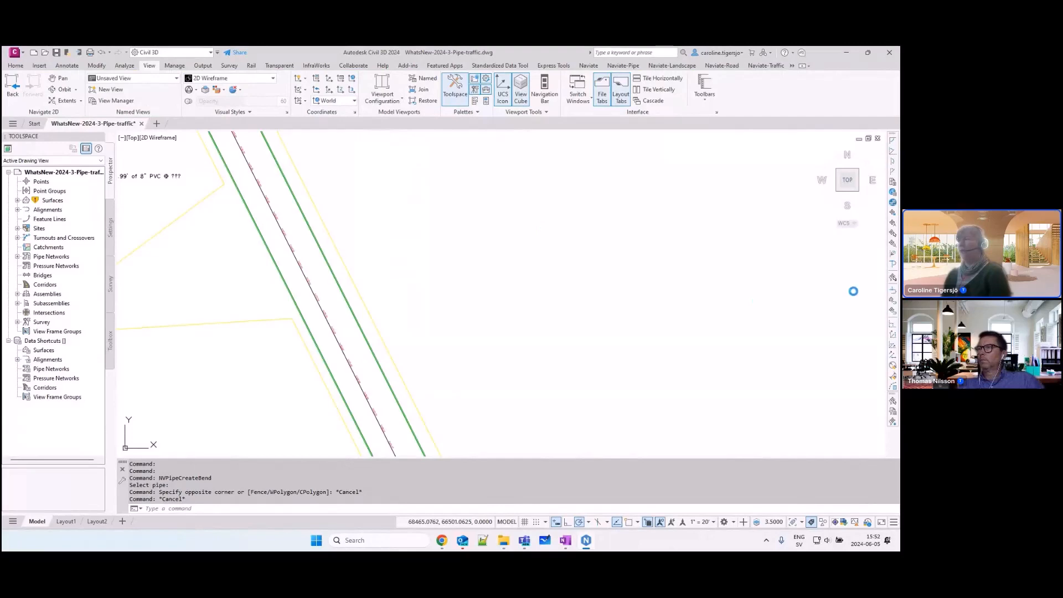
Step: Set one viewport to a tilted 3D view and frame the same road stretch in both viewports
click(838, 190)
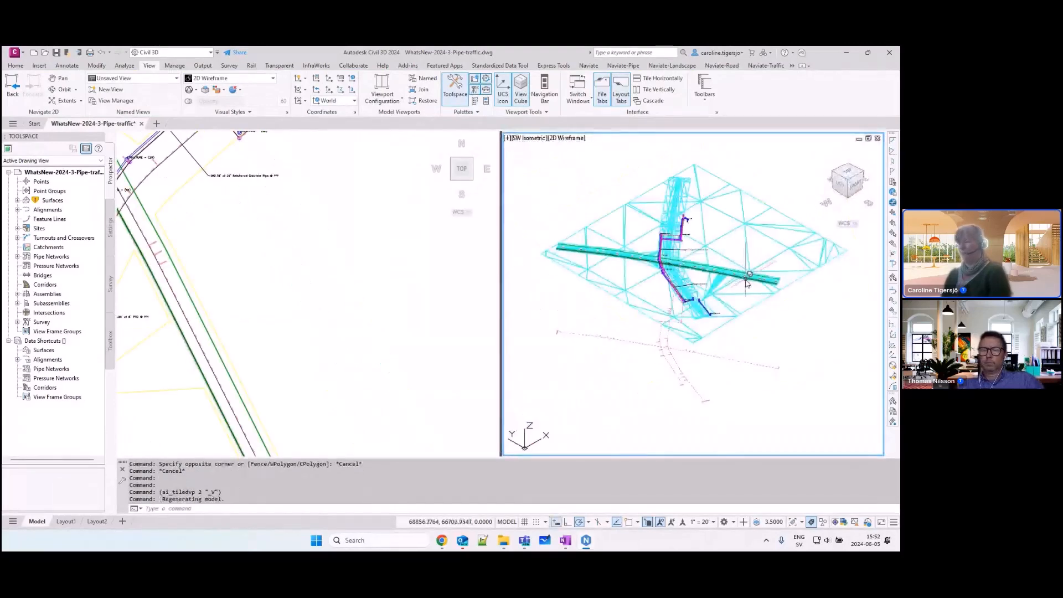
shift+middle_drag(747, 283, 683, 278)
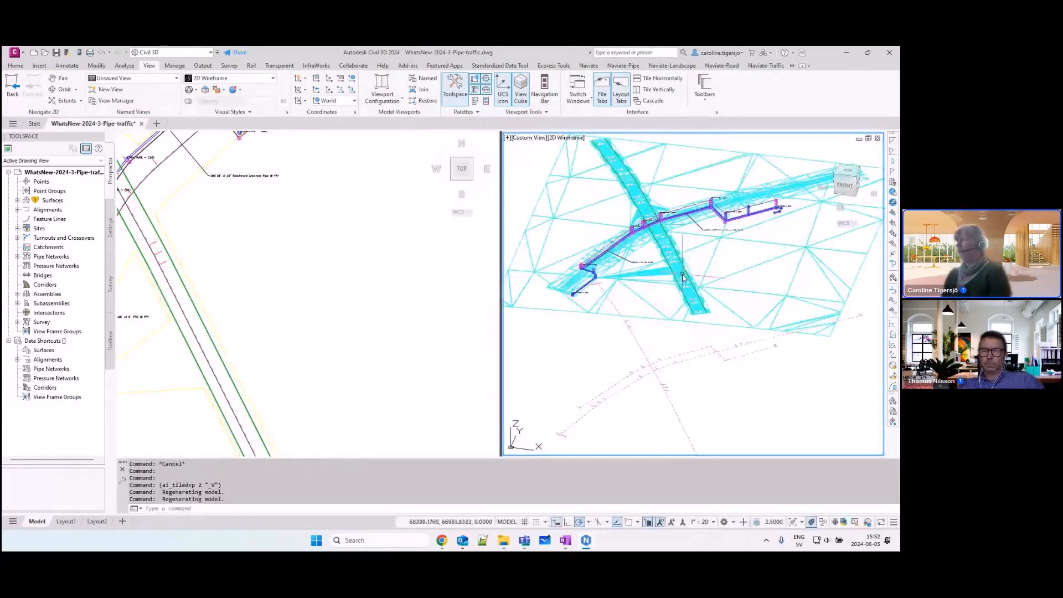
scroll(682, 274, up, 6)
click(237, 368)
scroll(238, 368, down, 1)
middle_drag(260, 347, 331, 306)
scroll(304, 341, up, 3)
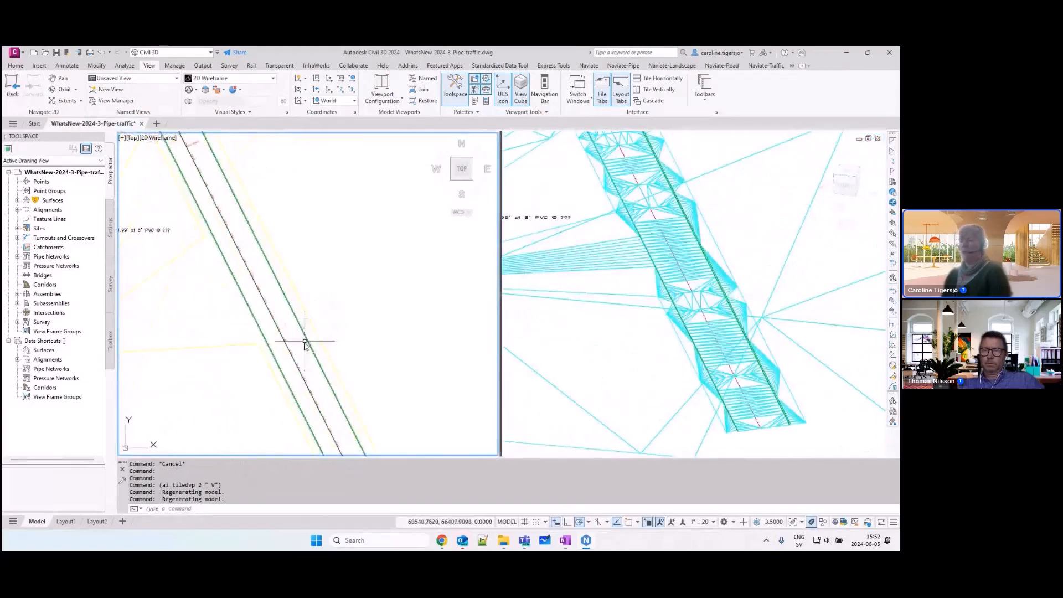
scroll(311, 319, up, 4)
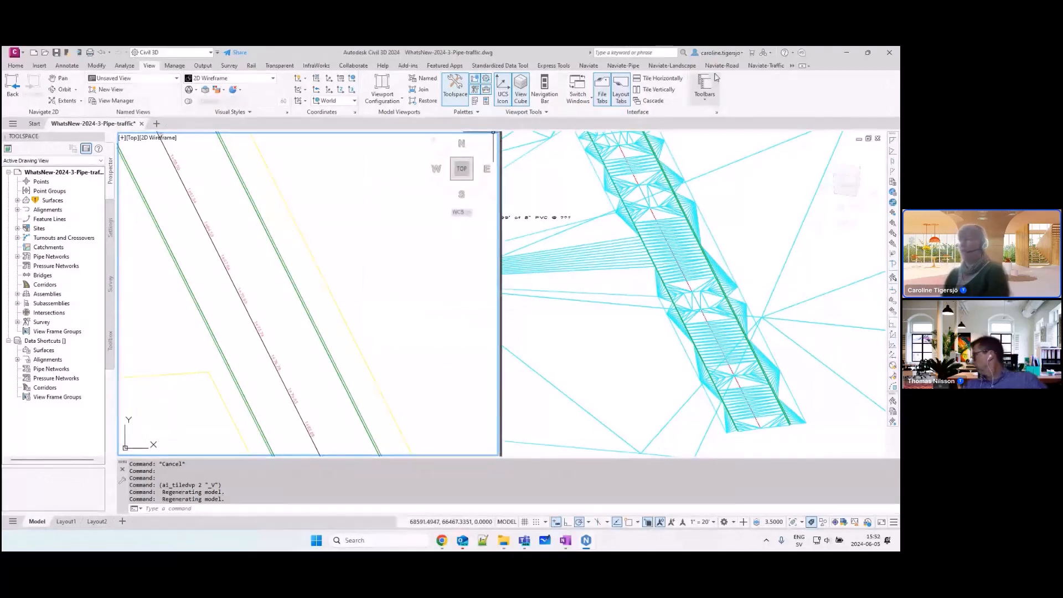
Step: Start inserting a sign holder with the R1-1 stop sign and the 1 Sign 10ft template, projected to the RoadTop surface
click(762, 67)
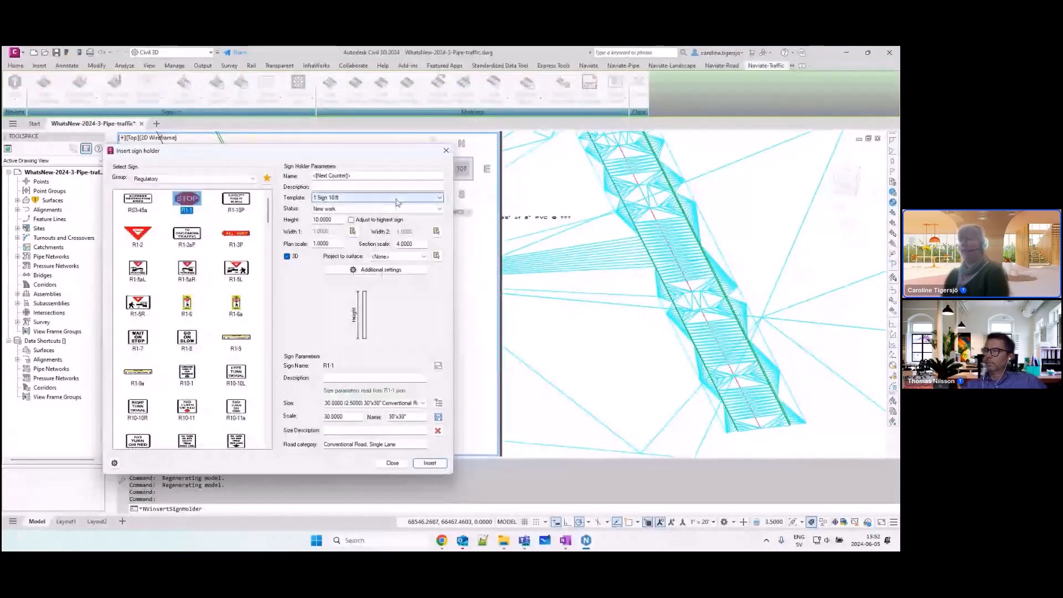
drag(333, 244, 301, 243)
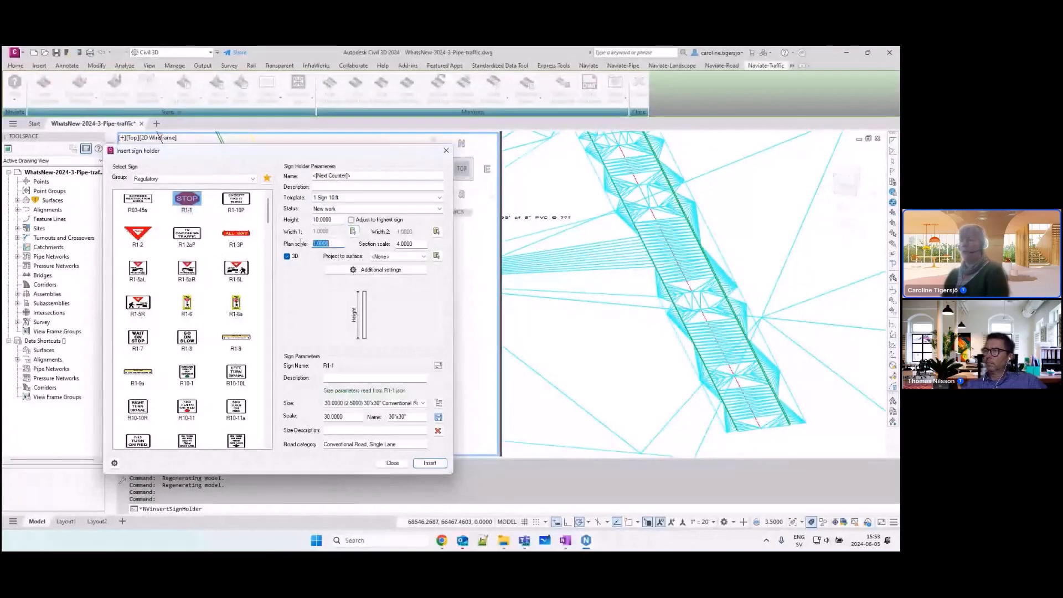
drag(399, 245, 389, 245)
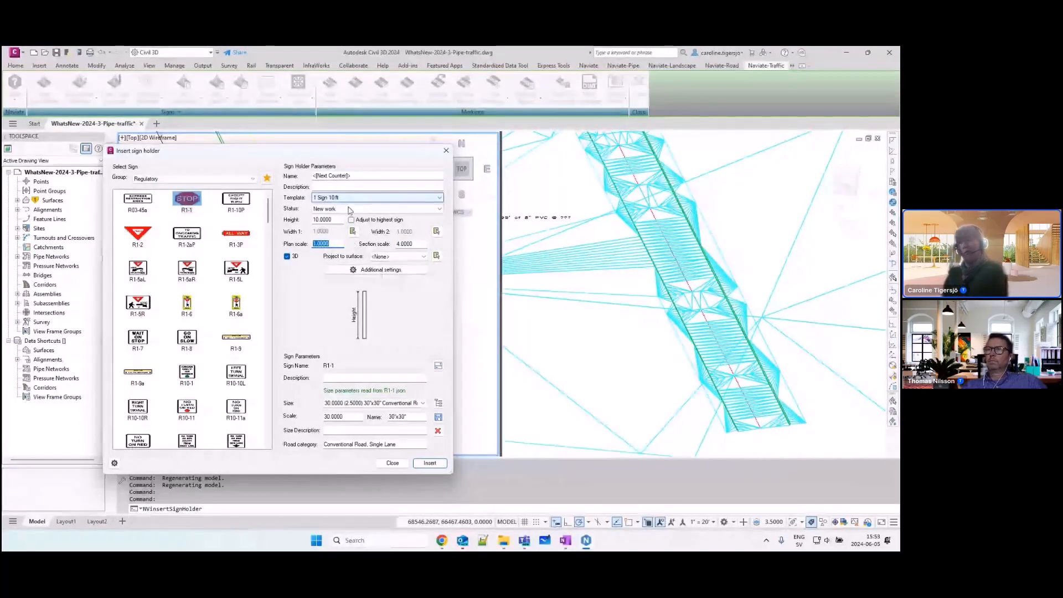
click(391, 257)
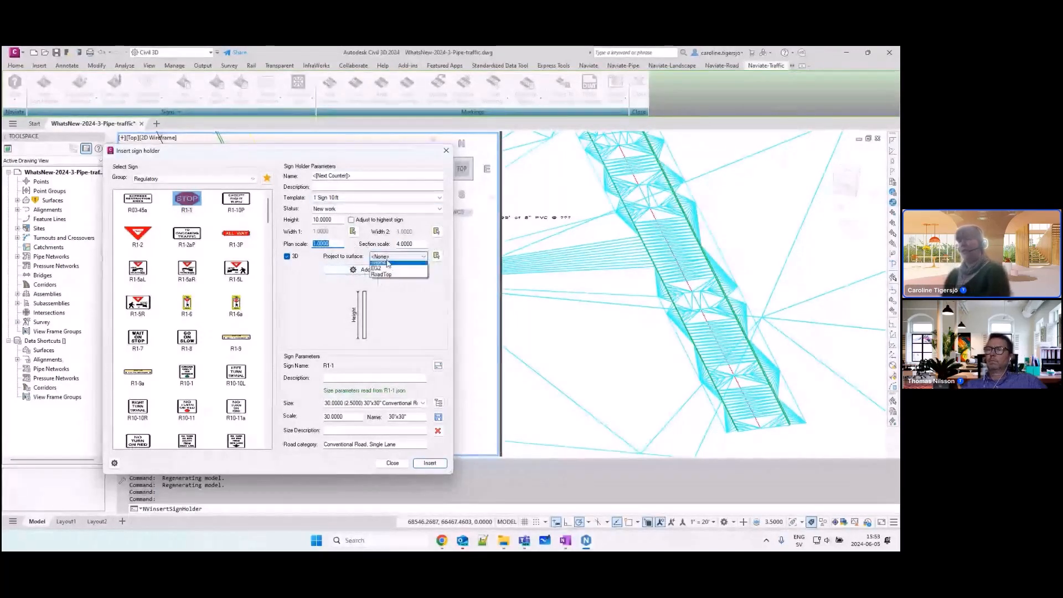
click(384, 277)
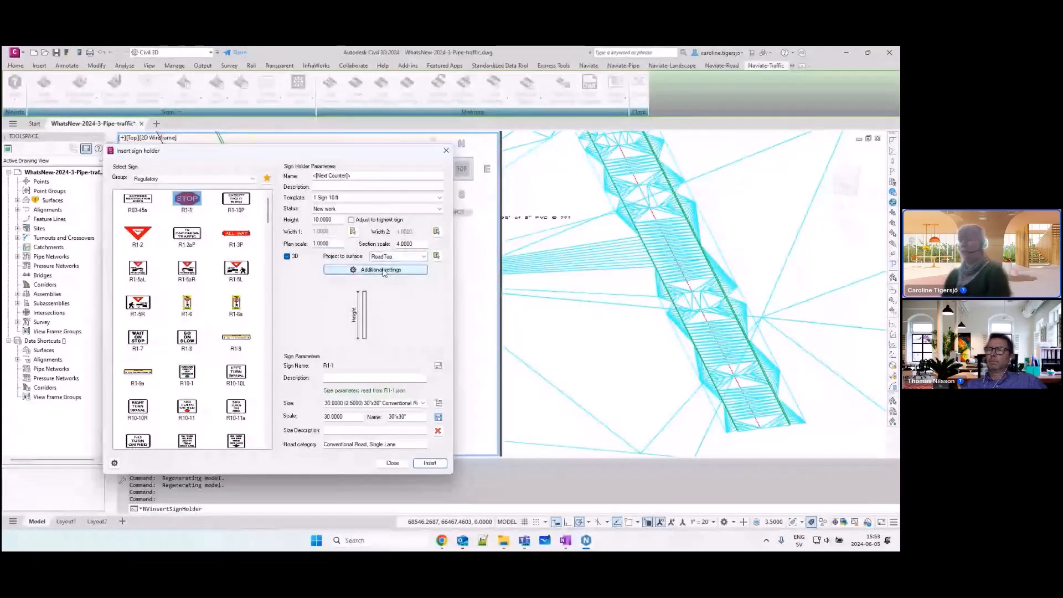
Step: Enable the schematic view in the sign holder's additional settings and set its height to 0
click(382, 274)
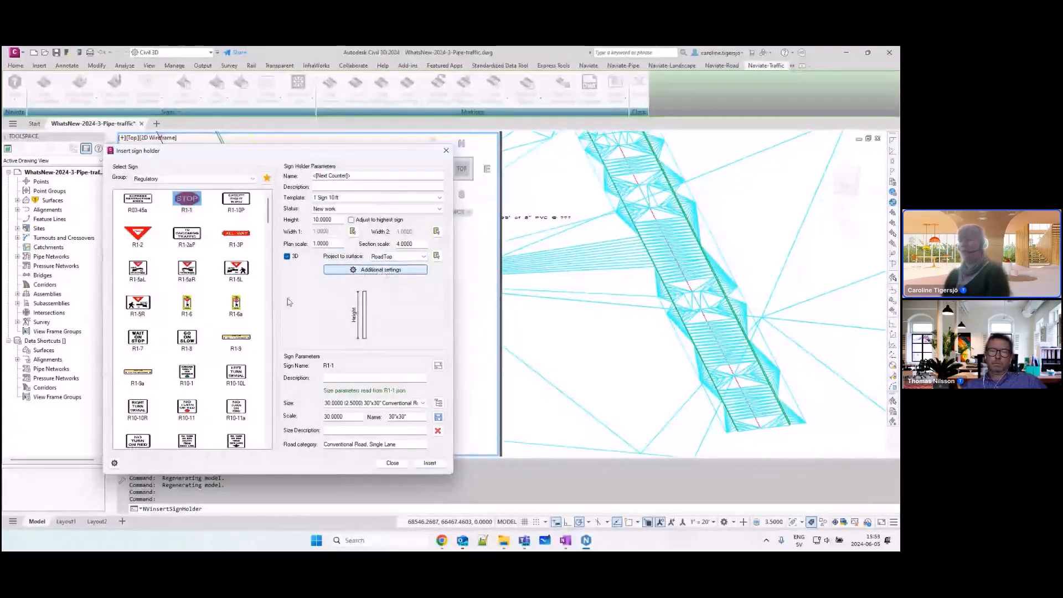
click(57, 309)
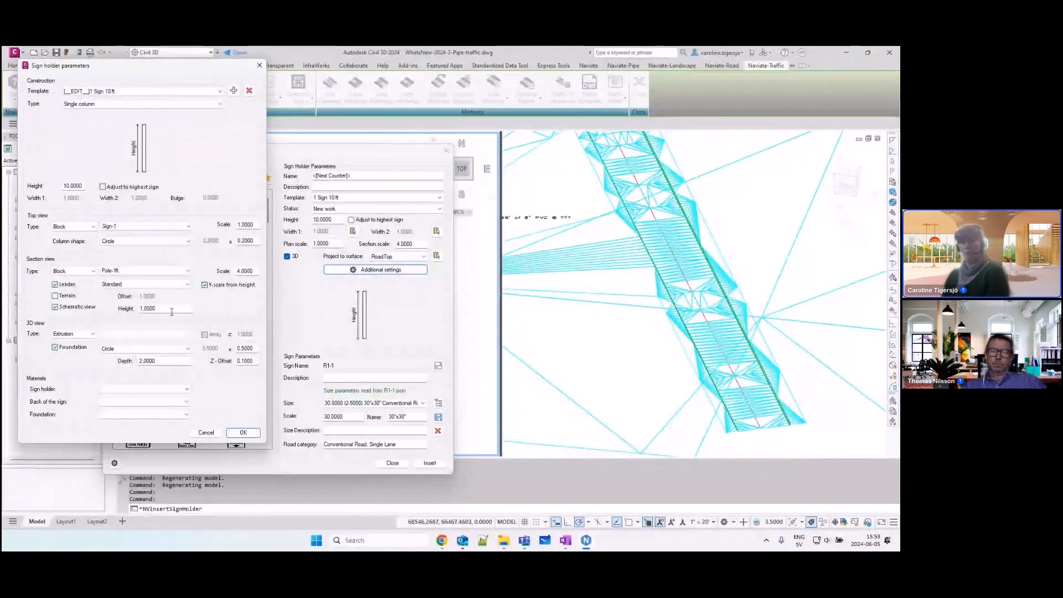
drag(169, 310, 138, 309)
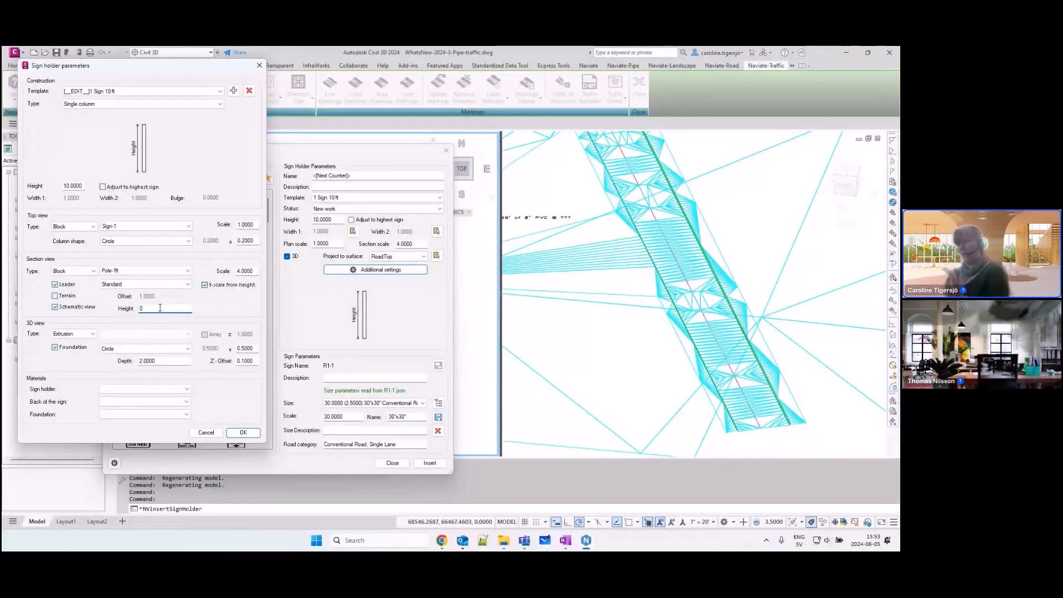
click(243, 432)
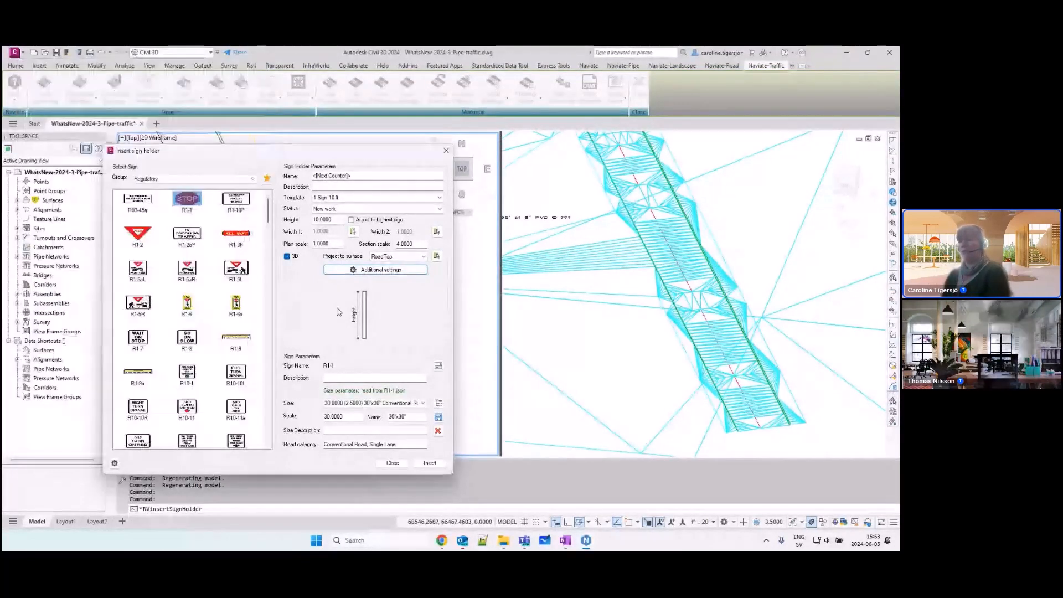
Step: Insert the stop sign holder aligned to the road centreline, with its base at the road edge, its symbol beside the road and 27-degree rotations
click(430, 464)
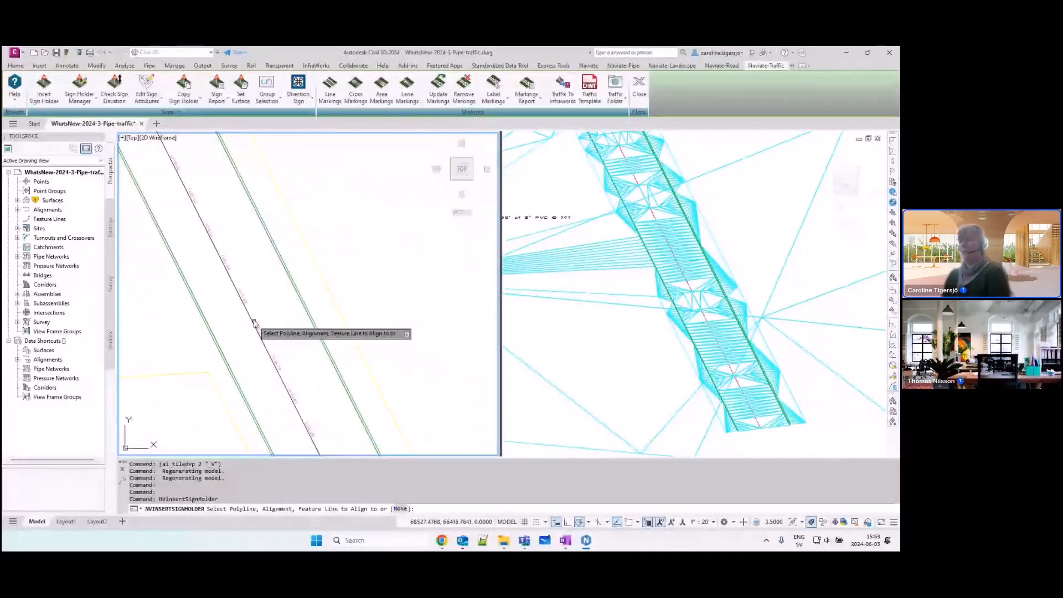
click(254, 320)
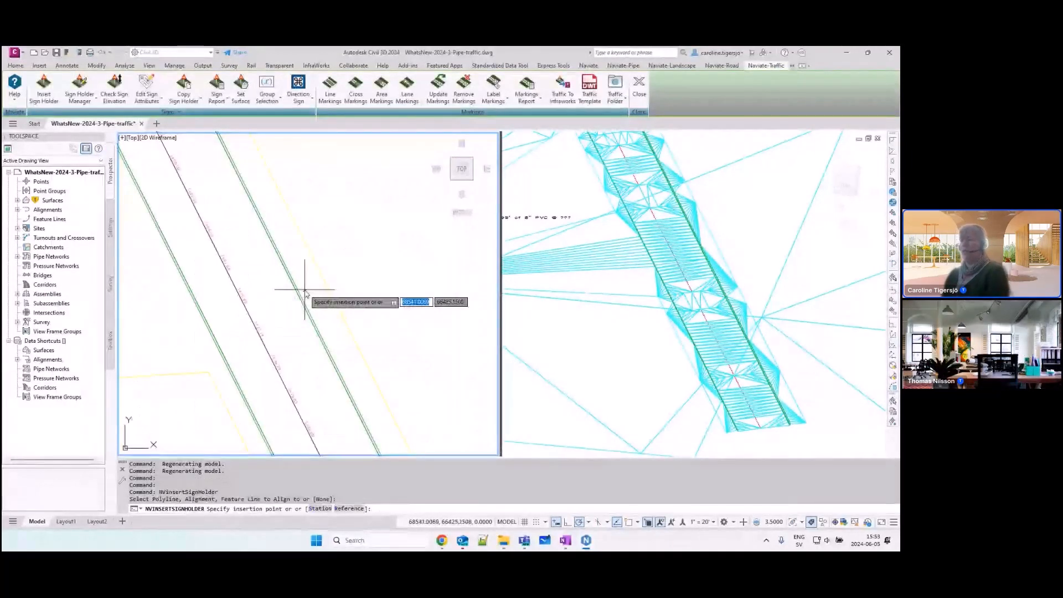
click(306, 289)
key(Return)
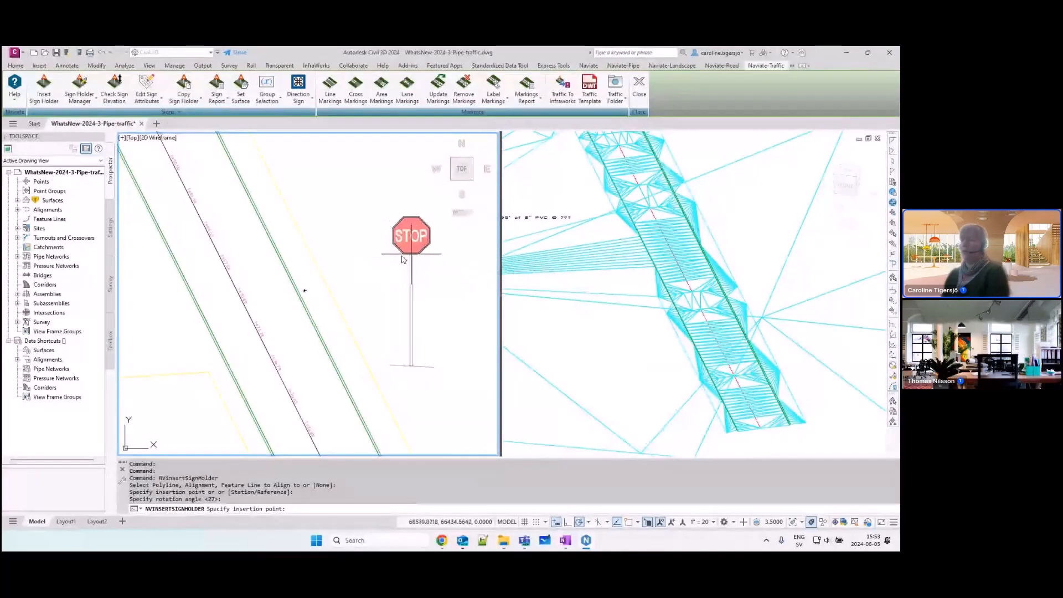
middle_drag(410, 253, 344, 266)
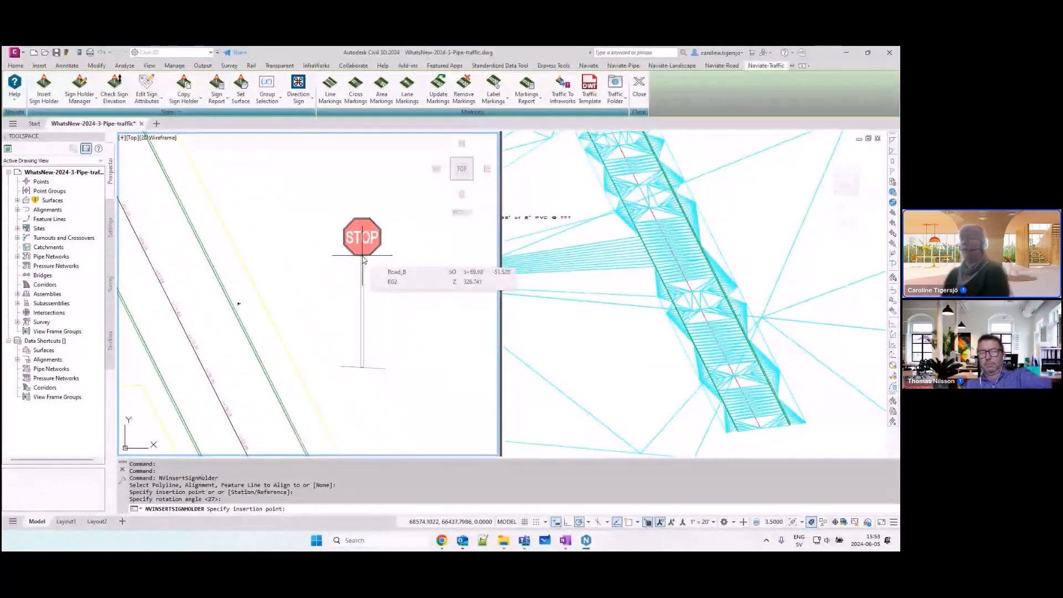
click(363, 259)
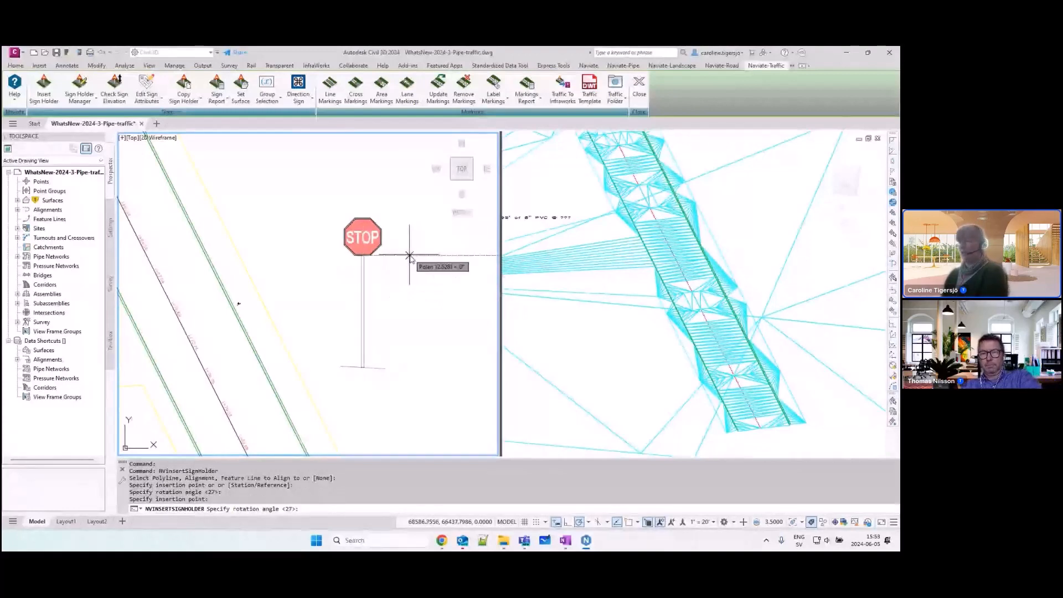
key(Return)
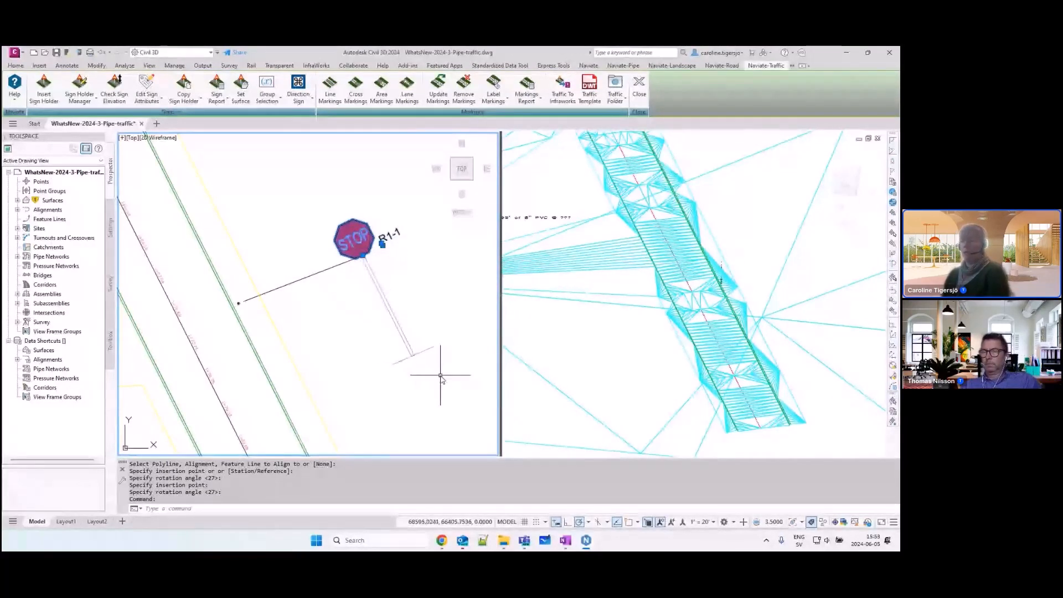
Step: Examine the inserted stop sign, its pole and its foundation in the 3D viewport
click(730, 273)
scroll(724, 272, up, 5)
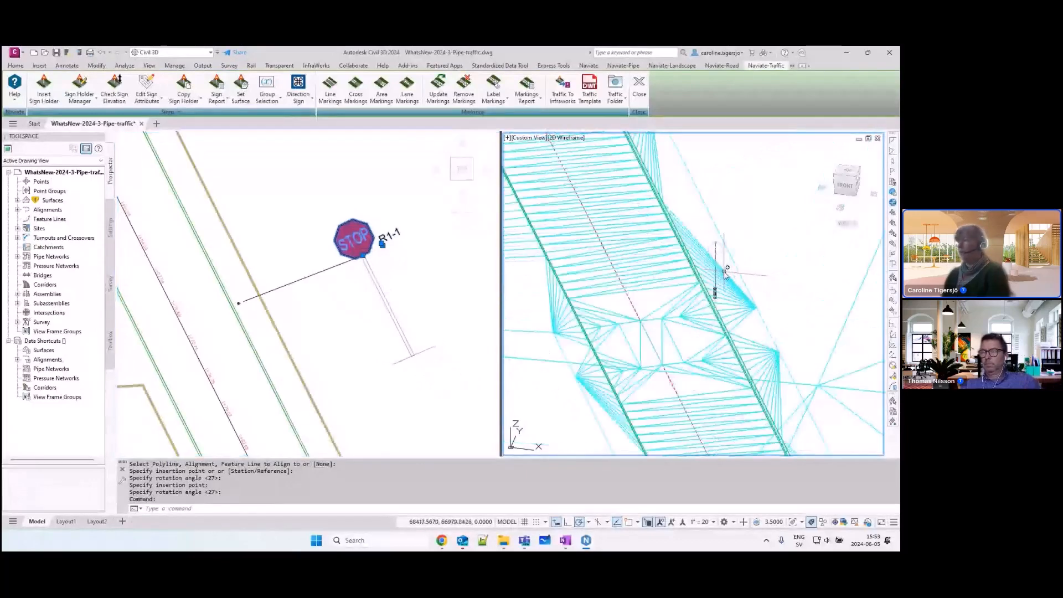
scroll(725, 274, up, 4)
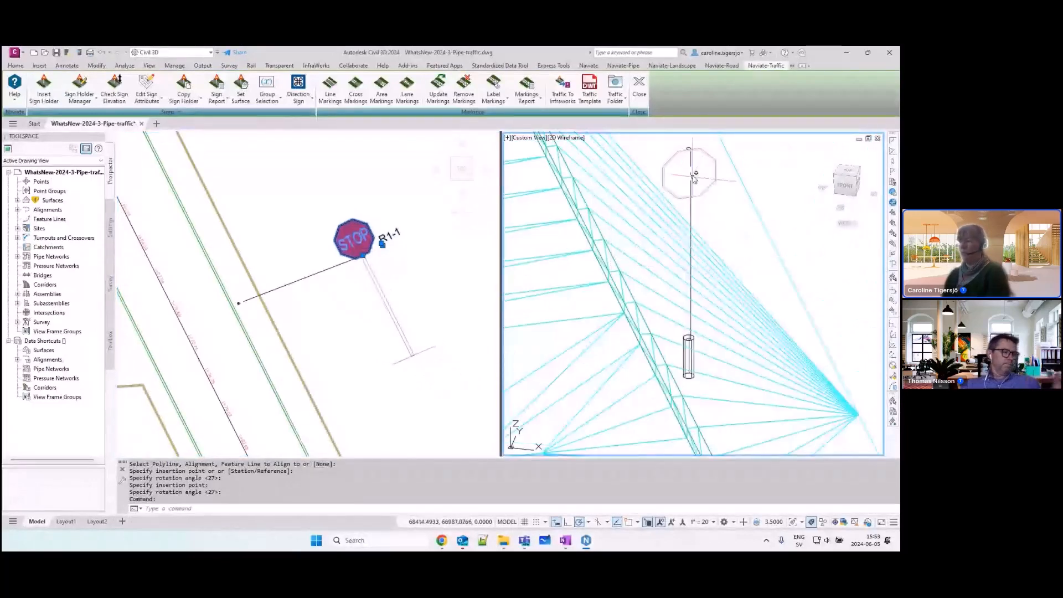
Step: Review the stop sign's parameters and clearance in the Sign Holder Manager
click(79, 86)
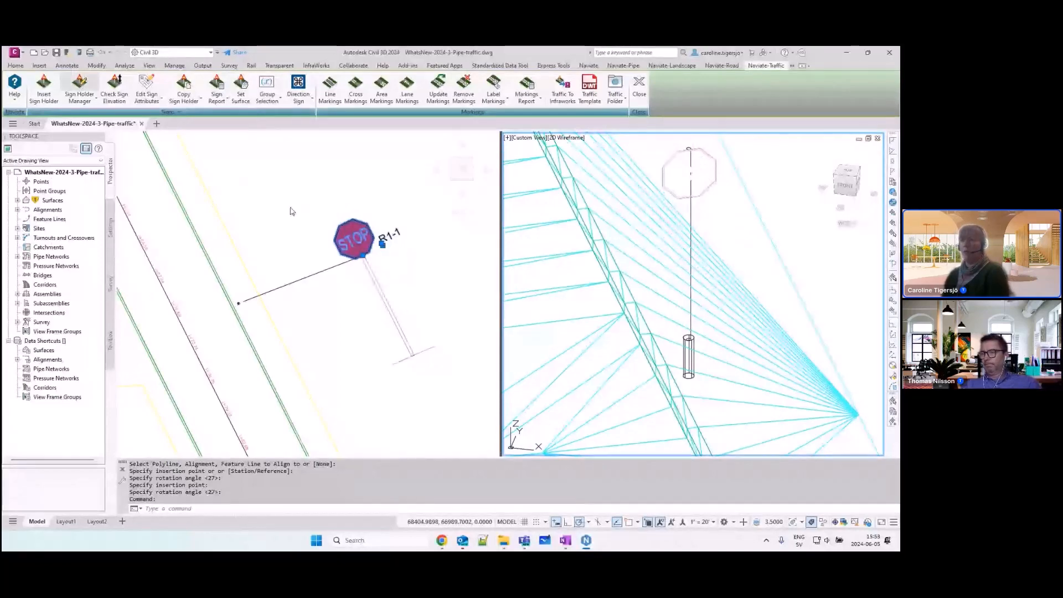
click(361, 259)
click(363, 263)
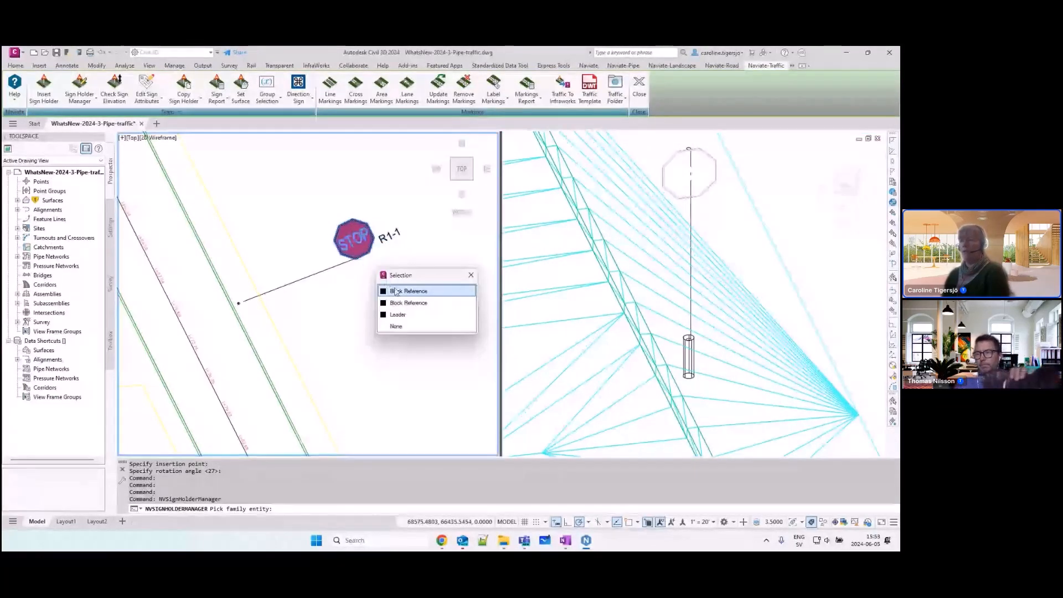
click(395, 291)
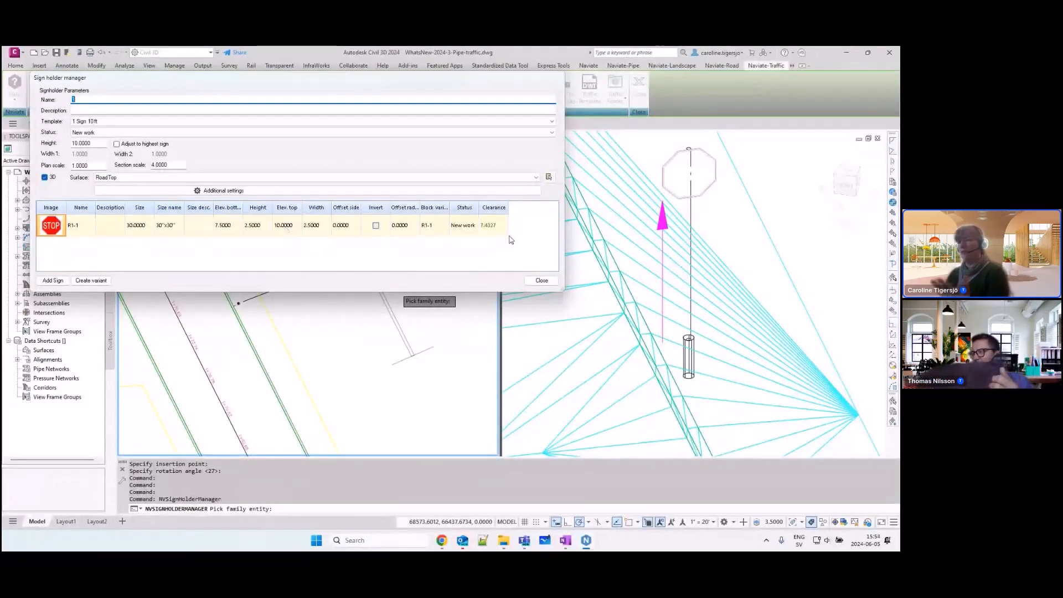
click(541, 280)
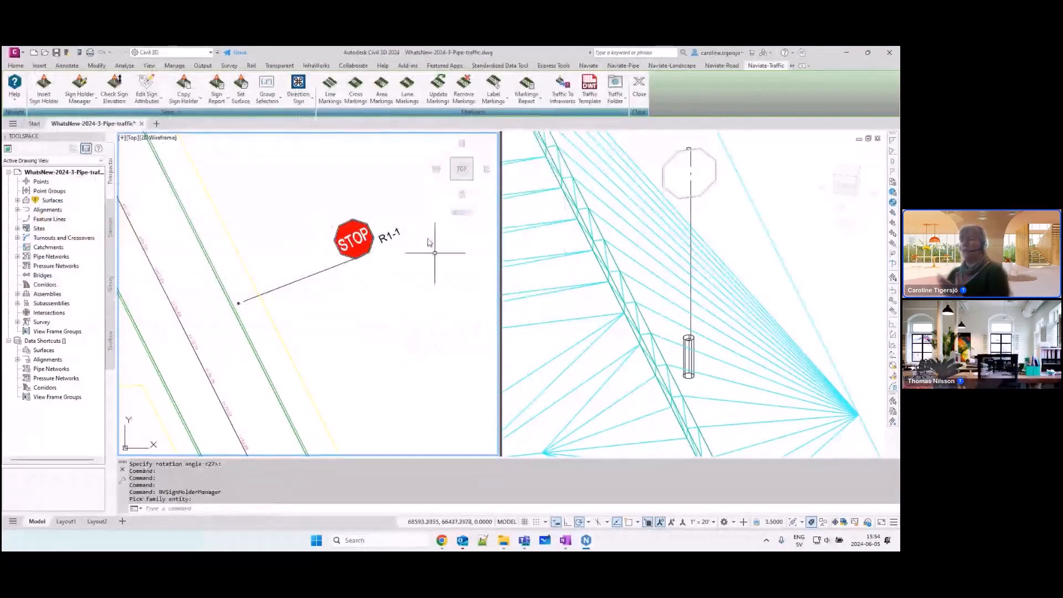
Step: Move the stop sign down along its schematic pole in plan to lower its mounting height
click(374, 247)
click(363, 256)
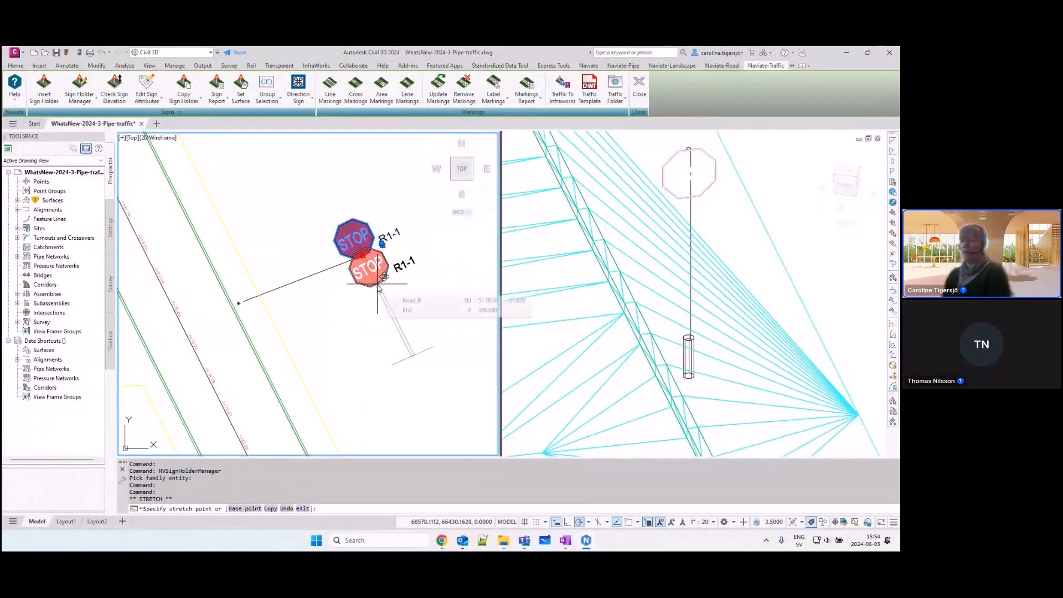
key(Escape)
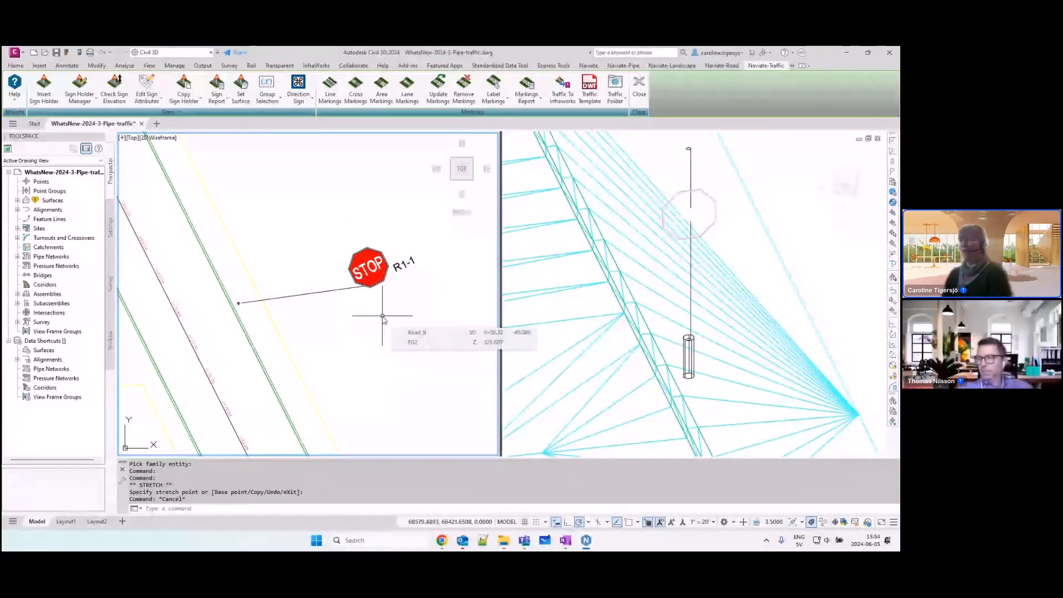
Step: Move the stop sign up along its schematic pole in plan to raise its mounting height
click(378, 287)
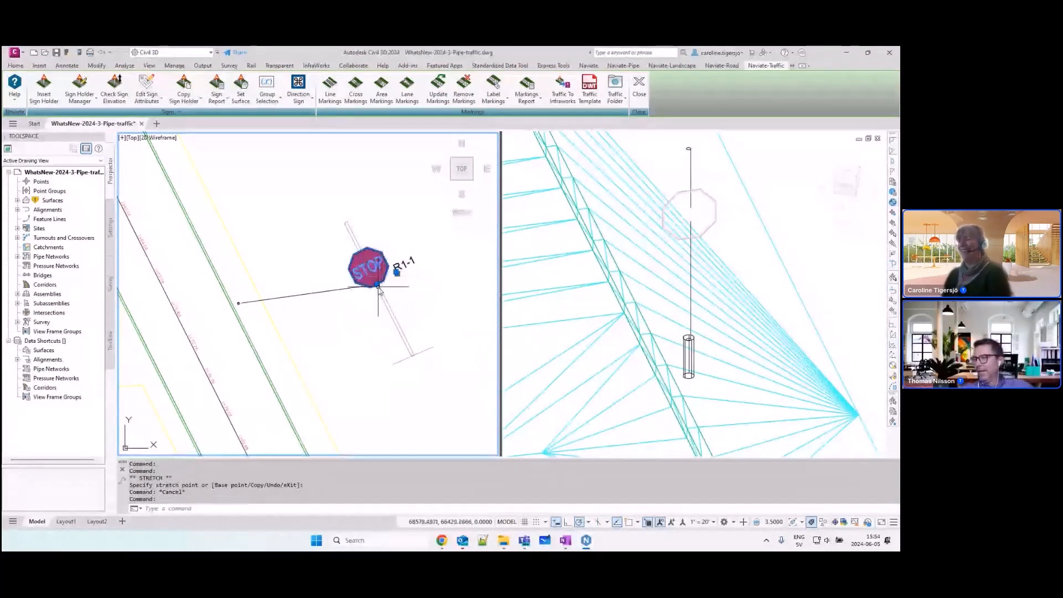
click(379, 287)
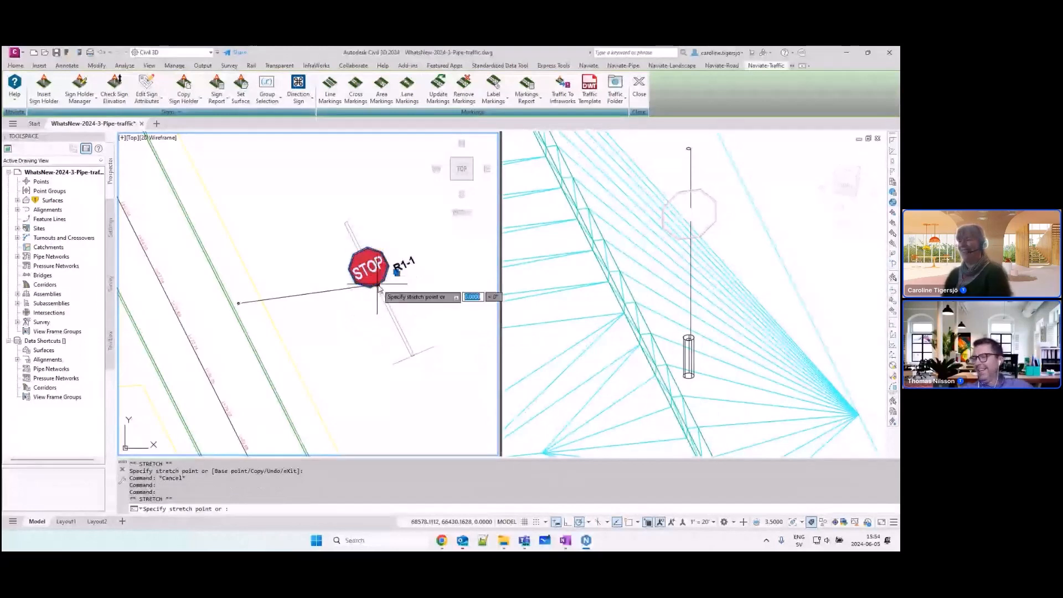
click(357, 251)
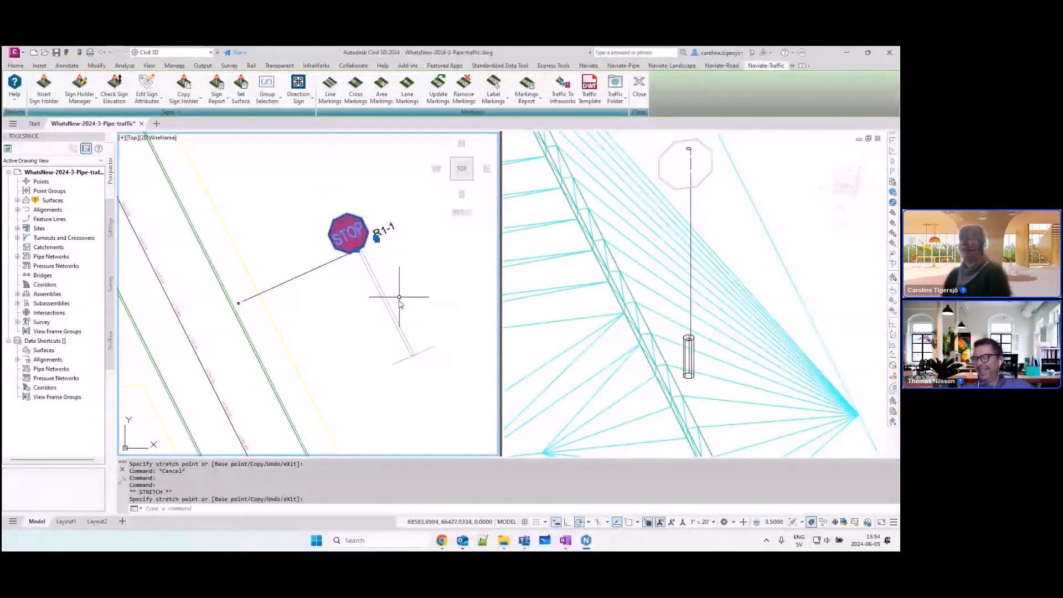
key(Escape)
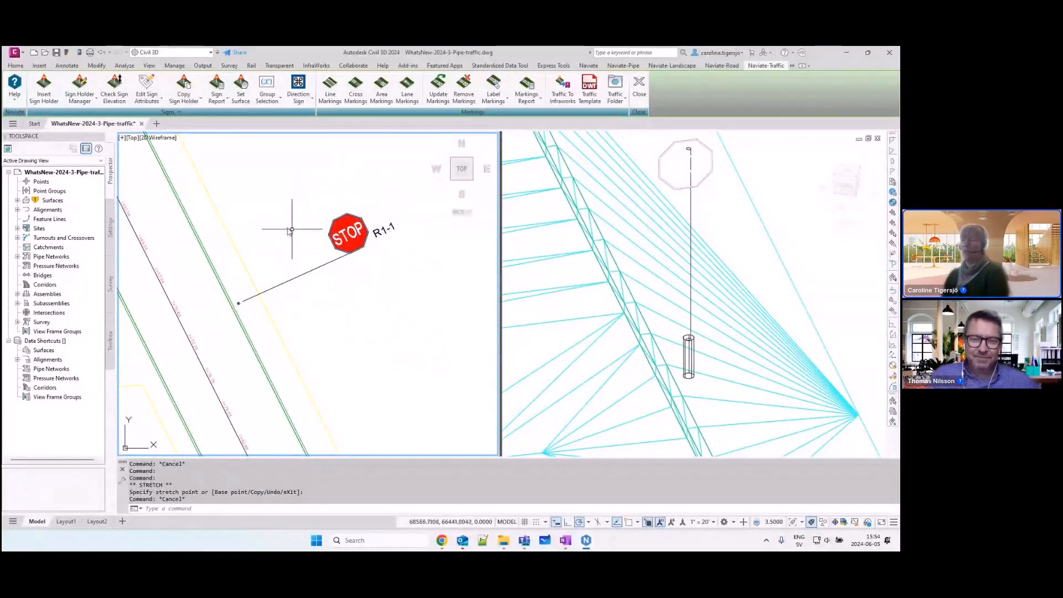
Step: Set the schematic view height to 1 in the stop sign holder's additional section view settings
click(79, 89)
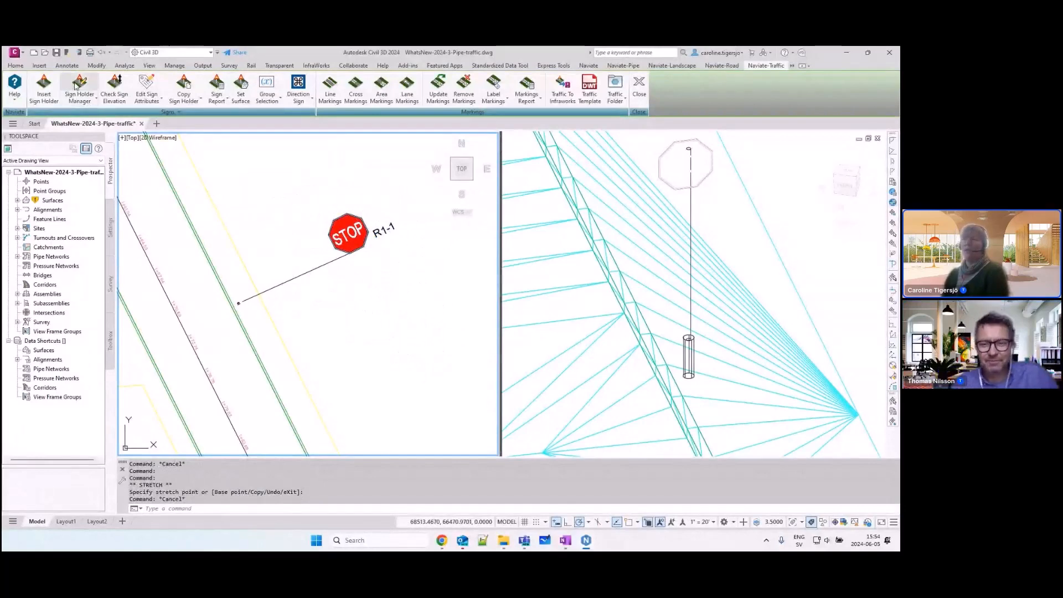
click(365, 248)
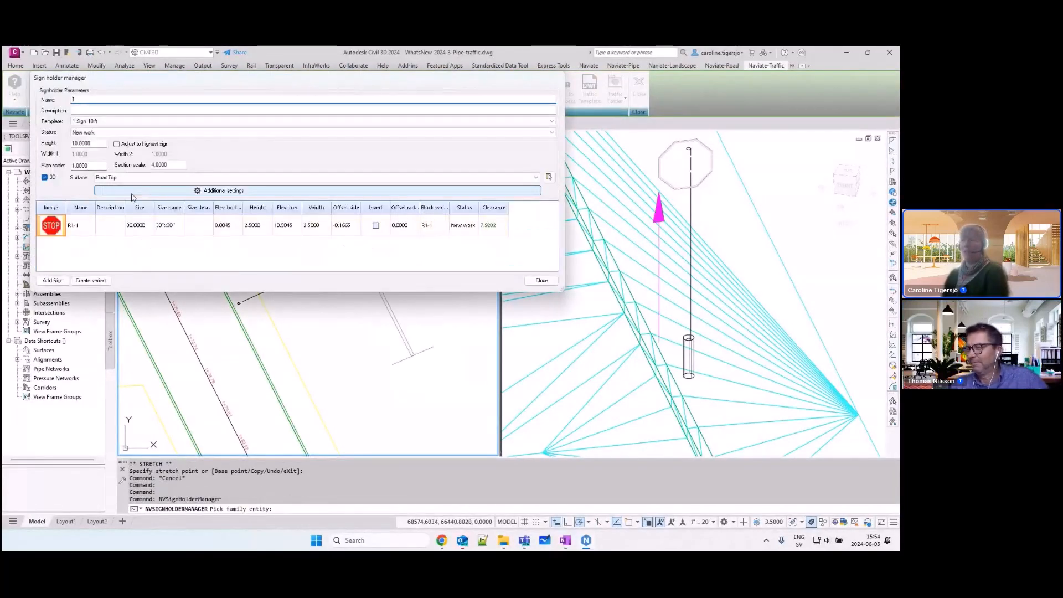
click(195, 194)
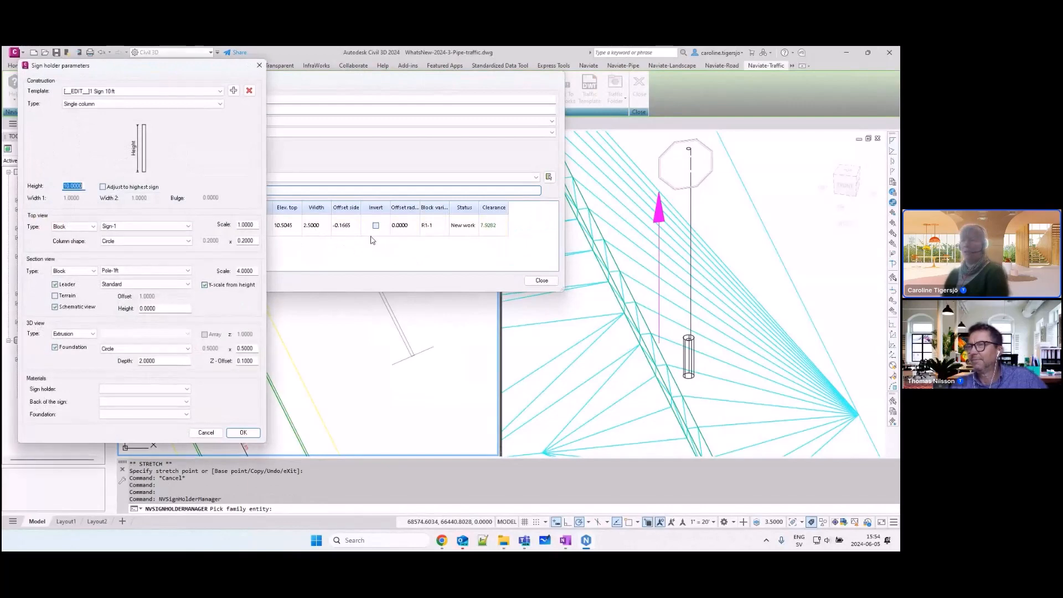
double_click(156, 309)
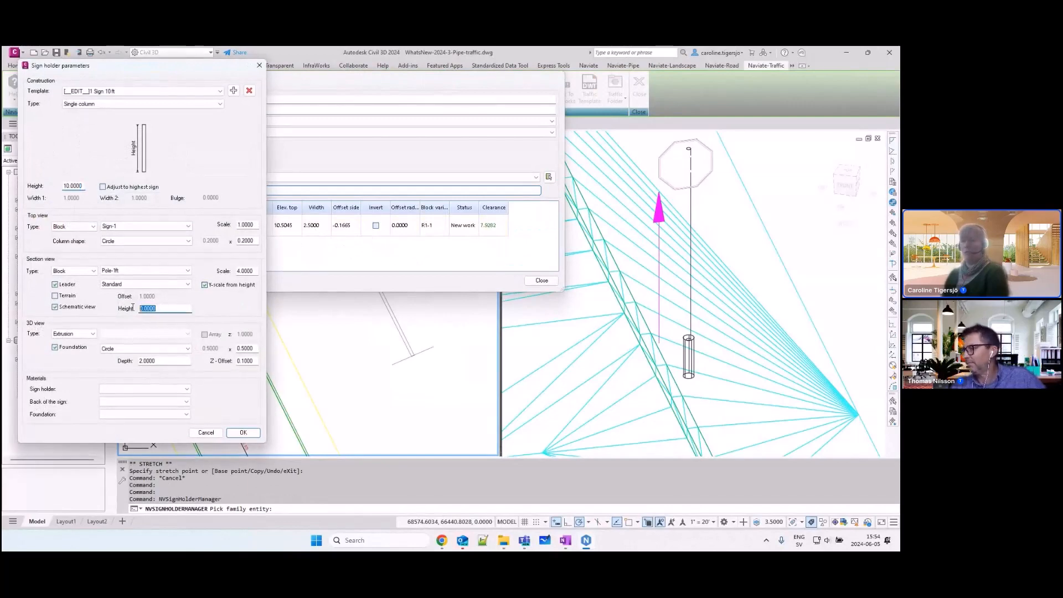
click(239, 431)
click(326, 202)
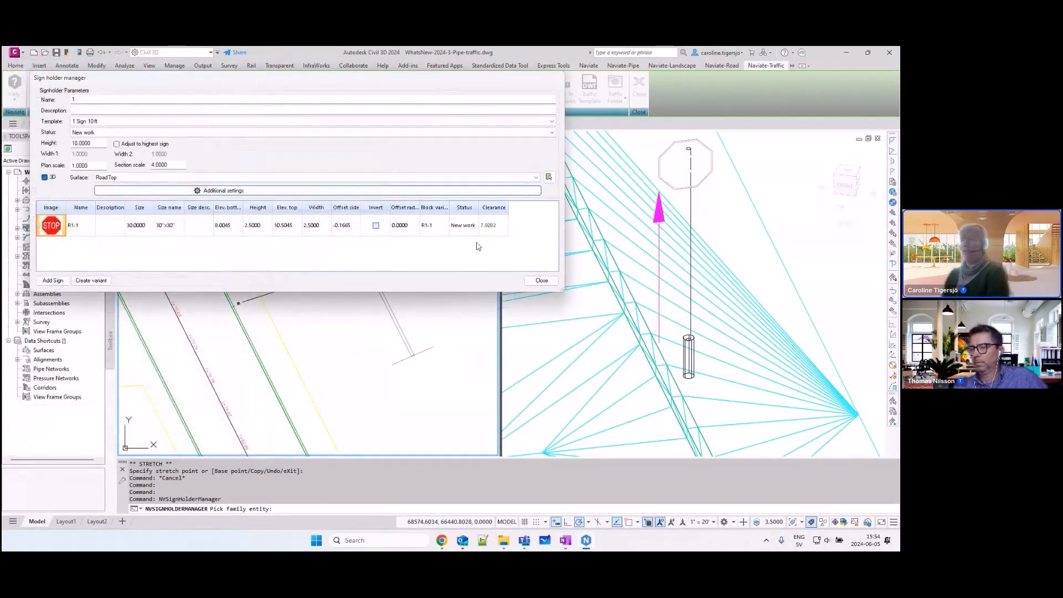
click(542, 280)
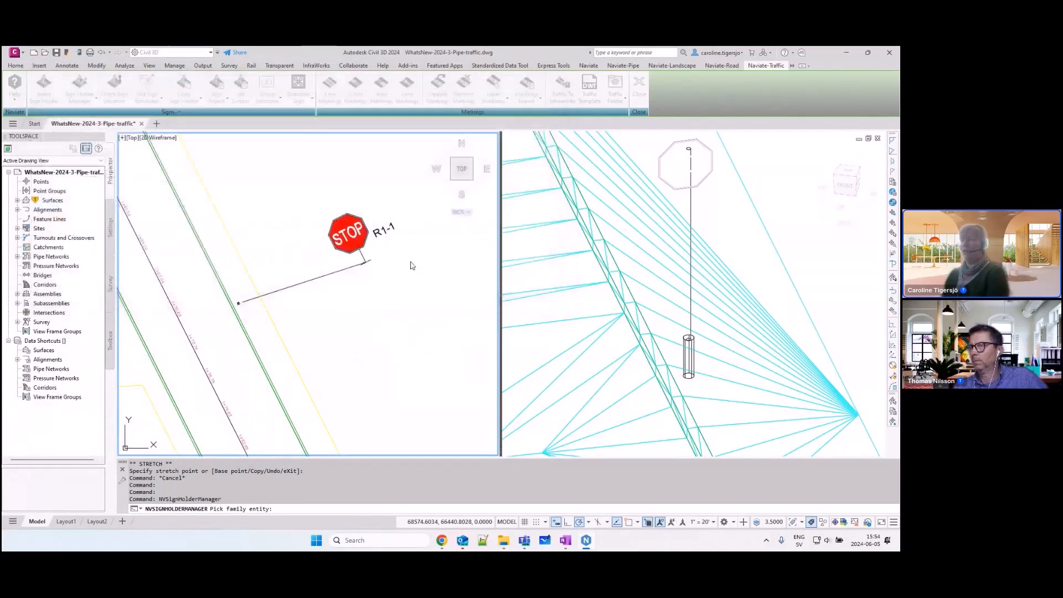
Step: Lower the stop sign partway down its schematic pole in plan
click(353, 262)
click(351, 259)
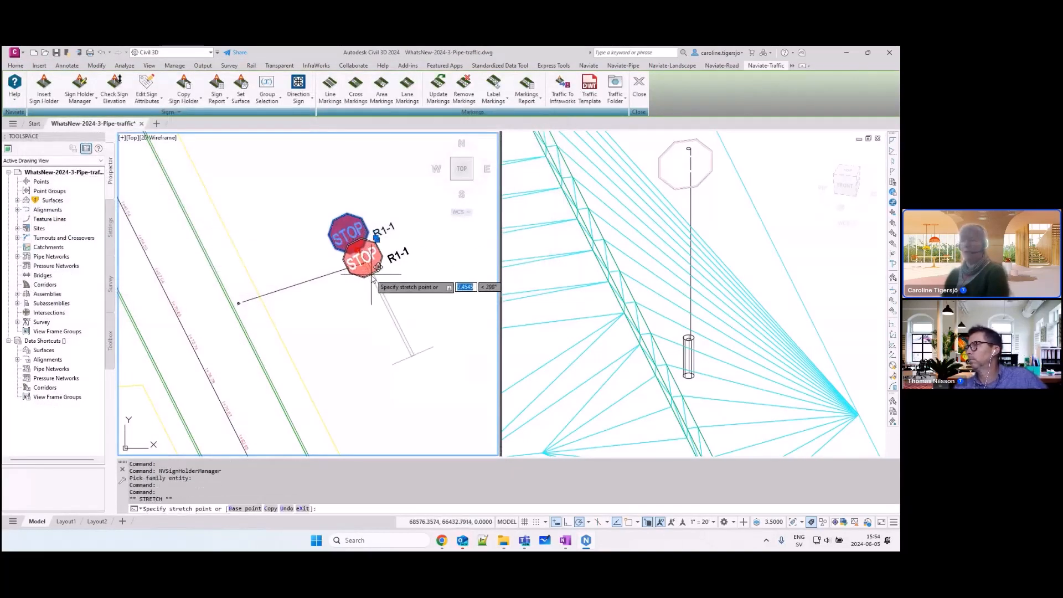
click(371, 274)
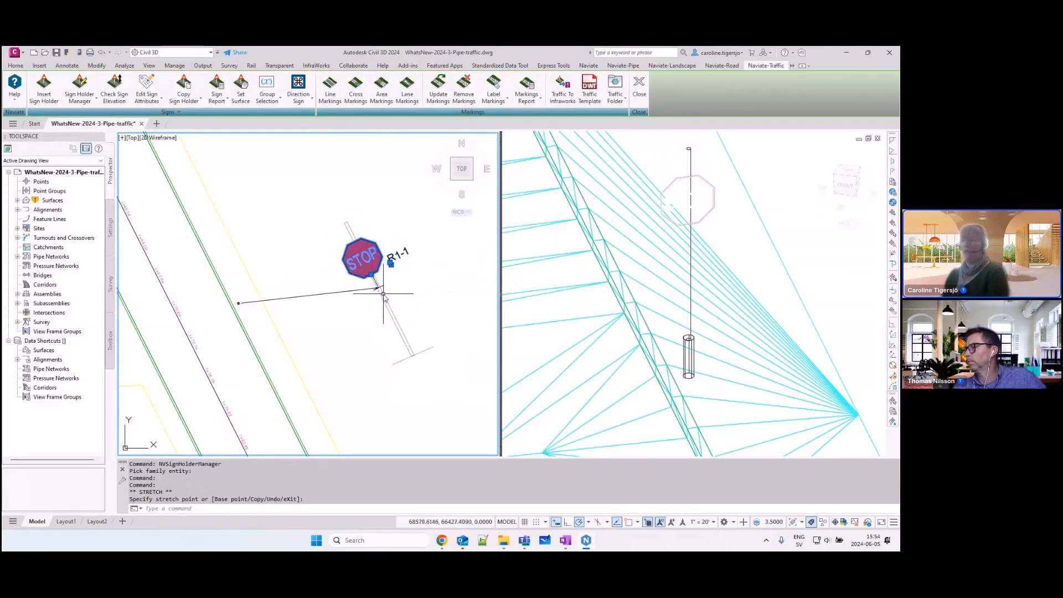
key(Escape)
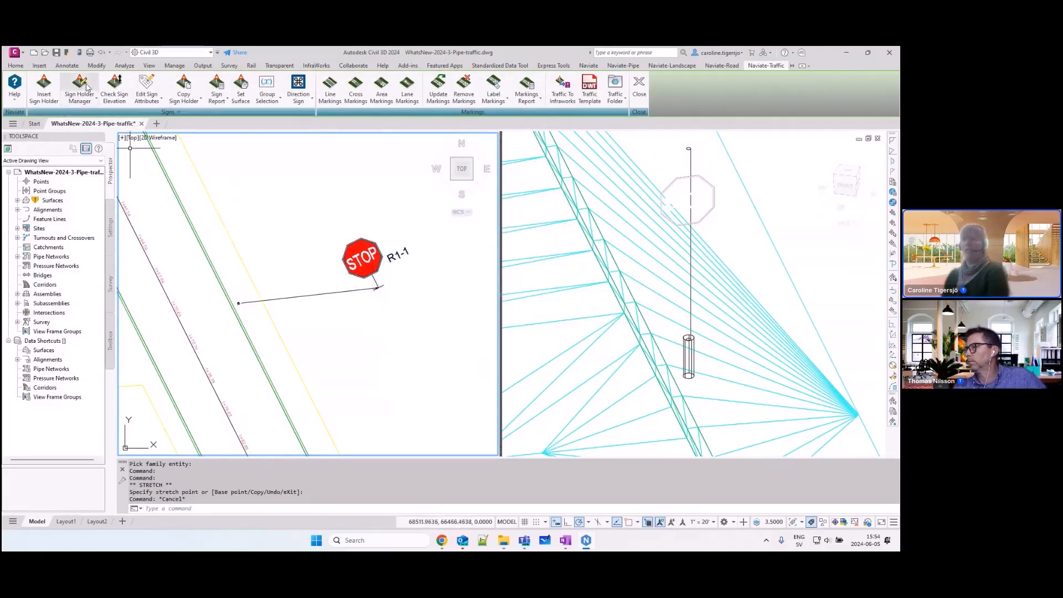
Step: Add the regulatory R1-3P ALL WAY sign to the existing holder, placed below the stop sign
scroll(258, 186, up, 2)
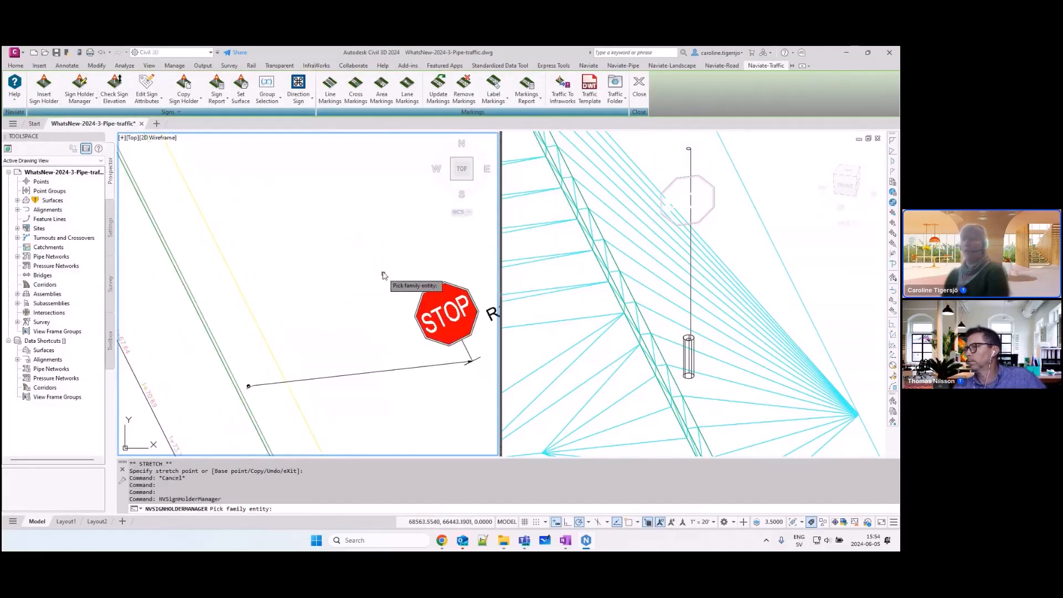
click(448, 346)
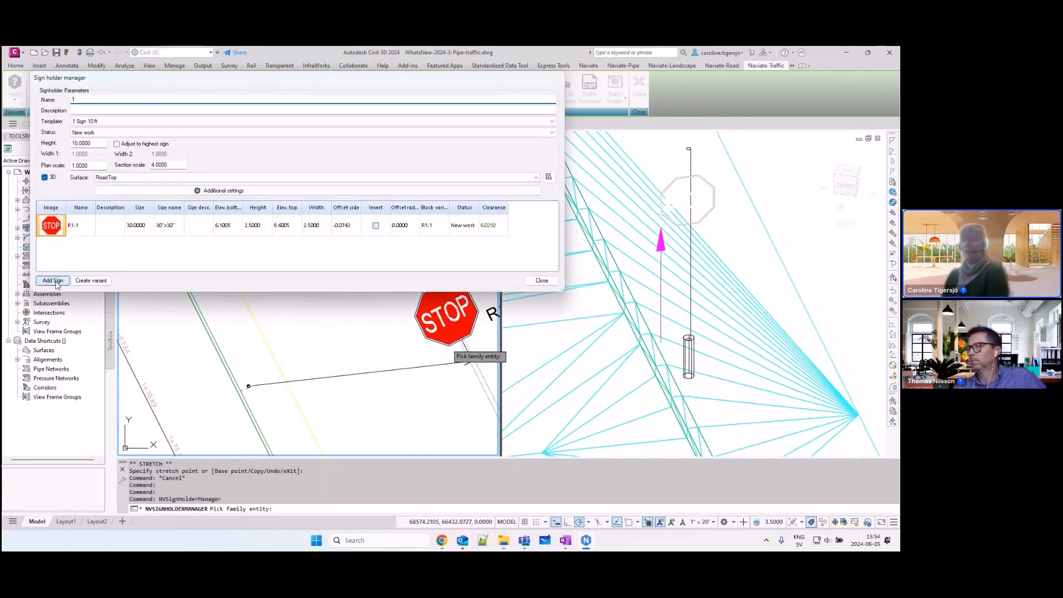
click(53, 281)
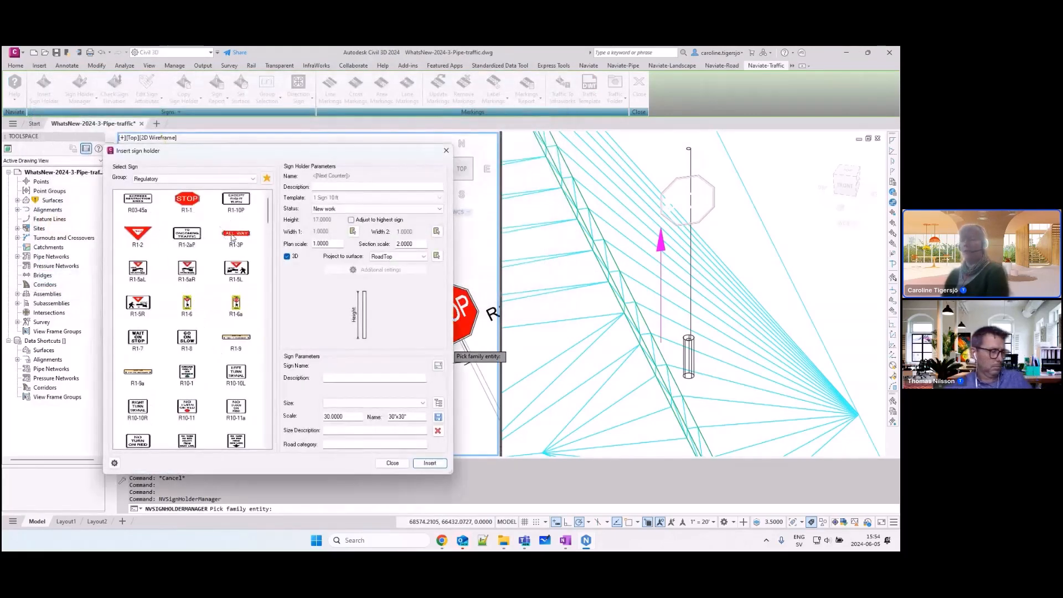
click(232, 237)
click(431, 463)
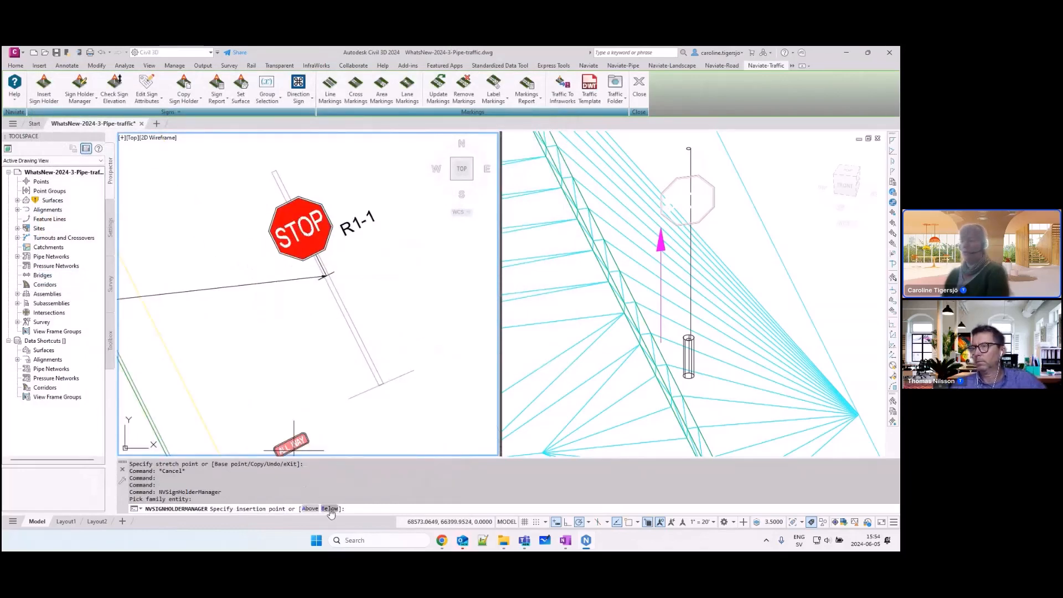
text(b)
key(Return)
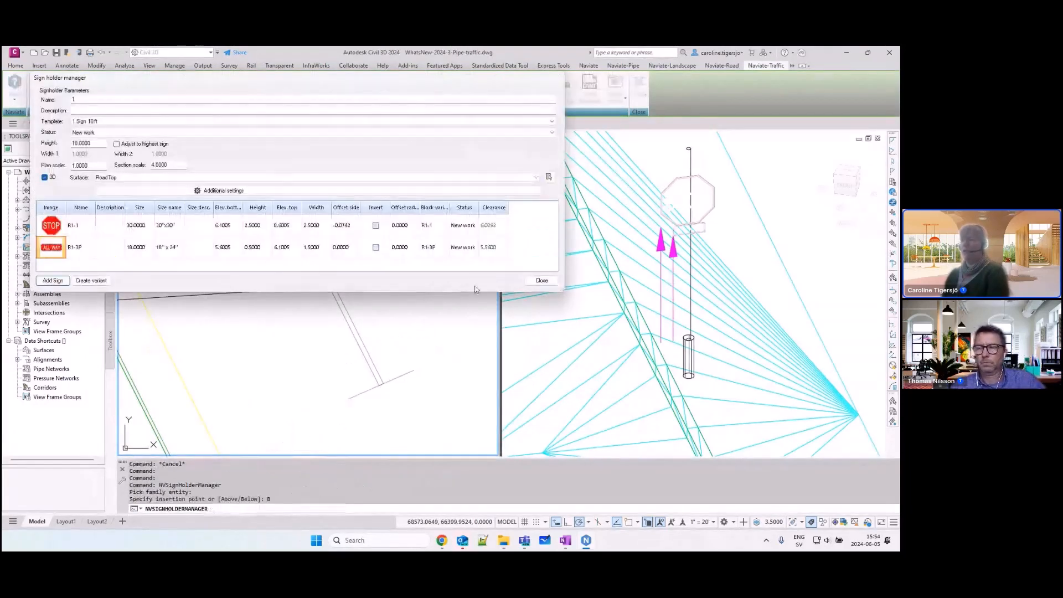
click(541, 282)
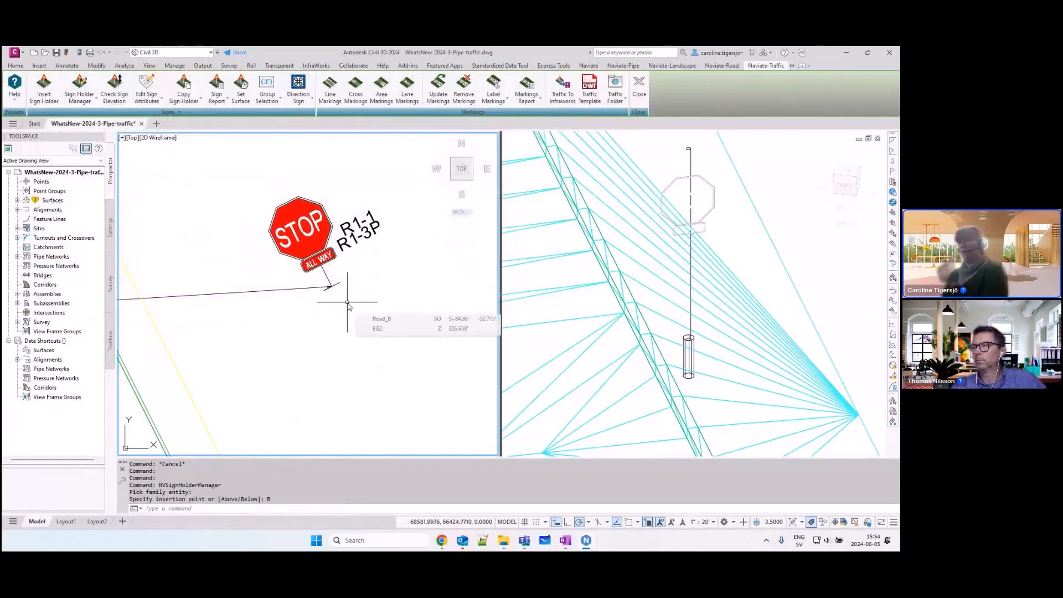
Step: Review the parameters and clearances of both signs on the holder in the Sign Holder Manager
scroll(327, 302, down, 4)
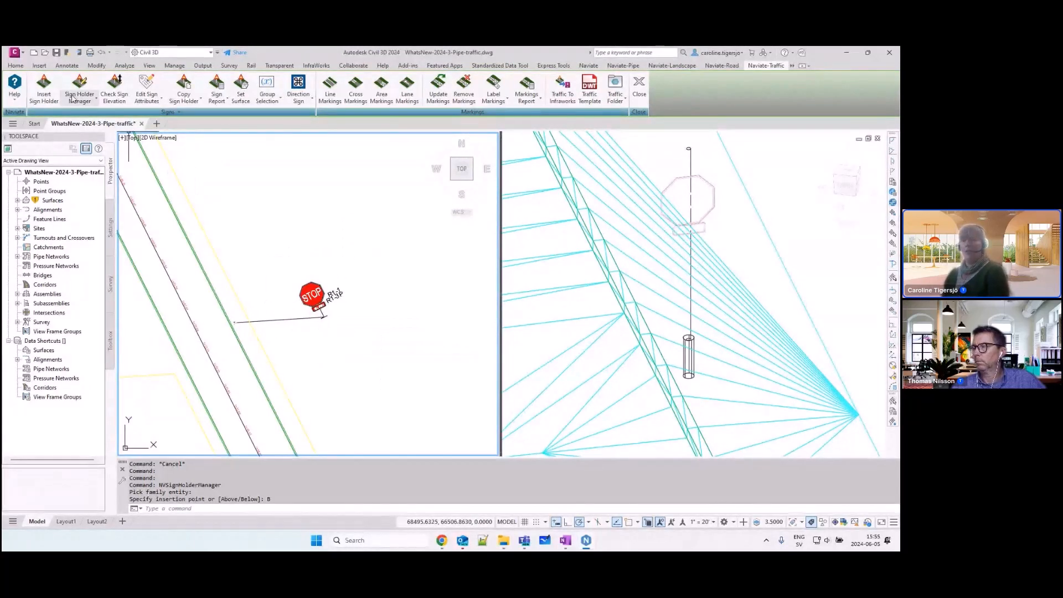
click(80, 84)
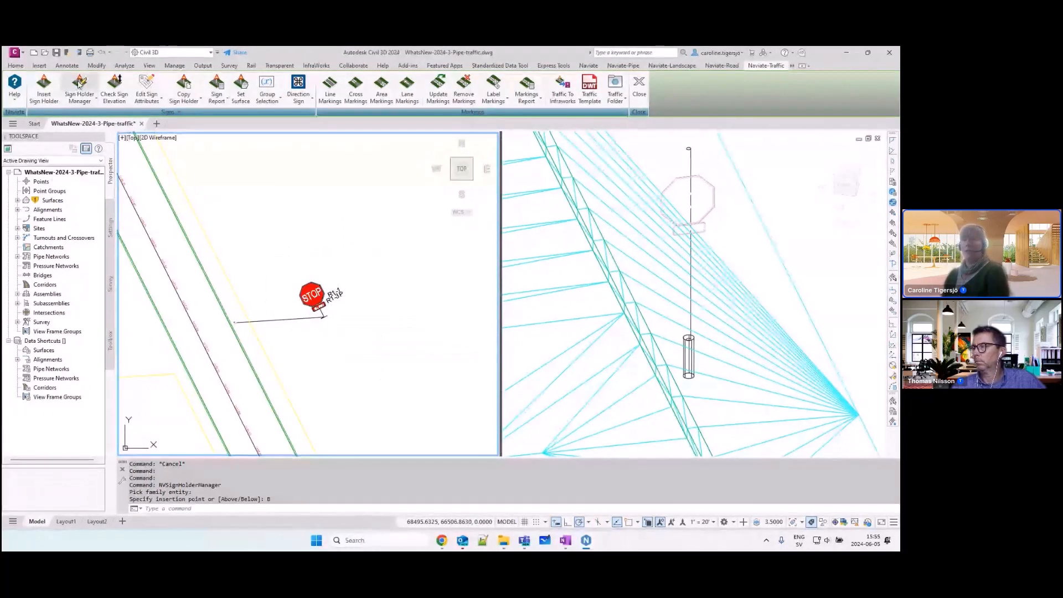
click(324, 309)
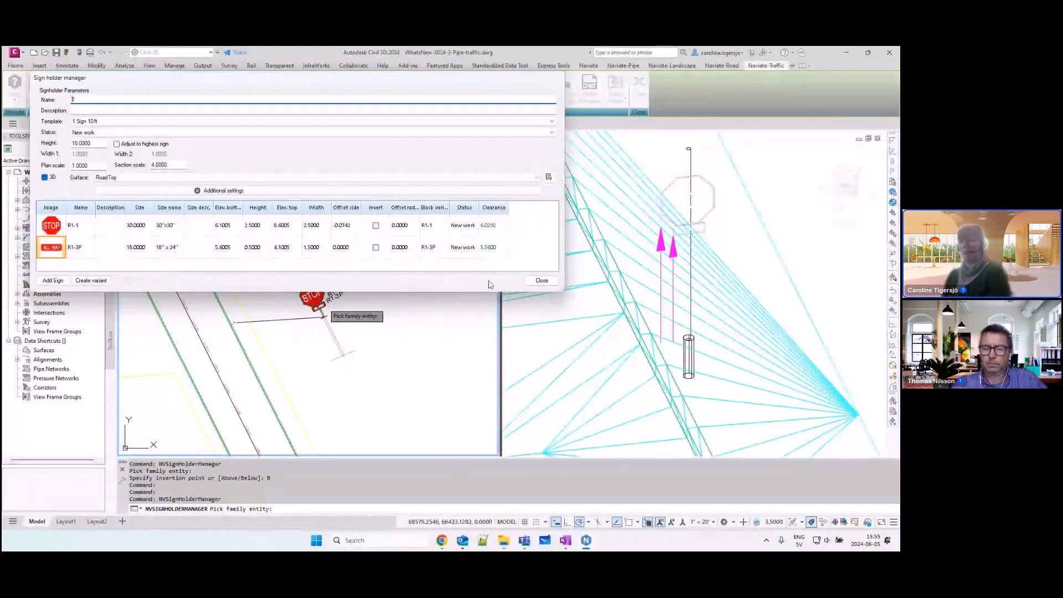
click(540, 281)
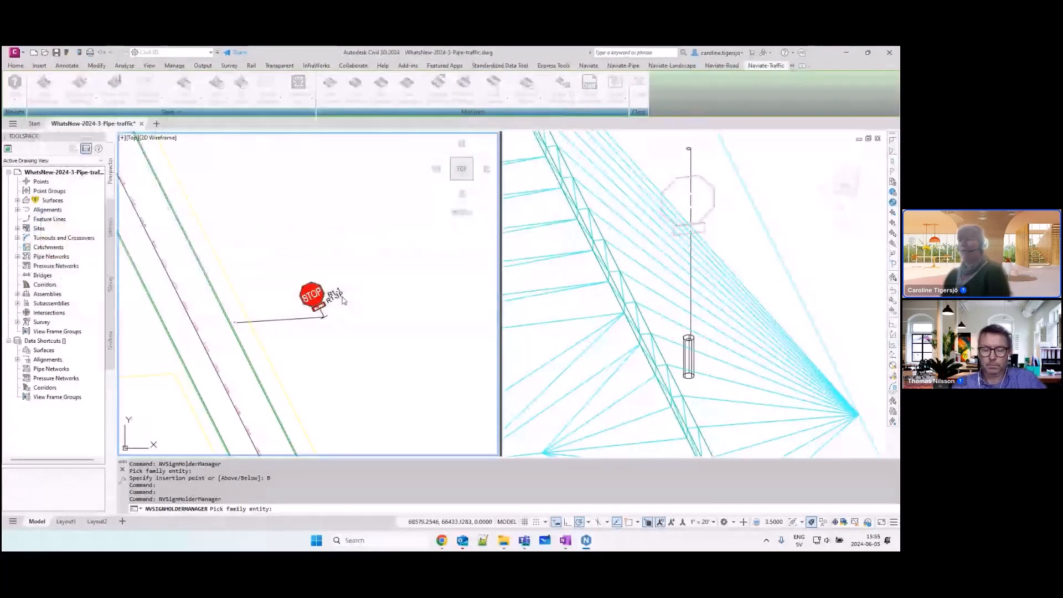
Step: Start a copy of the two-sign holder aligned to the road centreline, using the existing holder's insertion point as the reference point
scroll(323, 301, down, 1)
middle_drag(294, 281, 329, 217)
scroll(271, 155, down, 1)
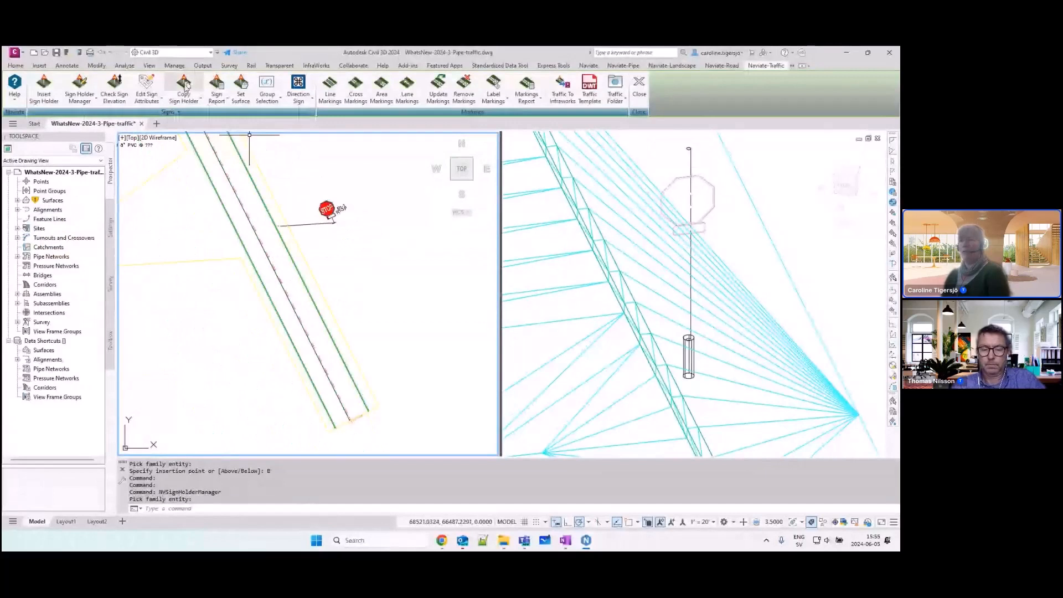
click(186, 84)
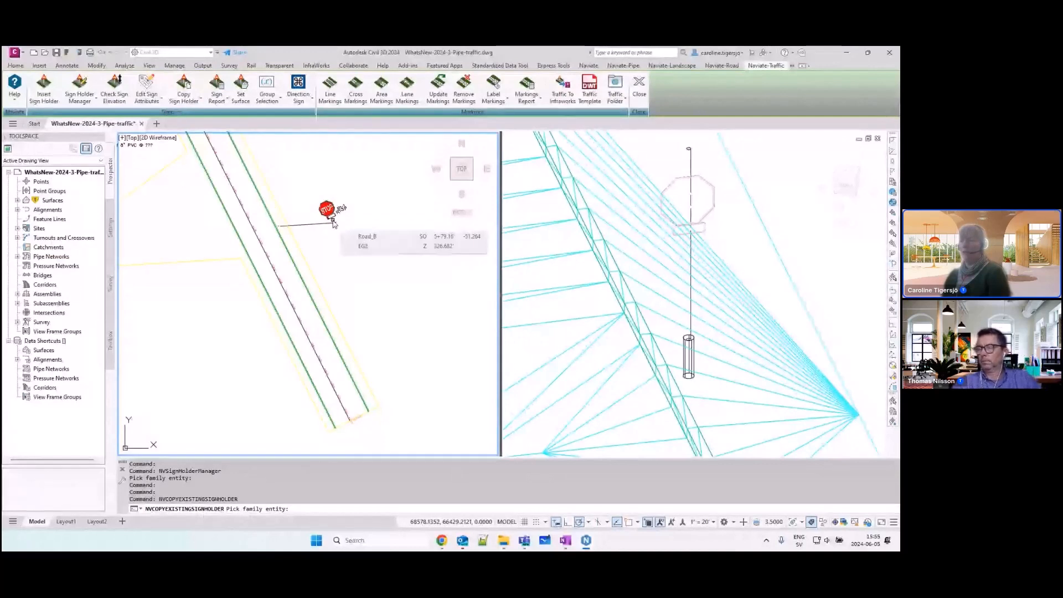
click(333, 221)
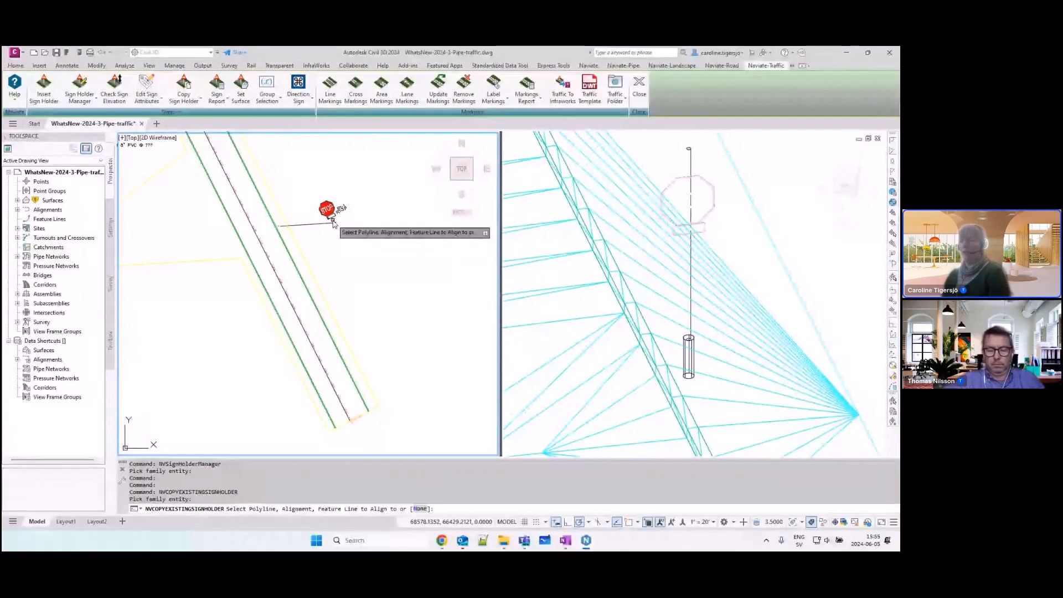
click(282, 287)
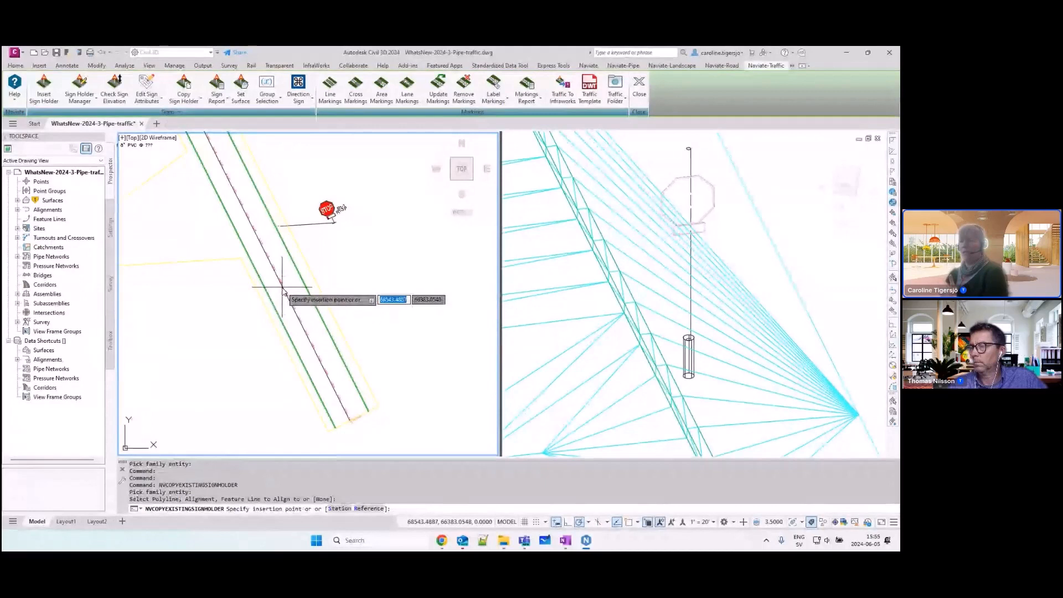
click(374, 513)
scroll(286, 237, up, 4)
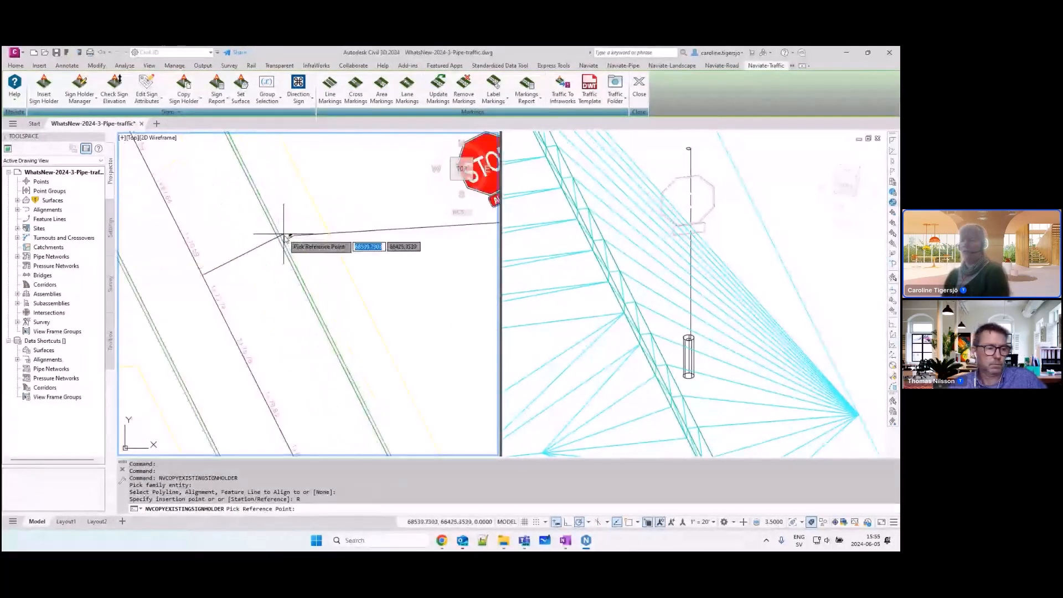
scroll(304, 237, up, 2)
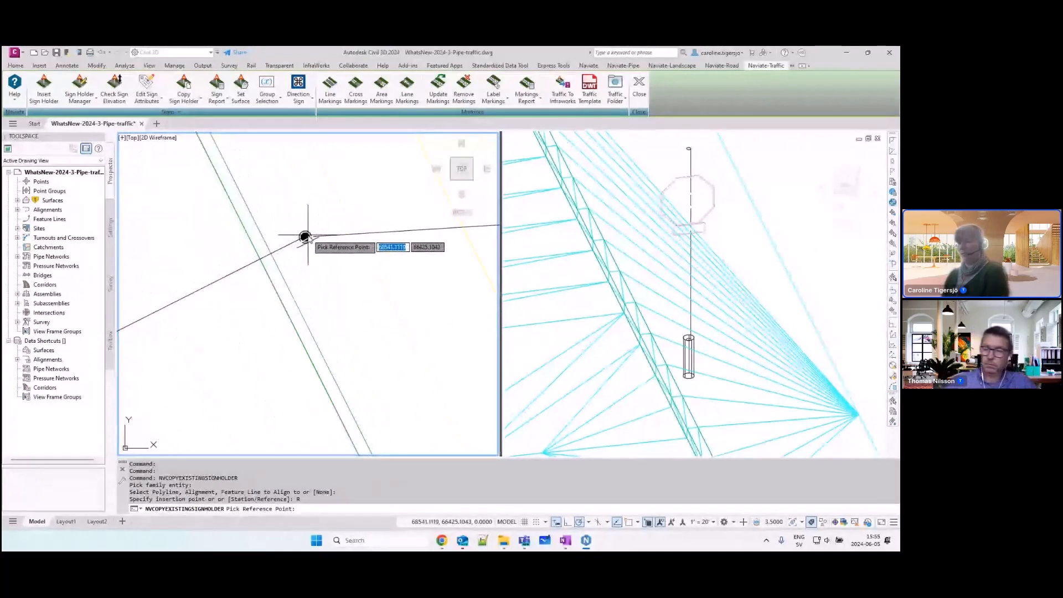
text(ins)
key(Return)
click(304, 239)
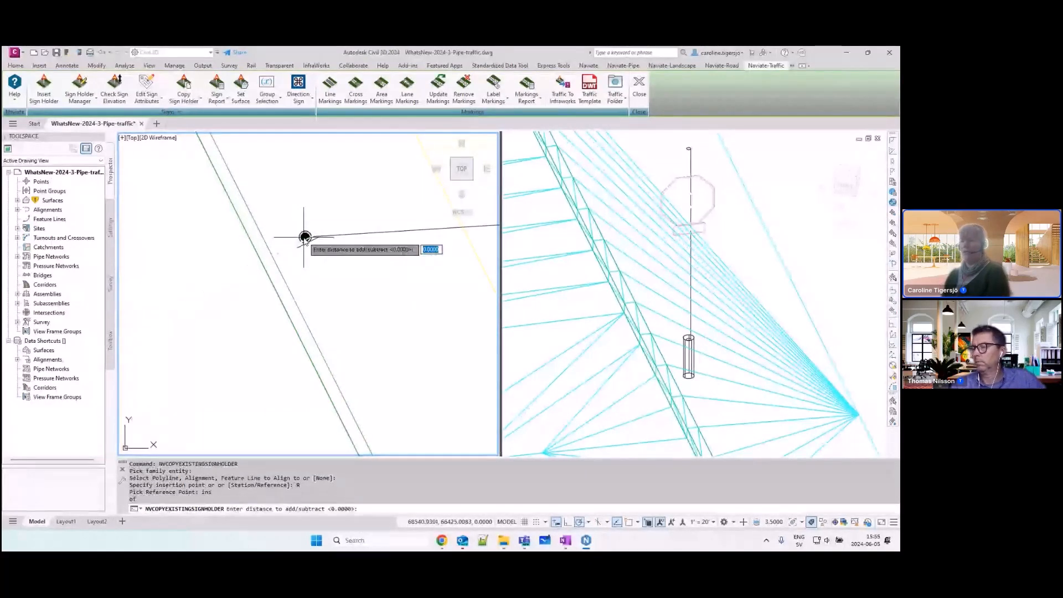
Step: Place the copied holder at a distance of 50 from the reference point with zero offset, its sign symbols upright beside the road
scroll(311, 244, down, 2)
scroll(367, 277, down, 2)
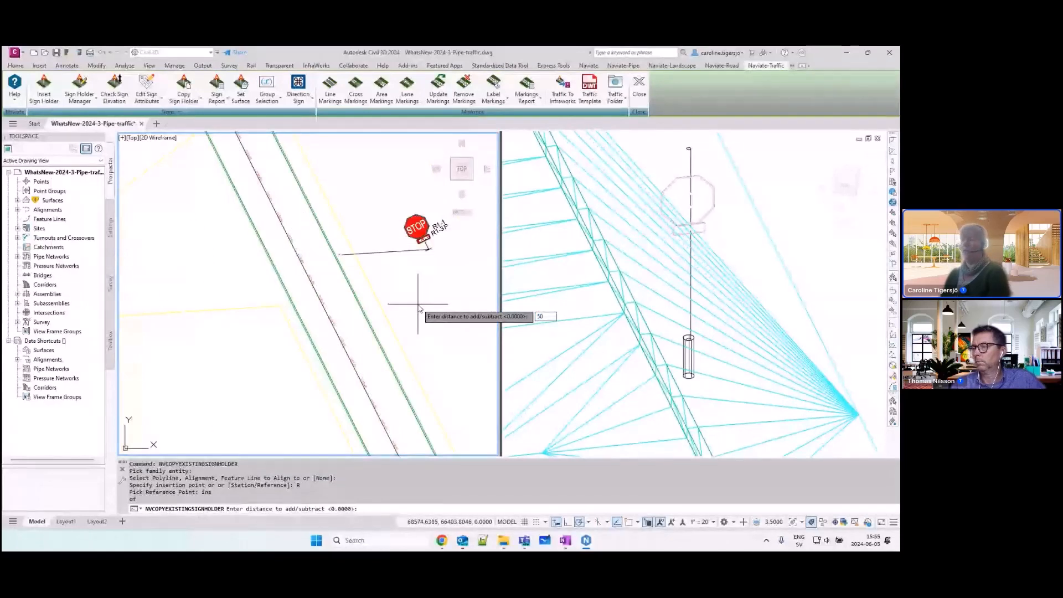
key(Return)
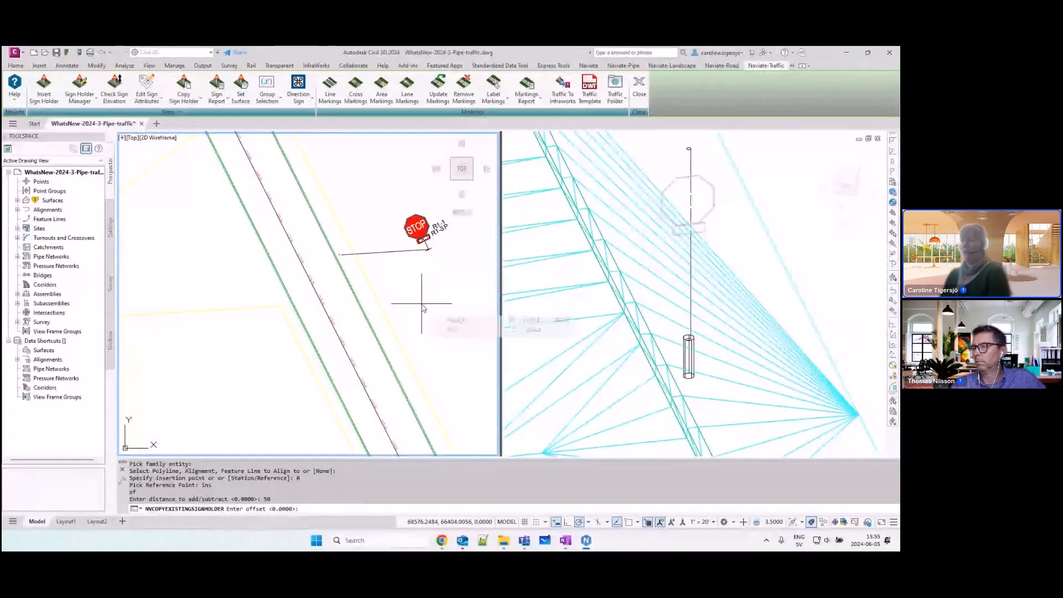
key(Return)
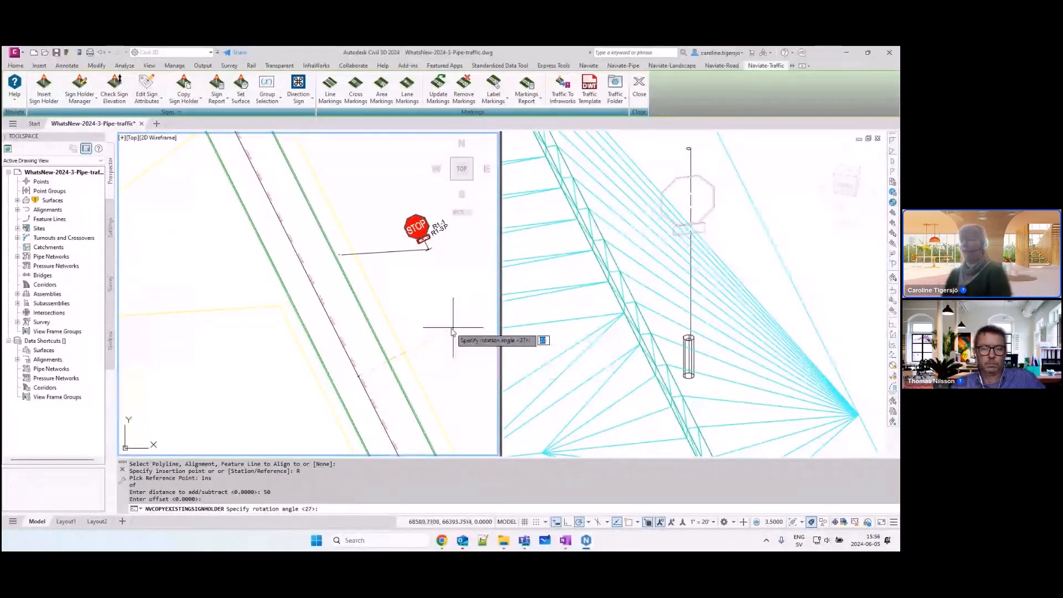
click(453, 328)
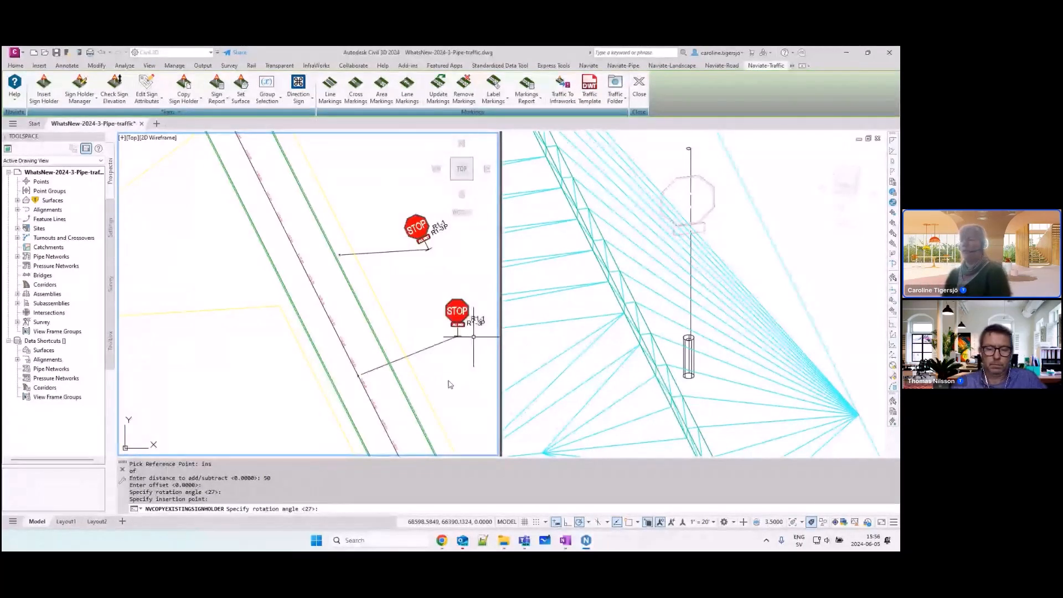
click(474, 336)
middle_drag(474, 348, 423, 356)
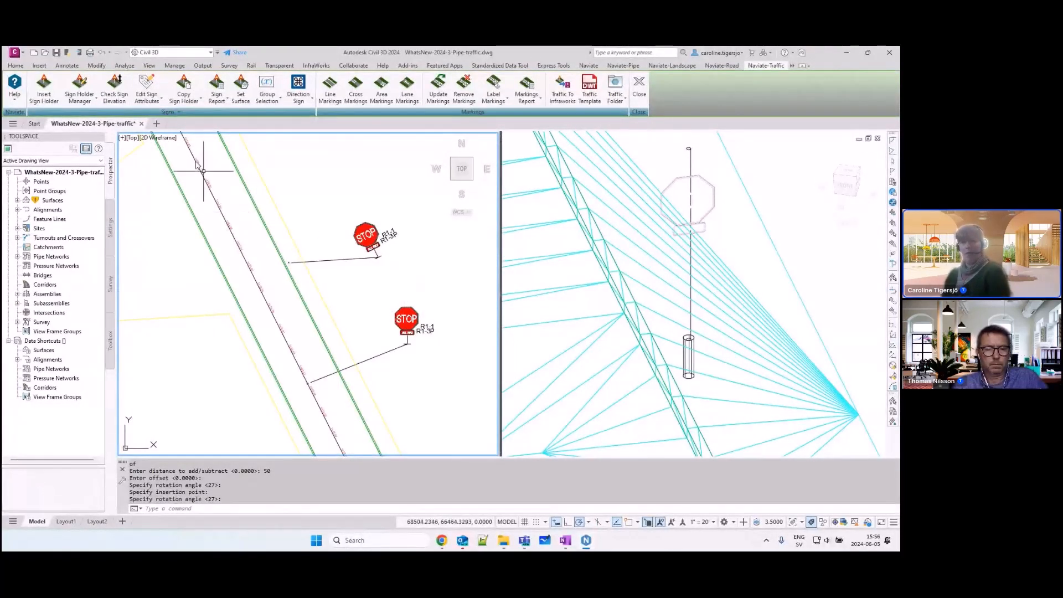
Step: Check the elevation and distance of the R1-3P sign on the original holder against a line endpoint in its section view
click(114, 89)
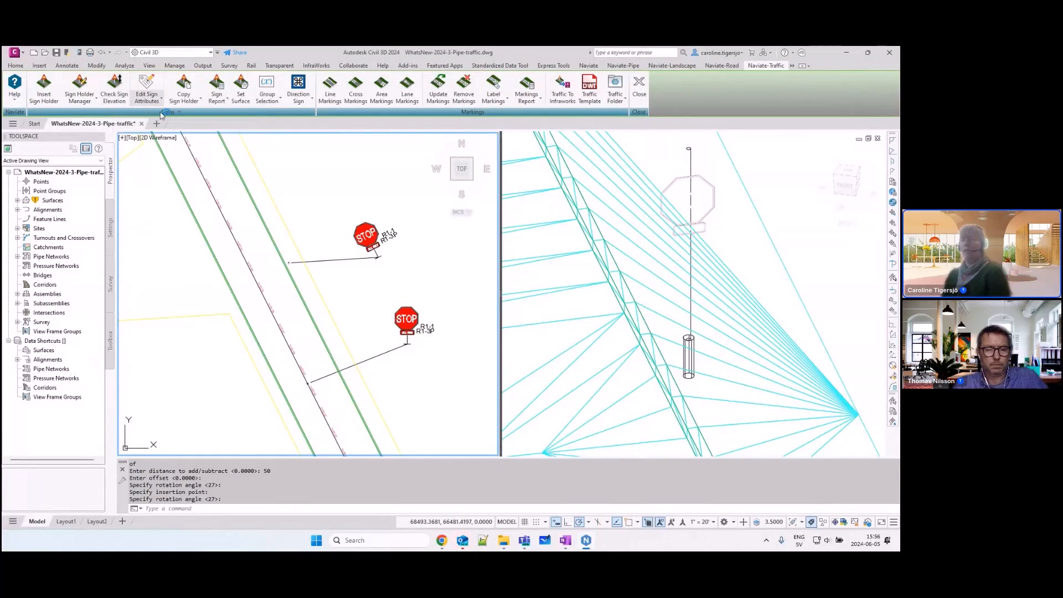
click(377, 252)
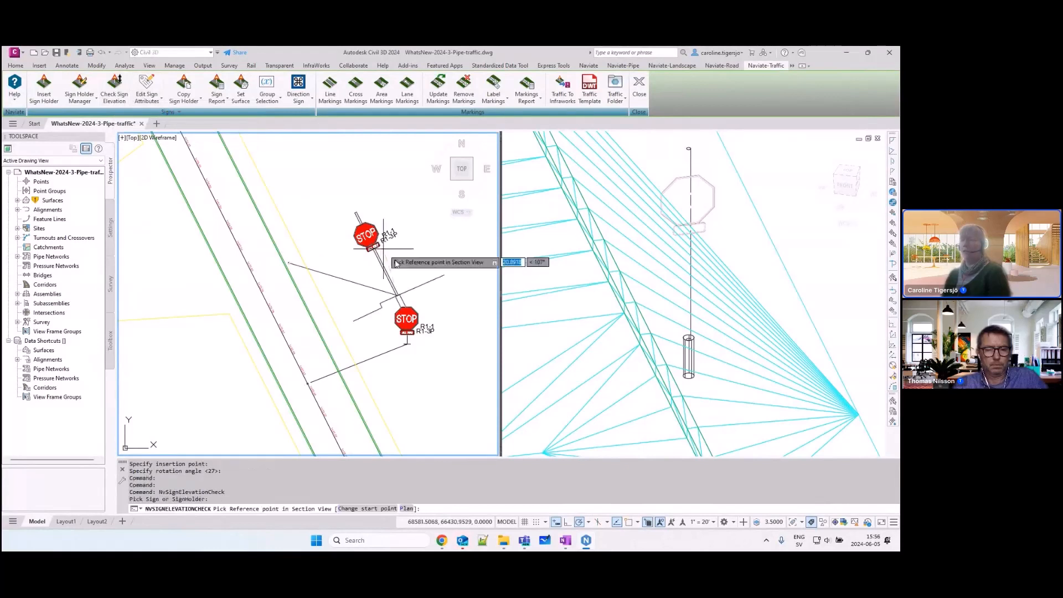
middle_drag(381, 256, 323, 259)
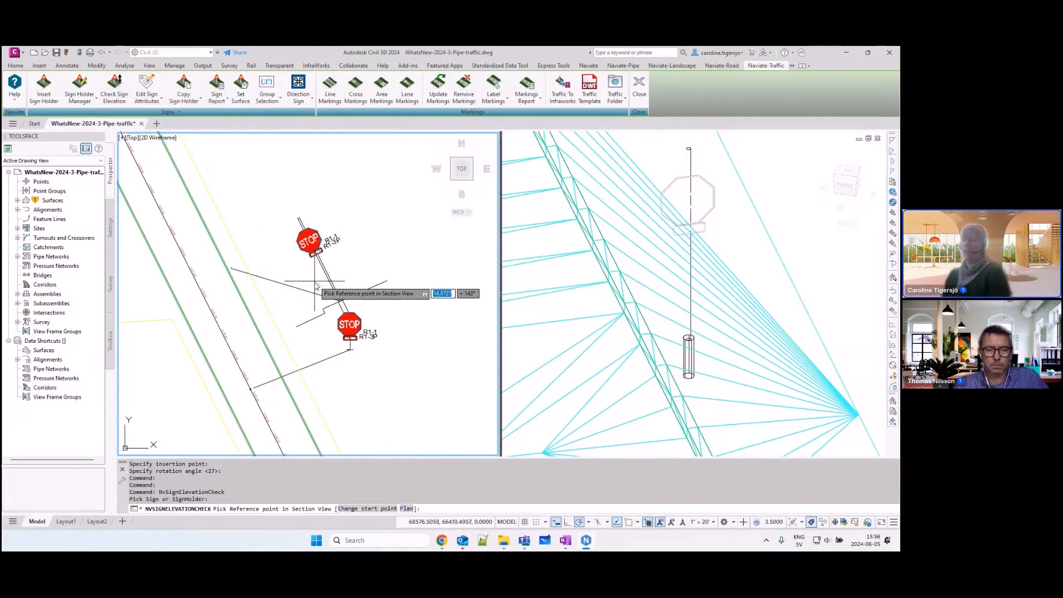
scroll(319, 281, up, 2)
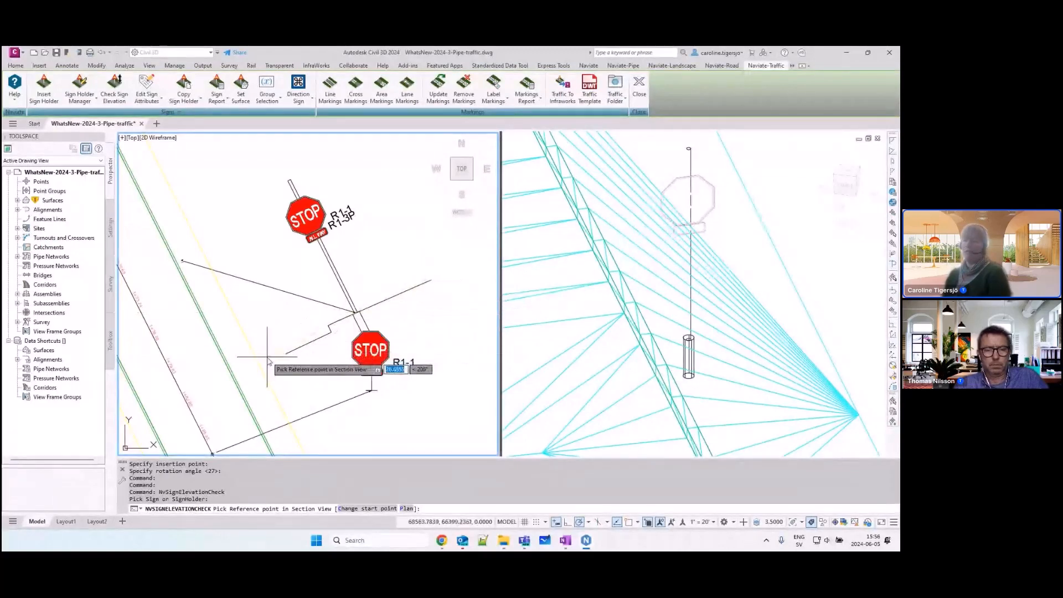
scroll(327, 318, up, 2)
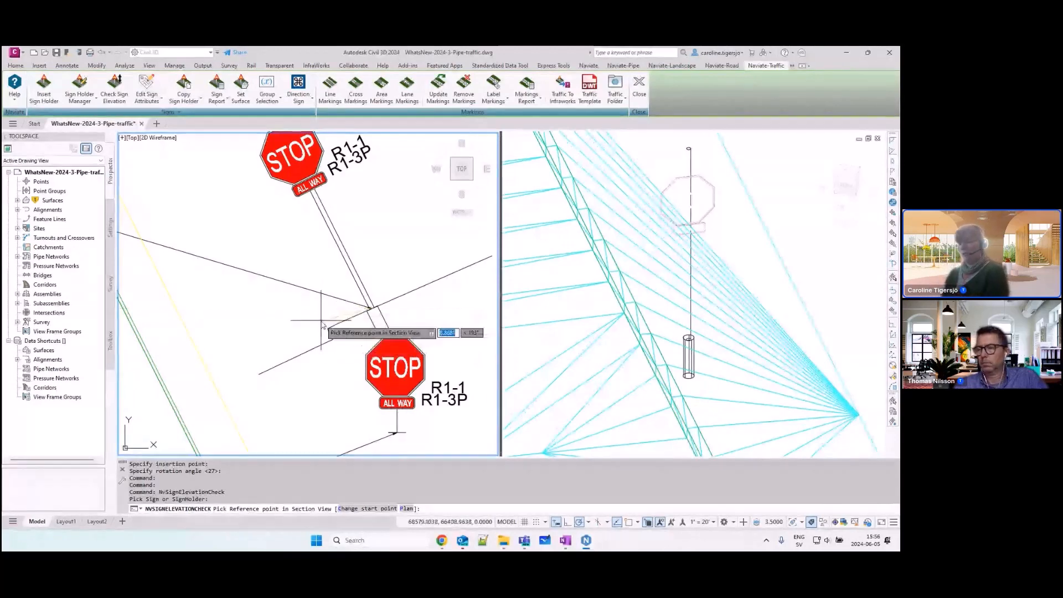
text(end)
key(Return)
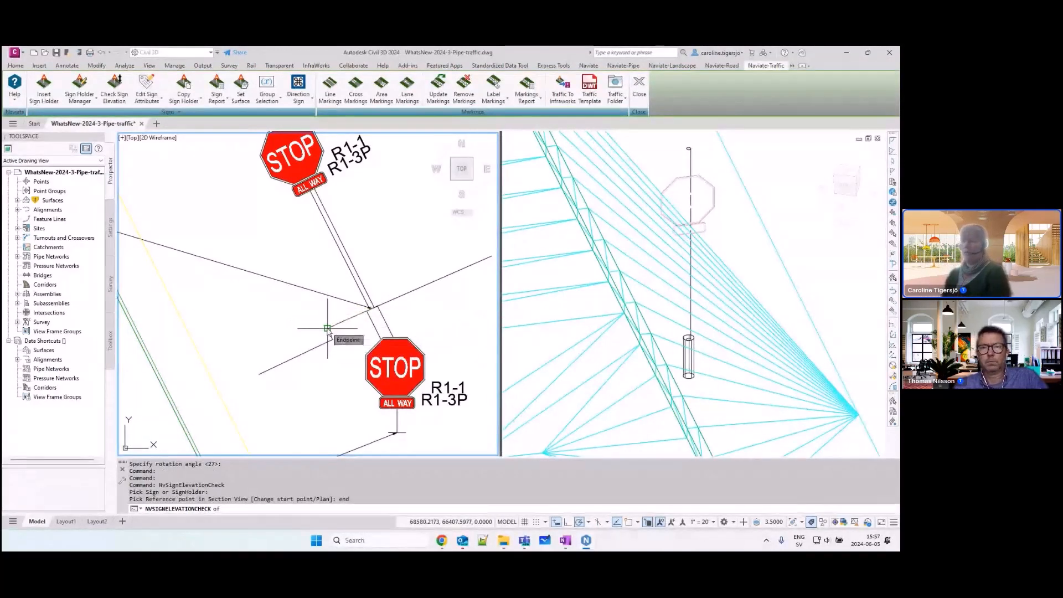
click(327, 328)
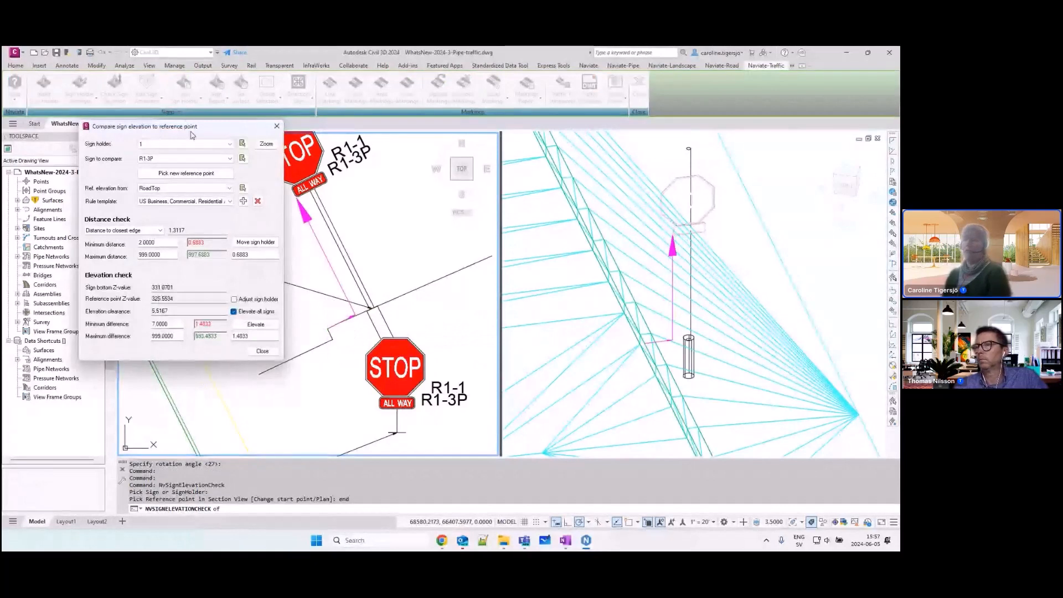
drag(192, 133, 134, 130)
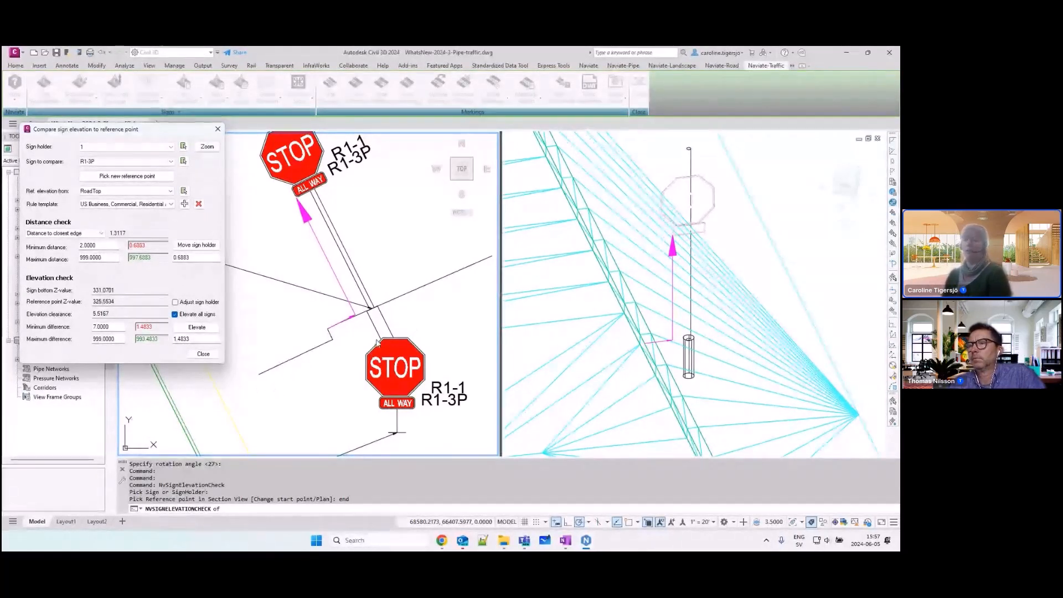
click(203, 355)
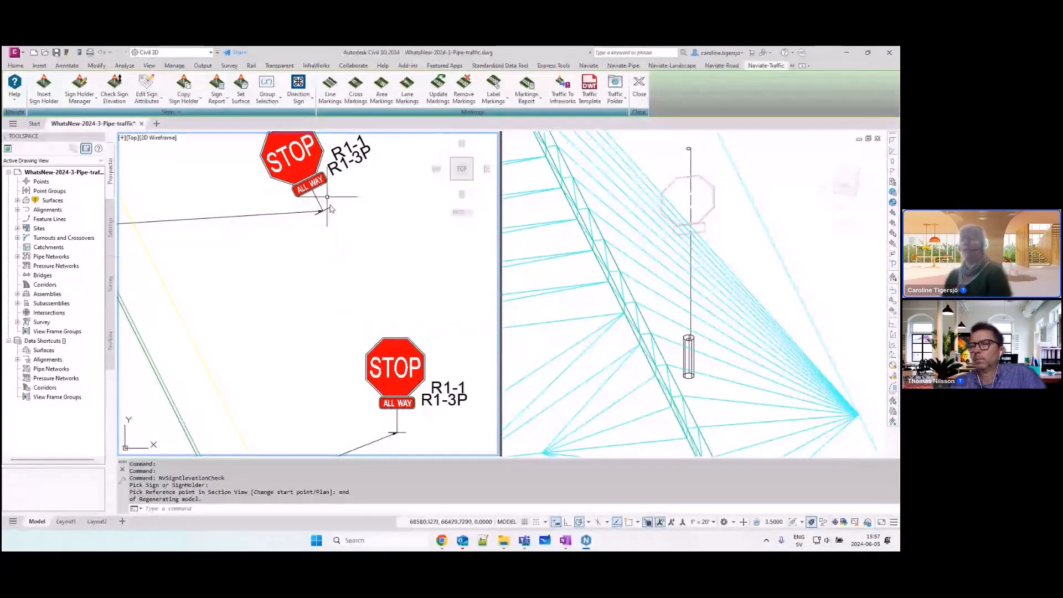
Step: Review the original holder's additional settings in the Sign Holder Manager, including section view, schematic view and foundation
scroll(333, 247, down, 2)
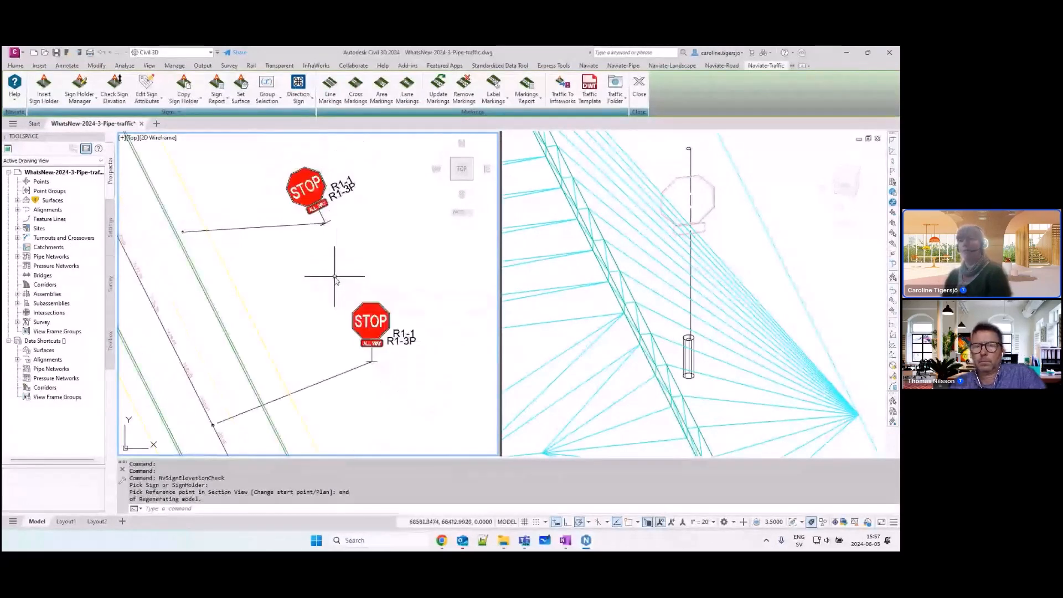
scroll(338, 274, up, 2)
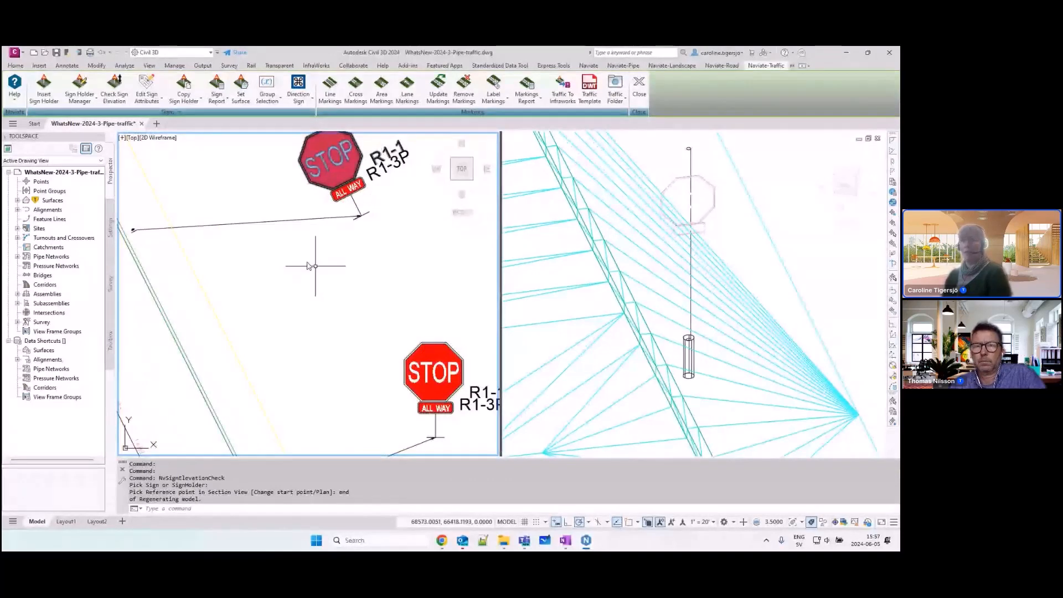
click(79, 89)
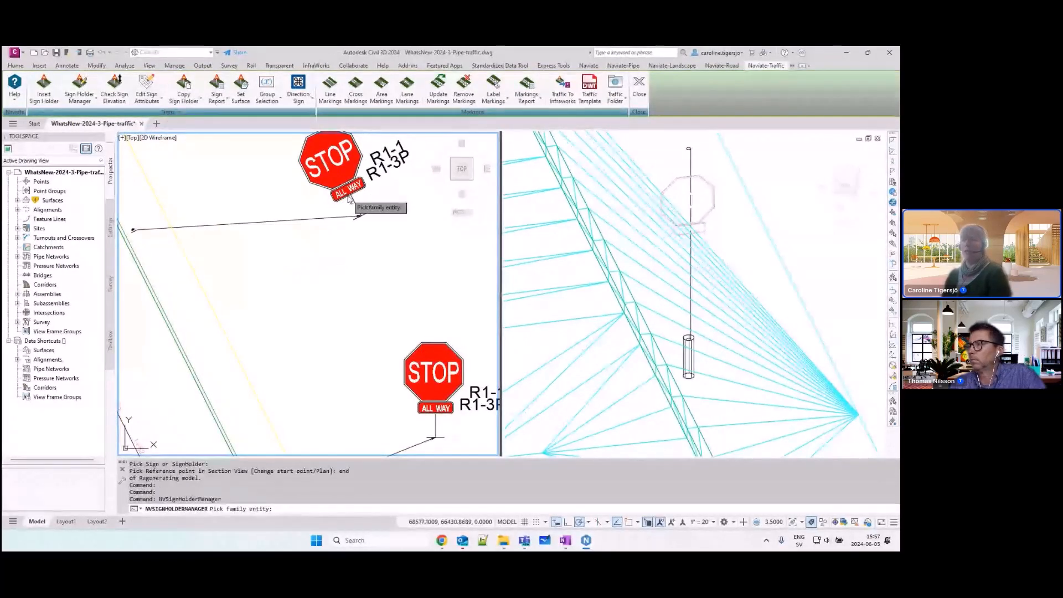
click(352, 199)
click(149, 192)
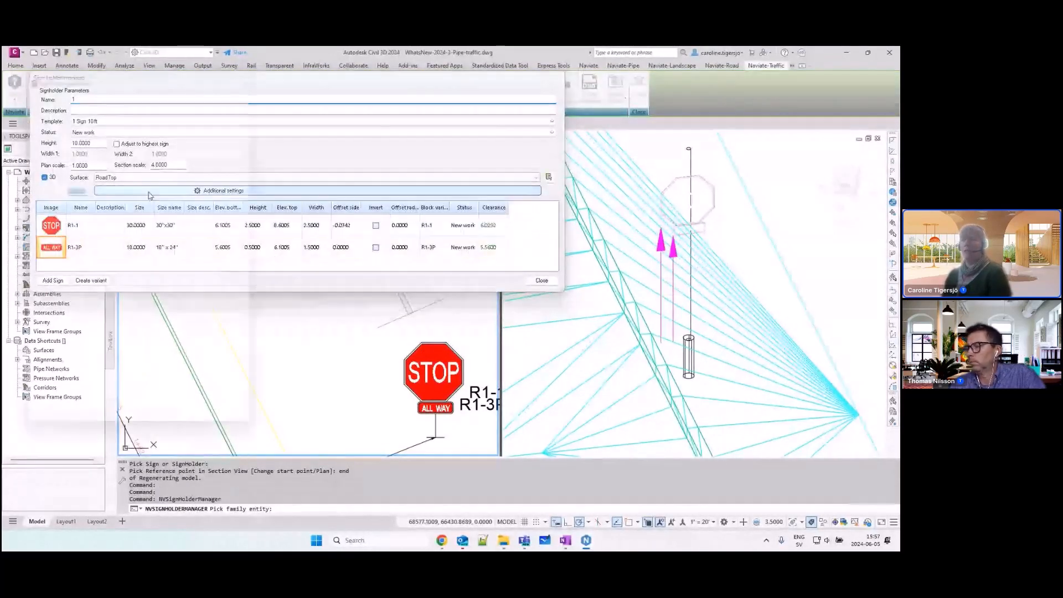
click(67, 298)
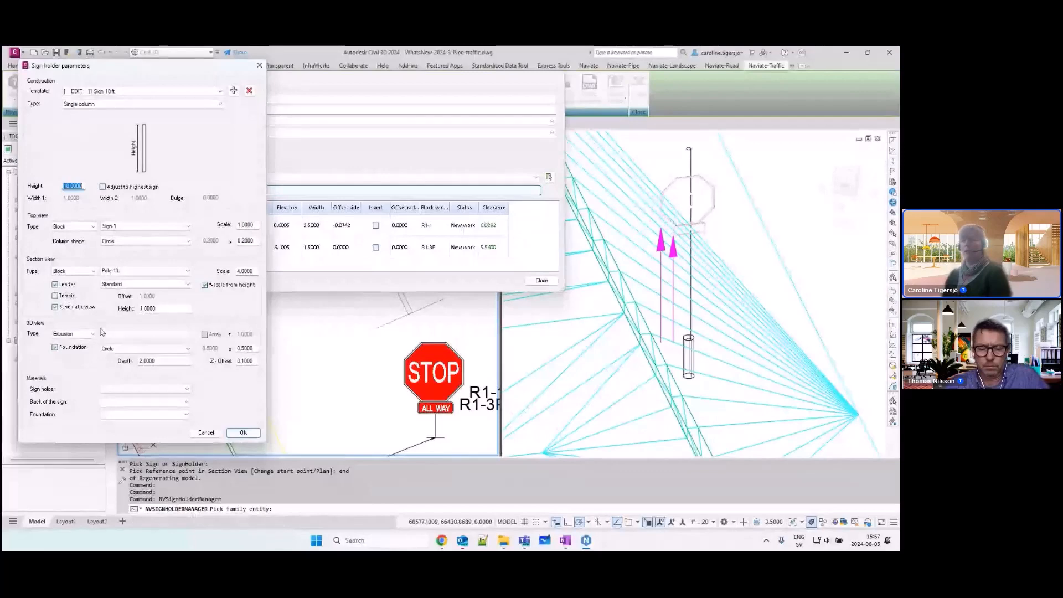
click(206, 432)
click(542, 281)
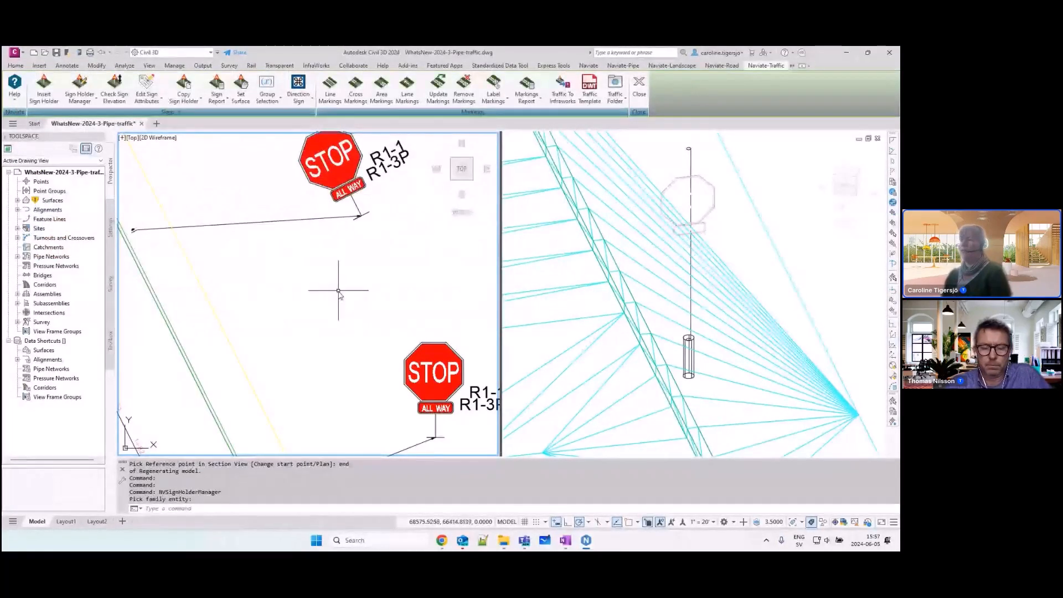
Step: Set up a Traffic To Infraworks export of all sign holders with X/Y coordinates saved to a txt file, and cancel it
scroll(477, 178, up, 2)
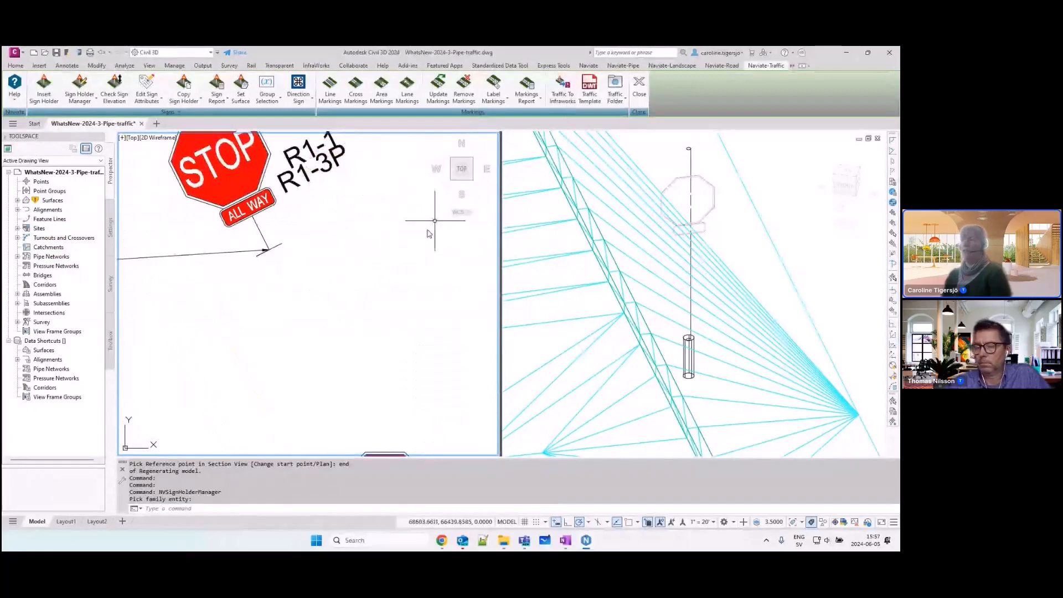
scroll(403, 291, down, 3)
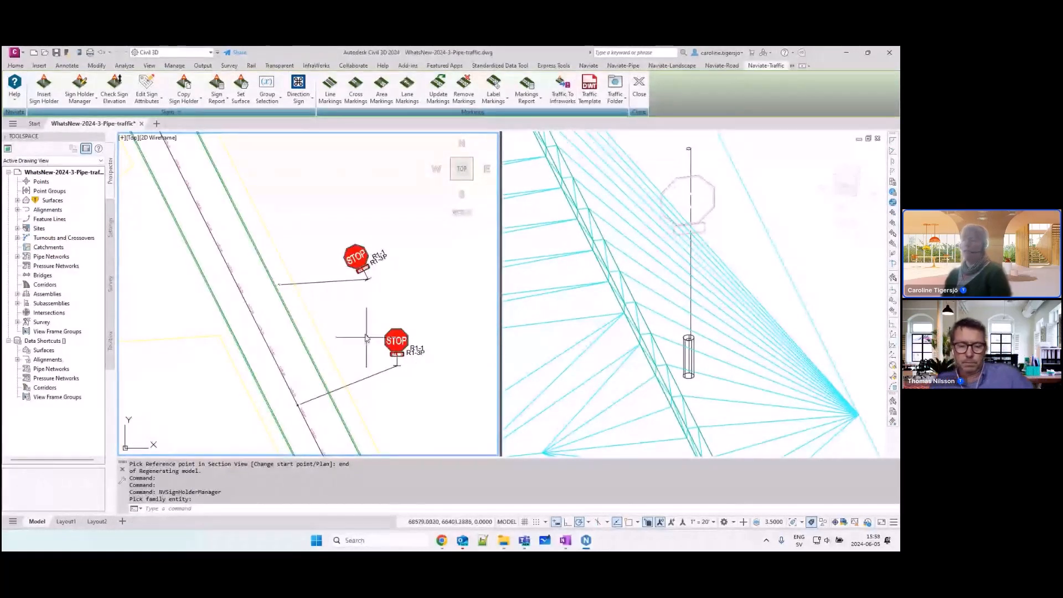
scroll(366, 336, down, 2)
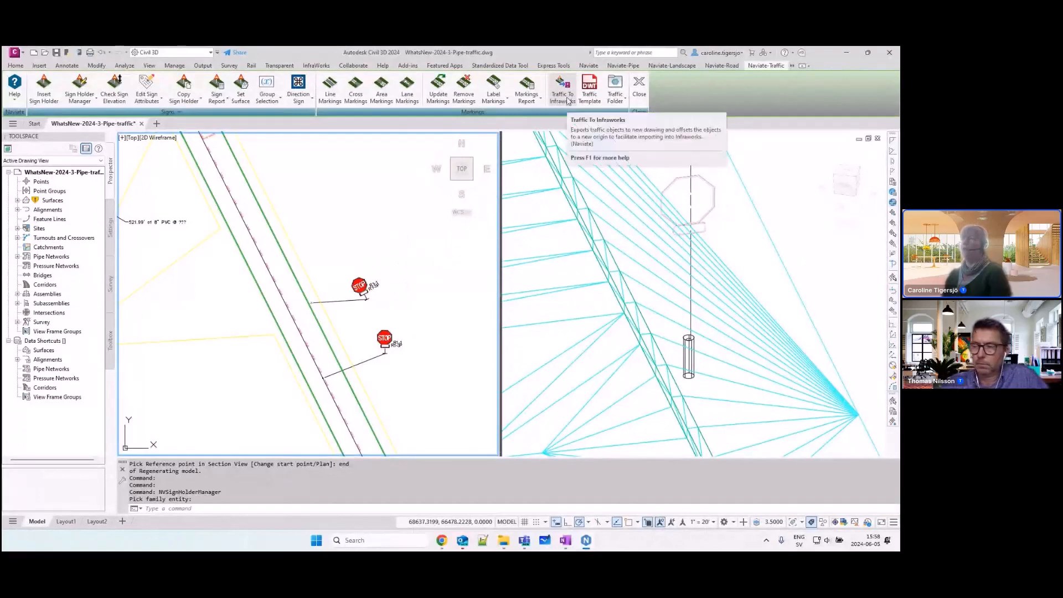
click(568, 100)
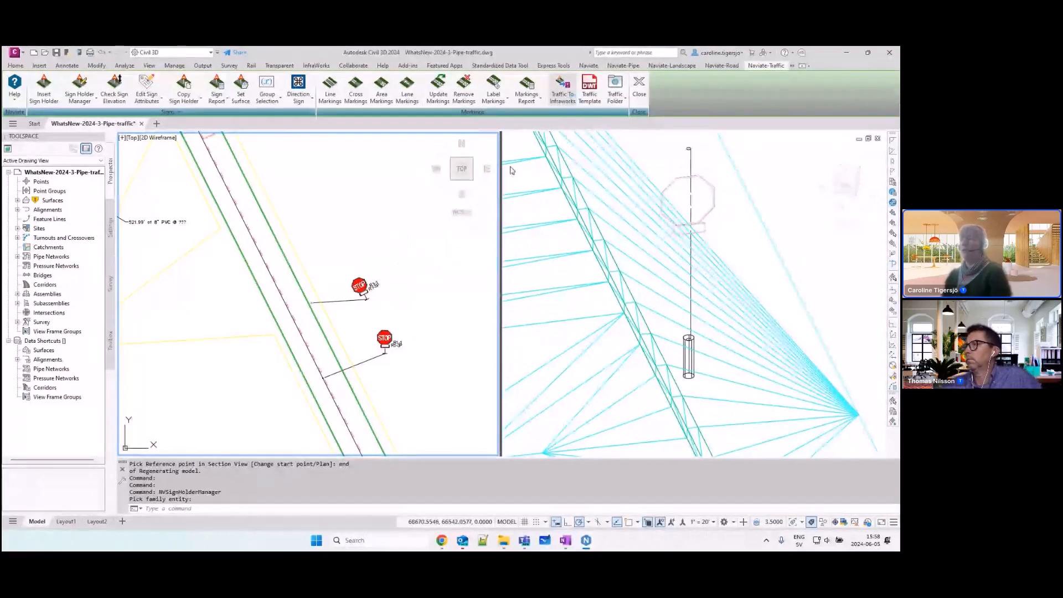
drag(625, 252, 395, 162)
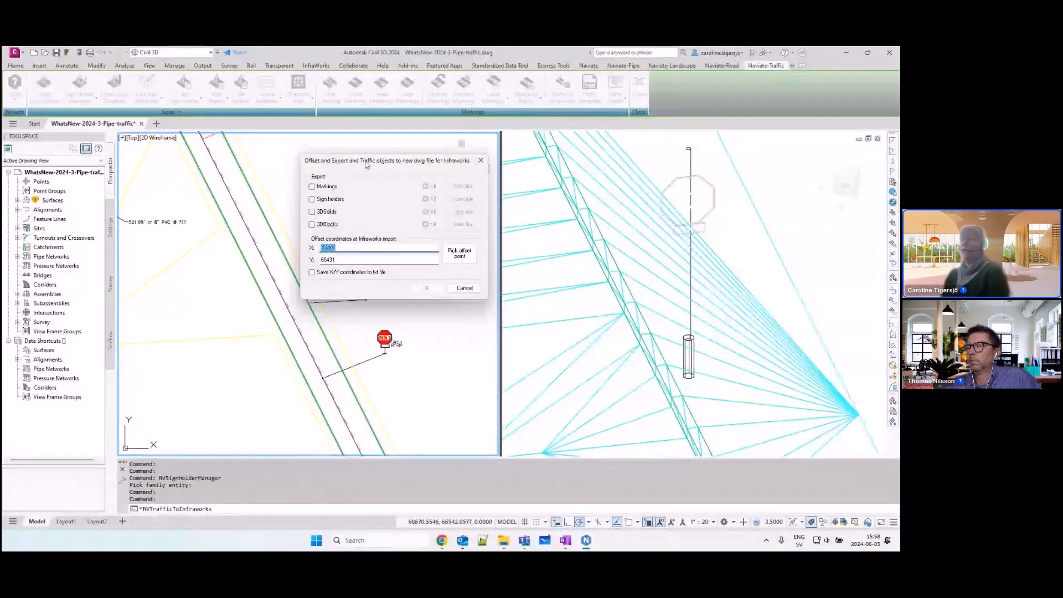
click(313, 200)
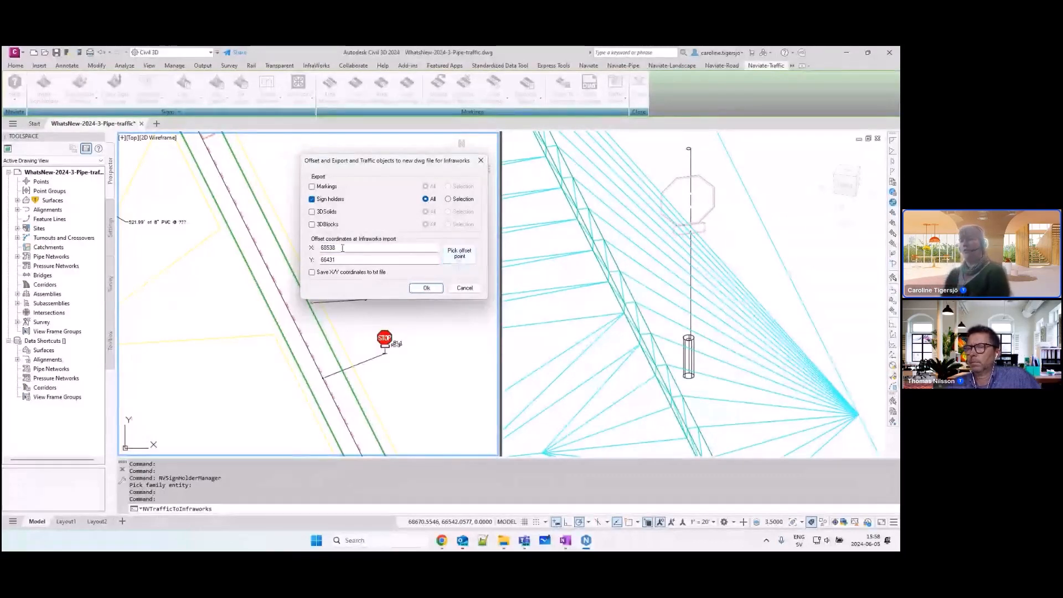
click(313, 274)
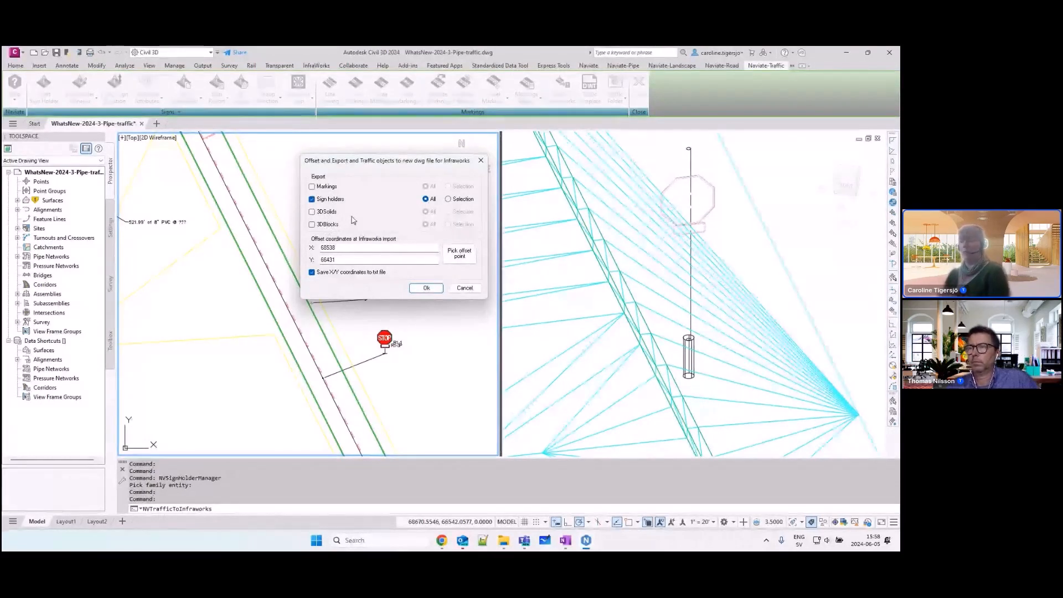
click(471, 291)
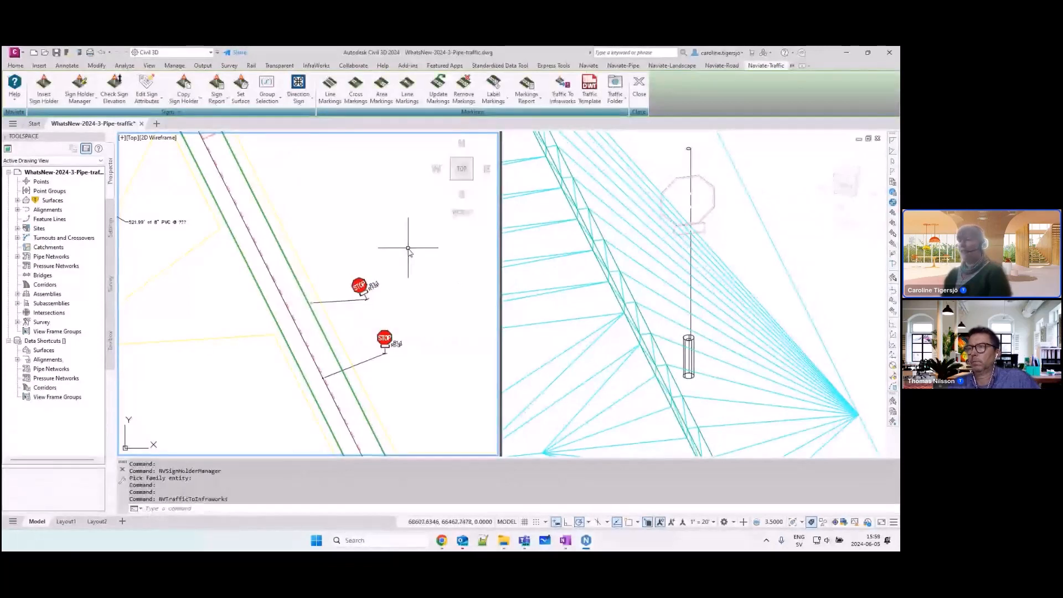
middle_drag(411, 240, 382, 264)
scroll(381, 274, down, 3)
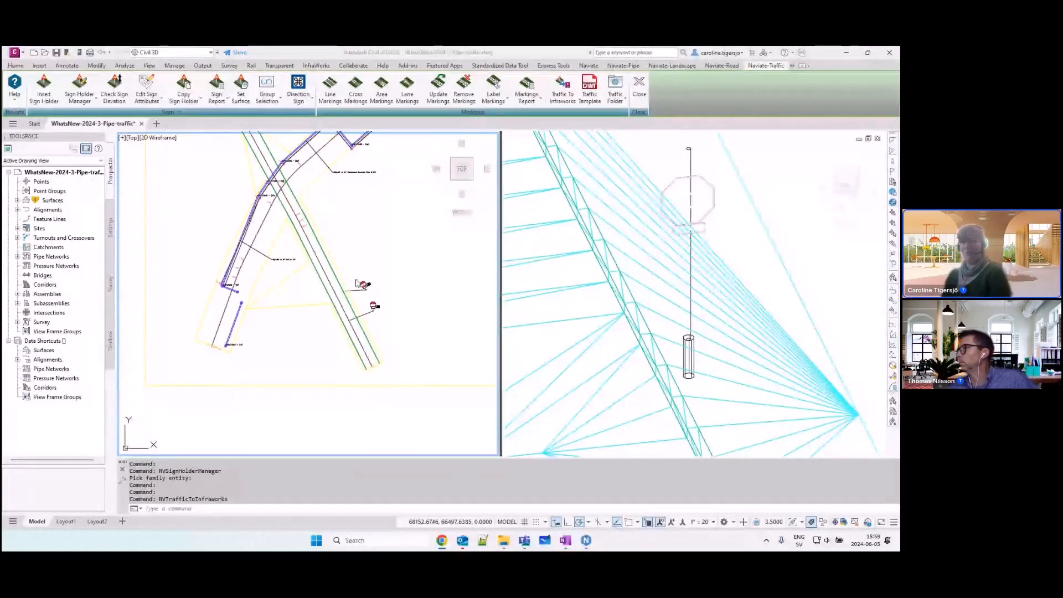
middle_drag(397, 272, 387, 297)
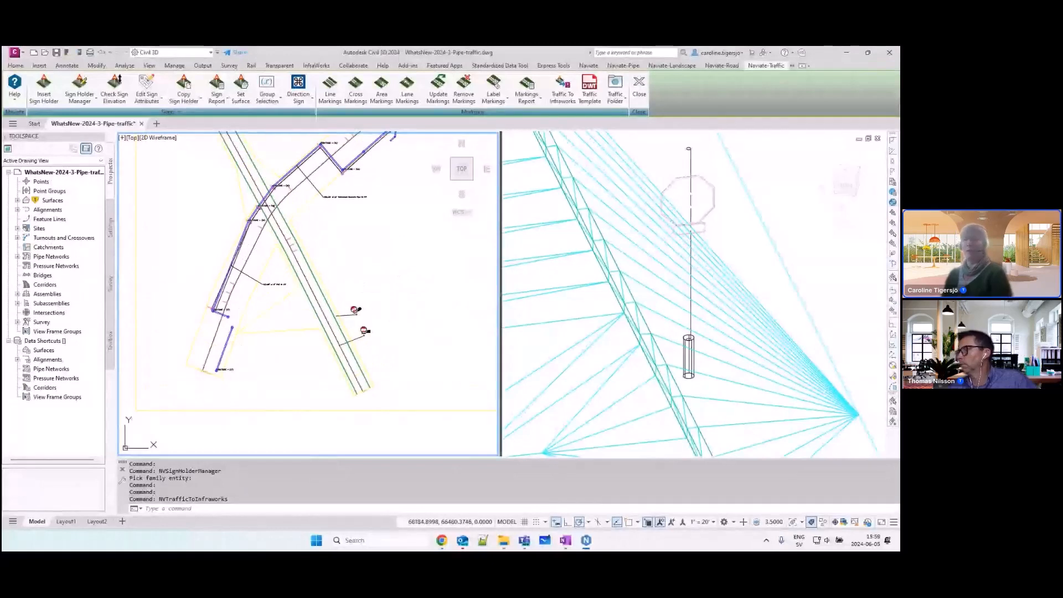
middle_drag(404, 249, 404, 271)
scroll(403, 271, up, 6)
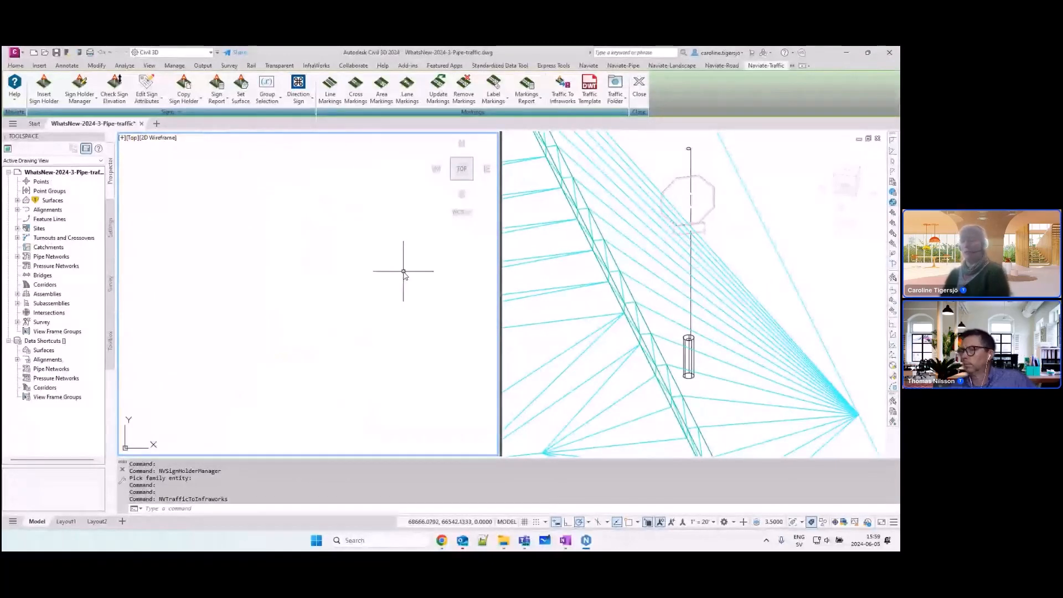
scroll(404, 271, down, 5)
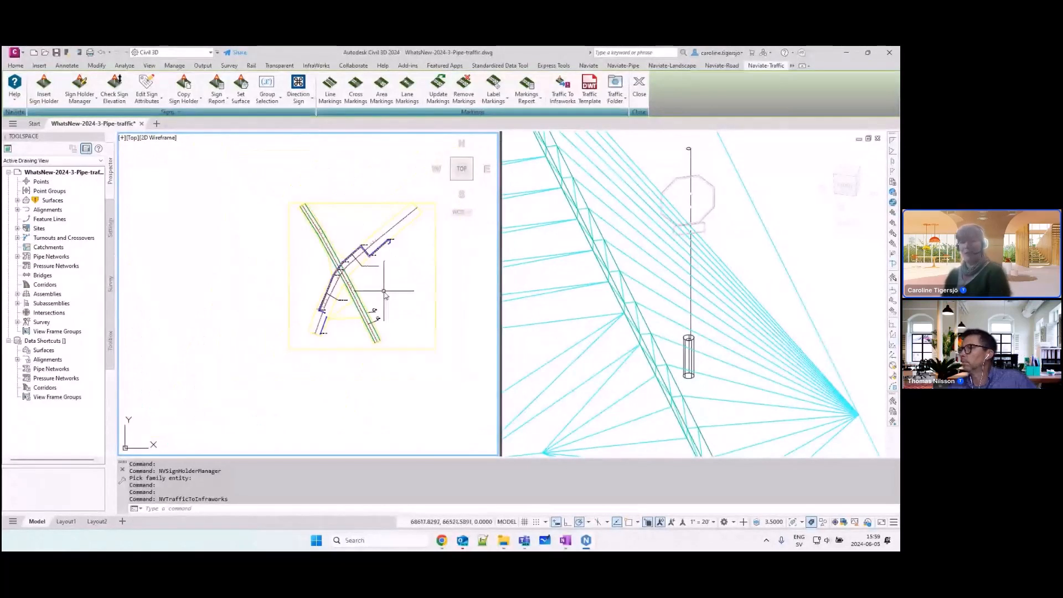
mouse_move(384, 292)
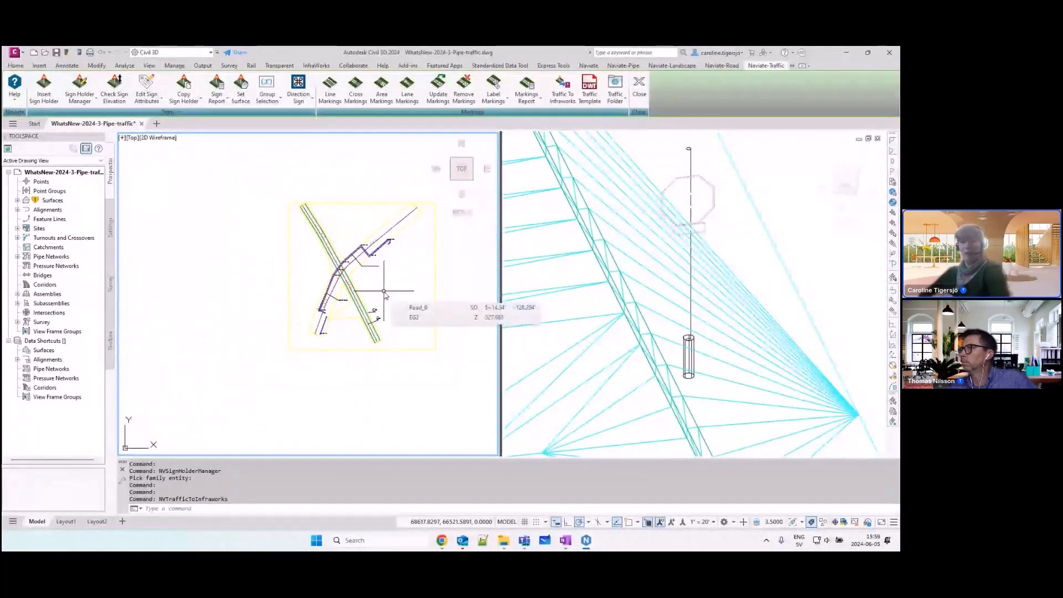